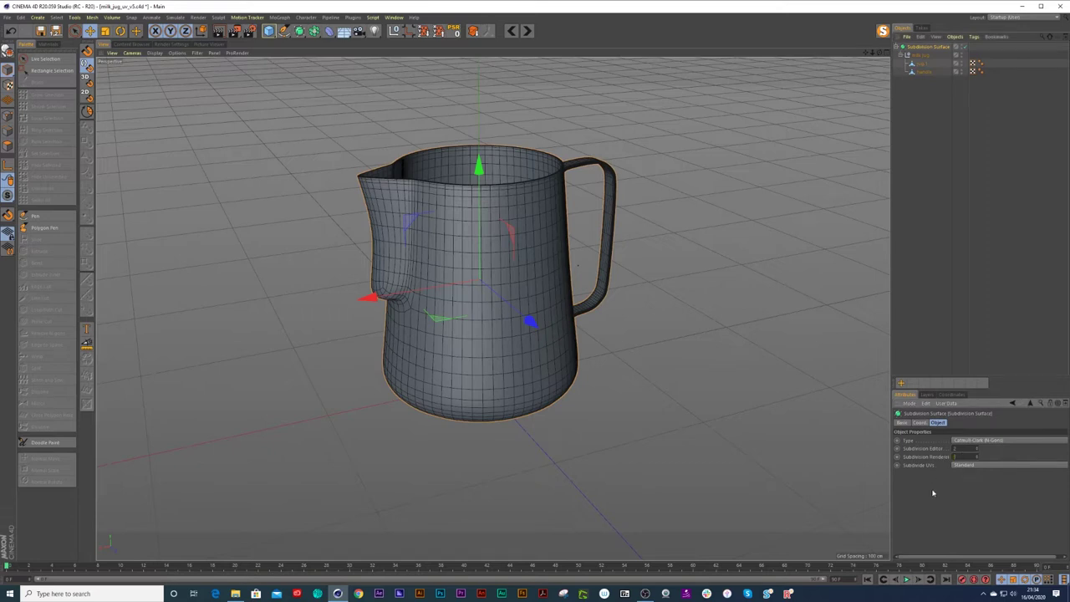
- Set the jug's Subdivision Surface editor level to 1 and merge the whole hierarchy into a single polygon object
scroll(965, 453, down, 1)
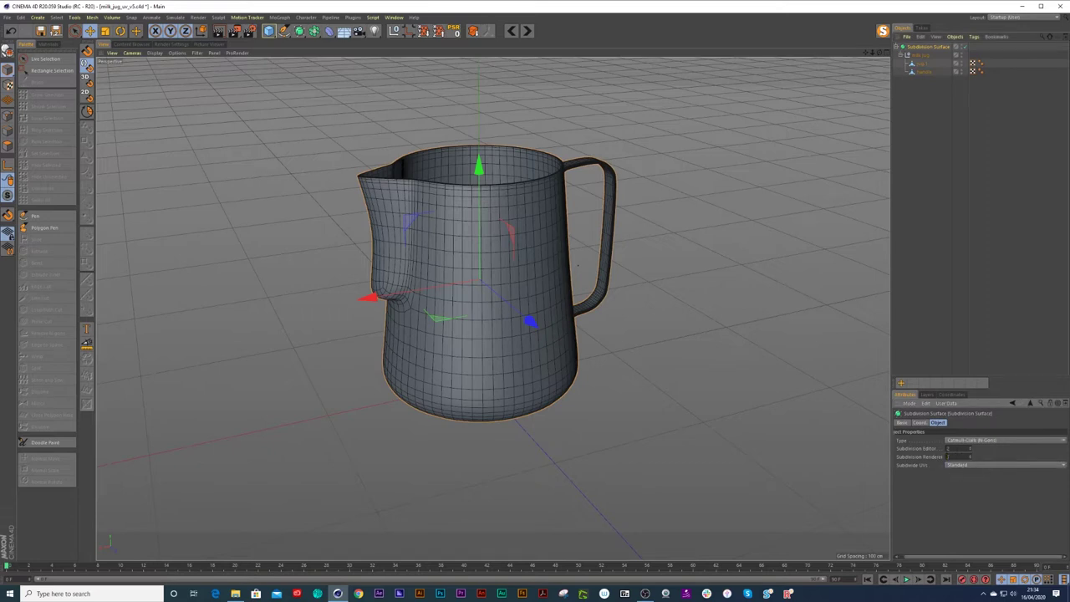
key(q)
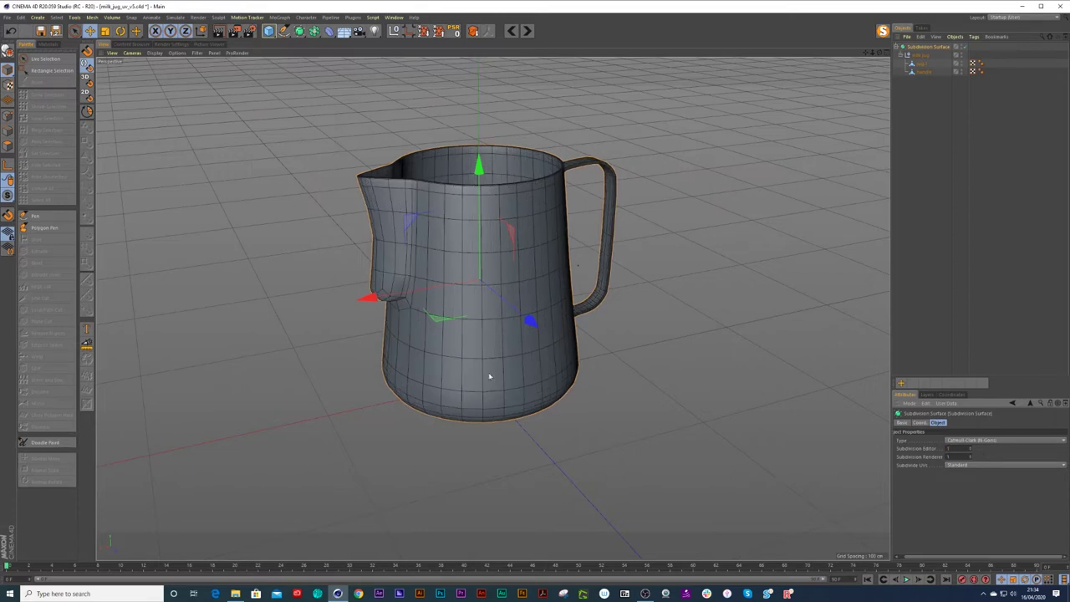
mouse_move(416, 289)
alt+mouse_down()
mouse_move(480, 276)
mouse_move(496, 306)
mouse_move(423, 306)
alt+mouse_up()
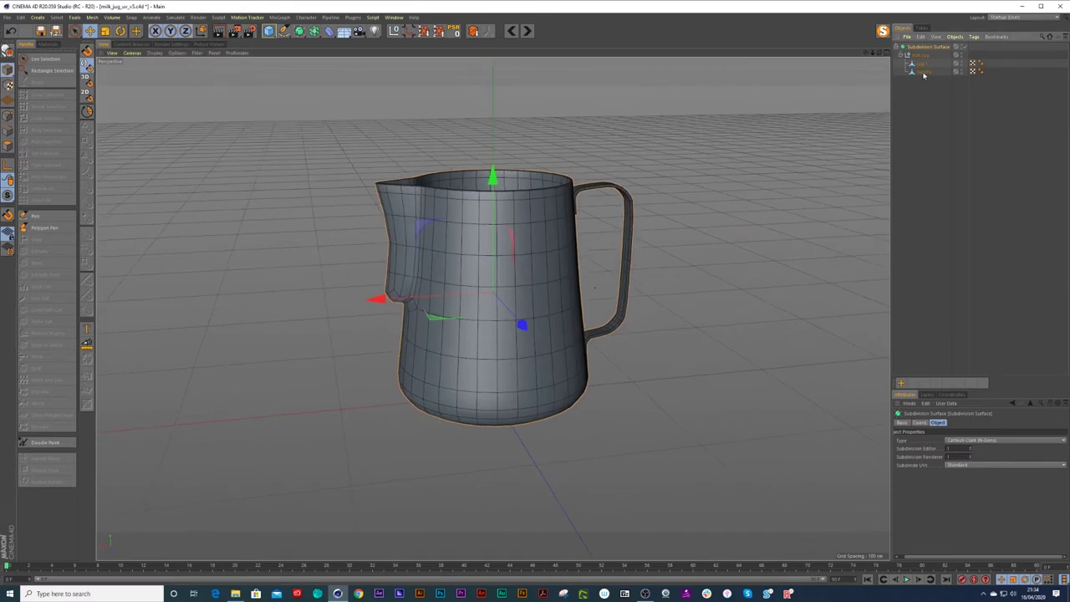
click(489, 35)
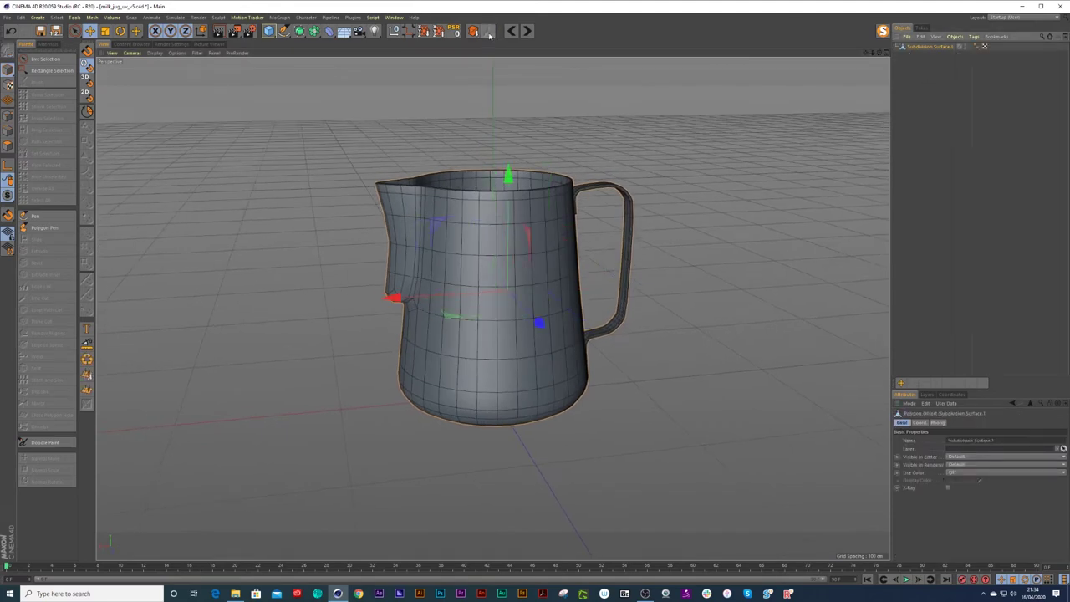
- Rename the merged polygon object "mug"
click(924, 83)
click(925, 48)
double_click(925, 47)
text(mug)
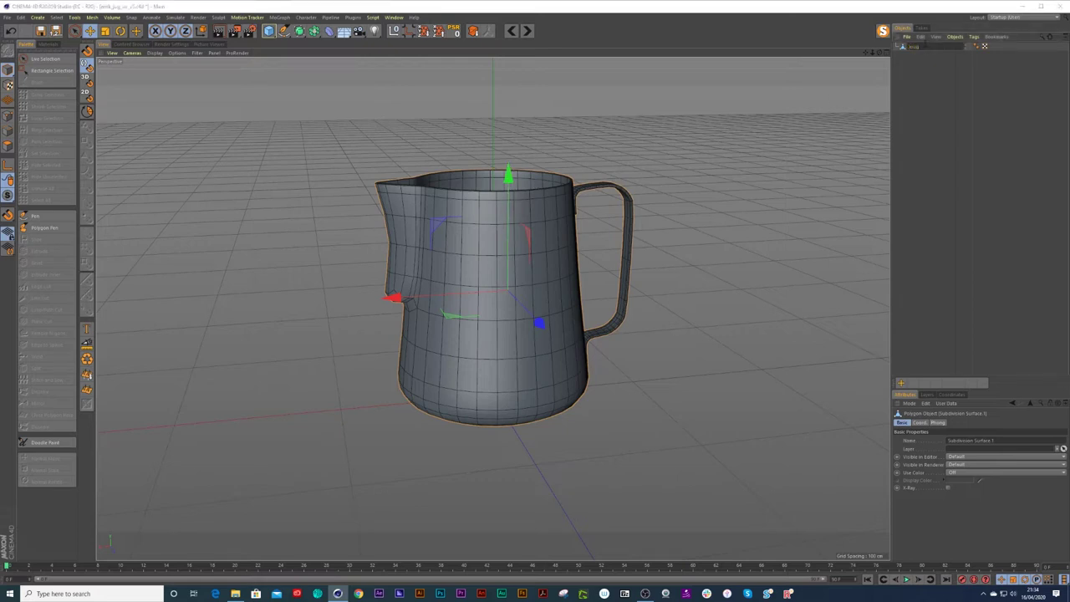
key(Return)
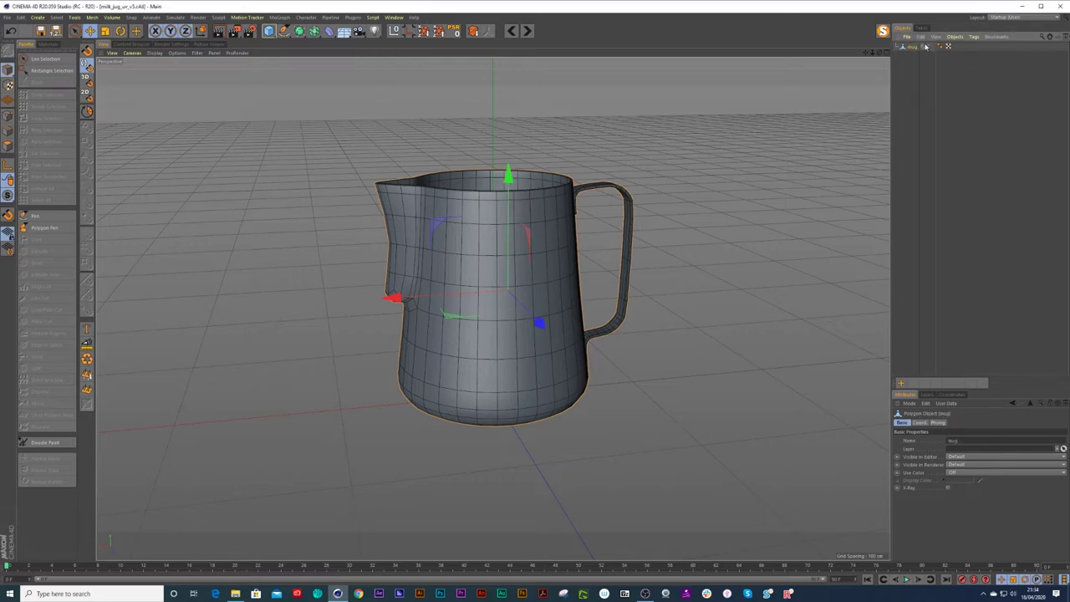
- Switch to the BP - UV Edit layout and activate UV polygon editing with the Move tool
click(1021, 17)
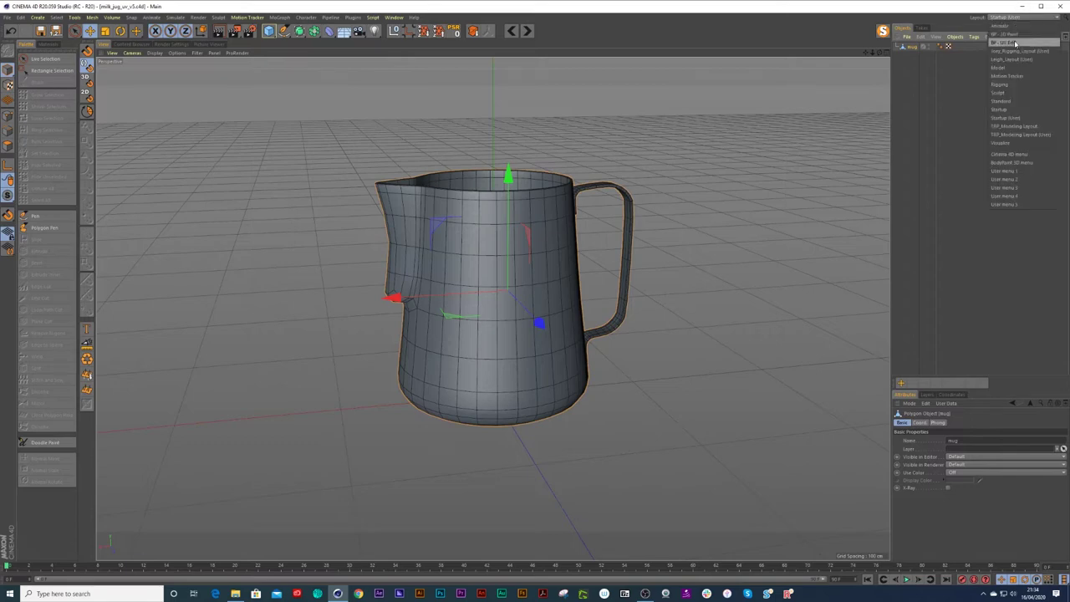
click(1013, 42)
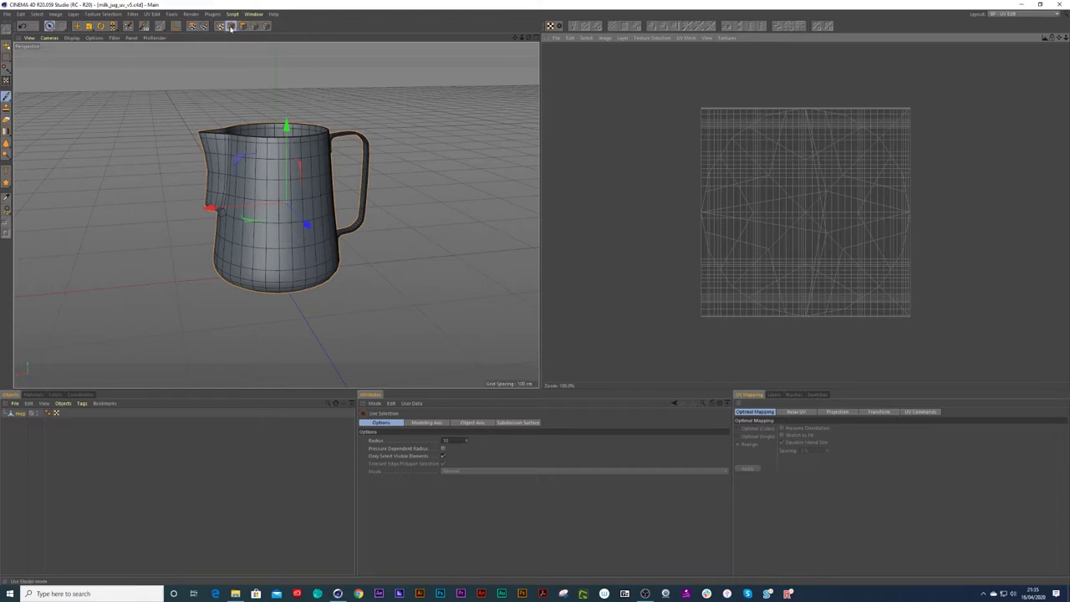
click(193, 27)
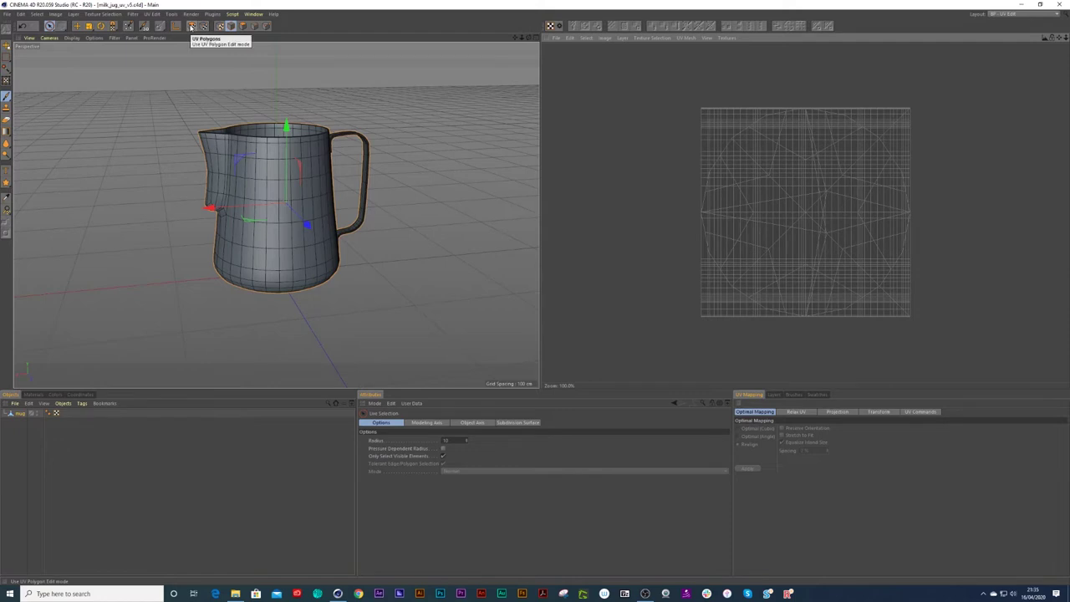
click(192, 26)
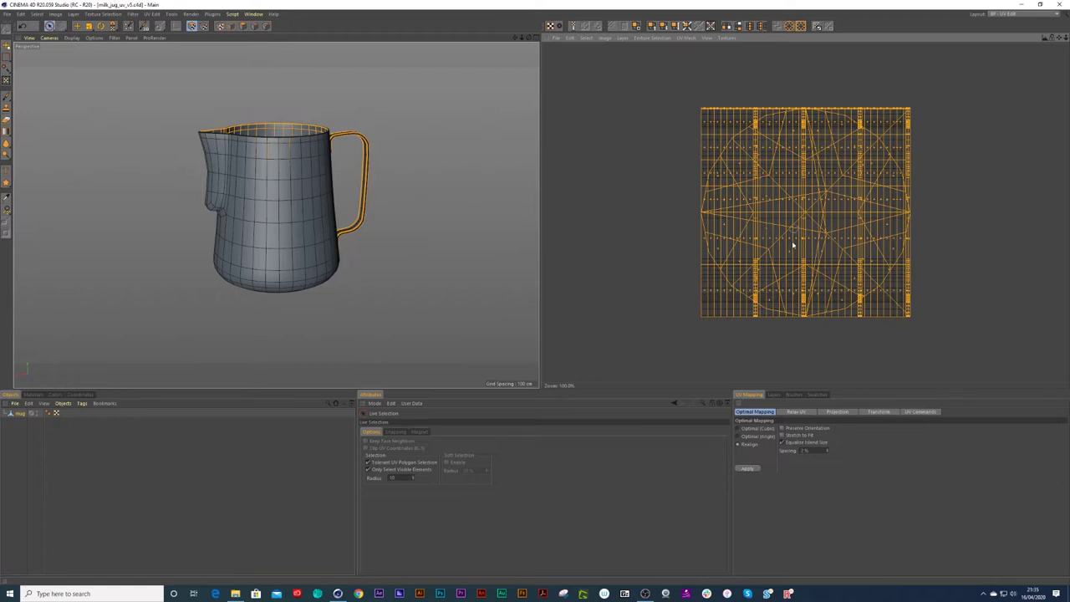
key(e)
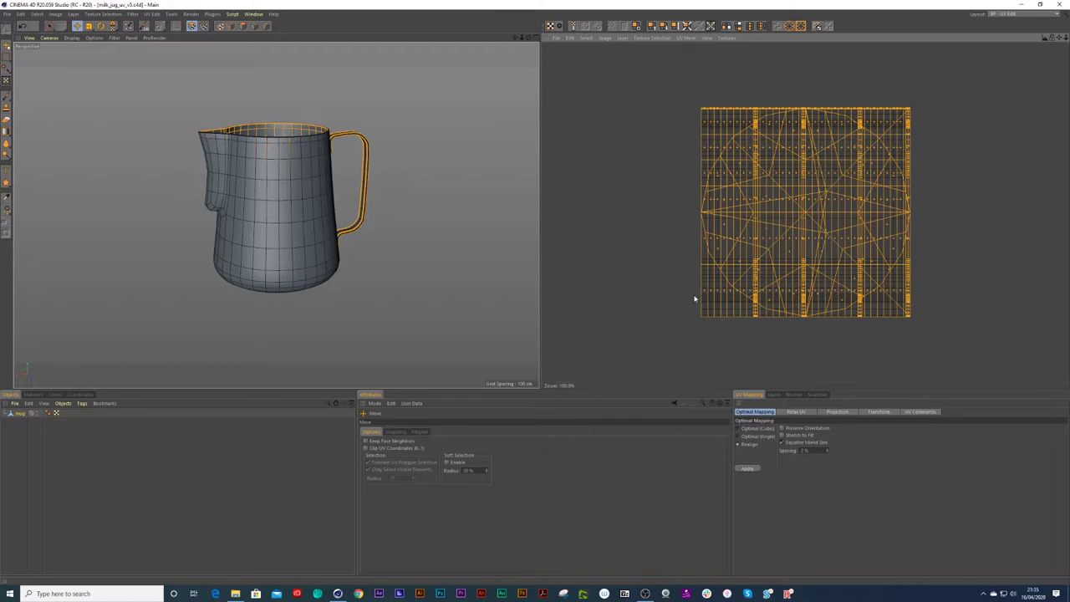
- Select all of the mug's UV polygons and apply a Frontal projection to them
click(837, 412)
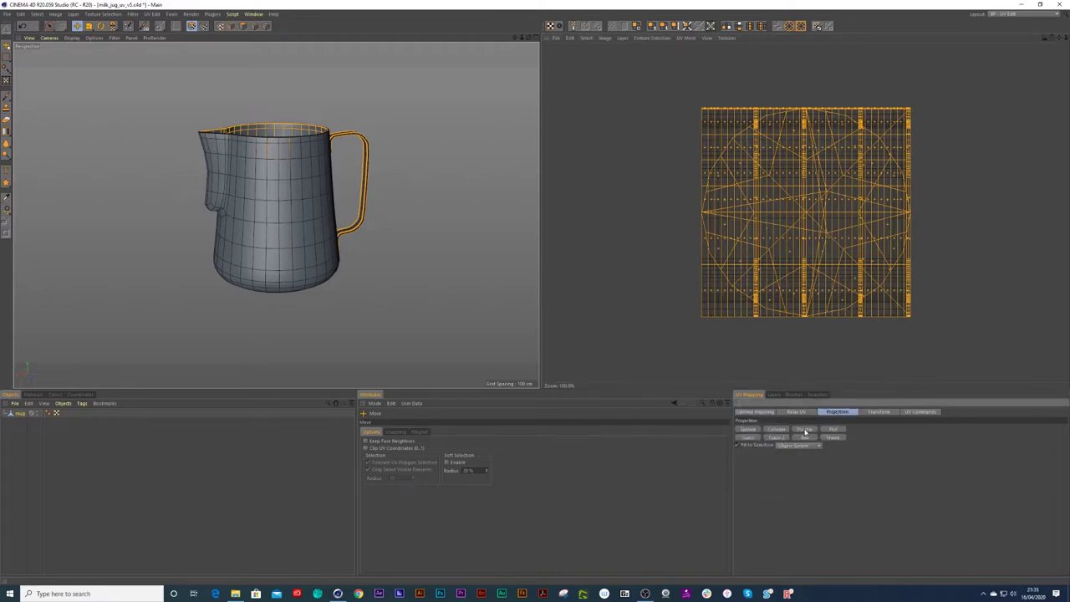
click(804, 428)
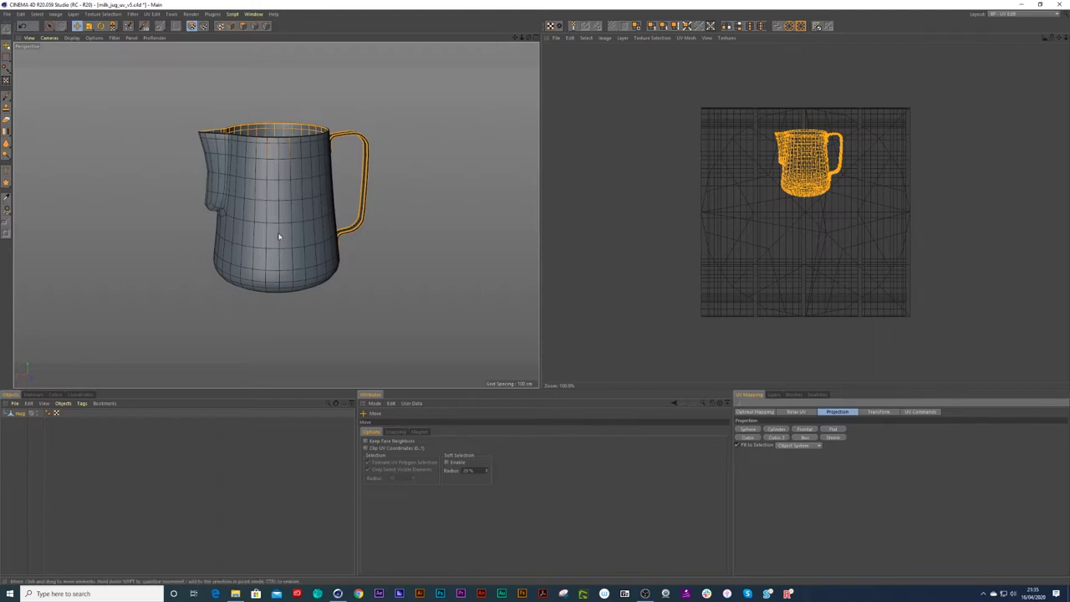
click(669, 250)
key(ctrl+a)
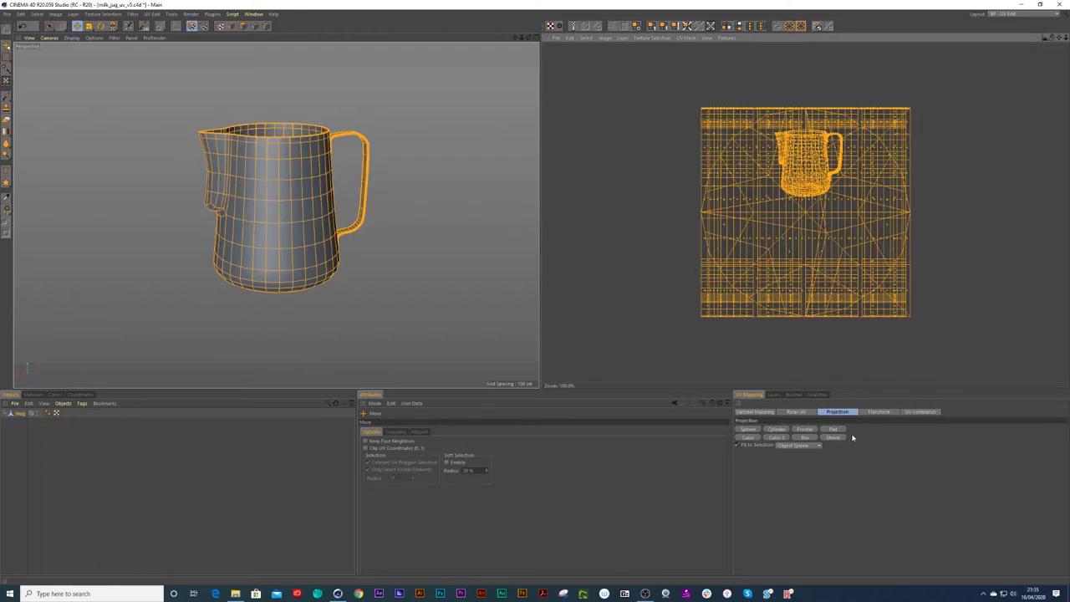
click(813, 430)
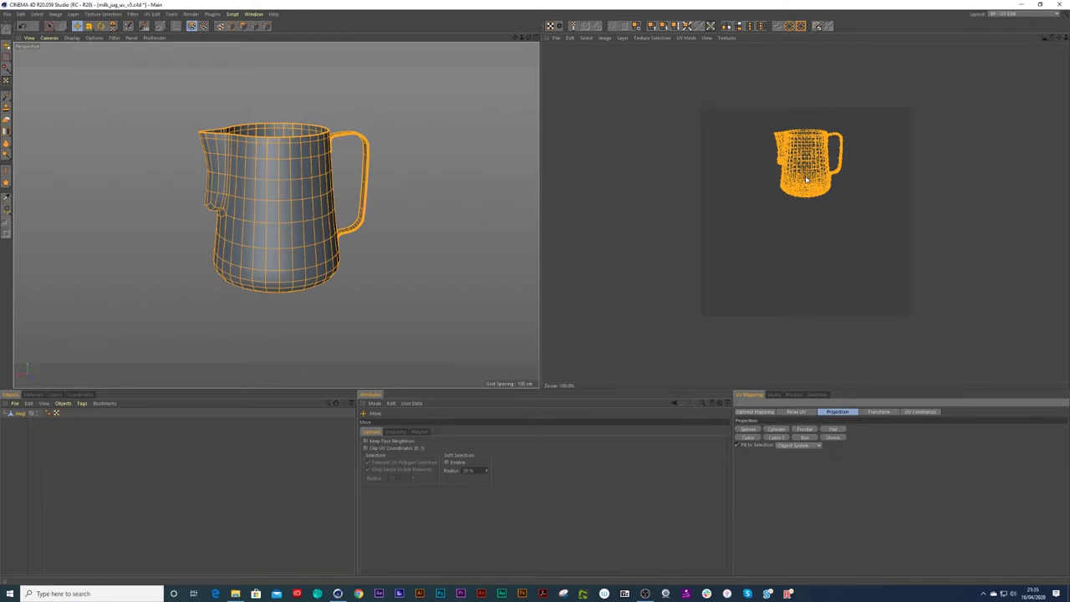
- Move the projected UVs outside the texture square, deselect them and save the project
drag(814, 178, 655, 180)
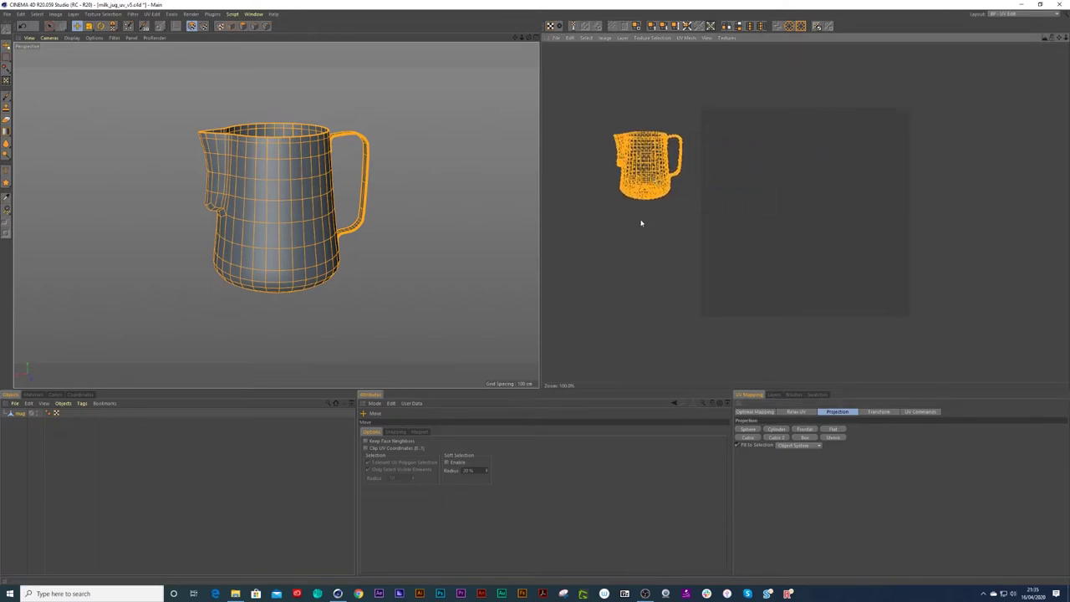
click(451, 164)
alt+drag(266, 200, 247, 174)
key(ctrl+s)
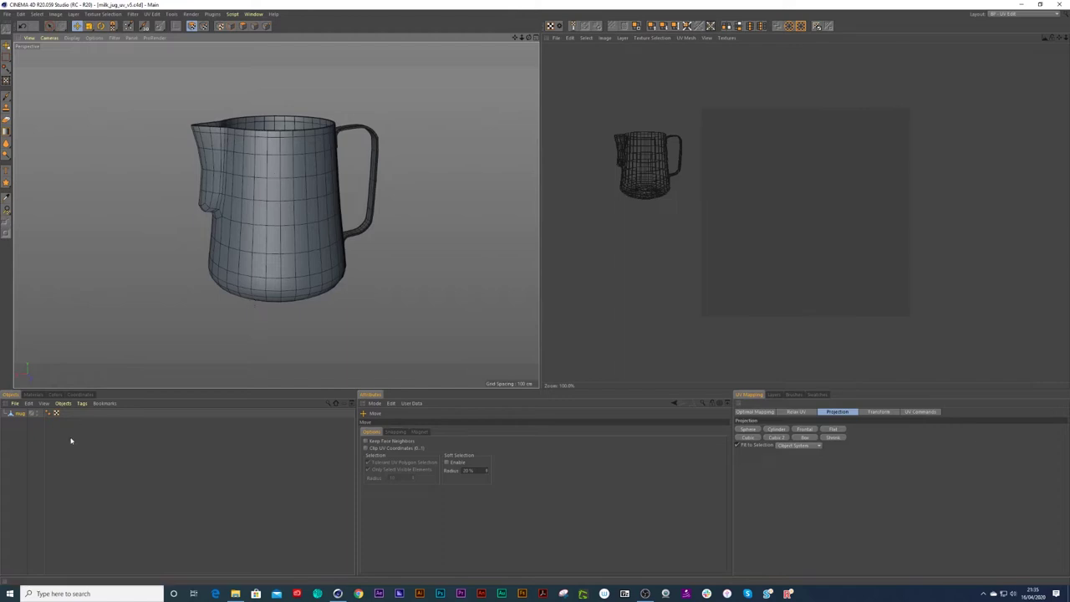
- Return to the custom modelling layout and create a new standard material named "uv"
click(1027, 15)
click(1013, 57)
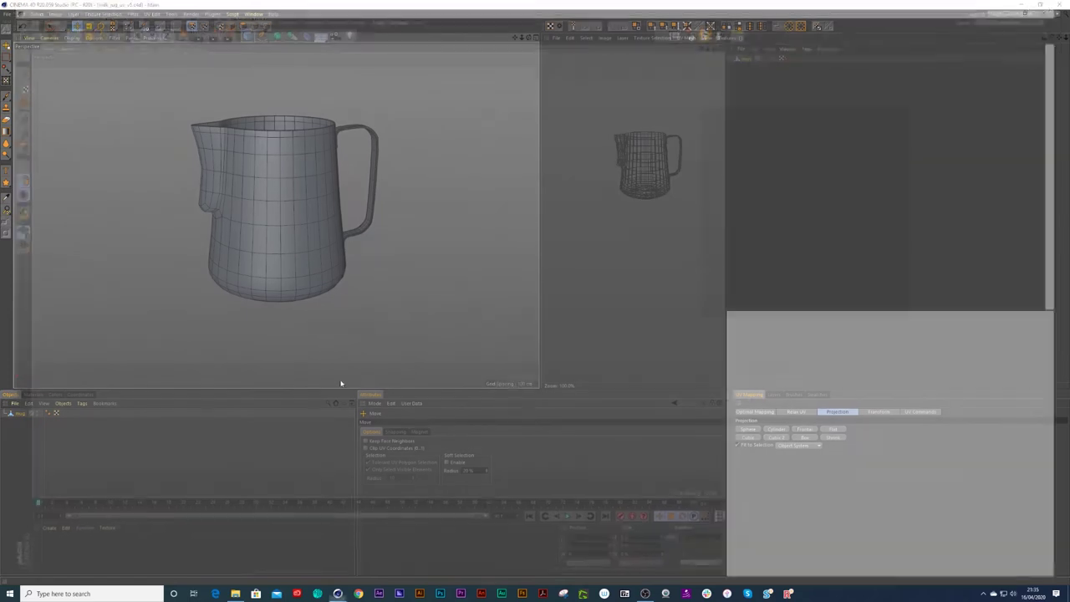
click(34, 535)
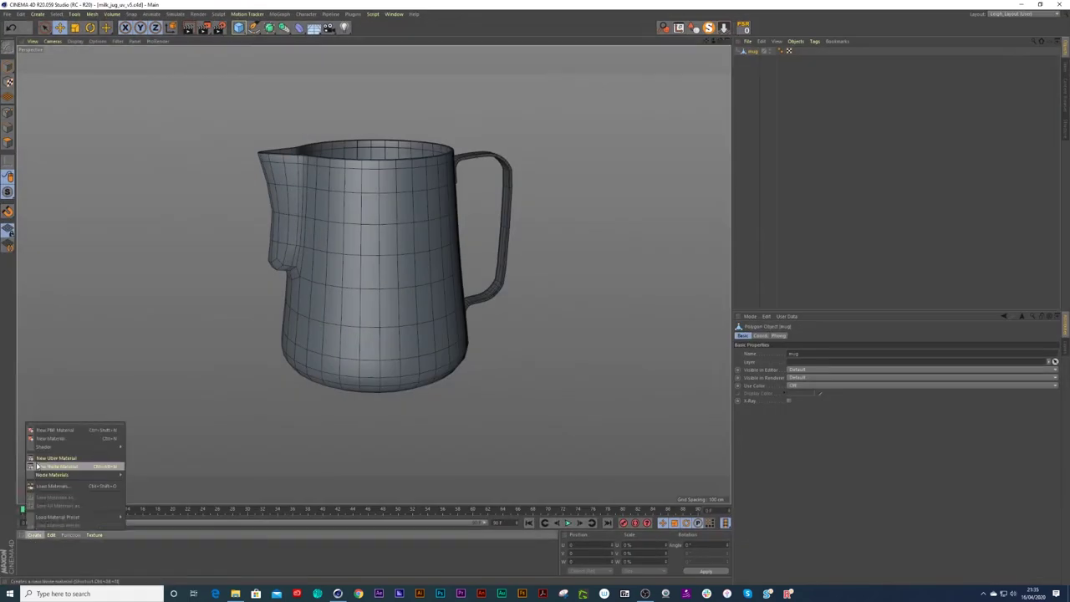
click(40, 438)
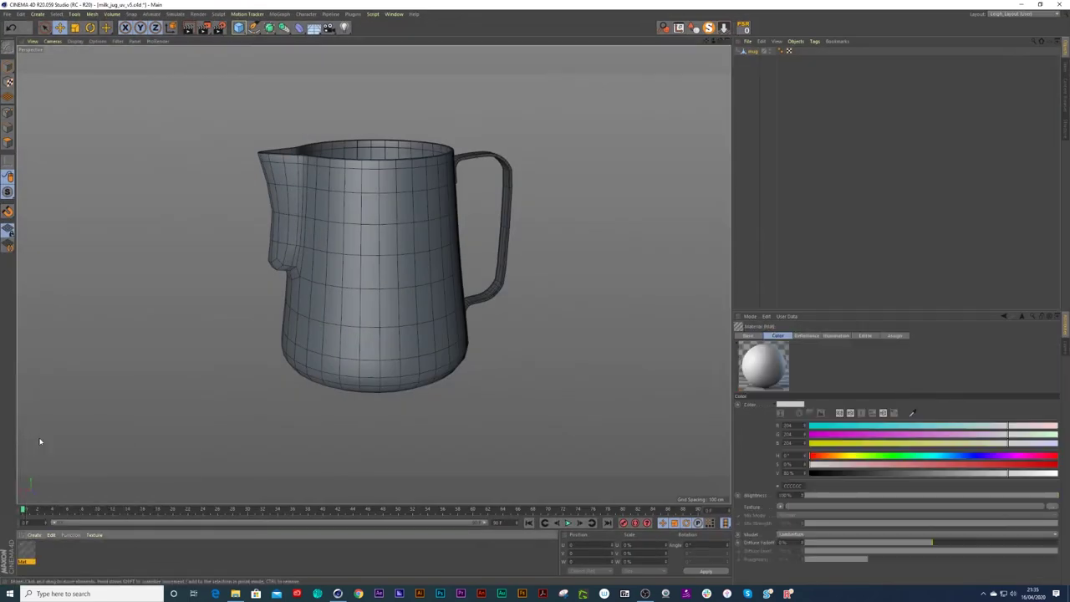
double_click(26, 563)
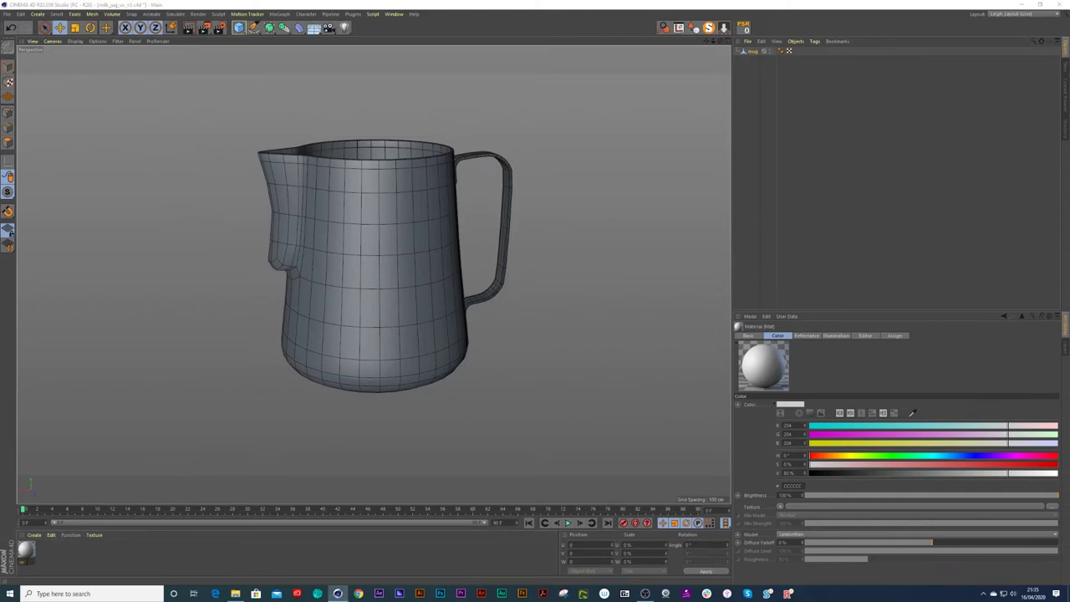
key(Return)
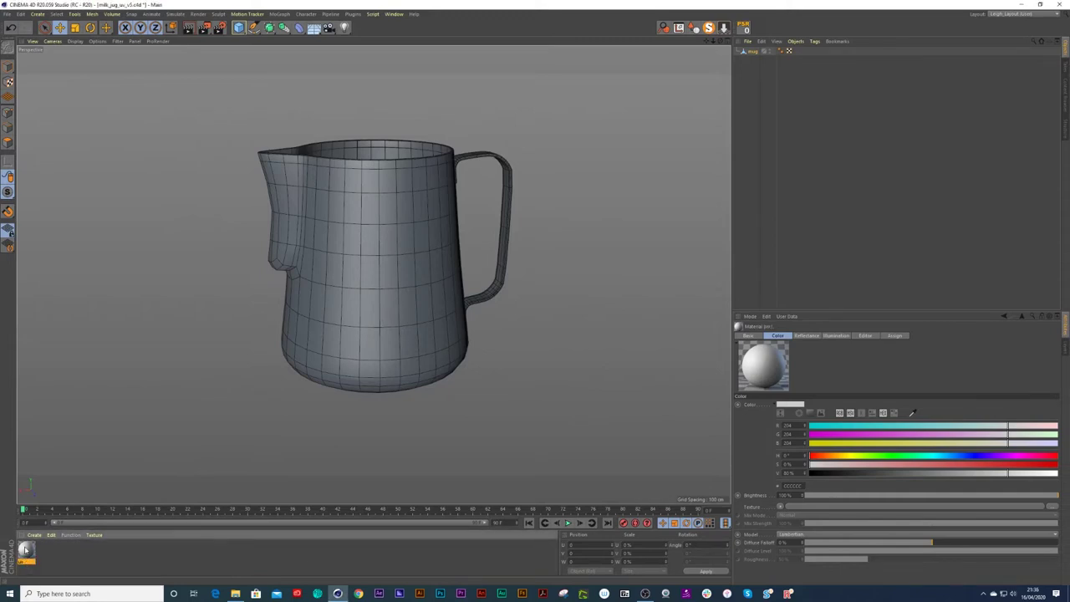
- Load the UV_Grid_Sm image as the texture of the uv material's Color channel
double_click(26, 549)
click(170, 175)
click(389, 190)
click(313, 142)
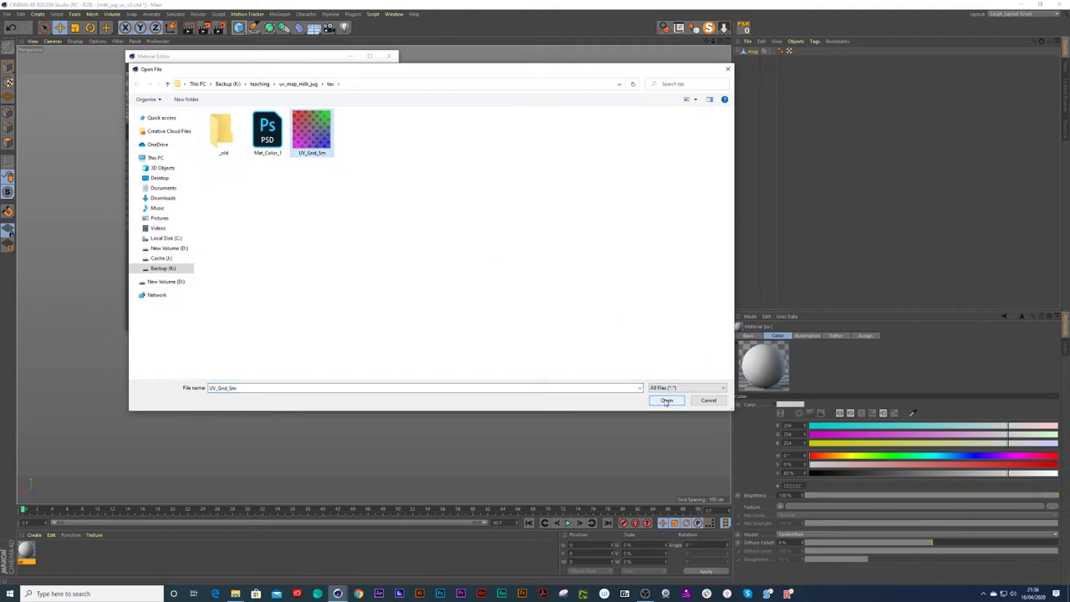
click(666, 401)
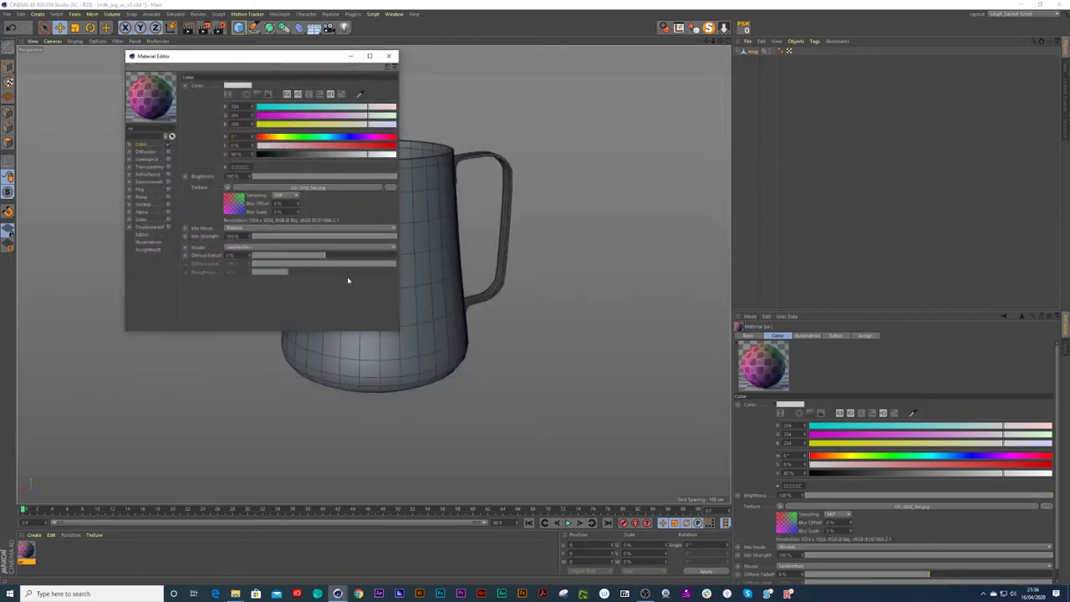
- Apply the uv material to the mug and place the Material Editor clear of the model
drag(272, 58, 475, 78)
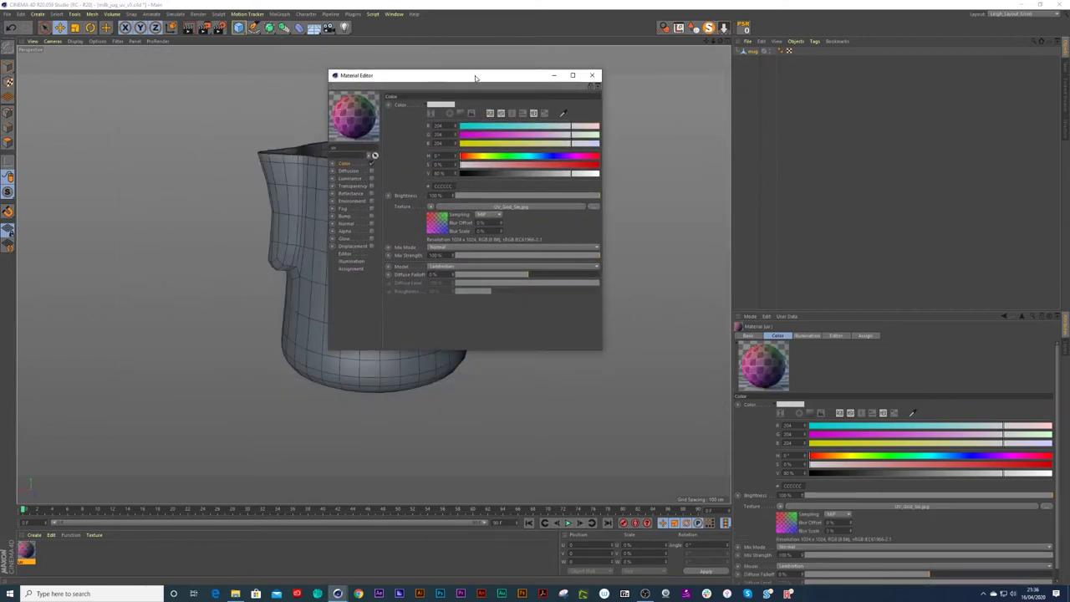
drag(29, 551, 309, 277)
drag(429, 70, 600, 91)
mouse_move(378, 230)
alt+mouse_down()
mouse_move(377, 261)
mouse_move(461, 226)
mouse_move(386, 249)
alt+mouse_up()
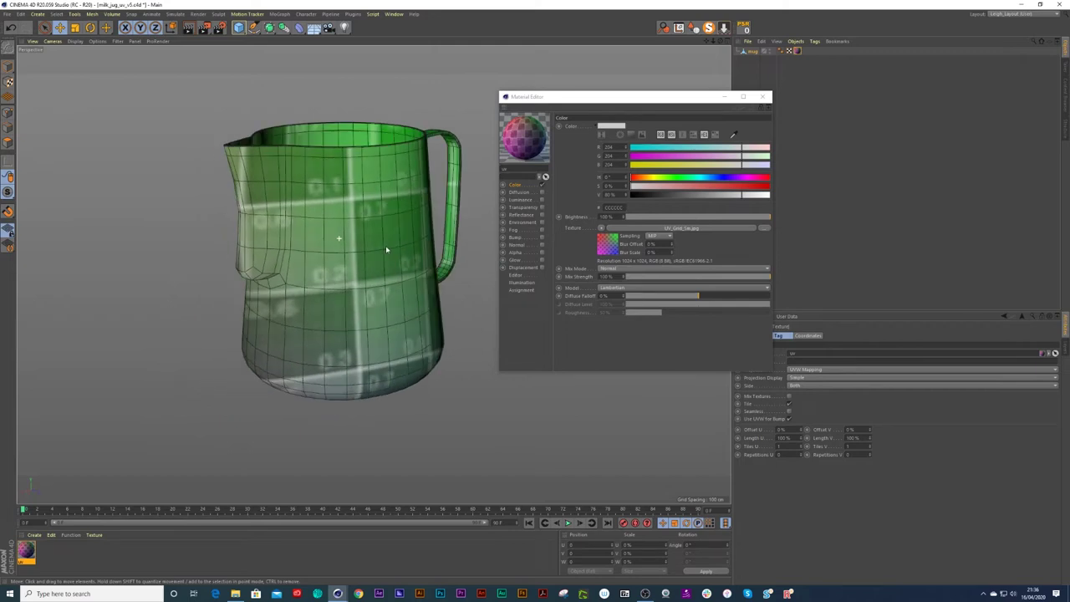
- Set the uv material's texture preview size to No Scaling and close the Material Editor
click(521, 290)
click(518, 283)
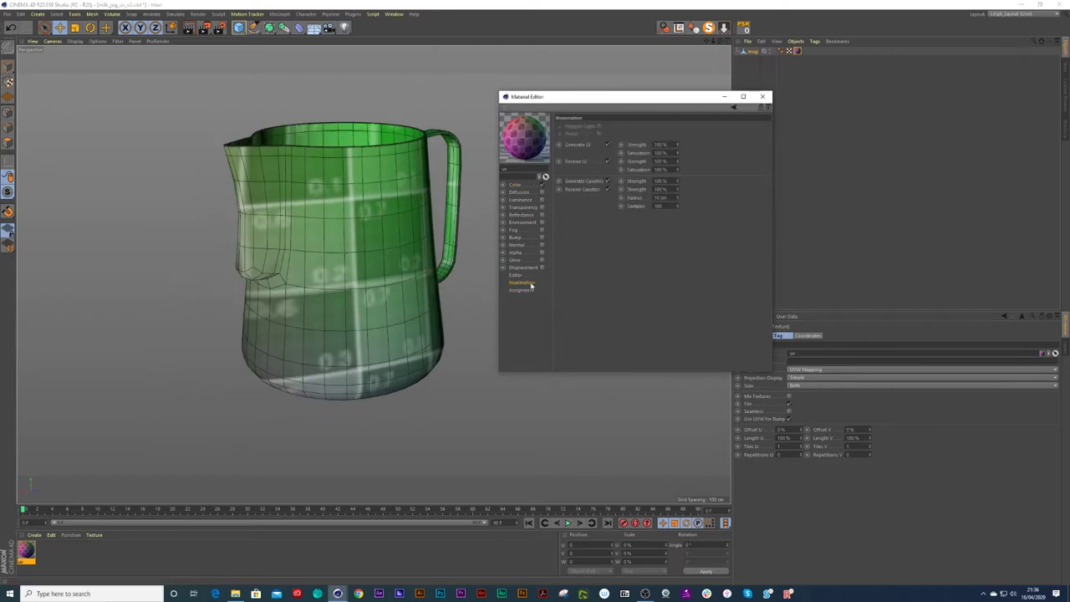
click(518, 275)
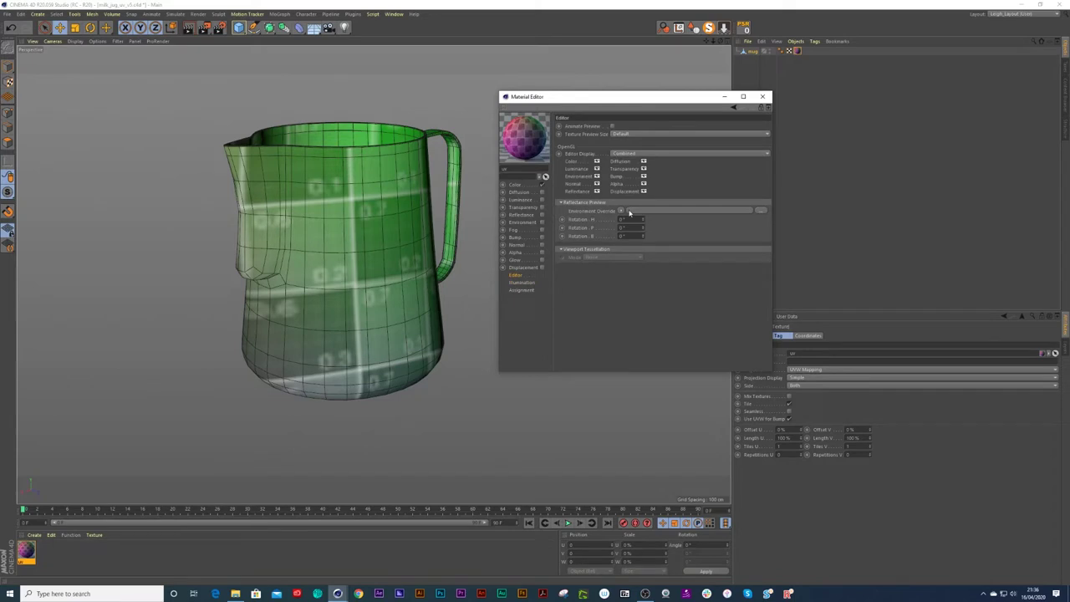
click(620, 135)
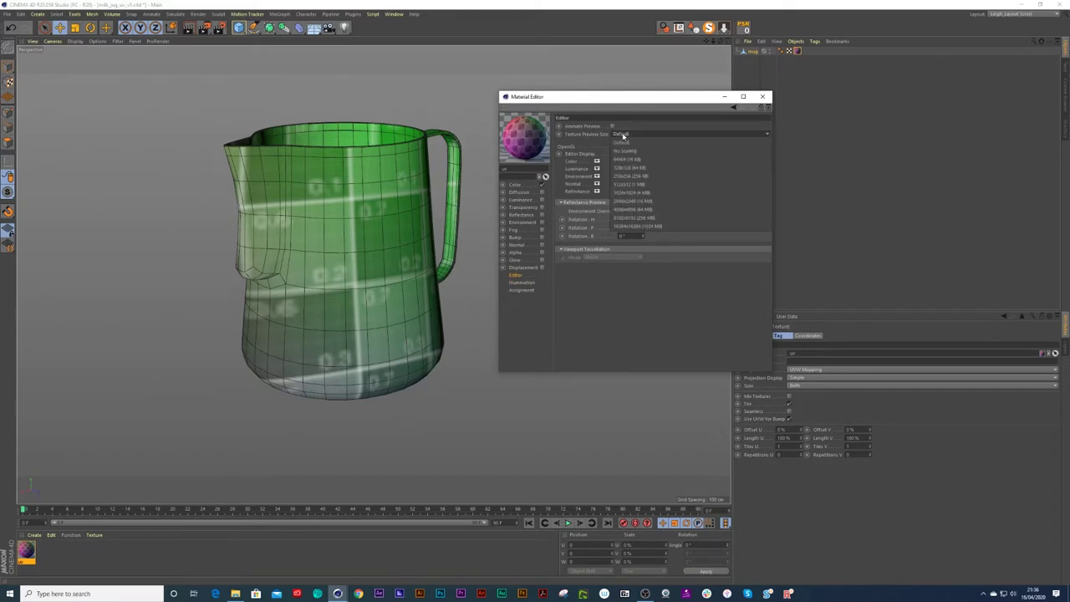
click(631, 152)
alt+drag(404, 208, 279, 248)
click(763, 96)
click(792, 96)
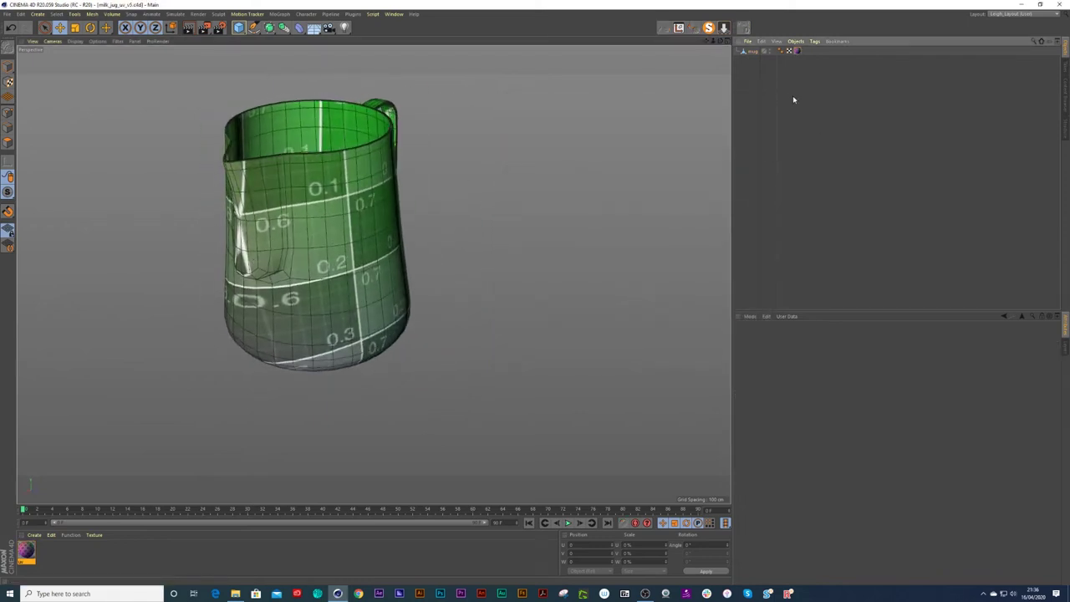
- Go back to the BP - UV Edit layout and select the mug's UVW tag
mouse_move(315, 216)
alt+mouse_down()
mouse_move(344, 198)
mouse_move(316, 199)
alt+mouse_up()
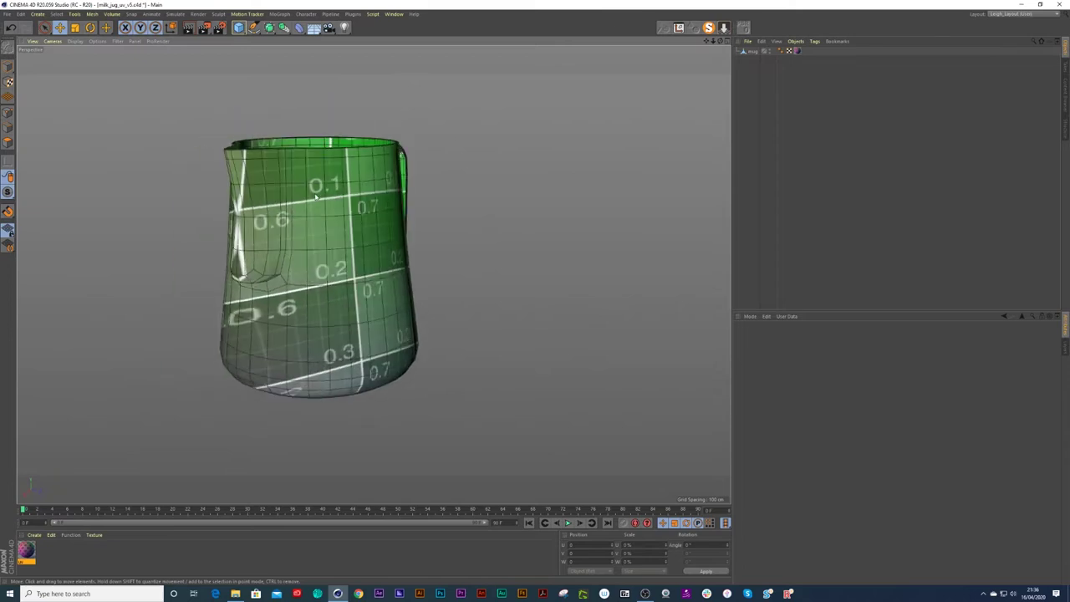
click(788, 52)
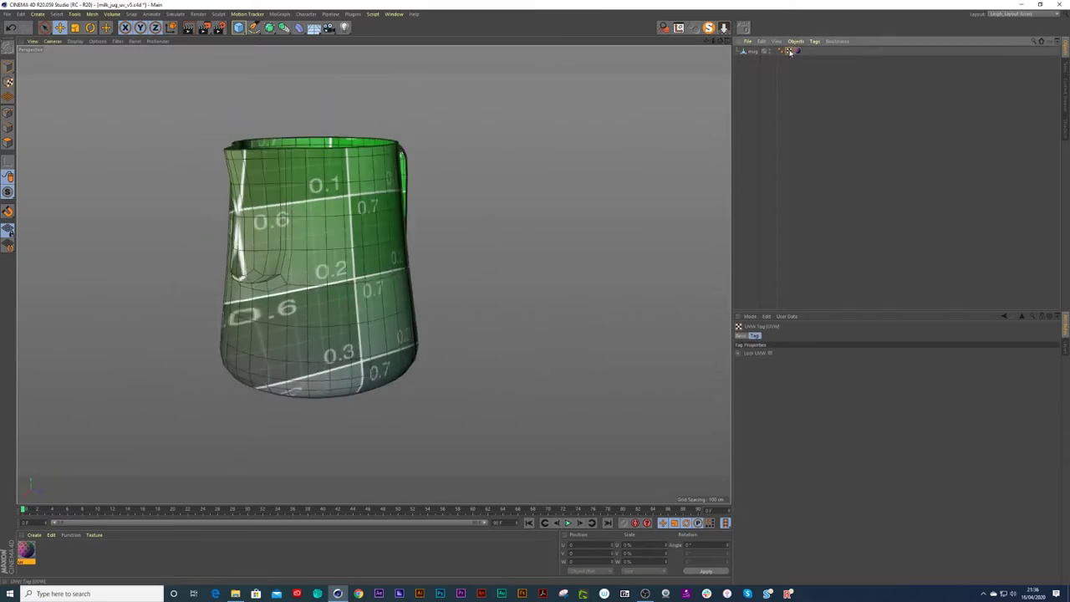
click(1013, 15)
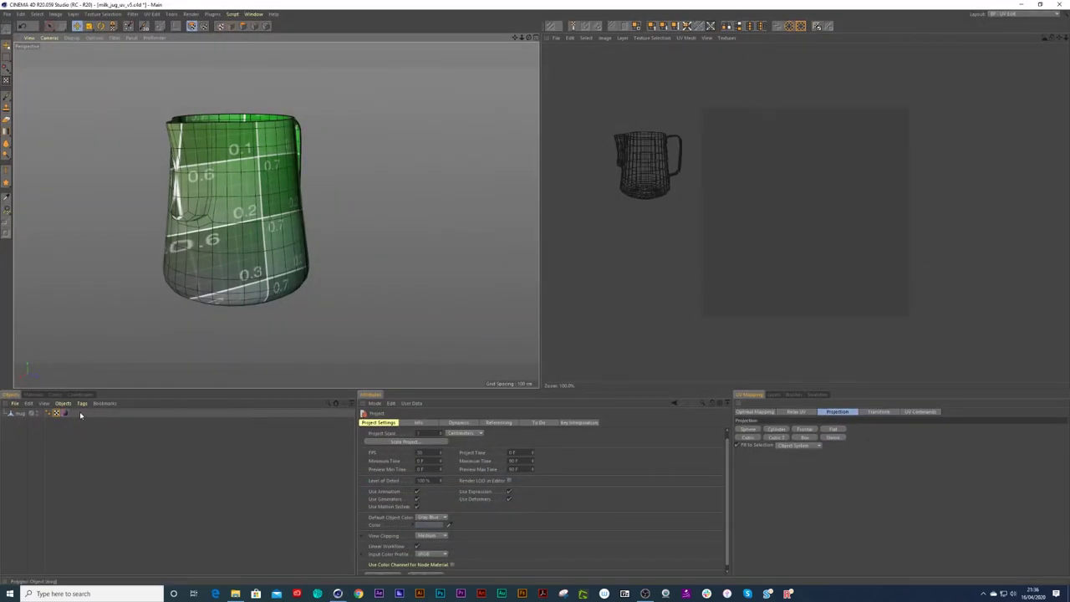
click(57, 413)
click(58, 414)
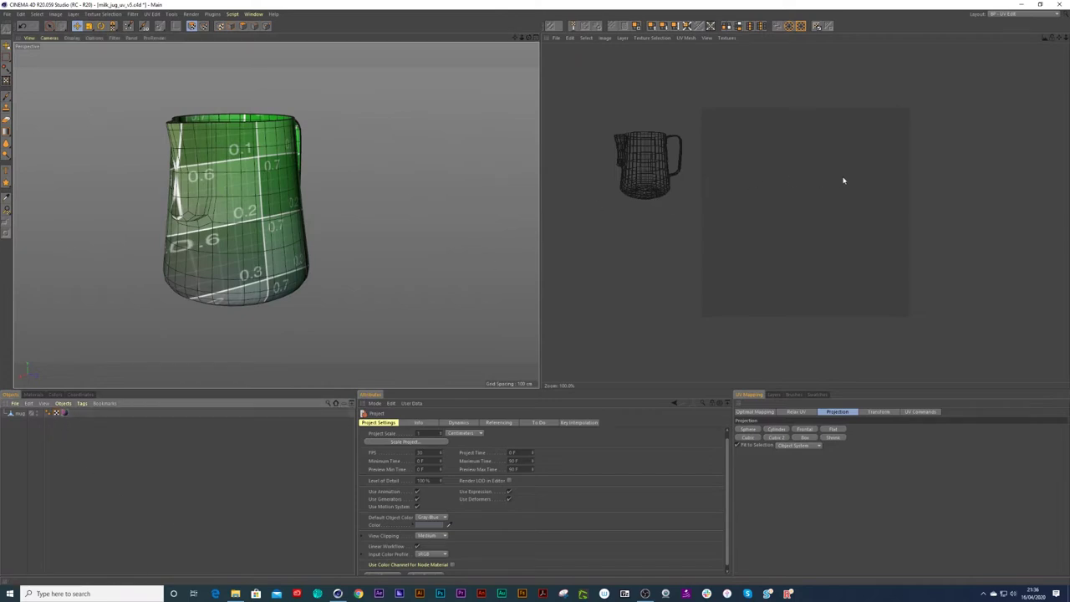
click(58, 413)
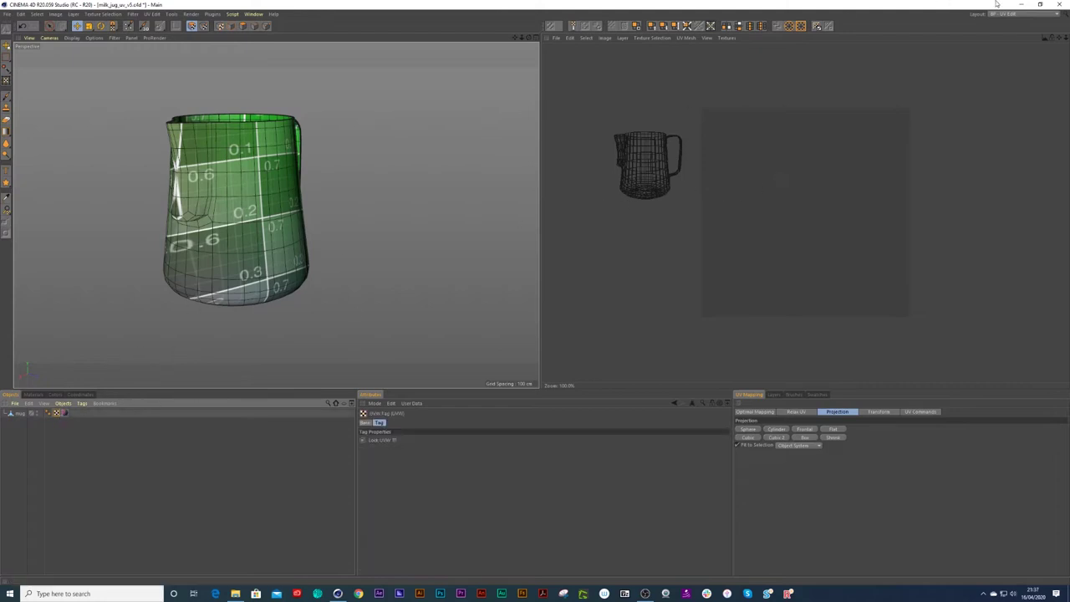
- Look up the Set from Projection command among the mug's UVW tag options in the custom user layout, and return to BP - UV Edit
click(1024, 14)
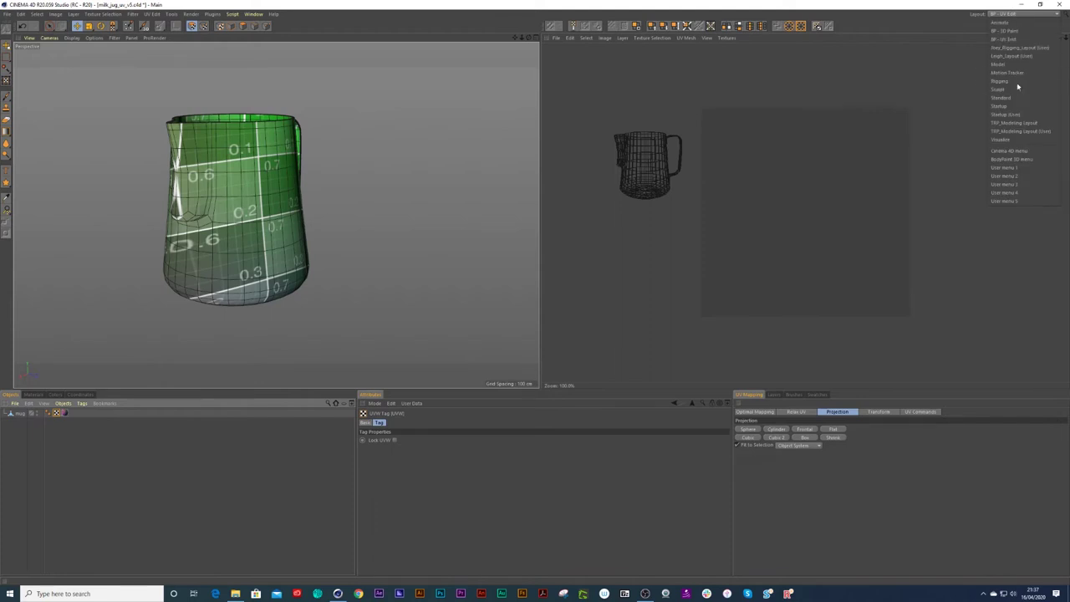
click(1011, 55)
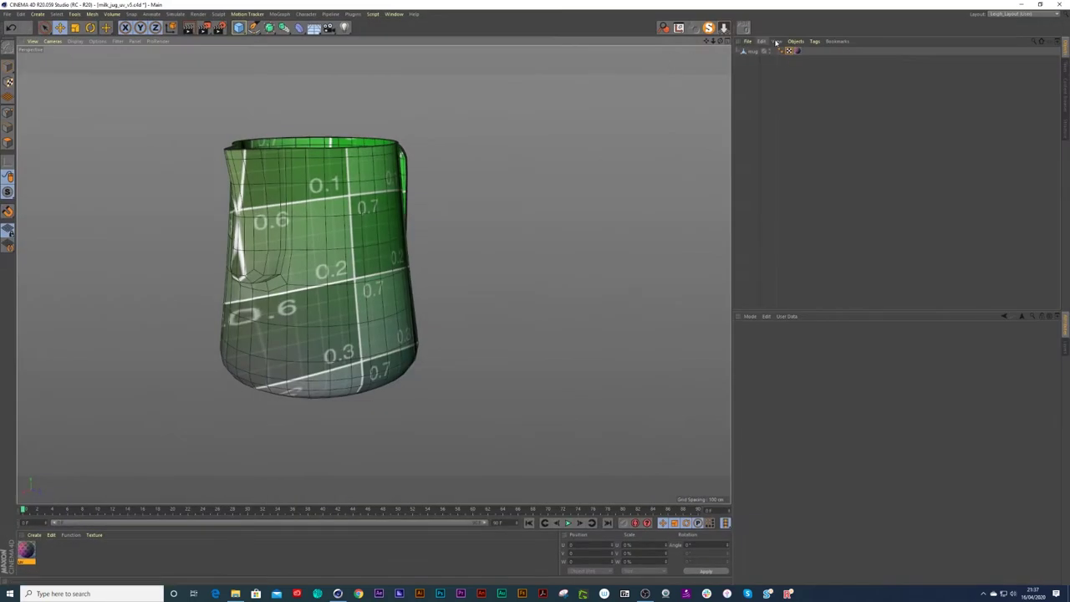
click(813, 41)
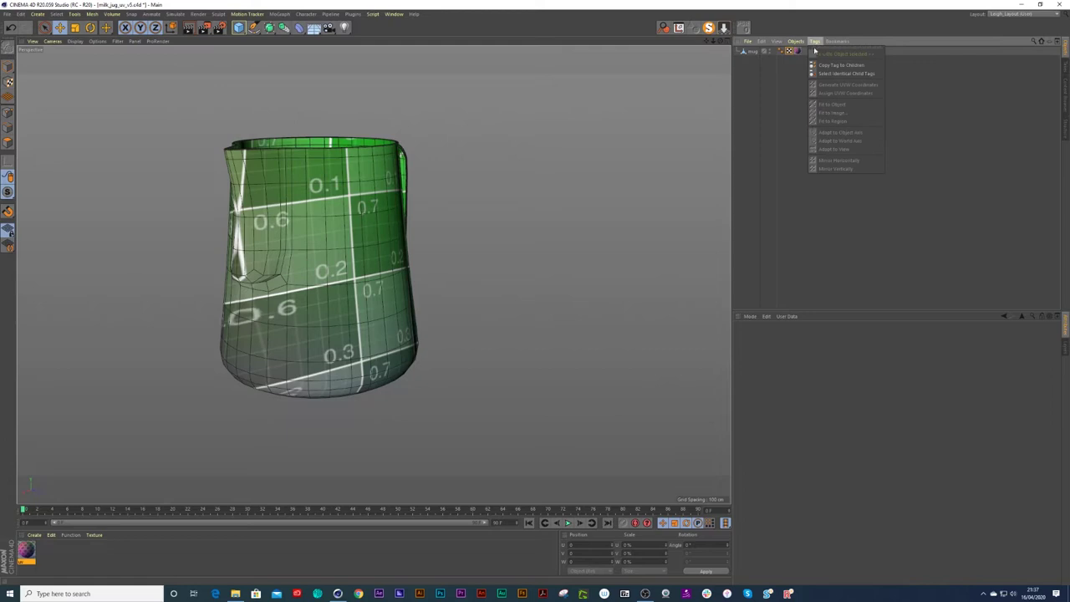
click(758, 72)
click(754, 52)
click(815, 41)
mouse_move(845, 130)
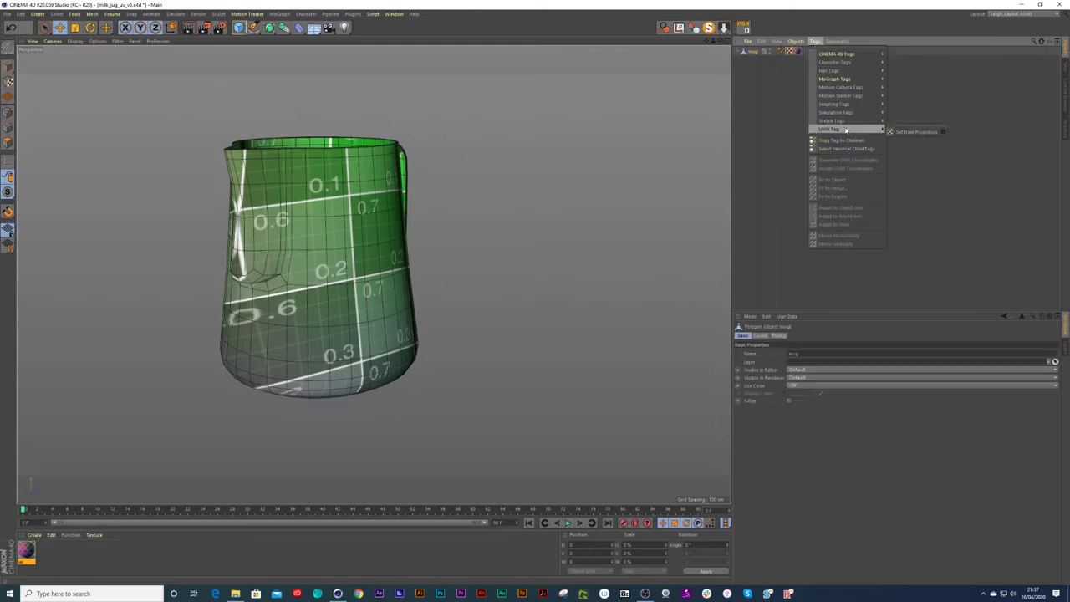
click(915, 132)
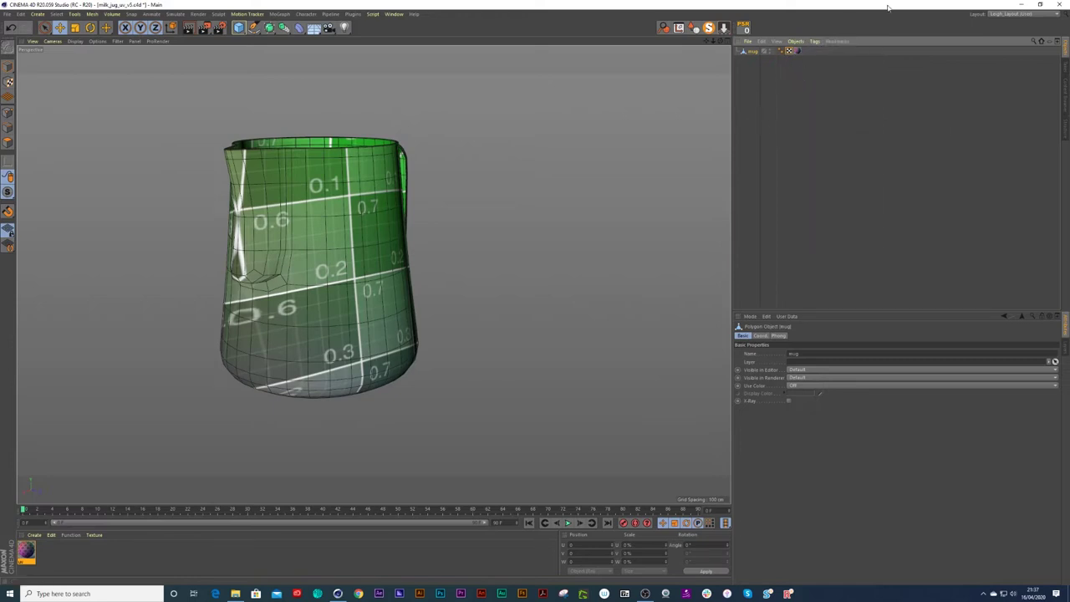
click(1024, 13)
click(1013, 43)
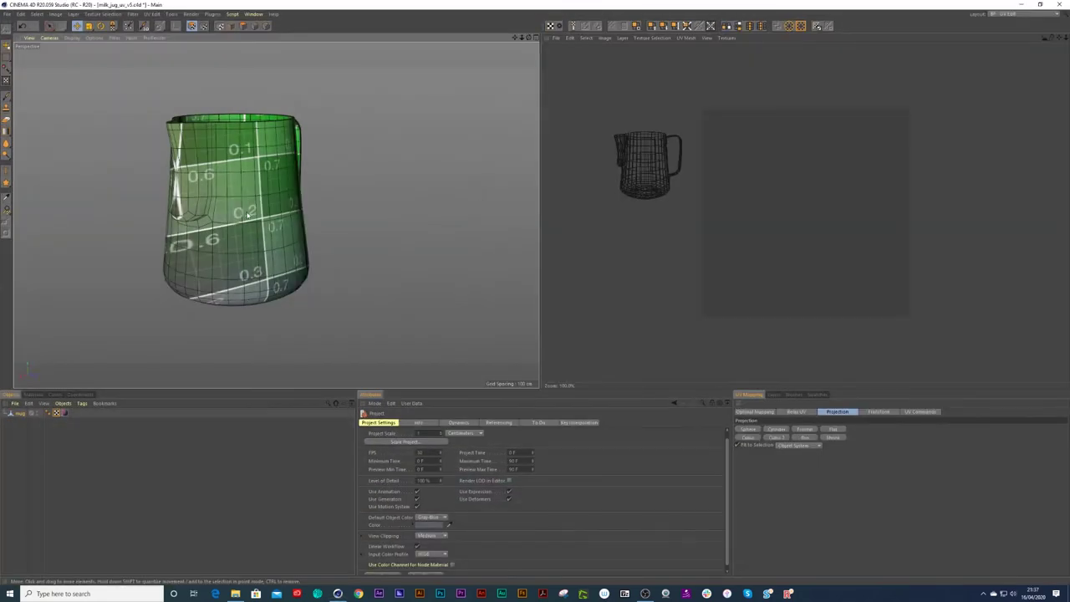
- Activate Live Selection in polygon mode for a close-up of the mug's upper rim
key(9)
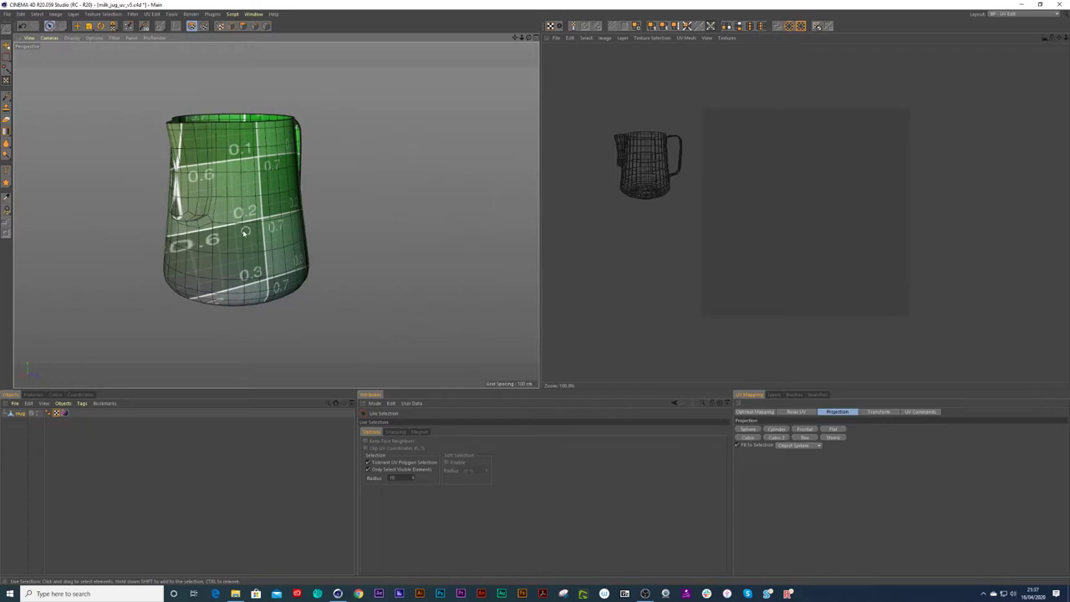
alt+drag(249, 233, 443, 218)
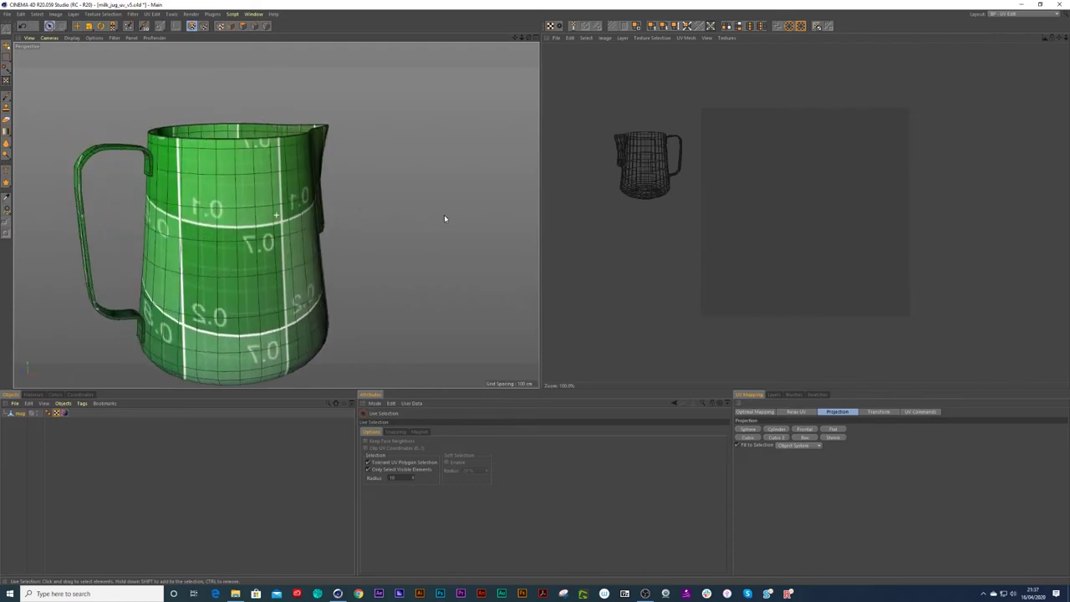
scroll(320, 215, down, 3)
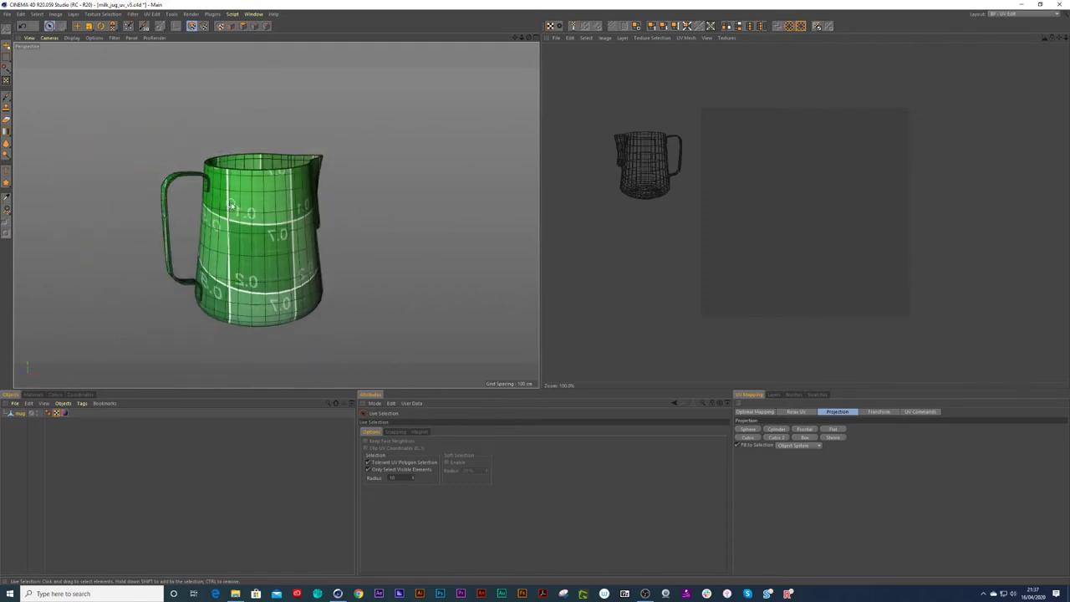
scroll(231, 205, up, 2)
scroll(249, 167, up, 4)
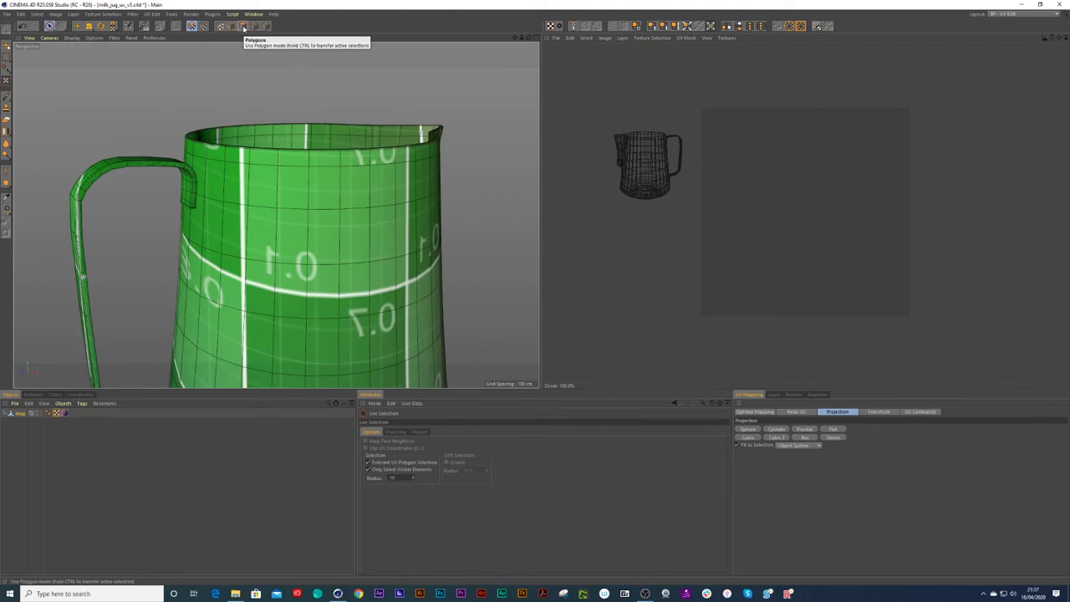
click(242, 26)
scroll(333, 173, up, 2)
alt+right_drag(333, 173, 376, 175)
alt+drag(318, 122, 373, 165)
alt+right_drag(270, 137, 290, 140)
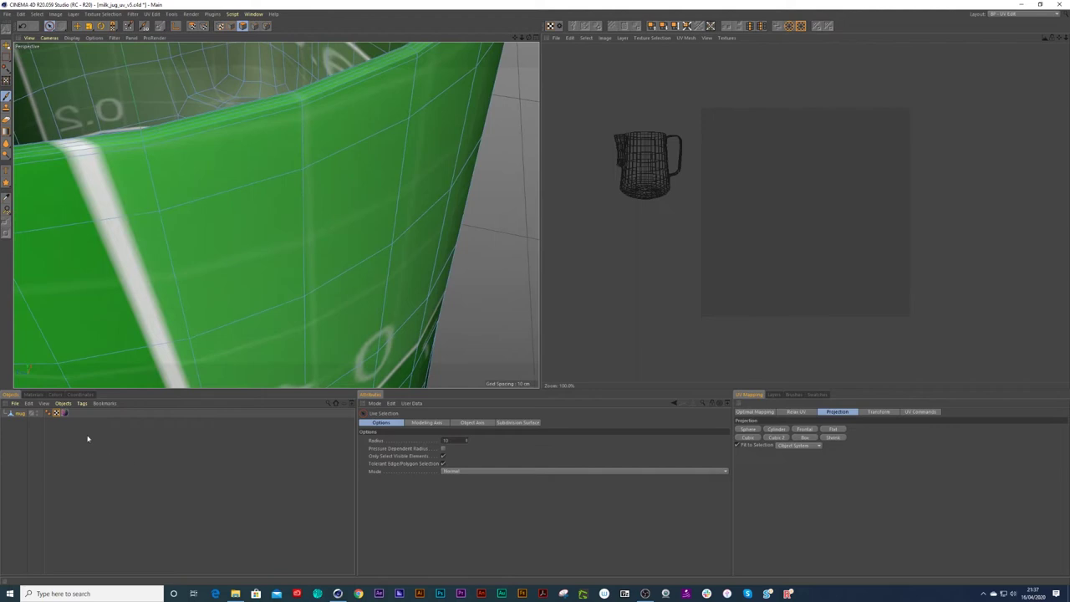
- Open the uv material's color settings from the mug's texture tag
click(65, 414)
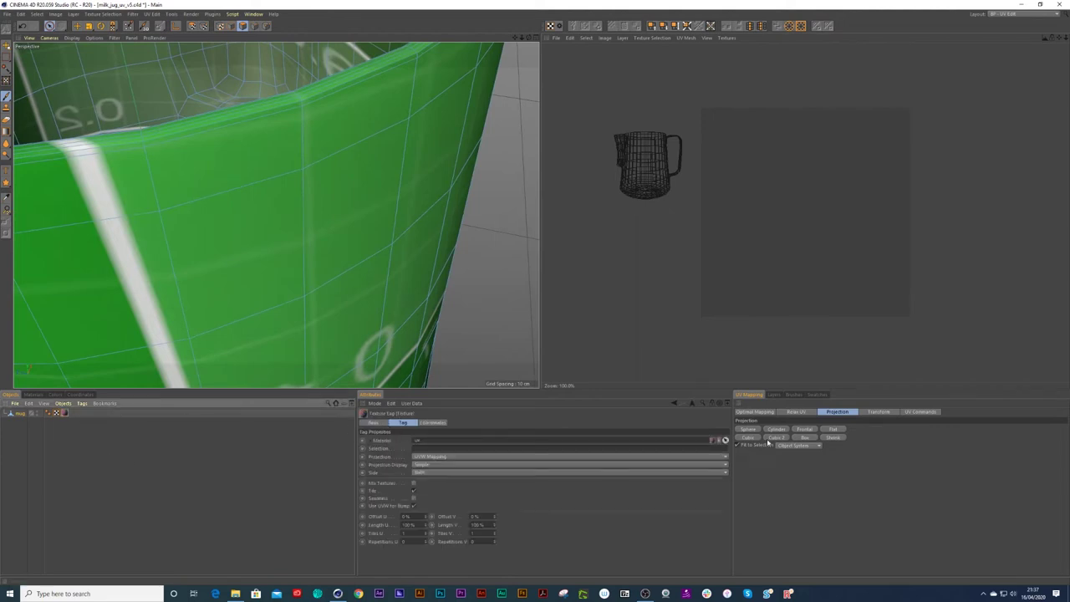
double_click(65, 412)
click(997, 15)
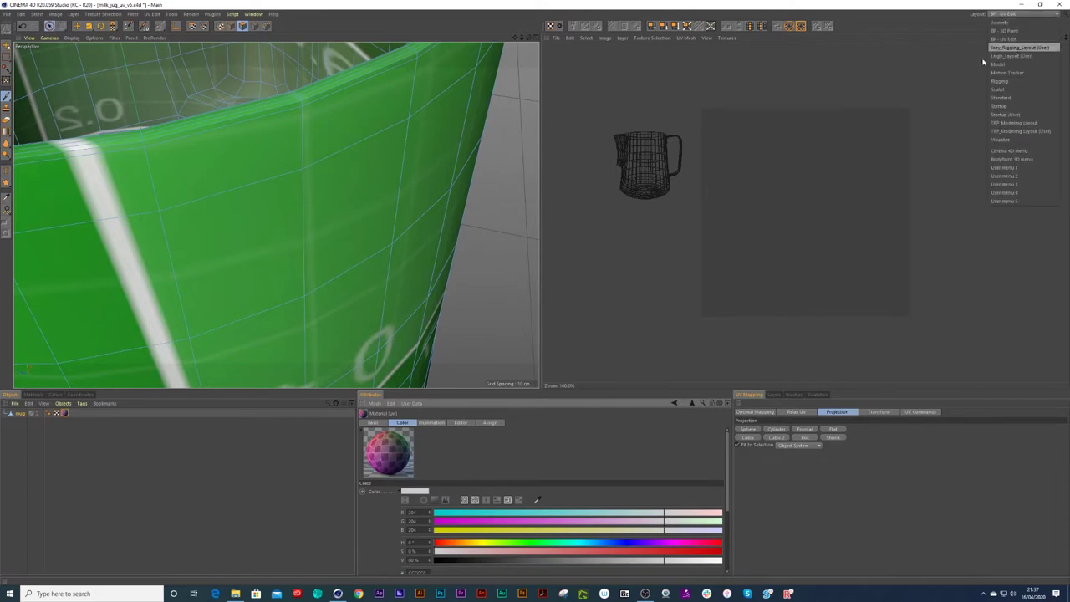
click(122, 449)
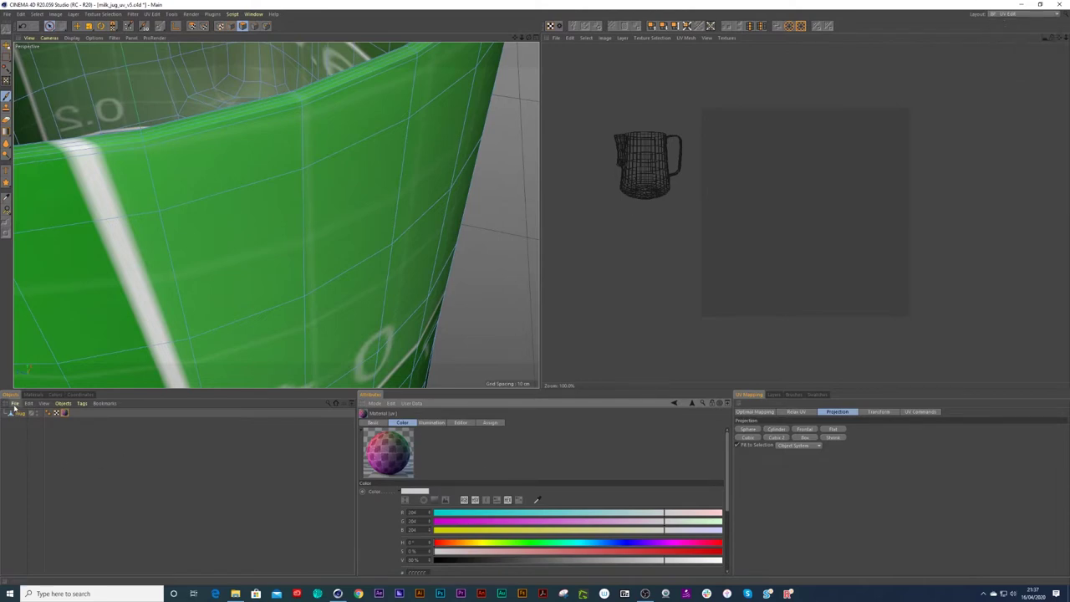
- Create a Null object in the custom user layout and return to the BP - UV Edit layout
click(1002, 14)
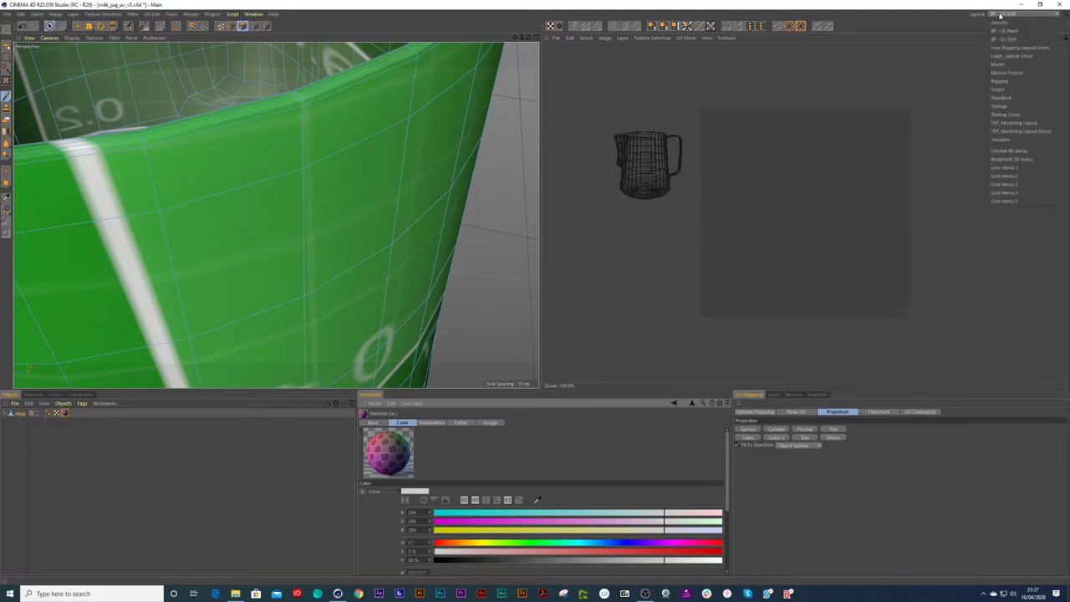
click(1004, 58)
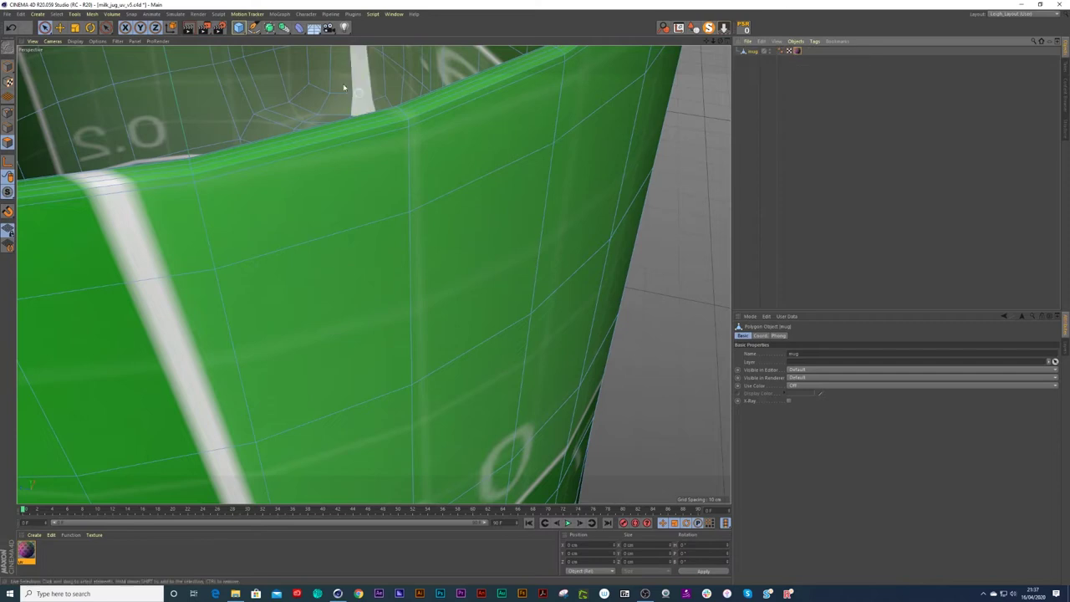
drag(239, 28, 265, 39)
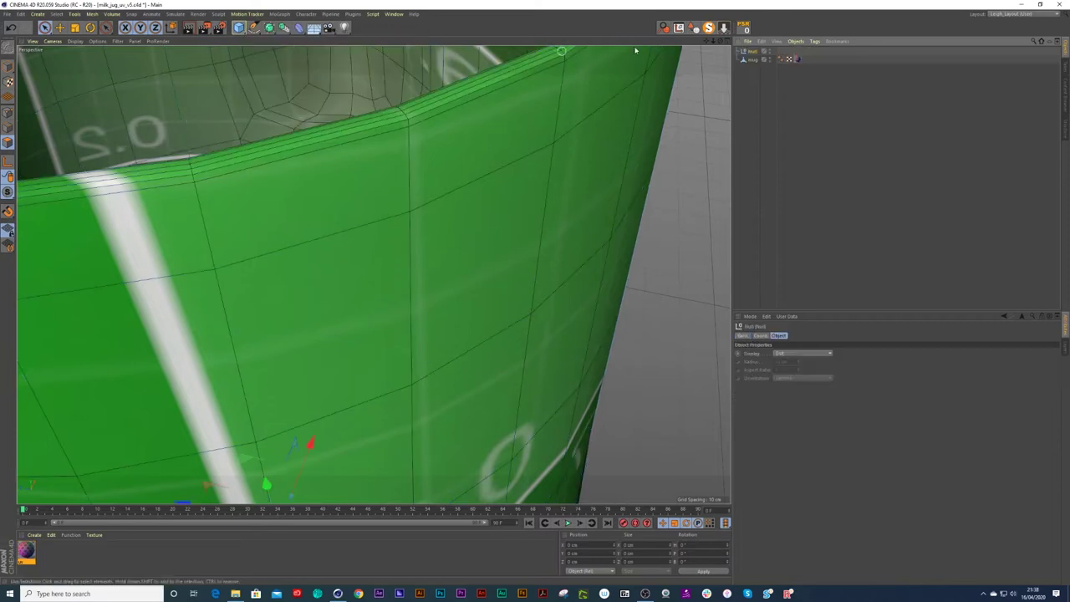
click(1039, 14)
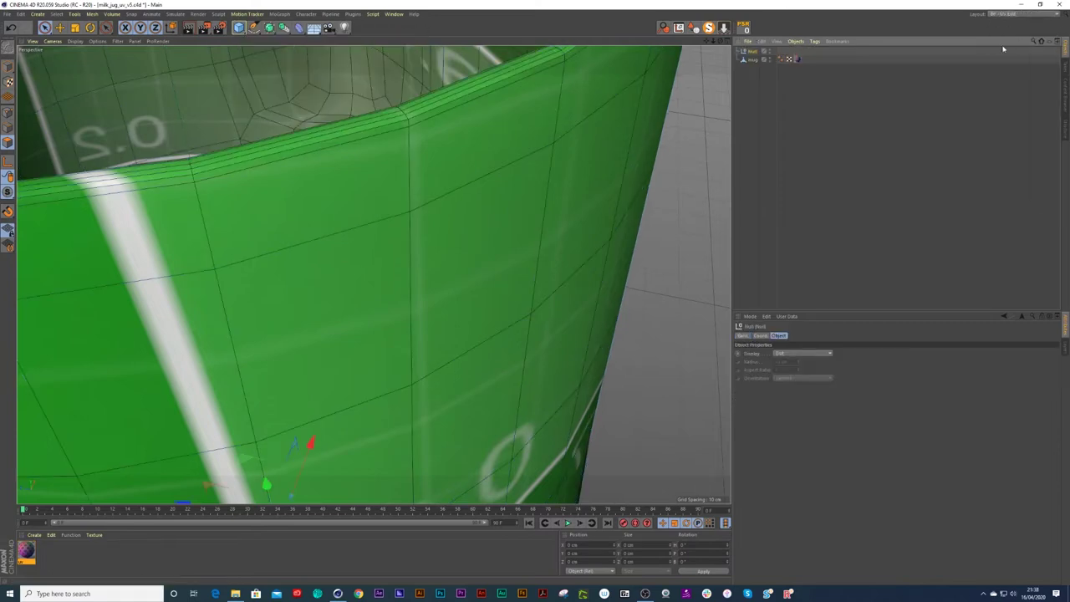
click(1016, 40)
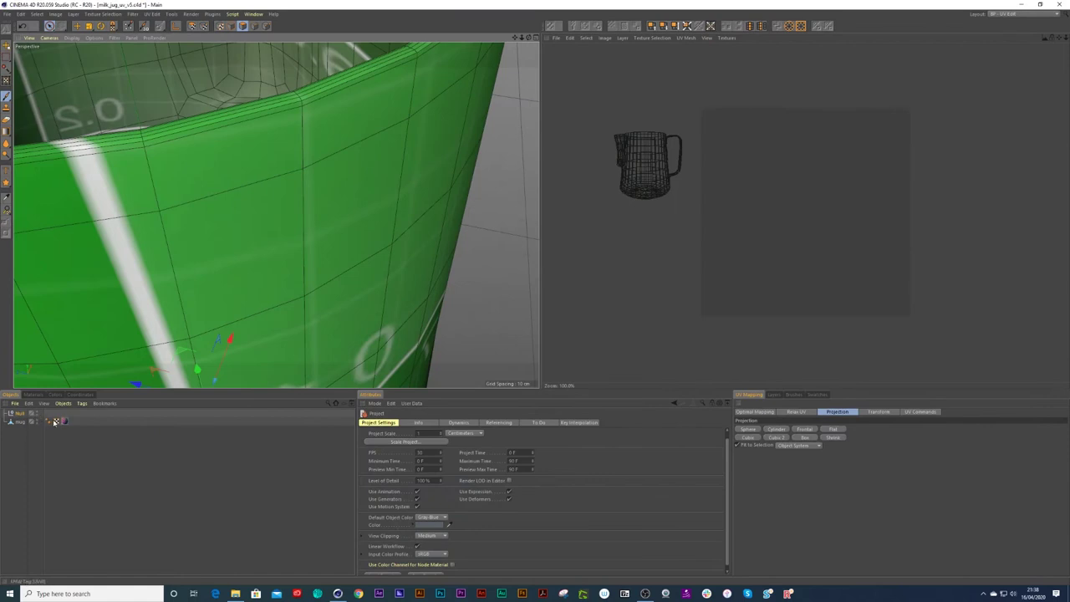
- Move the uv texture tag from the mug to the Null so the model shows without its grid texture
drag(63, 422, 60, 415)
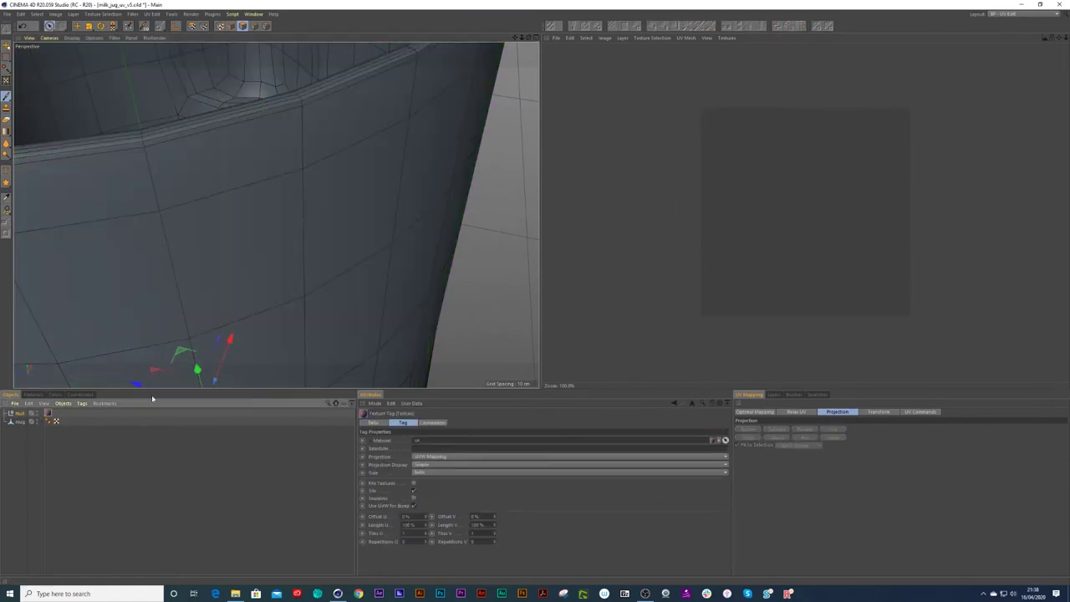
scroll(173, 262, down, 4)
click(46, 414)
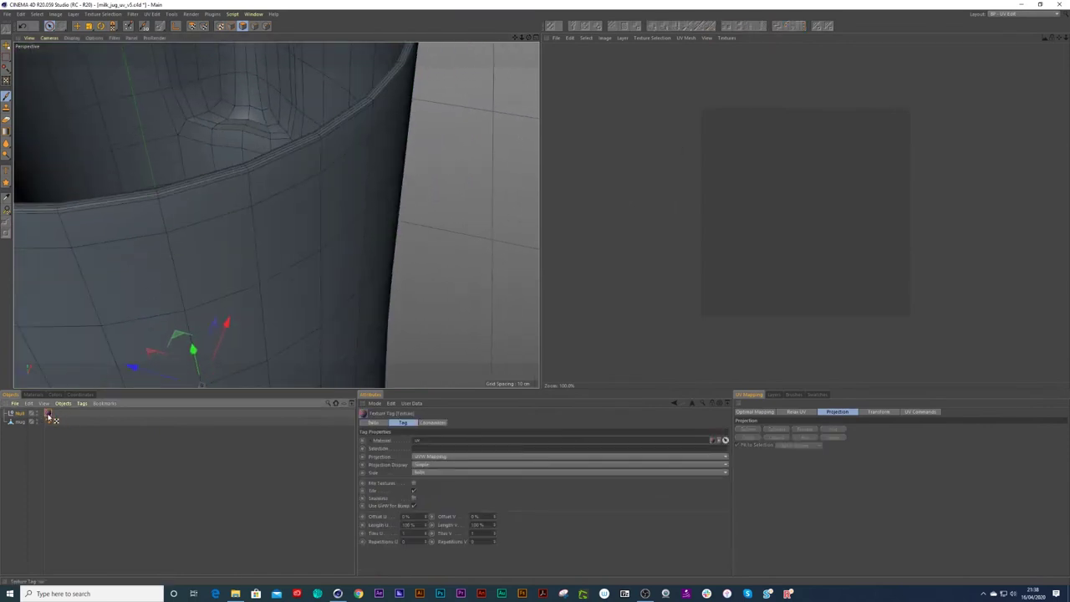
scroll(234, 222, down, 8)
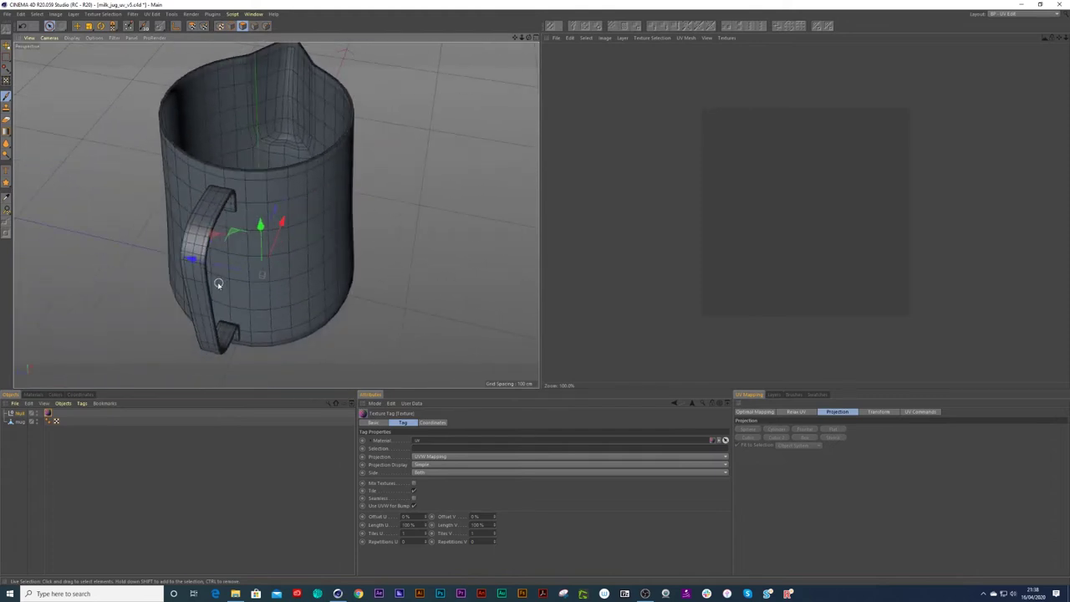
- Loop-select the narrow strip of polygons running around the top of the mug's rim
scroll(220, 283, up, 8)
scroll(292, 141, up, 8)
alt+drag(290, 145, 343, 140)
mouse_move(265, 187)
alt+mouse_down()
mouse_move(275, 174)
mouse_move(257, 182)
alt+mouse_up()
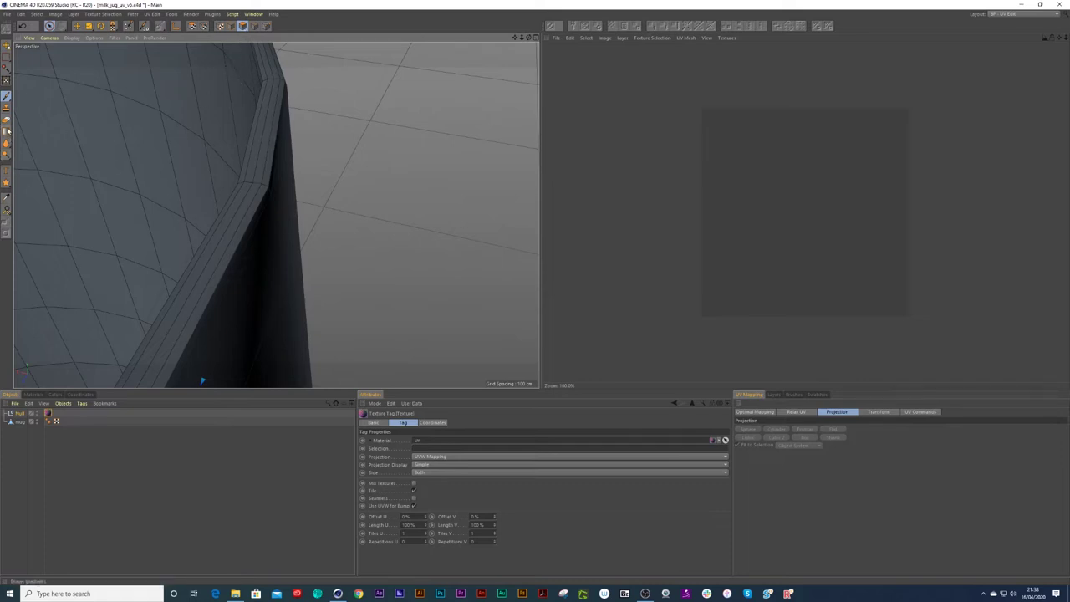
key(space)
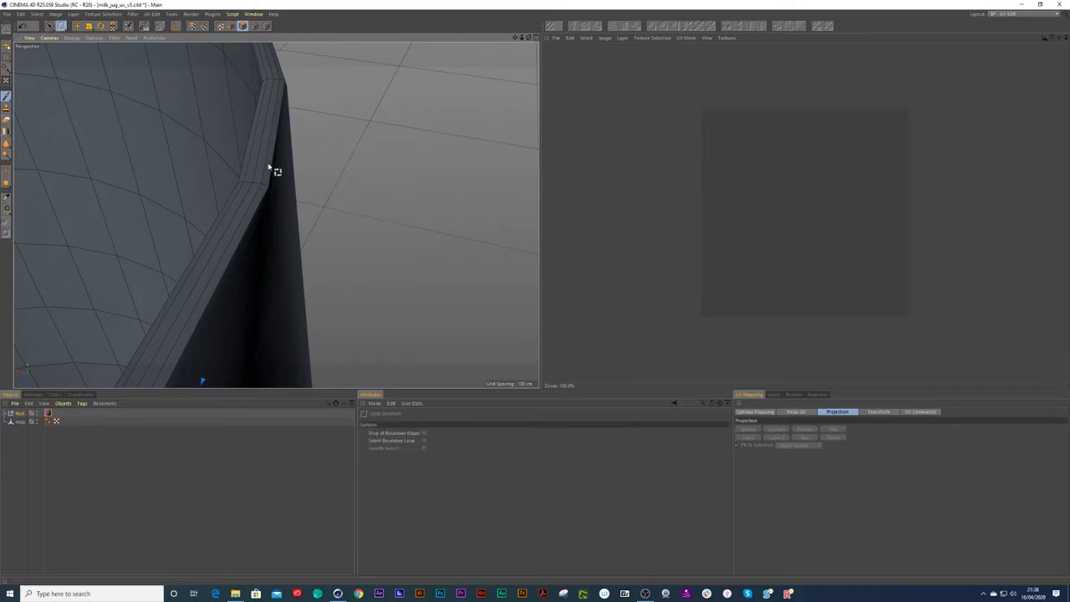
key(space)
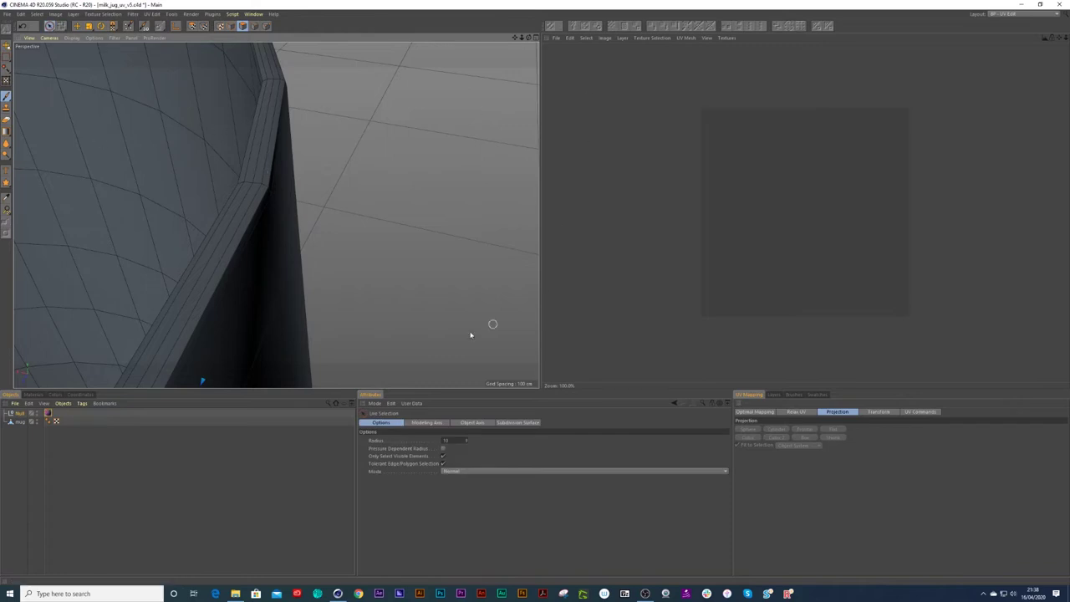
click(18, 422)
scroll(279, 137, up, 3)
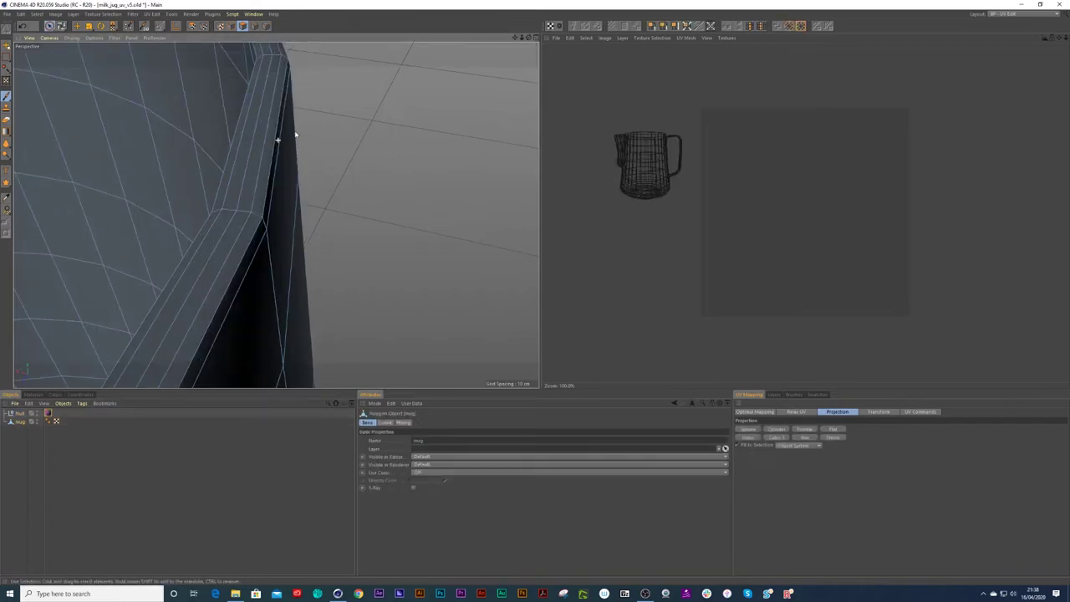
key(u)
key(l)
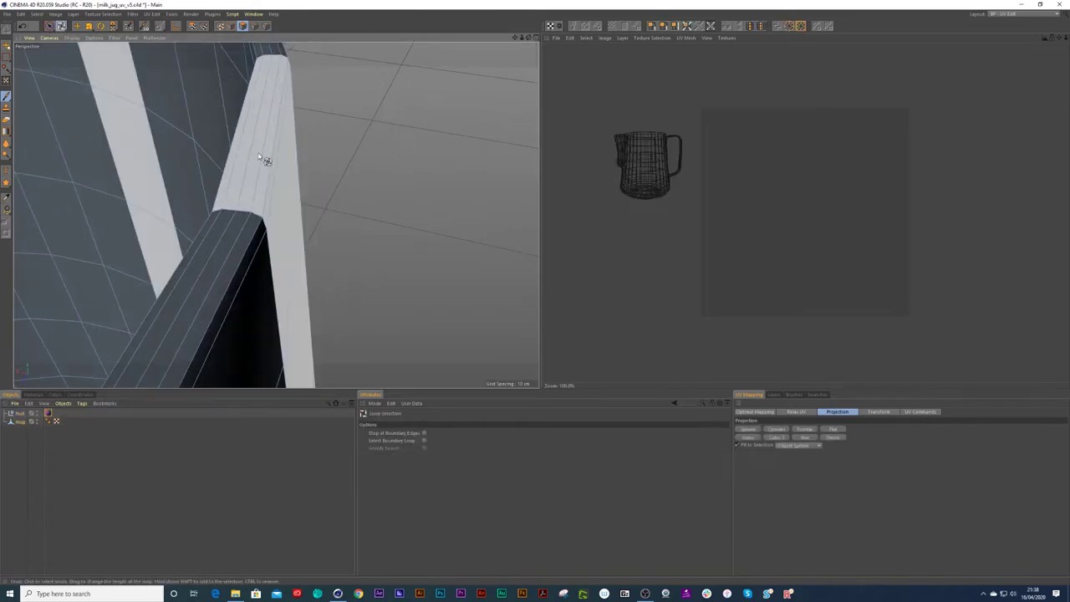
click(248, 218)
- Add the polygon loop around the mug's lower base edge to the rim selection
scroll(242, 226, down, 6)
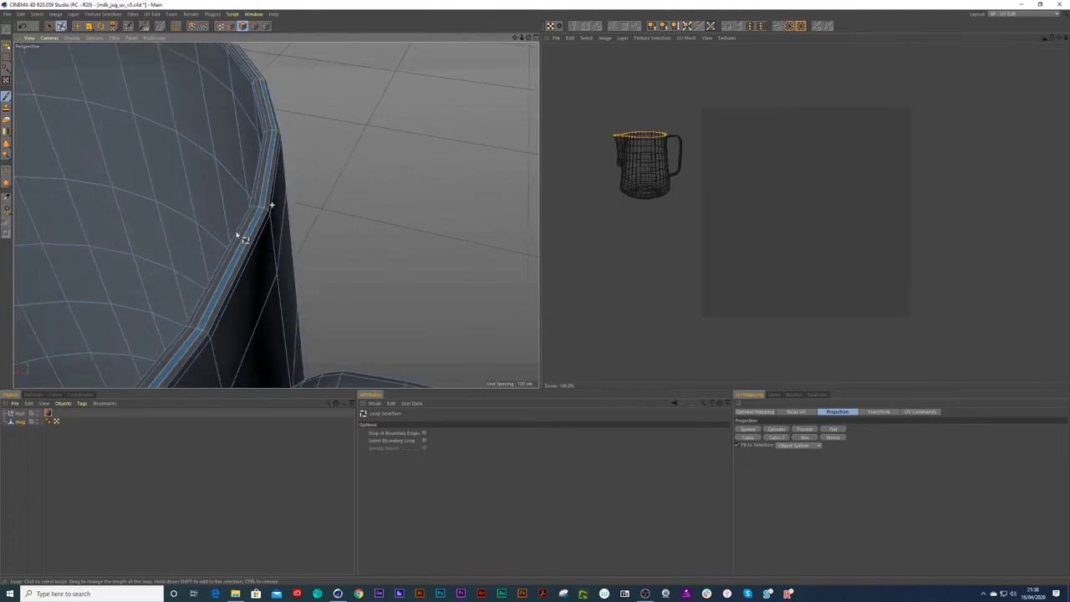
alt+drag(216, 249, 138, 244)
scroll(317, 249, down, 3)
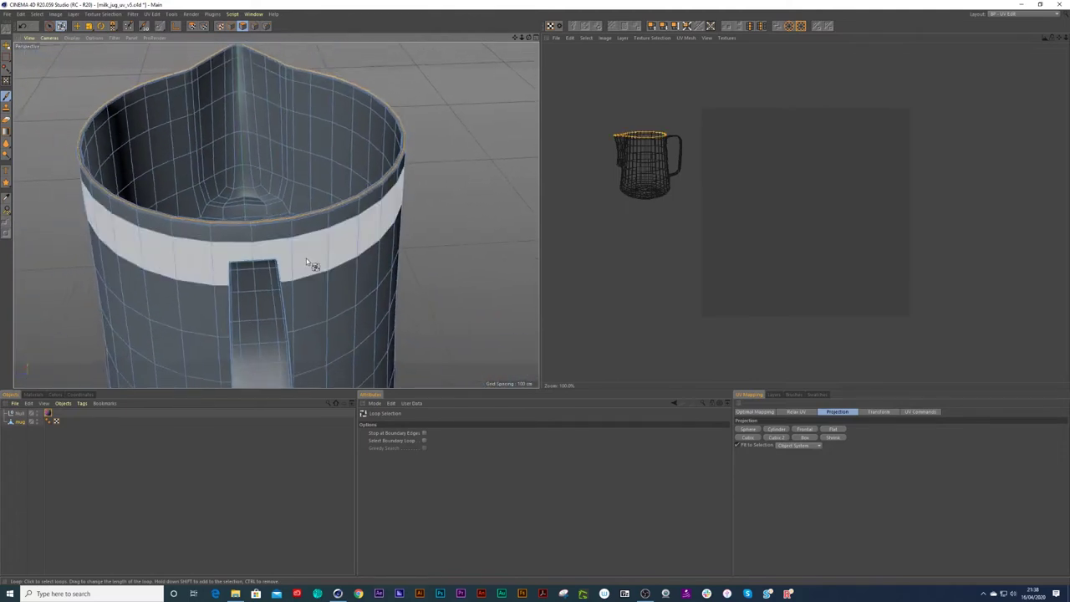
alt+middle_drag(306, 258, 267, 160)
scroll(267, 162, down, 5)
alt+drag(324, 316, 279, 293)
scroll(277, 293, up, 5)
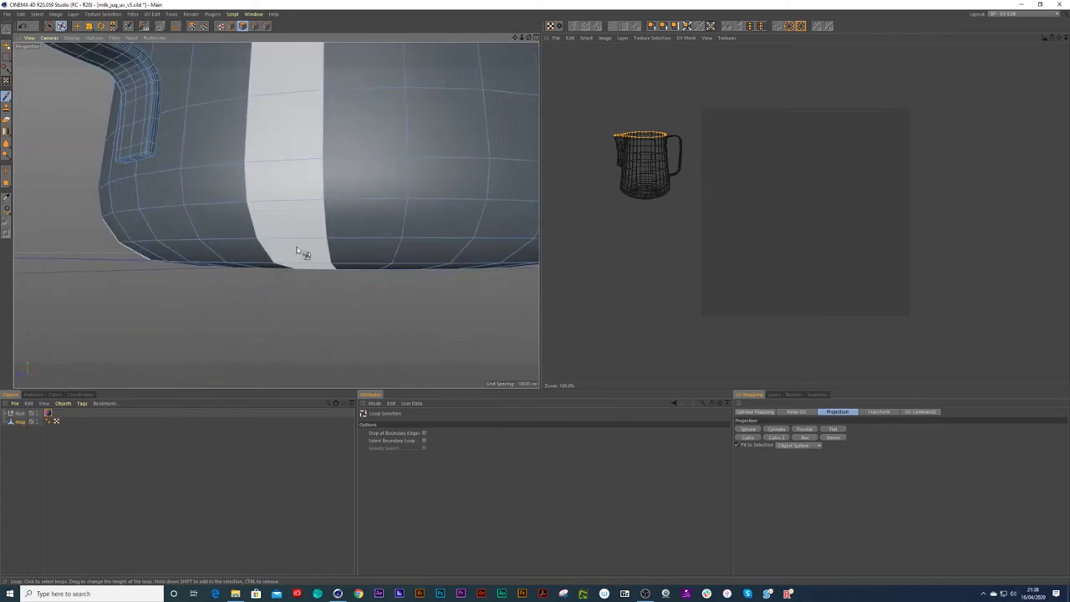
scroll(297, 255, down, 1)
mouse_move(279, 248)
alt+mouse_down()
mouse_move(292, 227)
mouse_move(279, 253)
alt+mouse_up()
shift+click(267, 250)
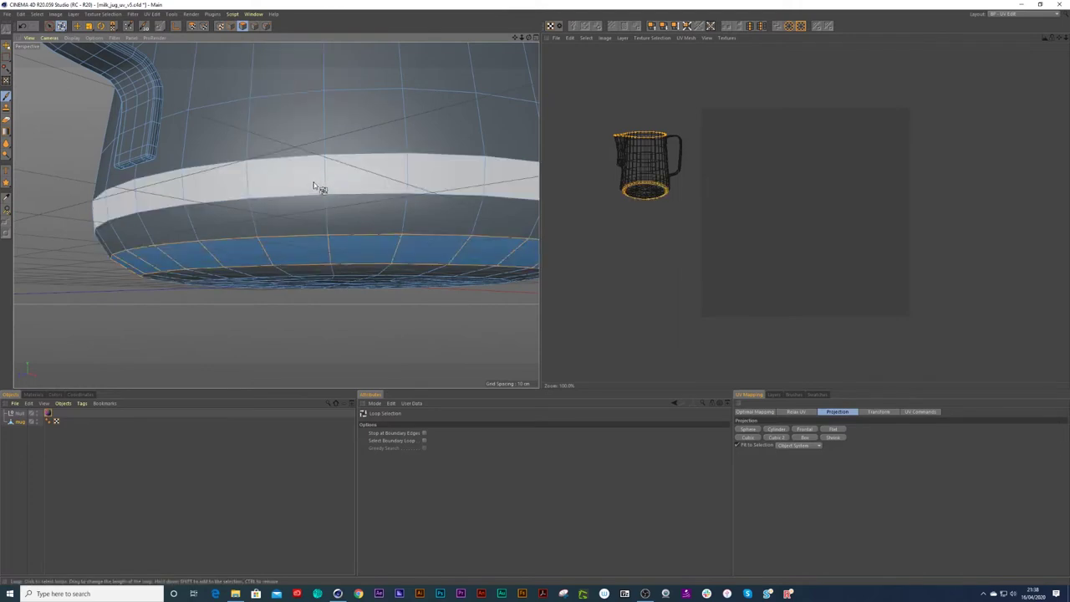
- Fill-select the mug's outer body polygons between the rim and base loops, leaving the handle out
scroll(323, 186, down, 4)
alt+drag(290, 201, 318, 240)
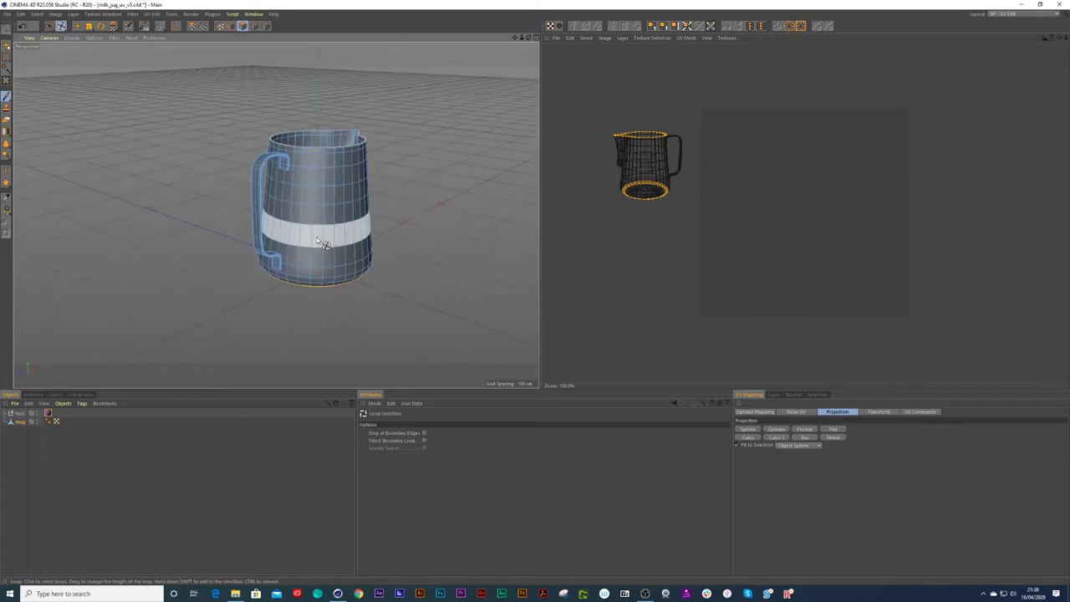
key(u)
key(f)
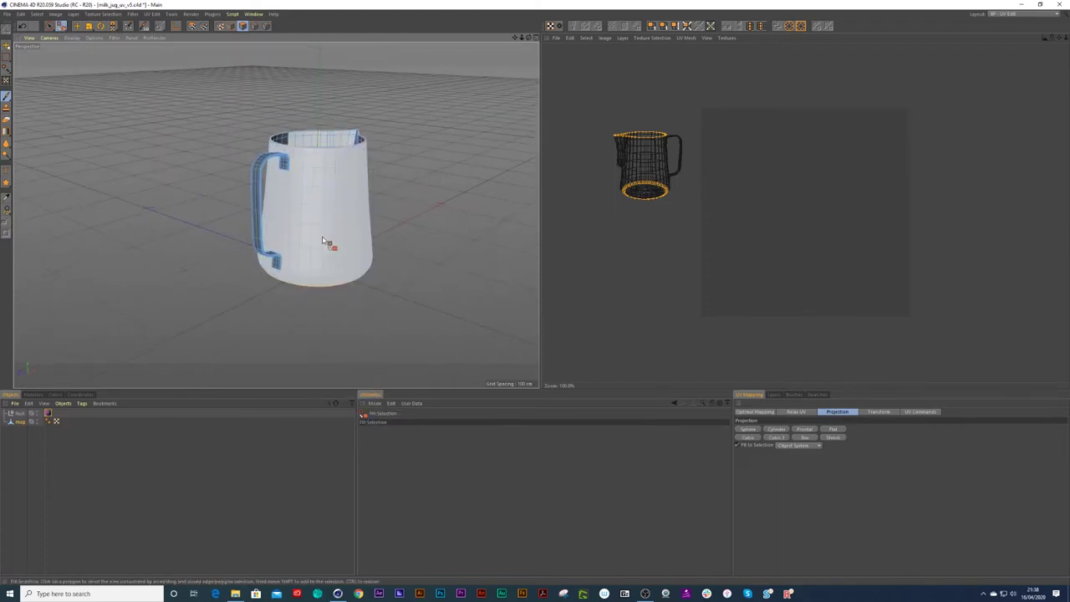
click(323, 239)
mouse_move(321, 242)
alt+right_down()
mouse_move(349, 189)
mouse_move(321, 237)
alt+right_up()
alt+drag(322, 242, 421, 250)
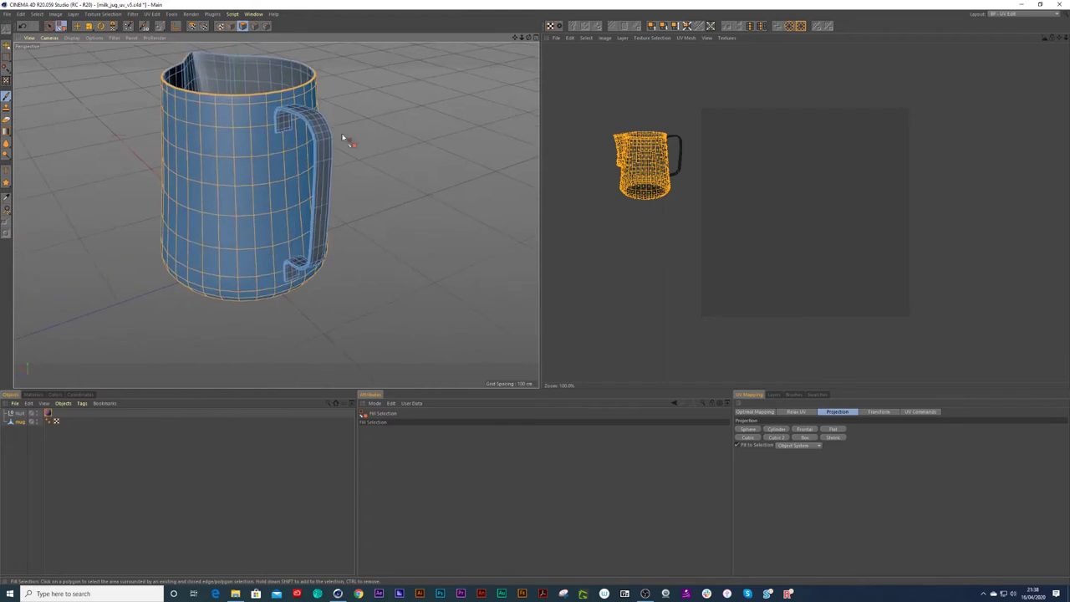
ctrl+click(251, 113)
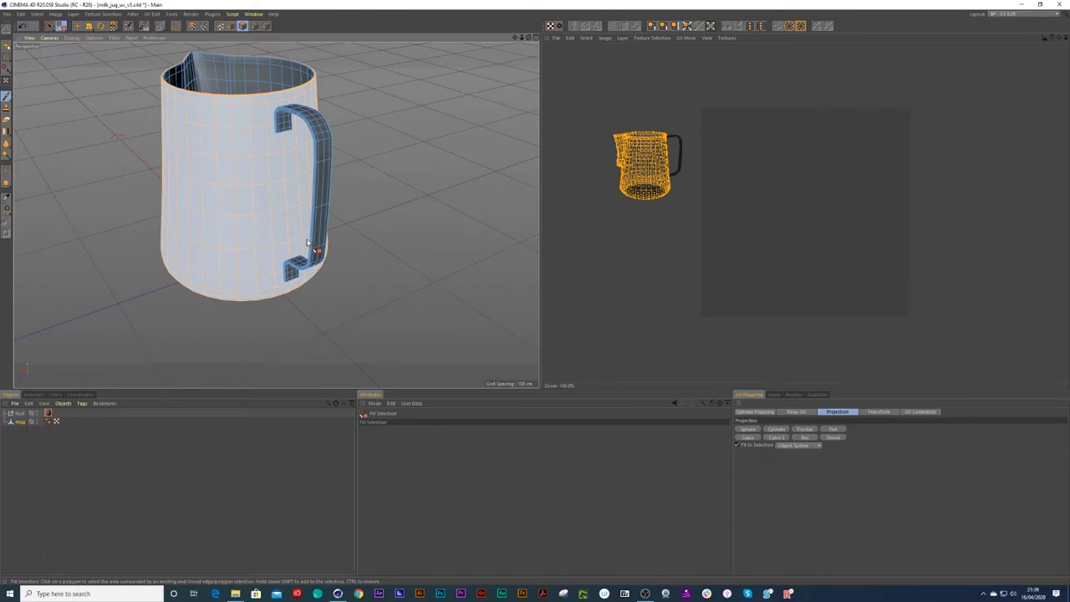
- Switch from polygon to edge editing on the mug and clear the existing edge selection with Live Selection
click(254, 26)
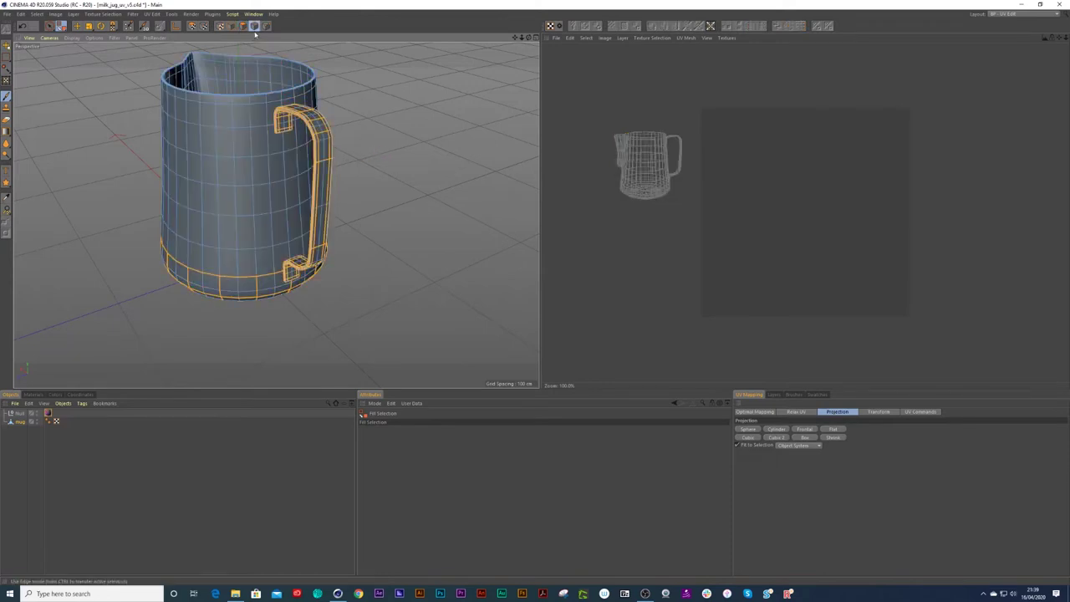
key(9)
click(378, 173)
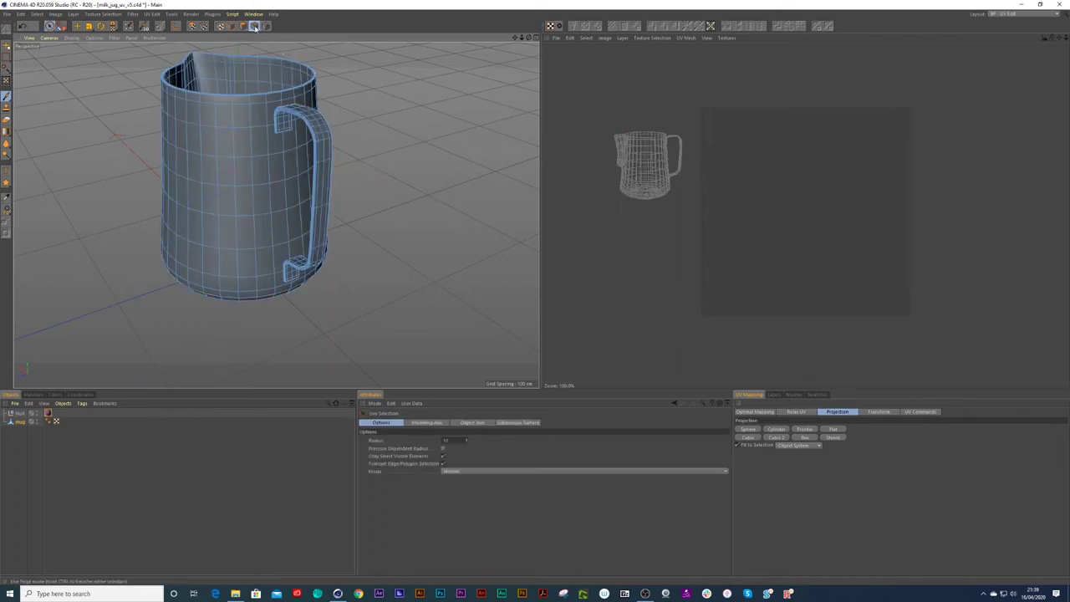
click(287, 145)
click(370, 151)
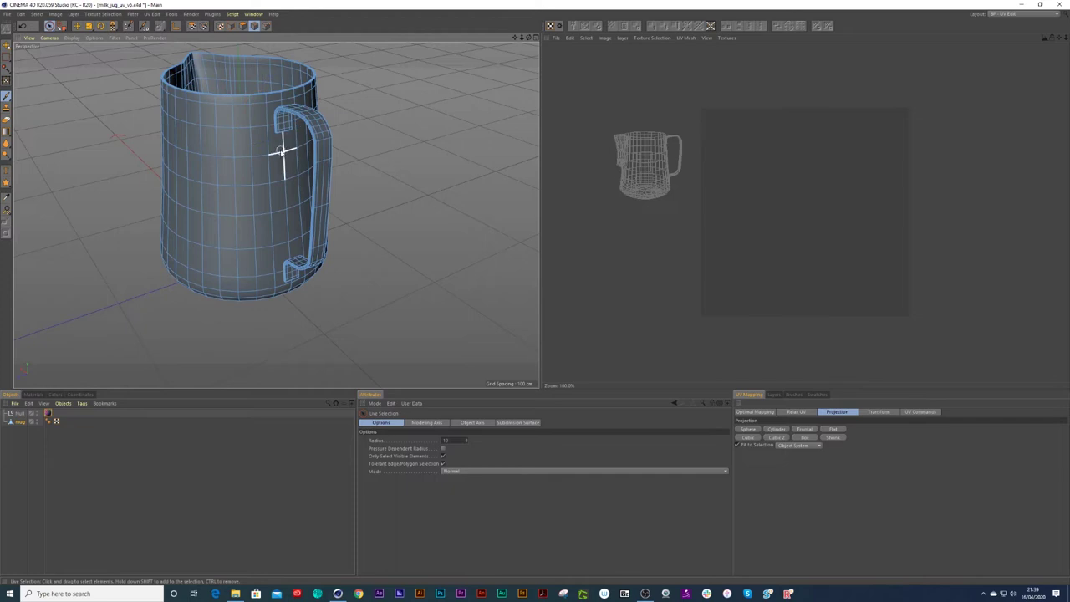
- Start a Path Selection of seam edges at the mug's rim above the handle, running down the outer wall behind the handle's upper joint
alt+drag(281, 136, 227, 151)
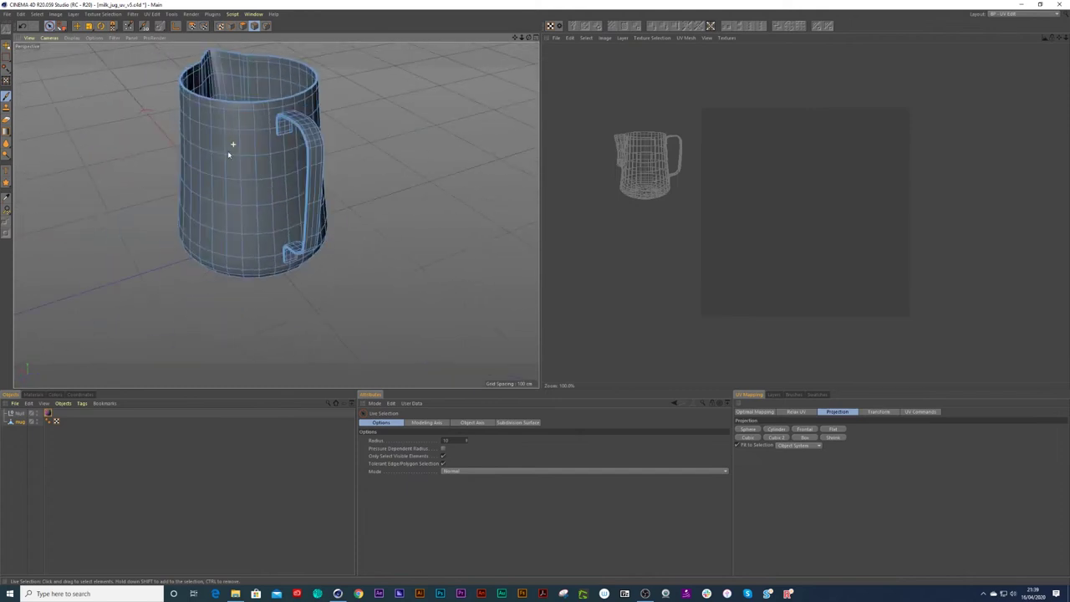
alt+right_drag(282, 137, 314, 136)
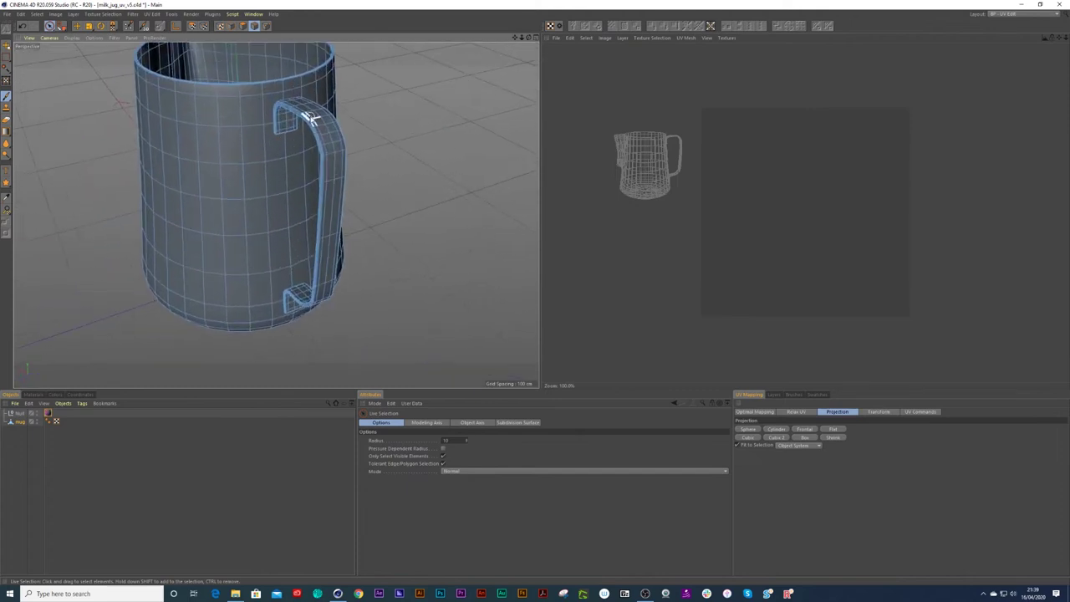
alt+right_drag(284, 94, 233, 115)
alt+drag(234, 115, 336, 106)
alt+drag(134, 230, 343, 180)
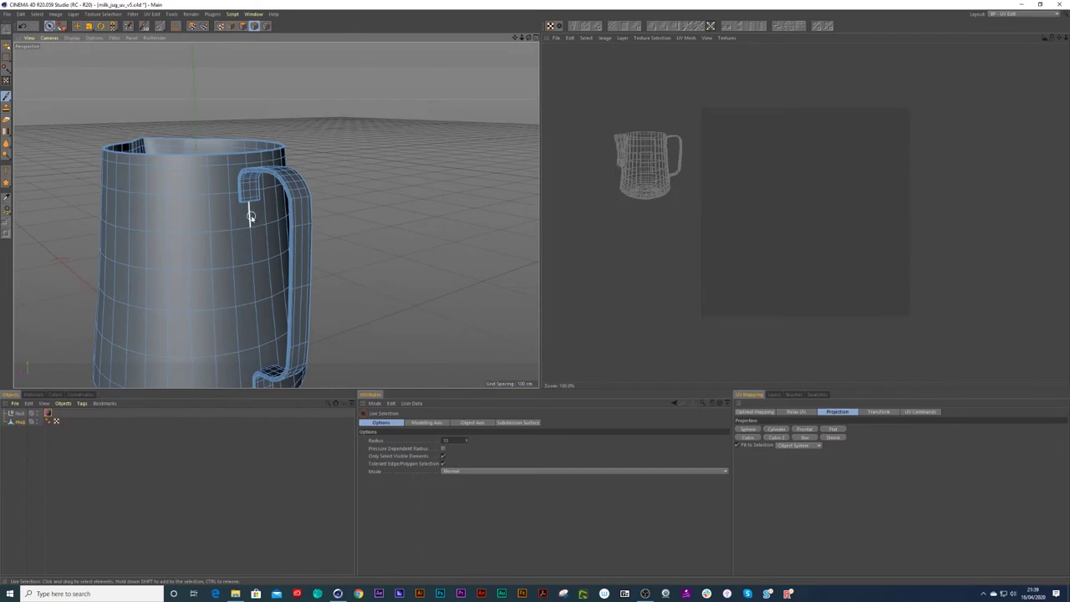
alt+drag(250, 219, 259, 149)
alt+right_drag(259, 149, 345, 144)
alt+drag(248, 145, 271, 194)
scroll(284, 143, up, 5)
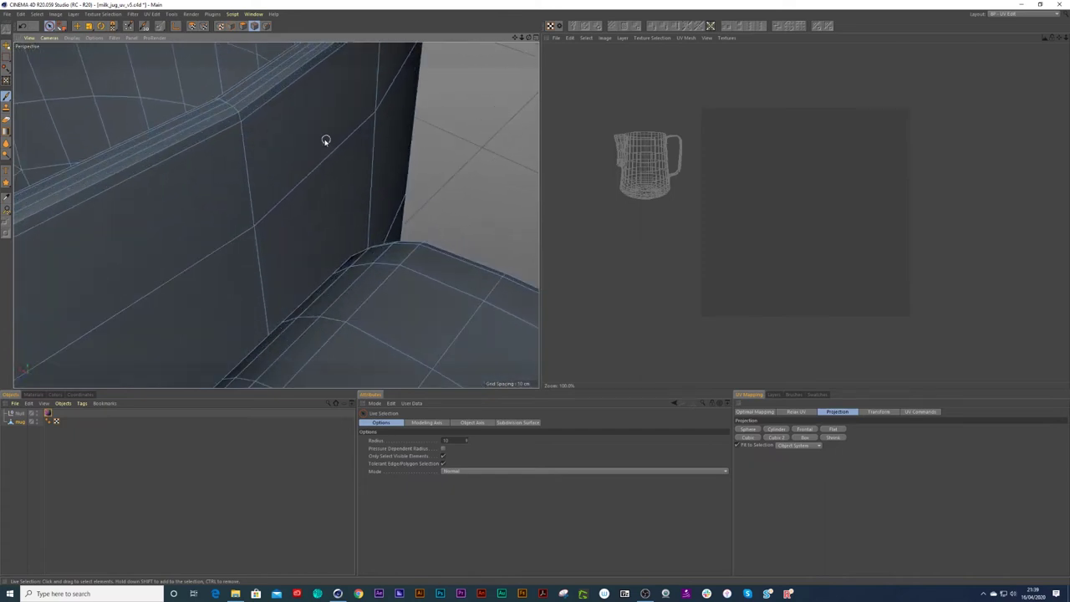
key(u)
key(m)
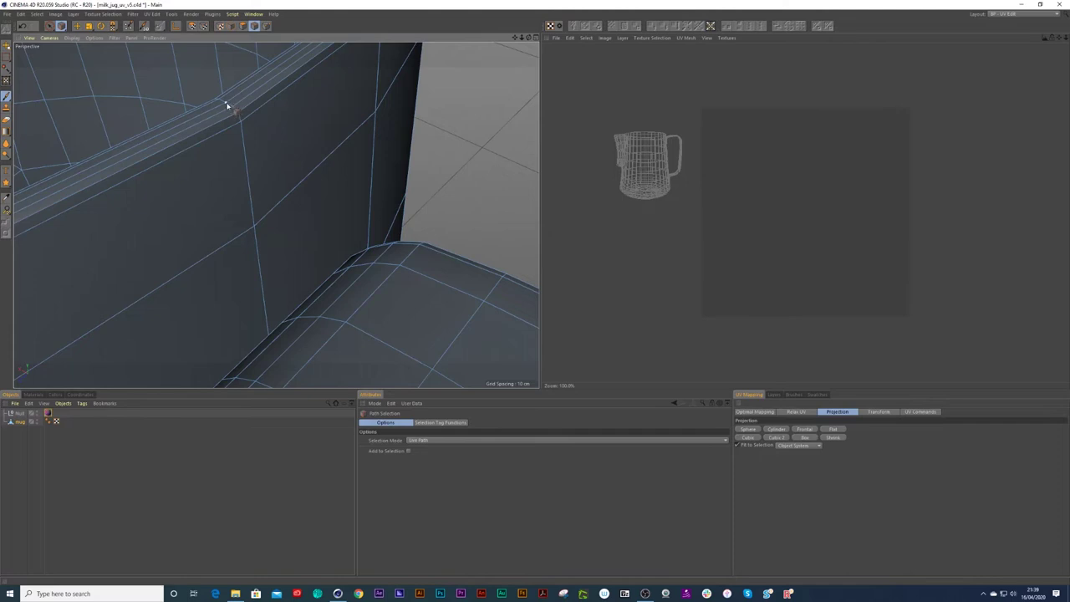
mouse_move(230, 107)
mouse_down()
mouse_move(248, 143)
mouse_move(274, 327)
mouse_move(308, 273)
mouse_up()
right_click(305, 271)
key(Escape)
key(u)
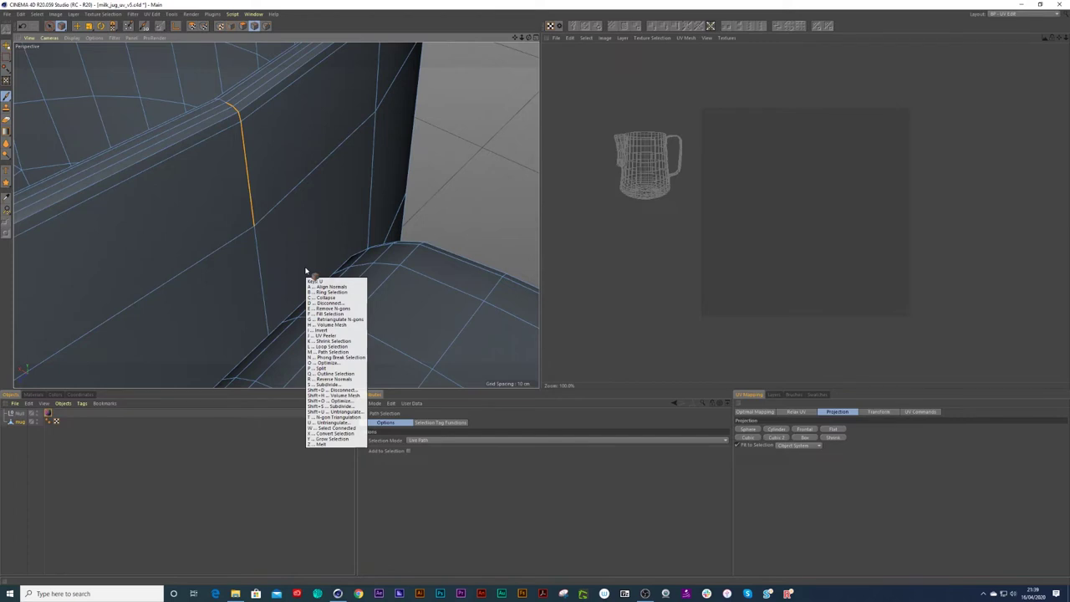
key(m)
drag(257, 213, 257, 230)
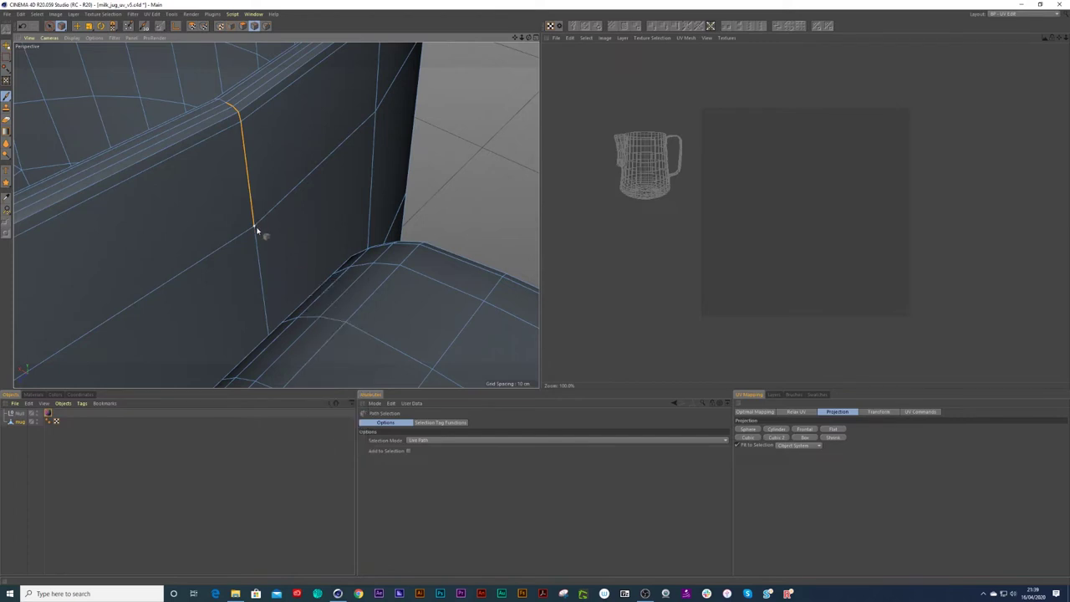
- Extend the seam path straight down the wall behind the handle to the base edge, undoing the stray part across the underside
scroll(279, 247, down, 10)
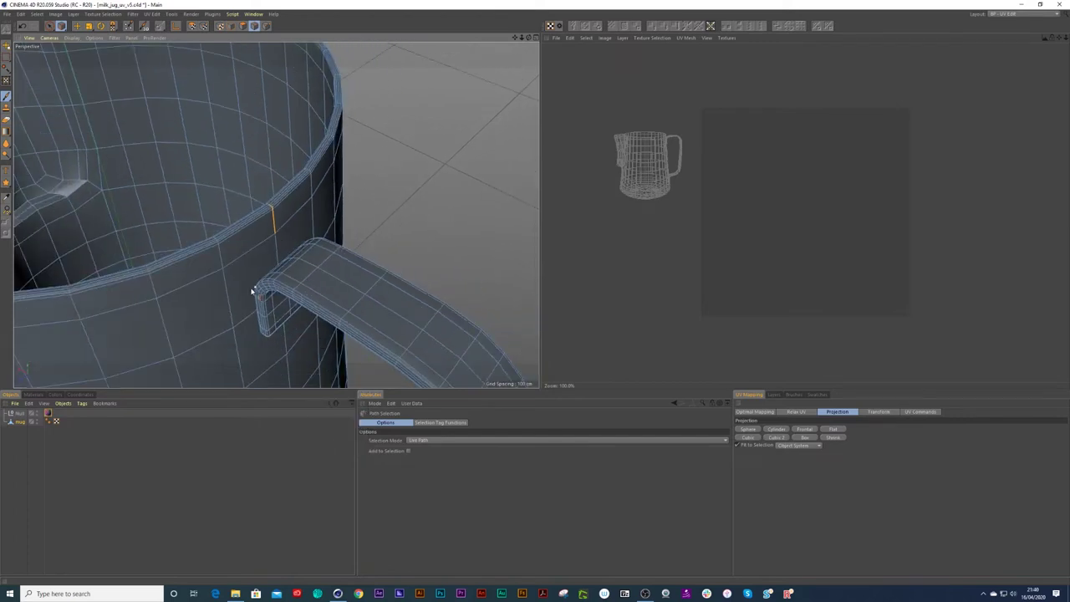
alt+drag(242, 291, 297, 348)
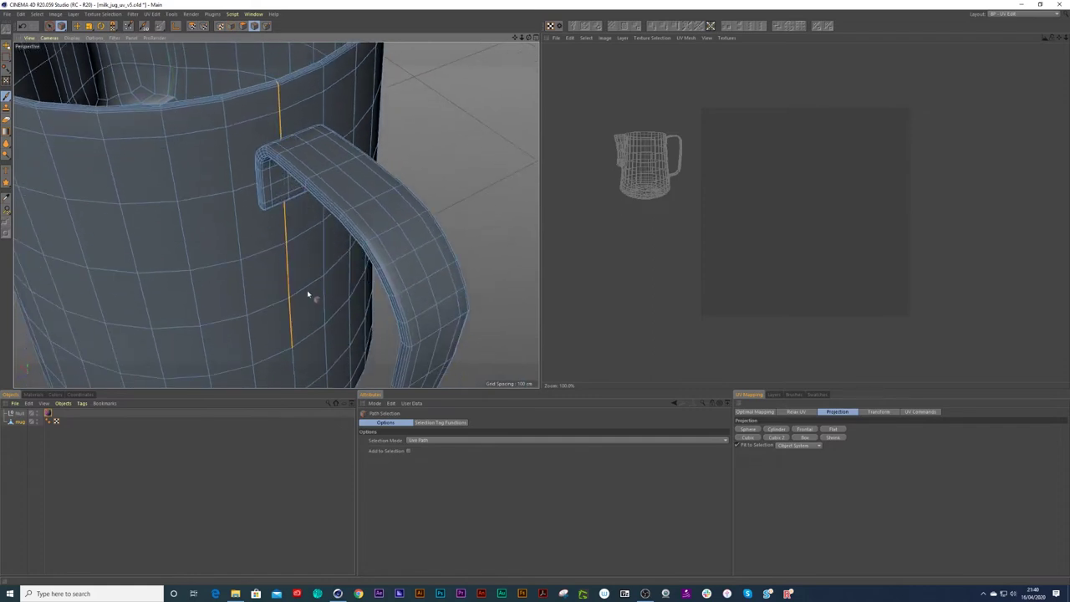
scroll(292, 318, down, 5)
alt+middle_drag(289, 327, 288, 240)
mouse_move(293, 238)
mouse_down()
mouse_move(296, 309)
mouse_move(291, 251)
mouse_move(306, 239)
mouse_up()
click(297, 310)
drag(273, 289, 262, 307)
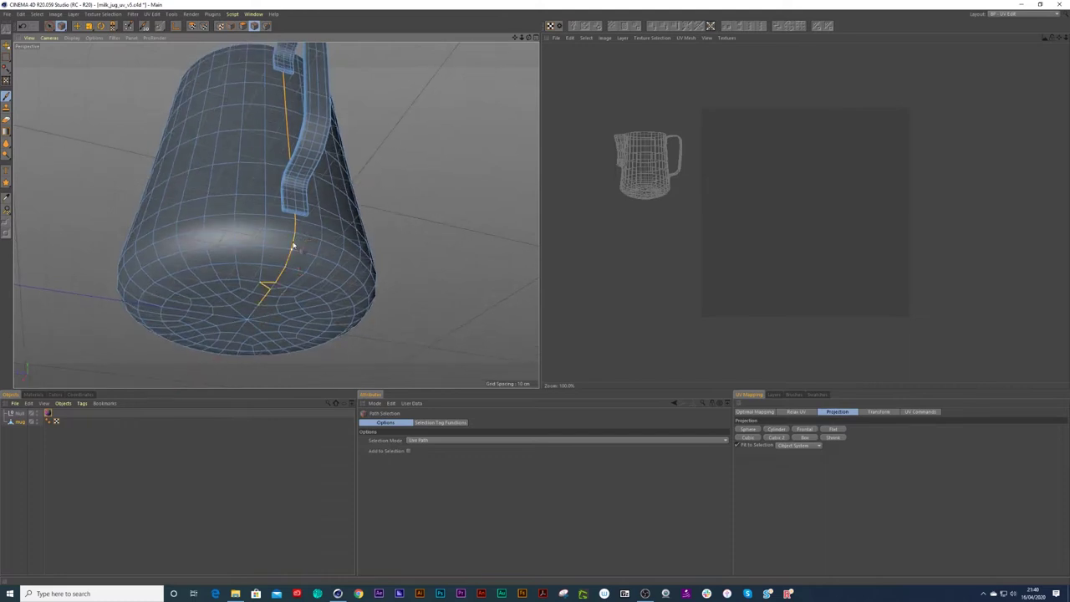
key(ctrl+z)
drag(293, 232, 276, 282)
- Check the outer body polygon selection against the vertical seam edge selection, ending in edge editing
scroll(298, 224, down, 3)
mouse_move(295, 201)
alt+mouse_down()
mouse_move(301, 298)
mouse_move(293, 198)
alt+mouse_up()
scroll(293, 198, down, 3)
alt+middle_drag(285, 160, 278, 217)
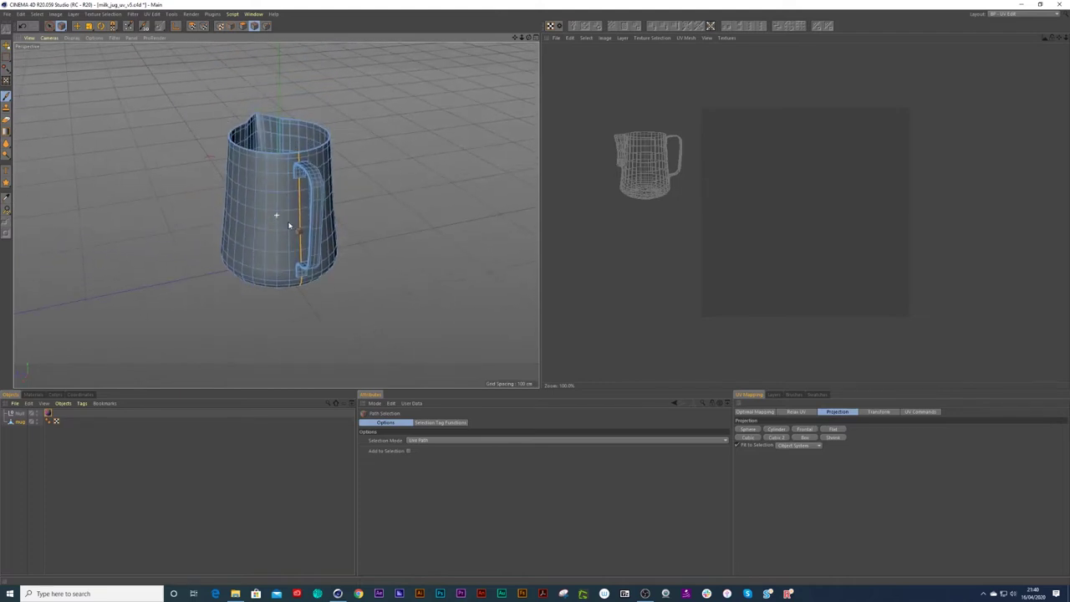
click(243, 26)
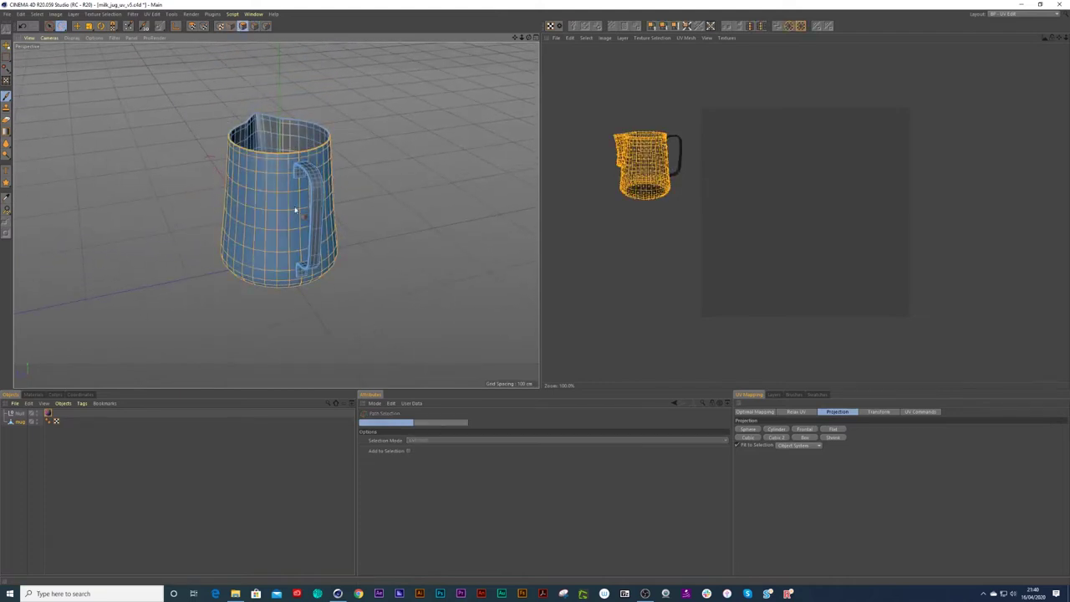
click(254, 27)
click(254, 26)
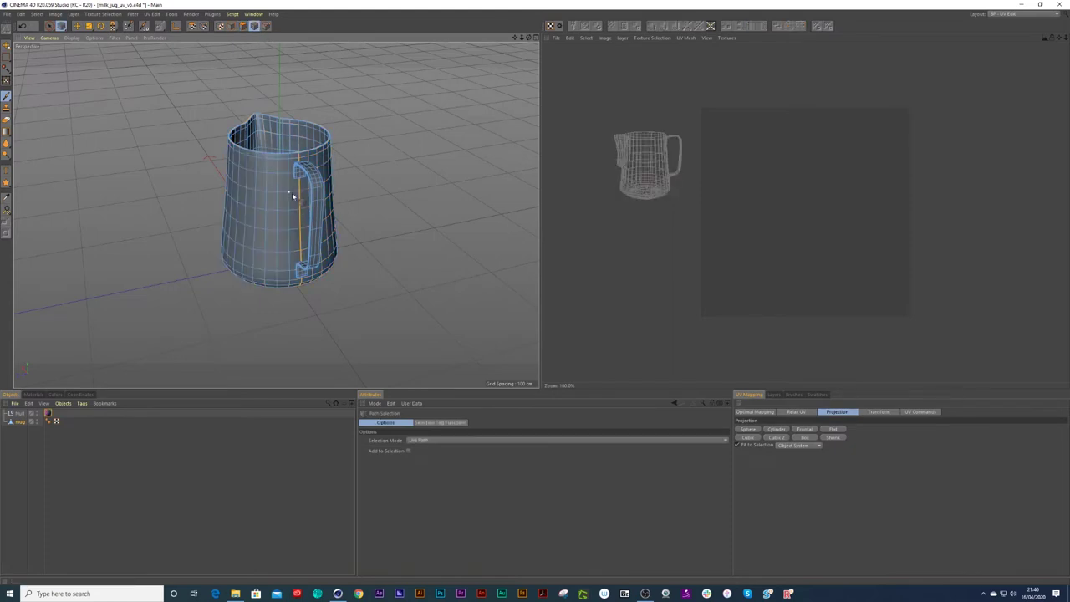
- Relax the outer body's UVs with the LSCM method, cutting along the selected seam edges
click(794, 412)
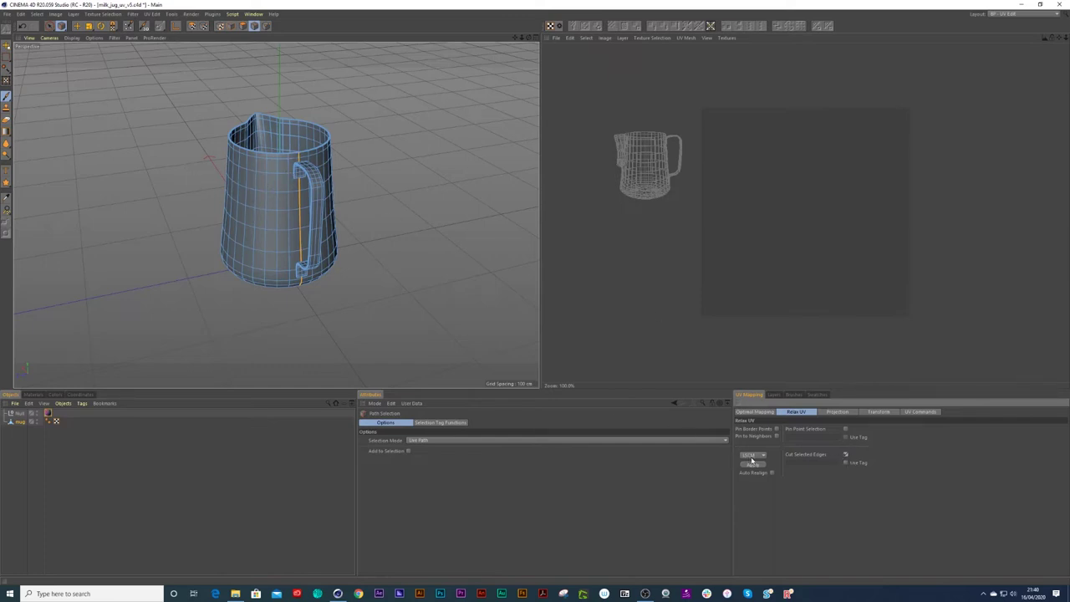
click(751, 456)
click(751, 492)
click(755, 466)
mouse_move(673, 152)
alt+middle_down()
mouse_move(703, 147)
mouse_move(687, 159)
alt+middle_up()
alt+right_drag(679, 174, 751, 178)
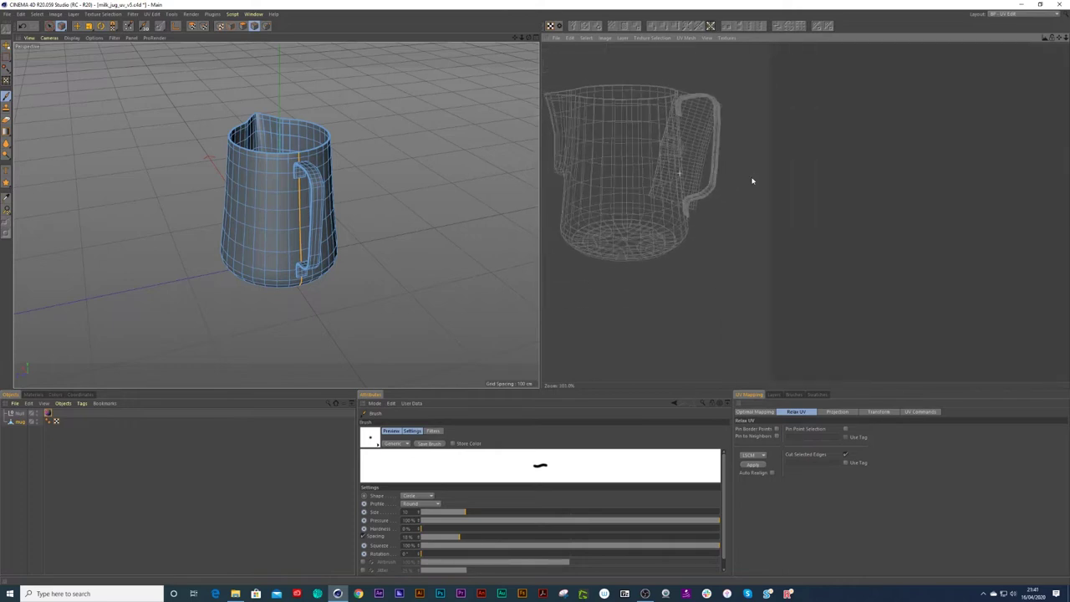
- Return to polygon editing to highlight the relaxed outer body island among the mug's UVs
key(9)
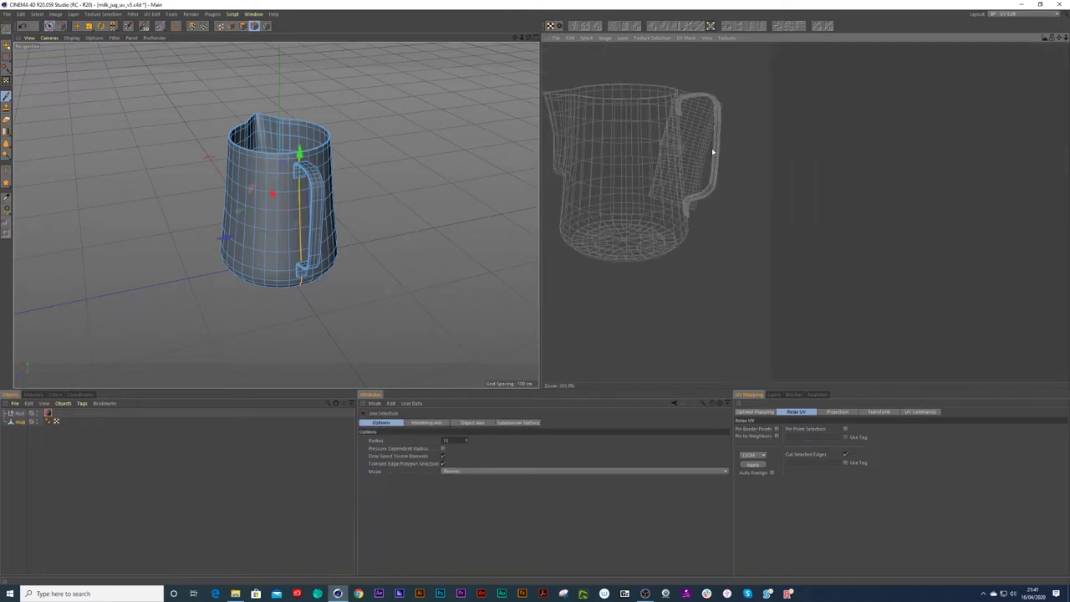
alt+right_drag(738, 148, 705, 144)
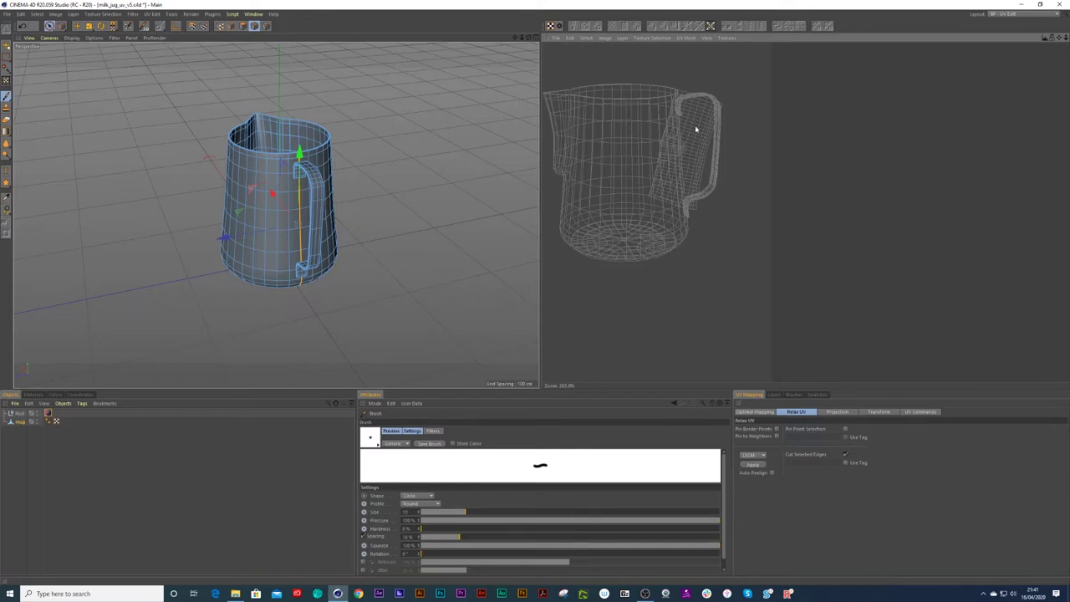
click(243, 26)
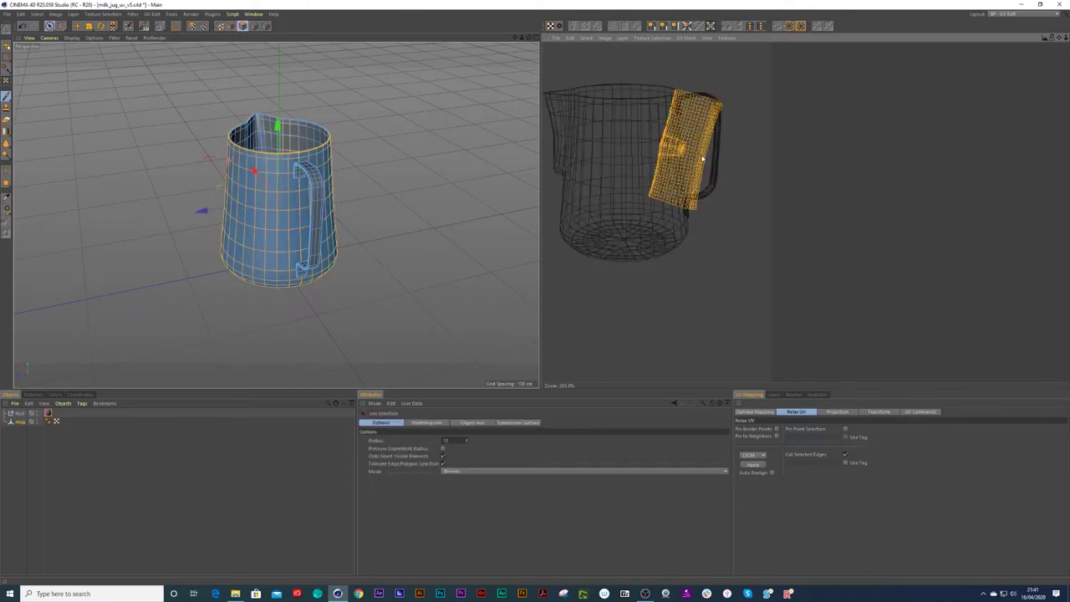
scroll(708, 152, down, 3)
alt+middle_drag(730, 172, 692, 197)
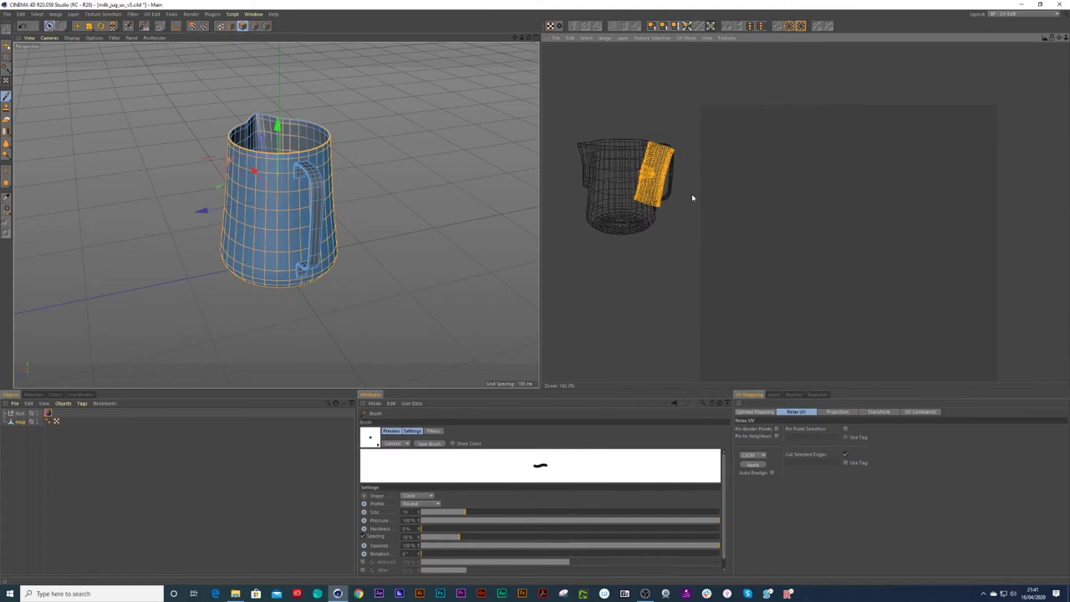
- Switch to UV polygon editing and move the outer body's UV island off the jug projection onto the texture canvas
key(e)
click(192, 27)
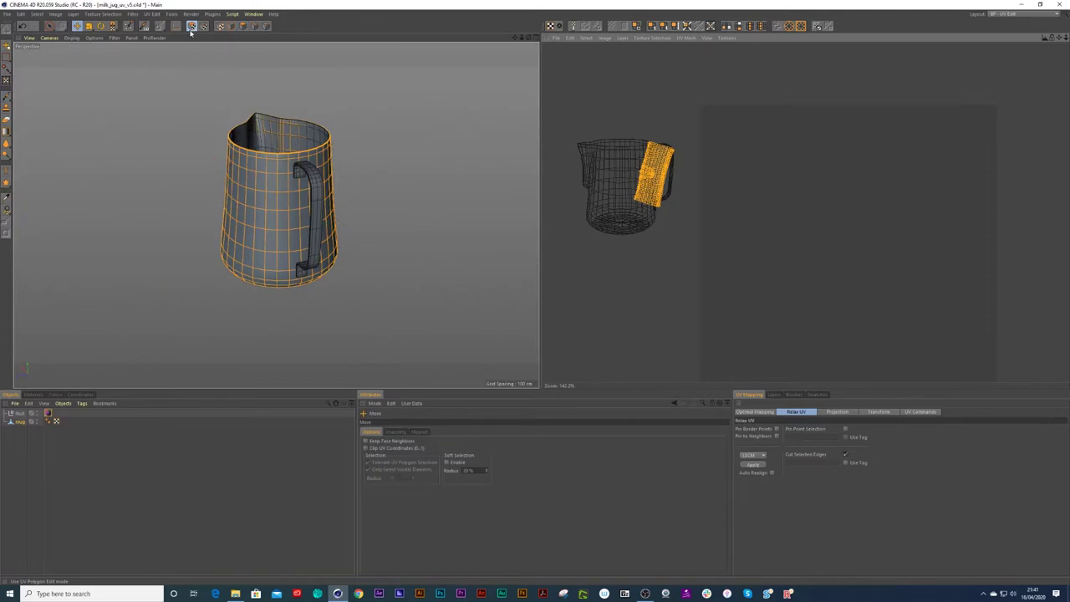
drag(659, 180, 807, 215)
scroll(807, 215, down, 2)
alt+middle_drag(788, 245, 784, 247)
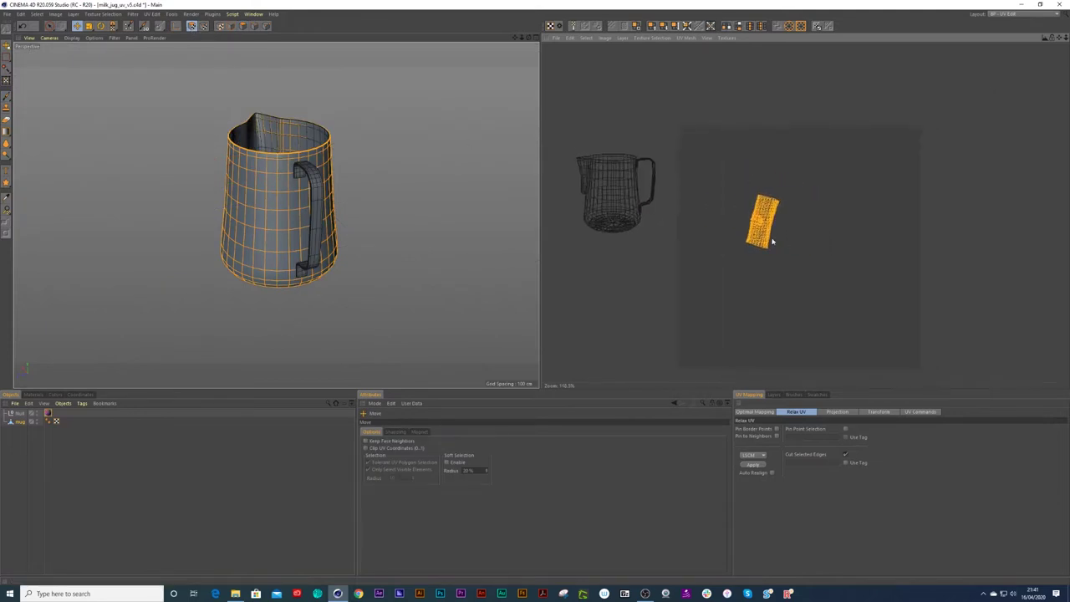
- Move the uv texture tag from the Null back onto the mug
click(56, 420)
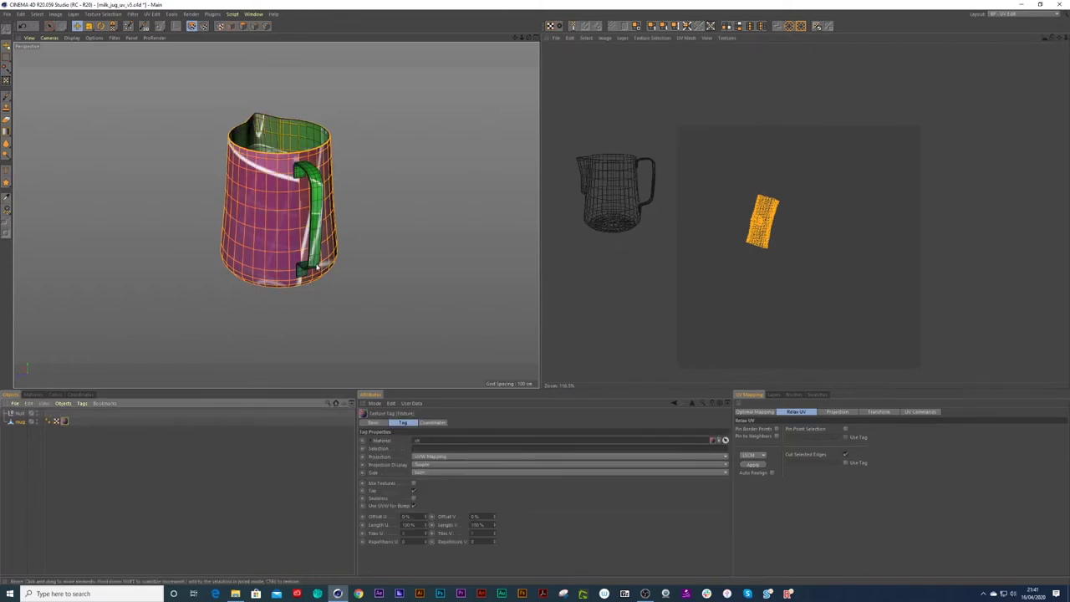
mouse_move(336, 214)
alt+right_down()
mouse_move(373, 209)
mouse_move(341, 220)
alt+right_up()
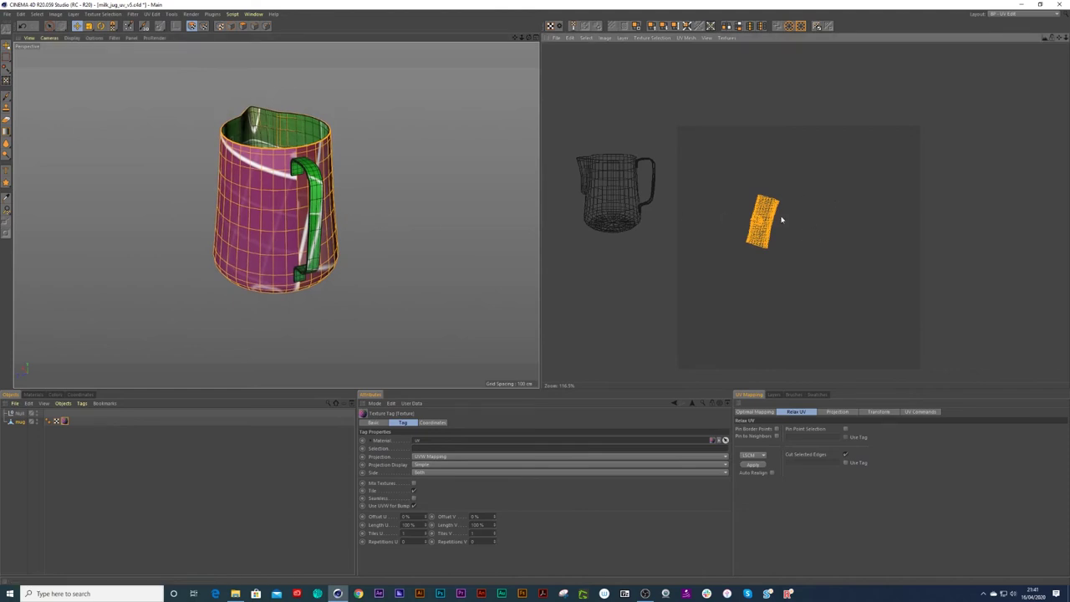
- Scale up the outer body's UV island and rotate it to lie horizontally with the spout along the upper edge
key(t)
drag(782, 219, 883, 197)
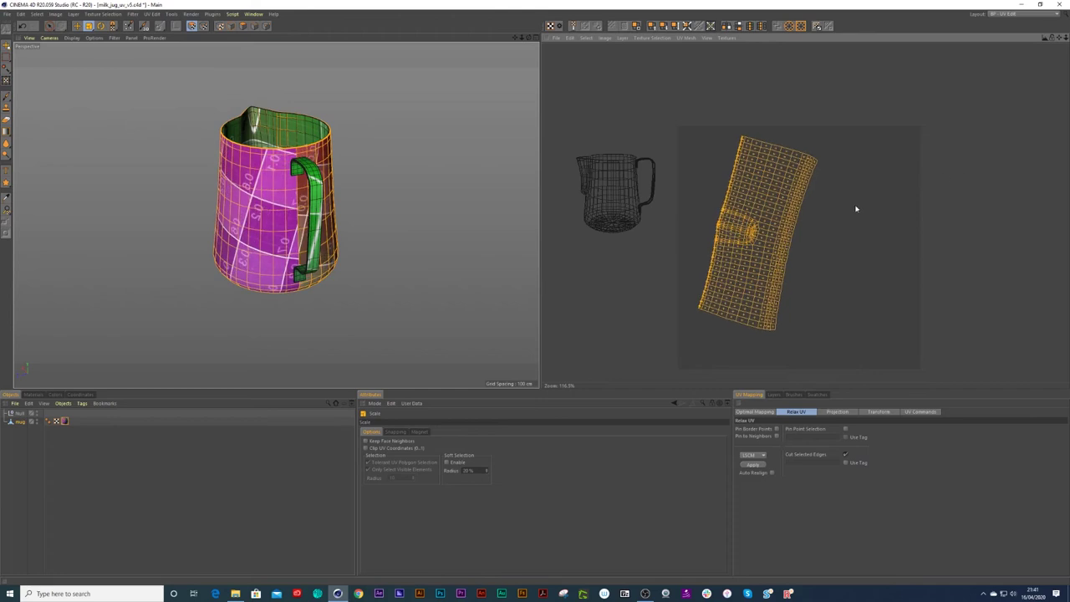
key(r)
drag(809, 179, 712, 220)
- Examine the grid texture around the mug's outer body, including the seam behind the handle and the spout
alt+drag(235, 198, 302, 98)
scroll(319, 205, up, 5)
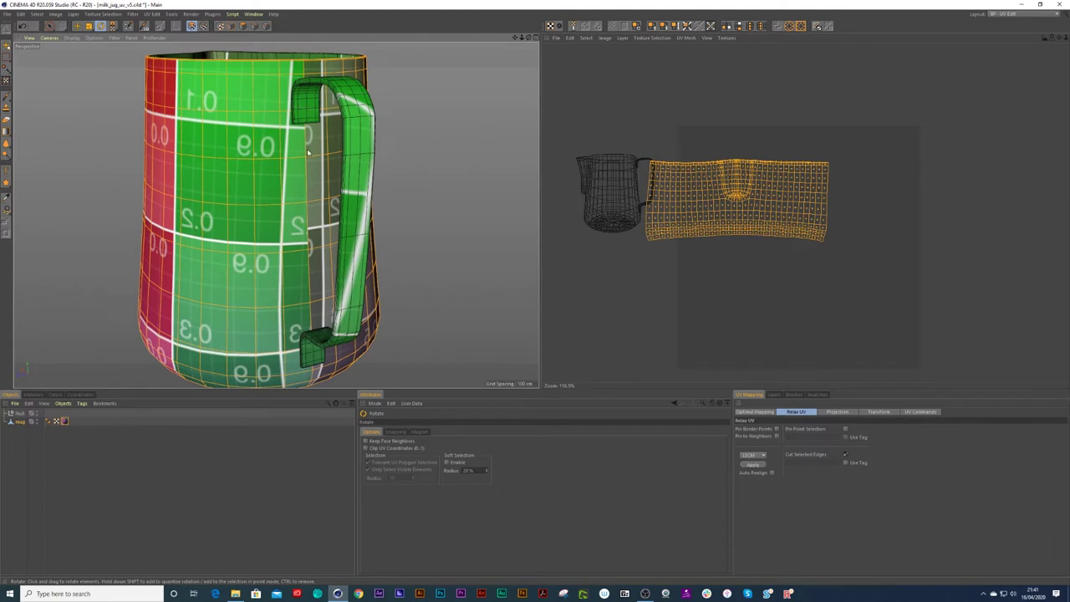
scroll(300, 165, down, 3)
alt+drag(254, 177, 456, 177)
scroll(162, 206, down, 3)
scroll(129, 234, down, 1)
alt+middle_drag(230, 217, 322, 216)
scroll(167, 244, up, 2)
alt+drag(167, 244, 236, 234)
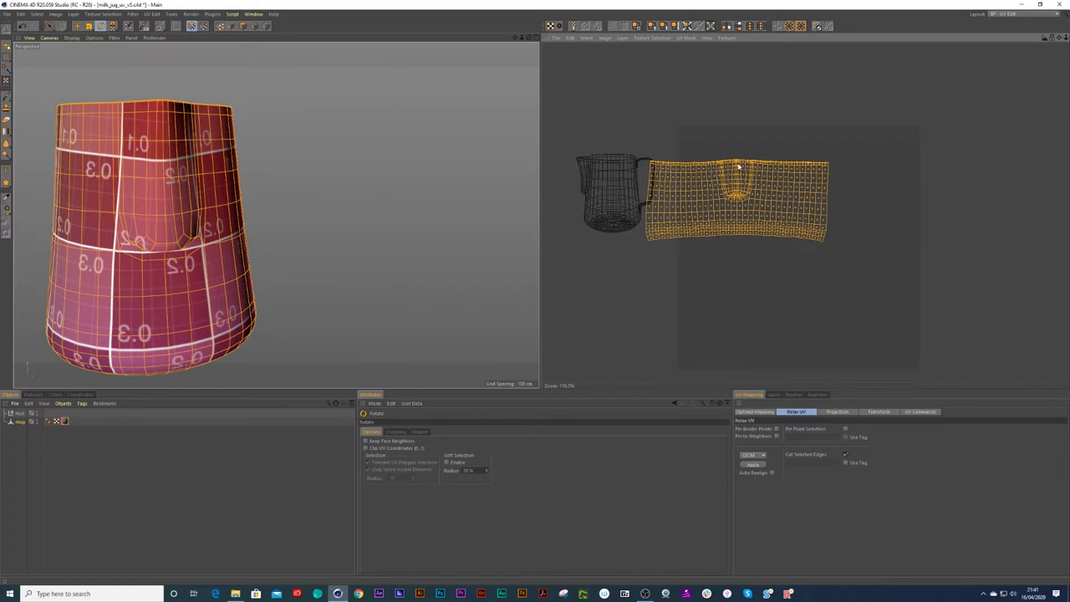
alt+drag(277, 201, 87, 224)
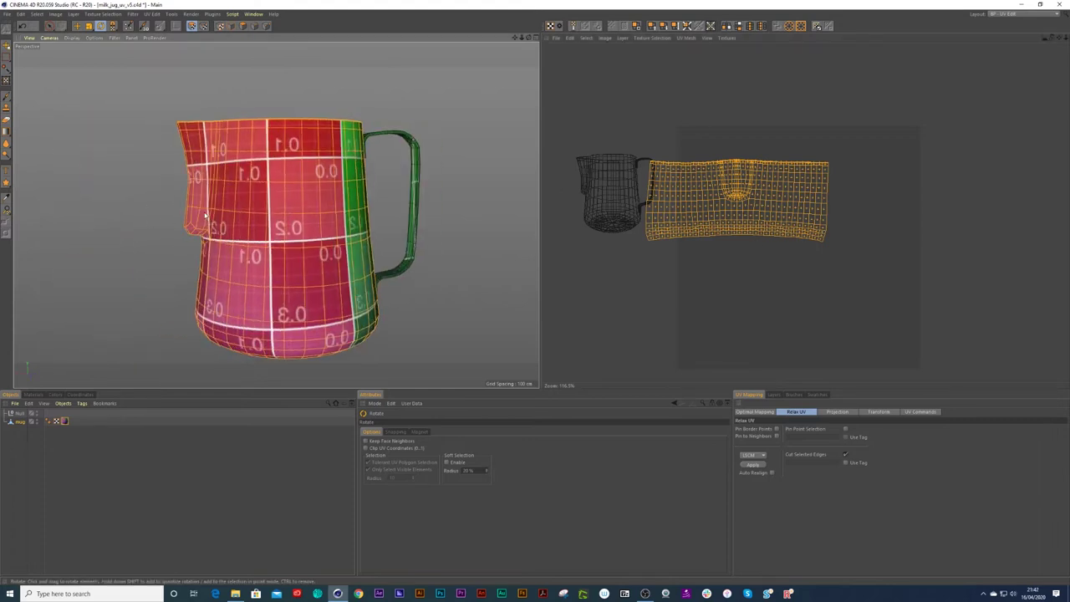
scroll(206, 216, down, 3)
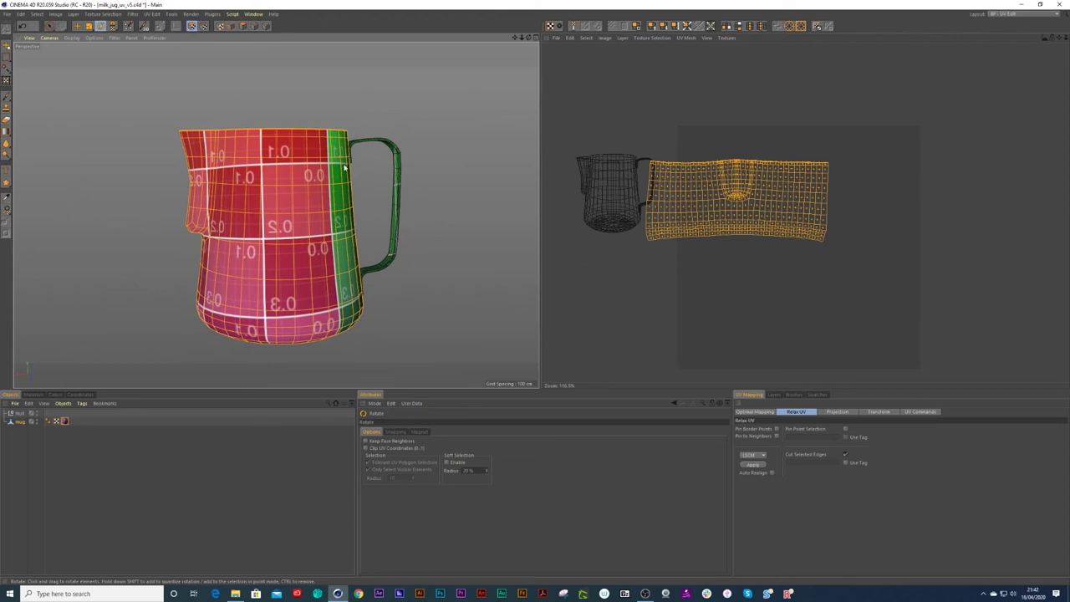
- Move the outer body's UV island sideways so it lies fully inside the texture canvas, and inspect the texture around the mug
scroll(778, 179, down, 2)
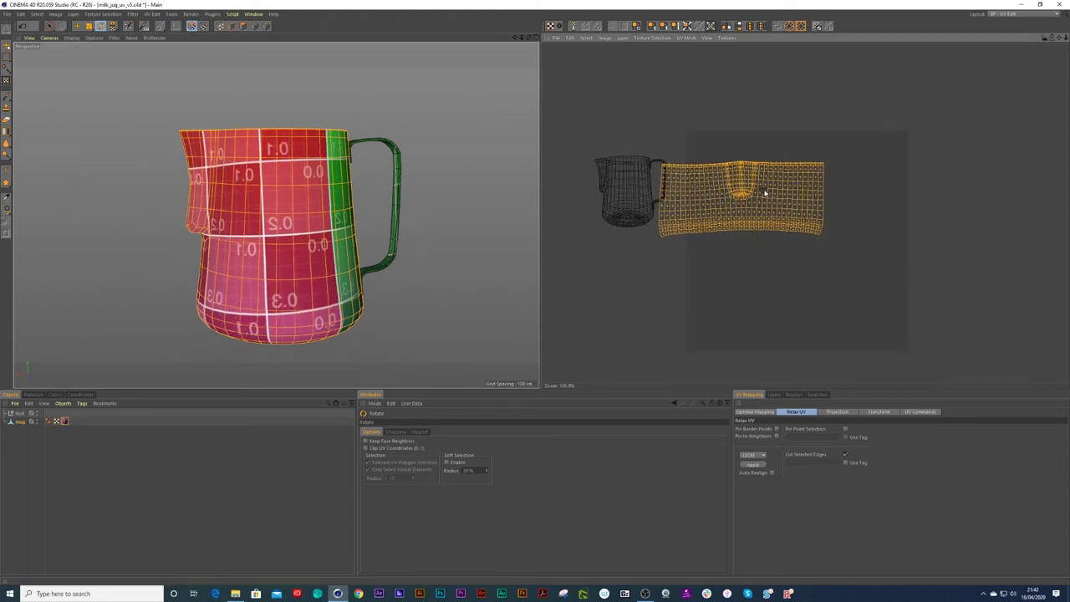
key(e)
drag(760, 192, 831, 193)
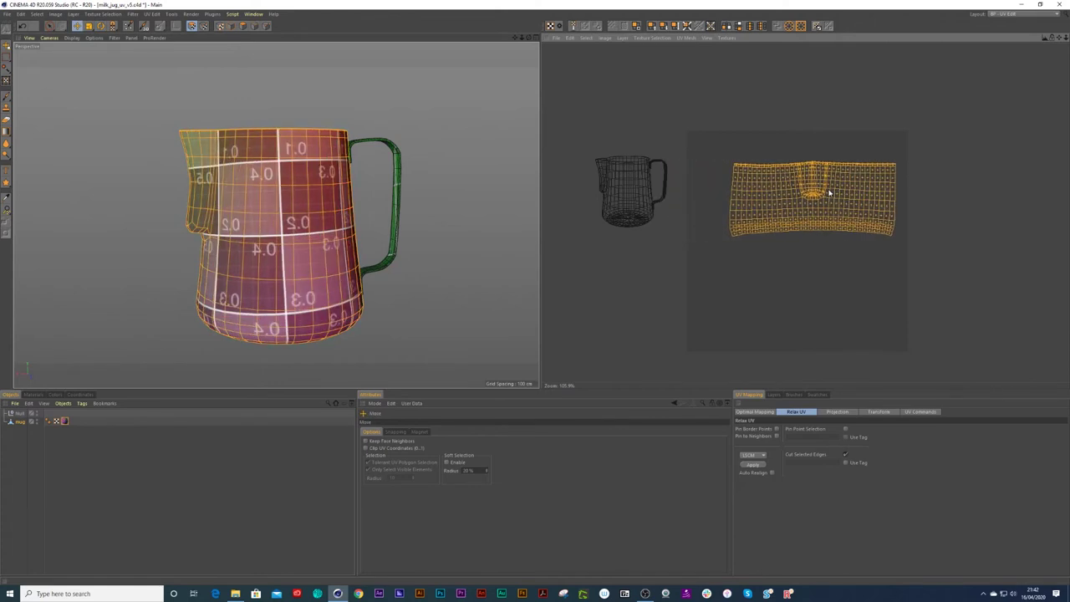
alt+drag(347, 203, 289, 203)
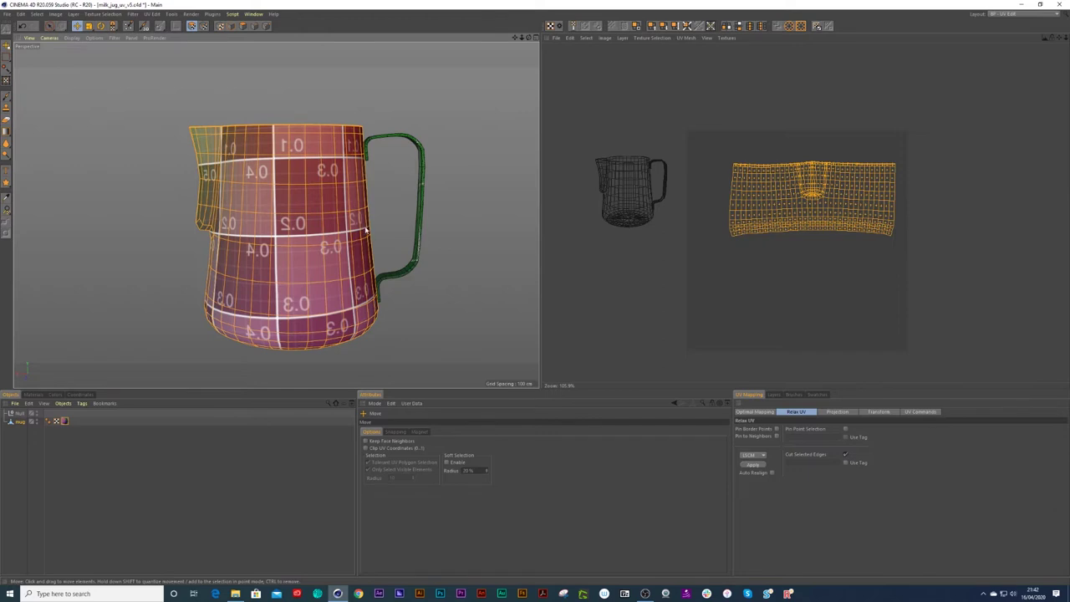
alt+drag(168, 291, 281, 183)
alt+drag(352, 257, 347, 215)
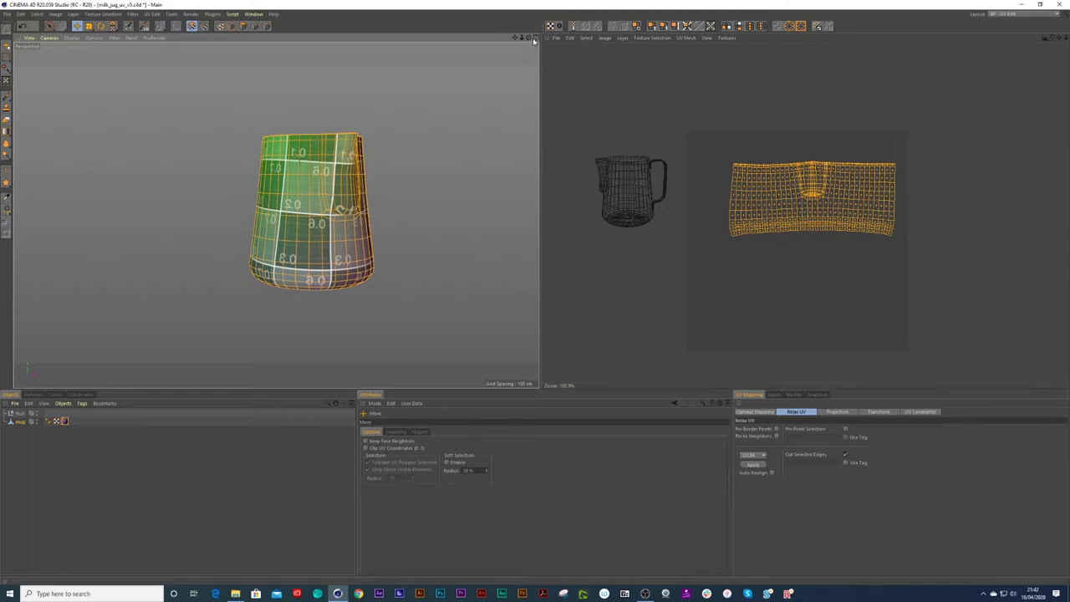
- Try a Frontal projection on the outer body's UVs and undo it
click(533, 38)
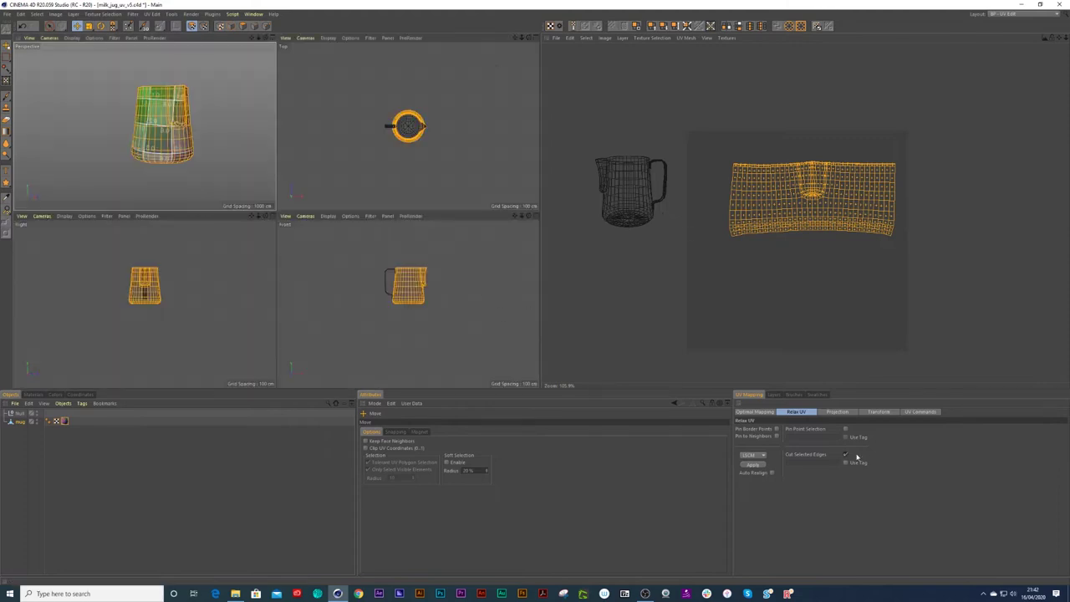
click(833, 412)
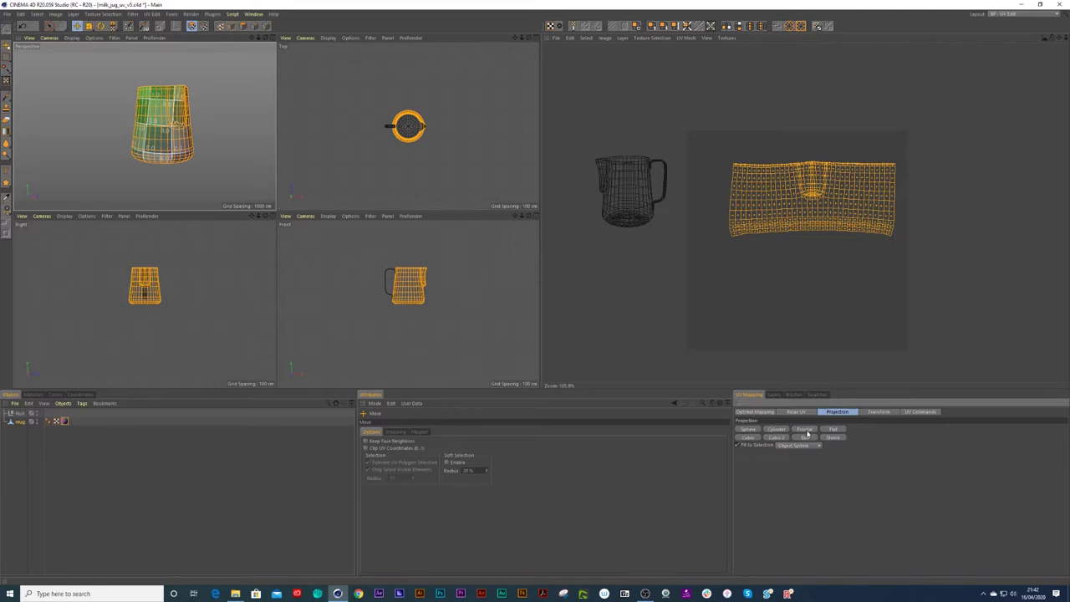
click(806, 430)
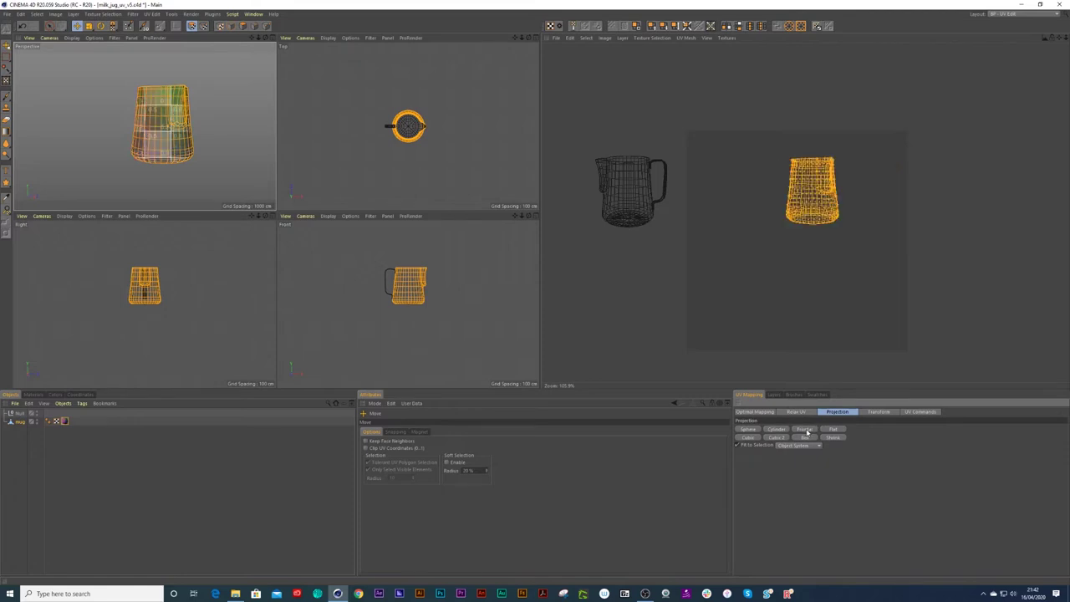
key(ctrl+z)
- Apply a Cylinder projection to the outer body's UVs and inspect the grid texture on the jug
click(782, 431)
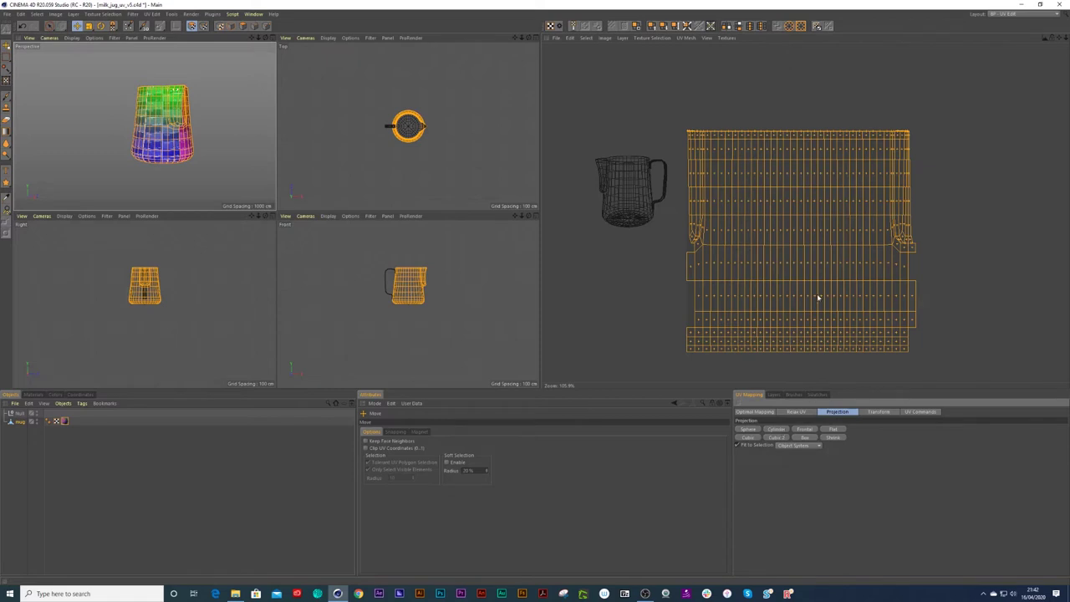
click(272, 38)
scroll(264, 171, up, 5)
alt+drag(284, 180, 320, 183)
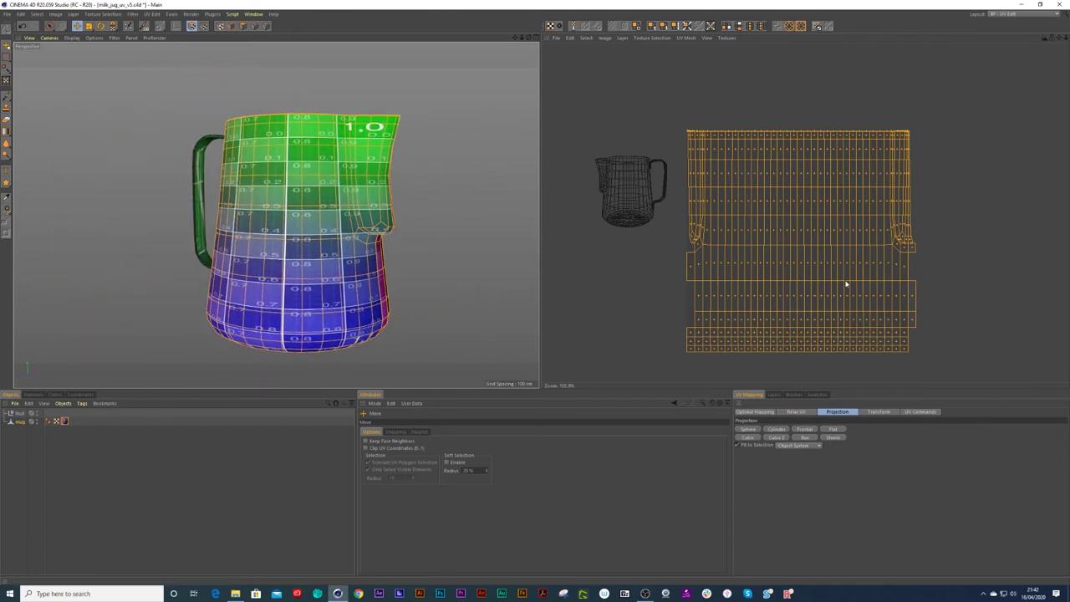
- Stretch the cylindrical UV island horizontally by applying an X scale of 2
click(878, 411)
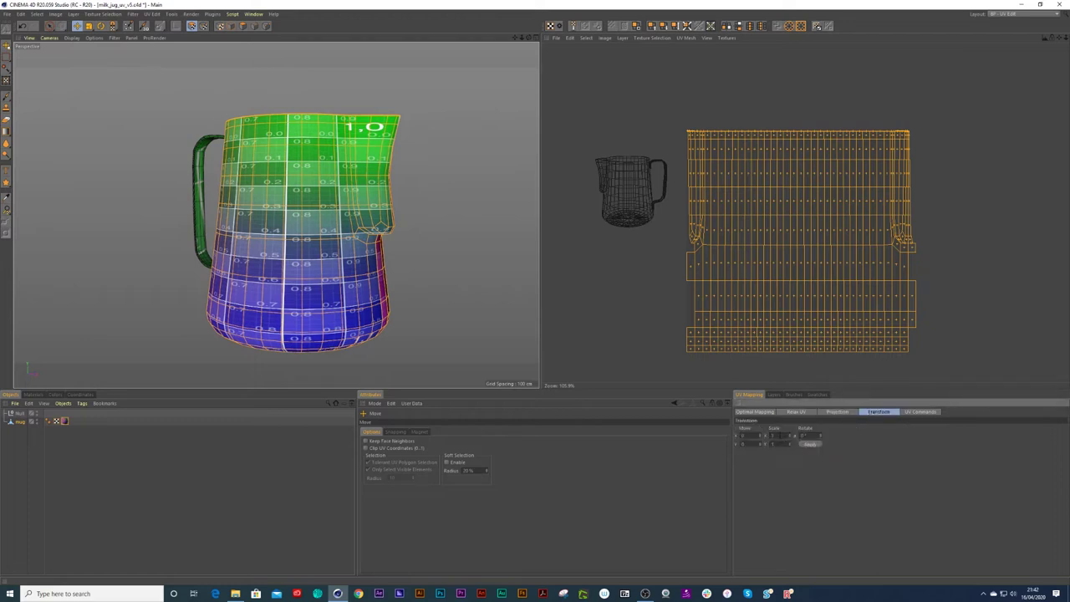
click(809, 444)
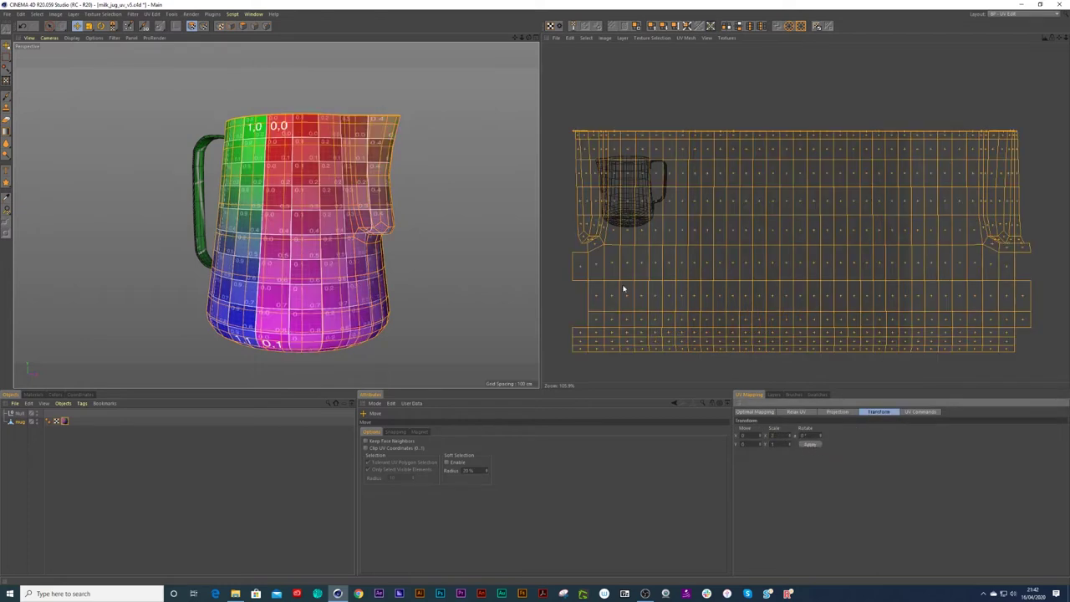
alt+drag(297, 188, 425, 199)
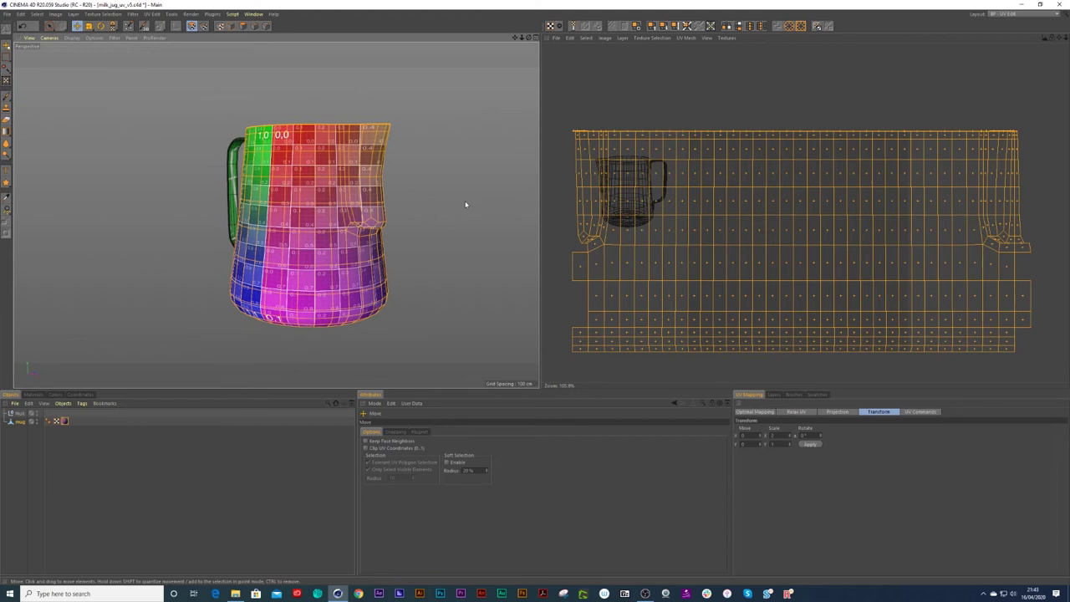
- Scale the outer body's UV island down until it spans about the texture canvas width, and inspect the texture around the jug
key(t)
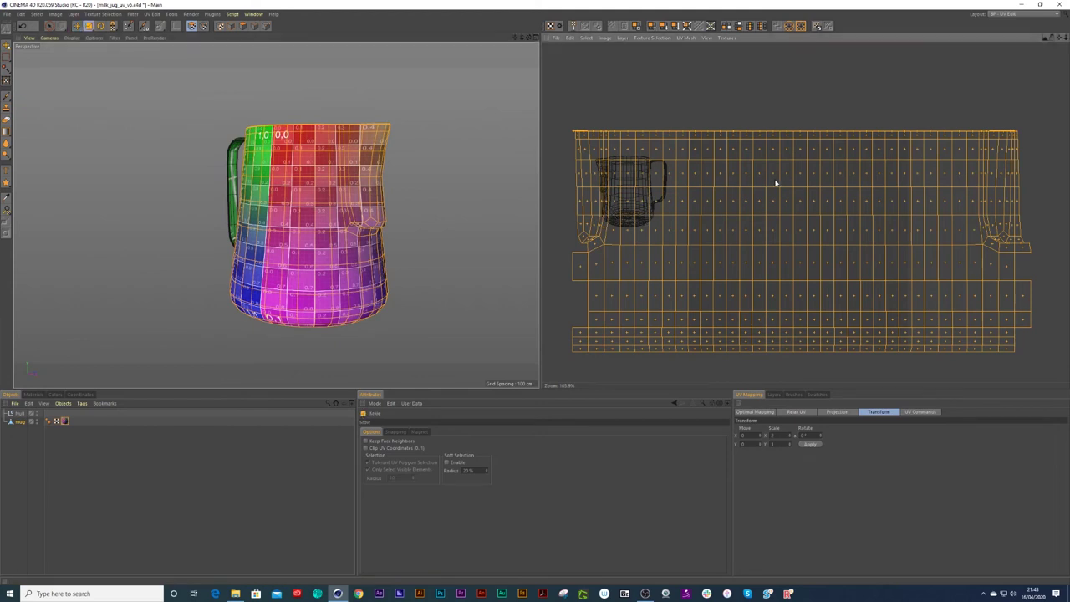
drag(806, 190, 685, 205)
alt+drag(274, 214, 313, 220)
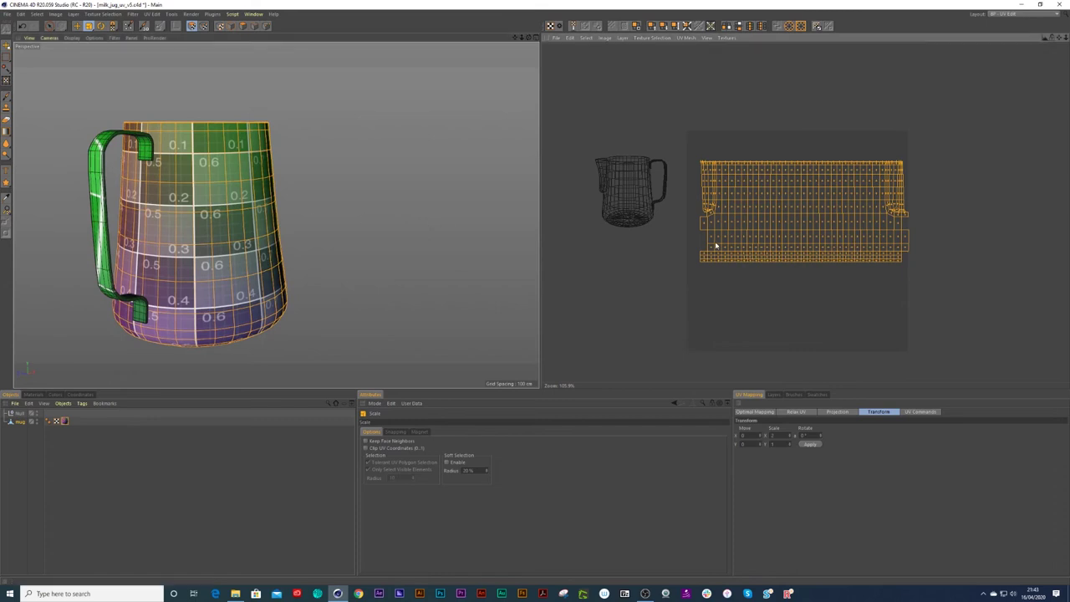
scroll(689, 213, up, 3)
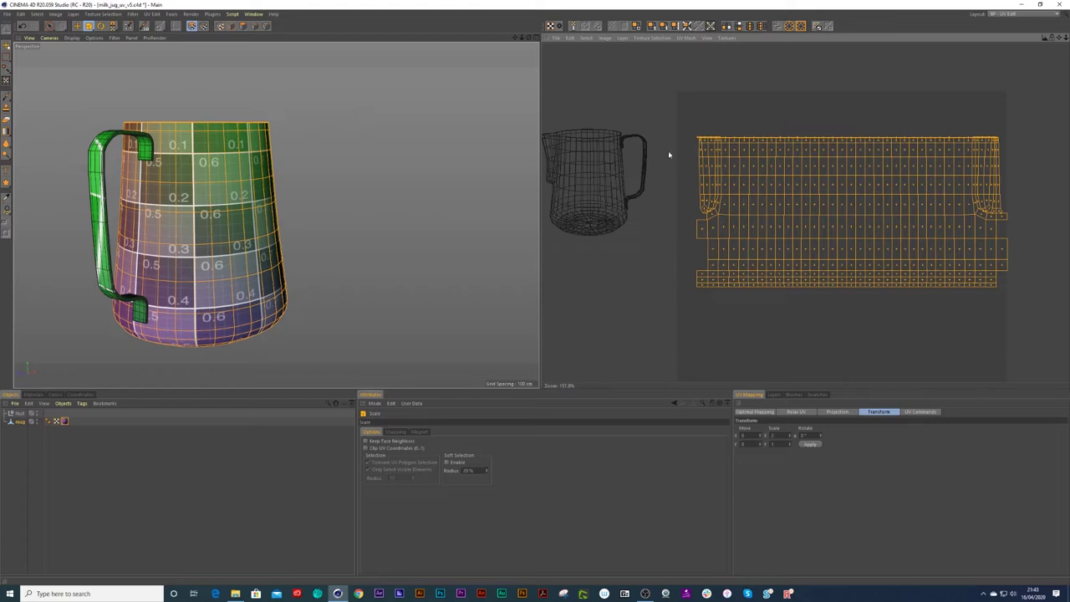
alt+drag(235, 191, 331, 176)
alt+drag(272, 195, 452, 193)
- Select the protruding polygon on the UV island's left edge and examine where it lies along the seam below the spout
key(9)
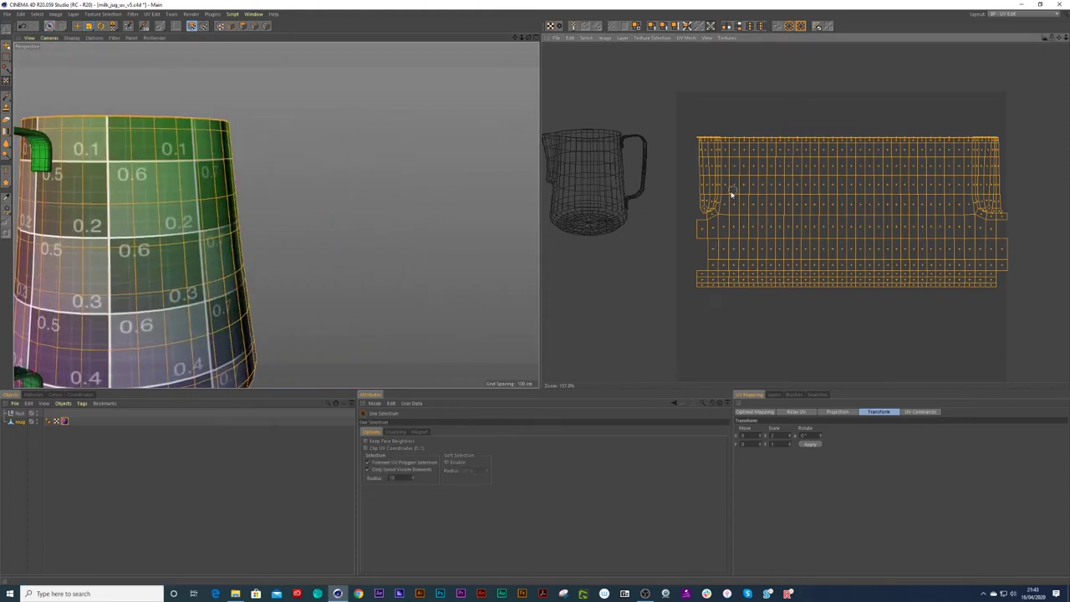
click(699, 231)
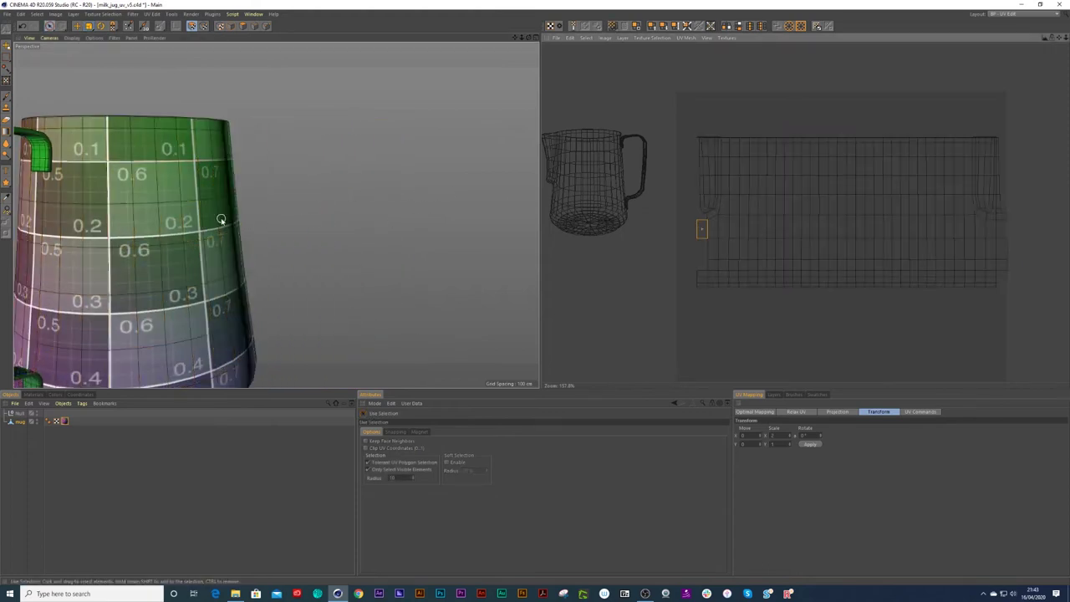
alt+right_drag(217, 218, 163, 258)
alt+middle_drag(163, 258, 225, 266)
alt+drag(209, 262, 493, 250)
scroll(242, 284, up, 6)
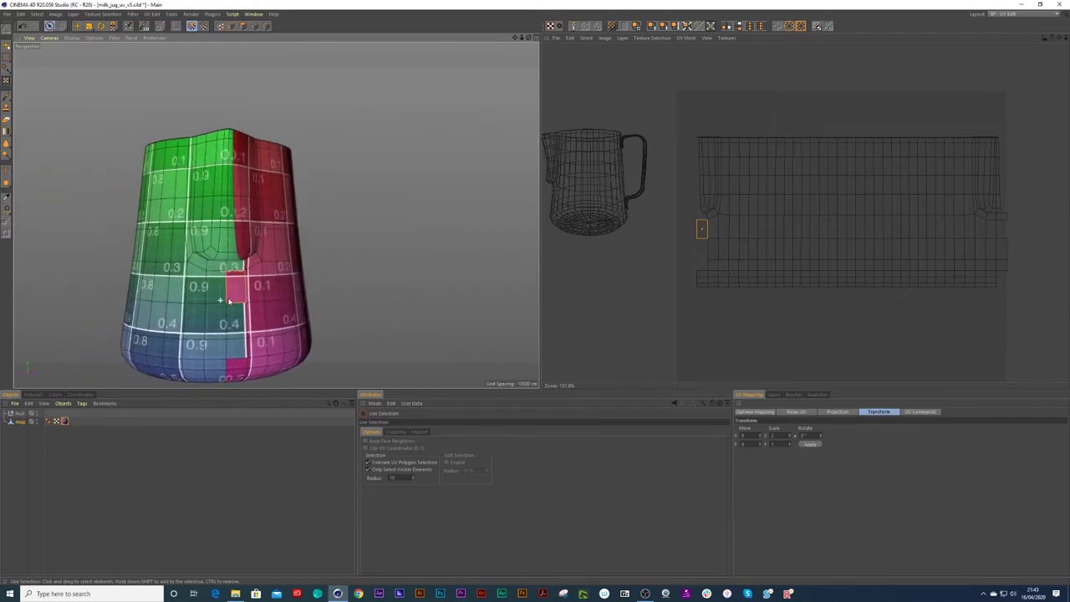
alt+drag(245, 287, 247, 265)
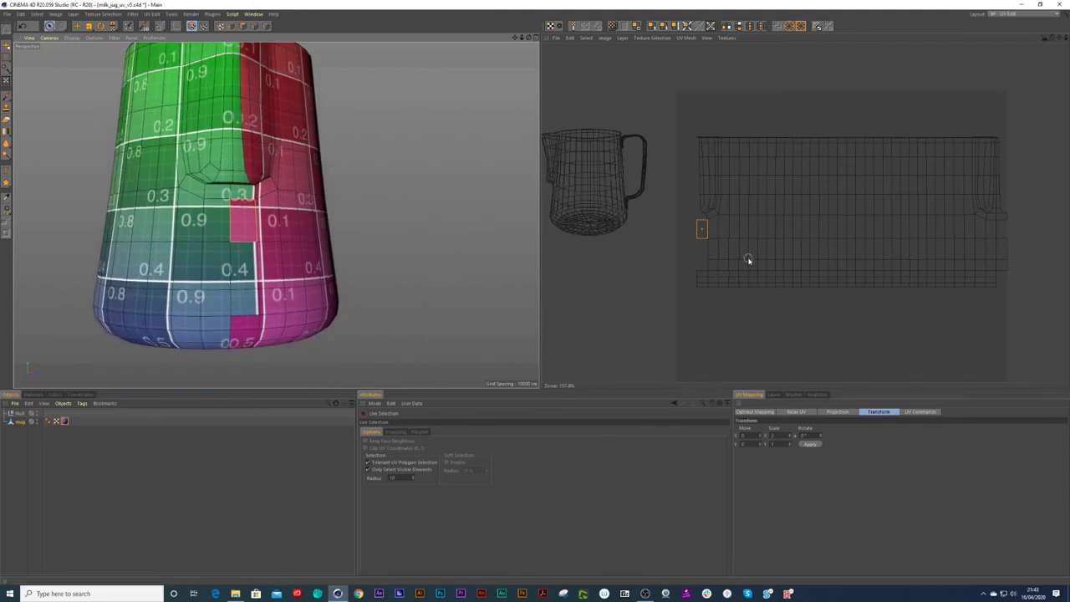
scroll(750, 262, up, 3)
scroll(719, 249, down, 4)
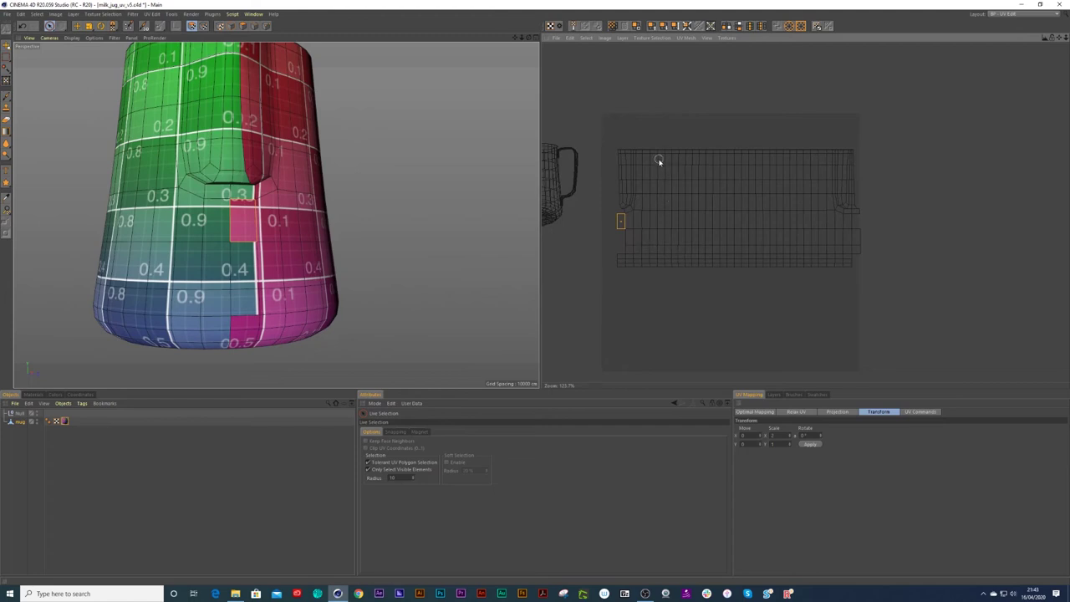
- Select the left half of the outer body's UV island with a larger Live Selection brush, covering every row
key(t)
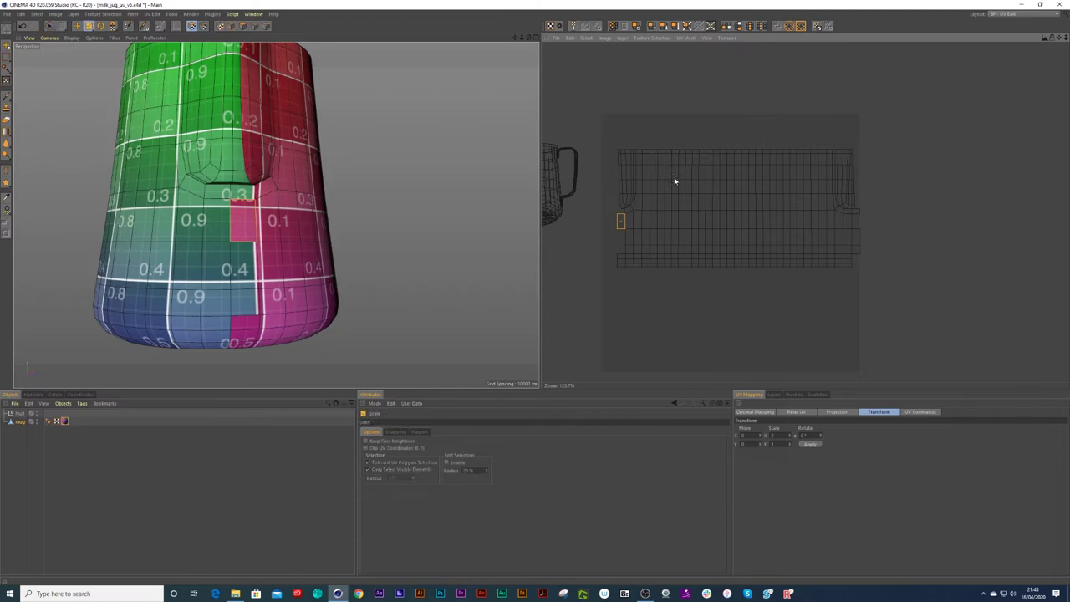
key(9)
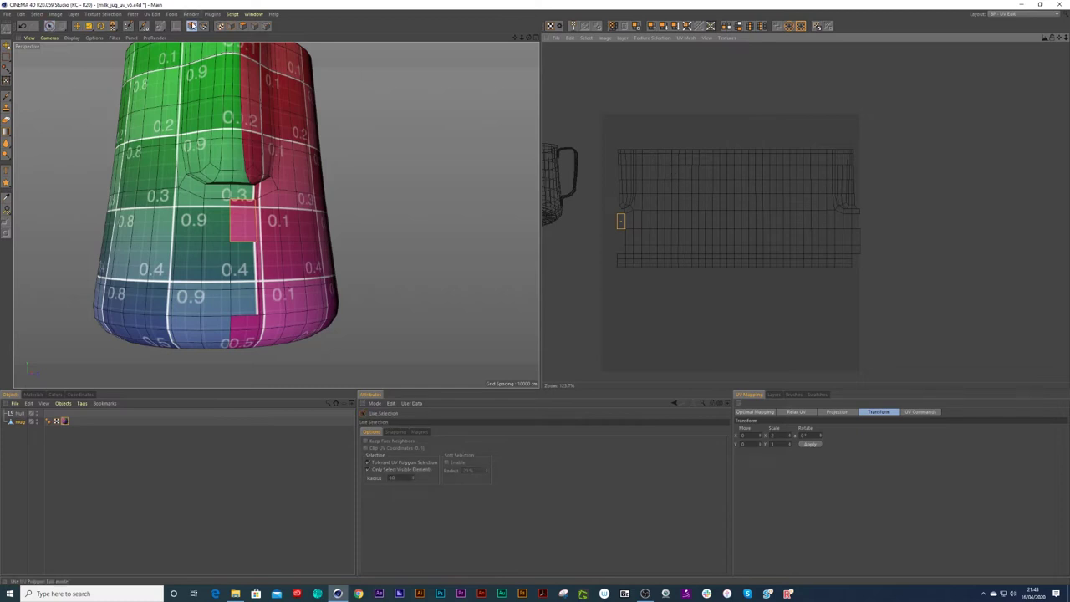
click(705, 214)
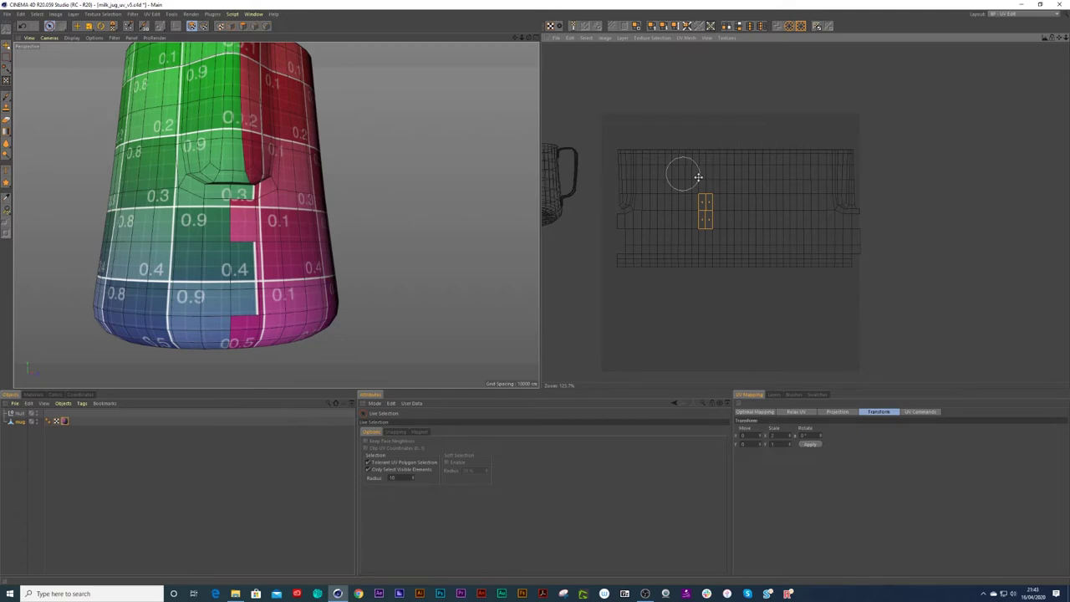
mouse_move(643, 160)
mouse_down()
mouse_move(633, 171)
mouse_move(661, 254)
mouse_move(628, 263)
mouse_move(666, 165)
mouse_move(645, 232)
mouse_move(670, 259)
mouse_move(685, 175)
mouse_move(705, 160)
mouse_move(695, 260)
mouse_up()
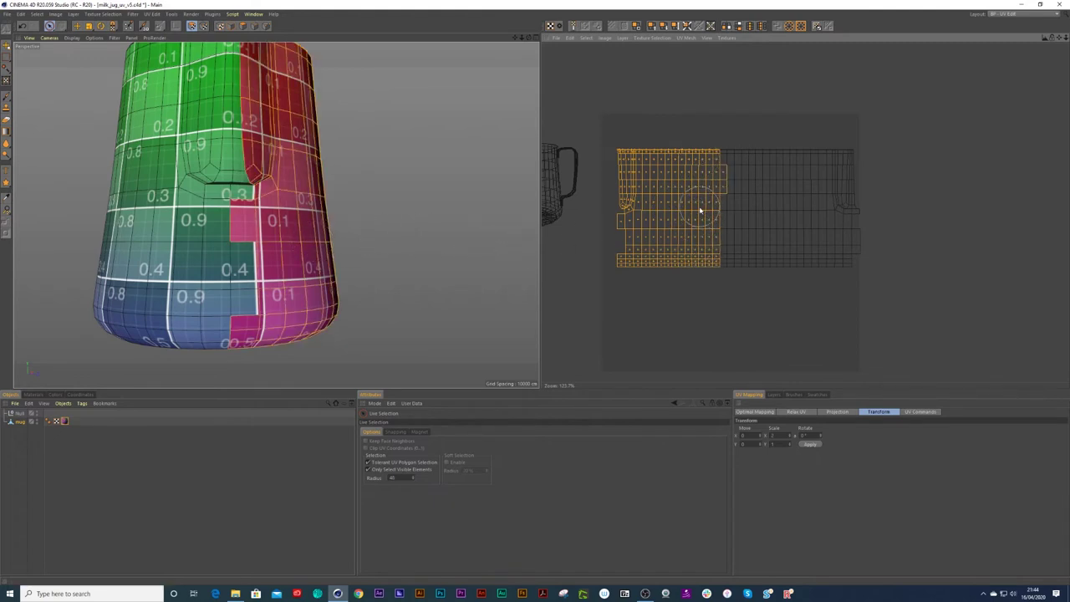
drag(702, 209, 701, 274)
scroll(742, 178, up, 1)
scroll(741, 179, up, 6)
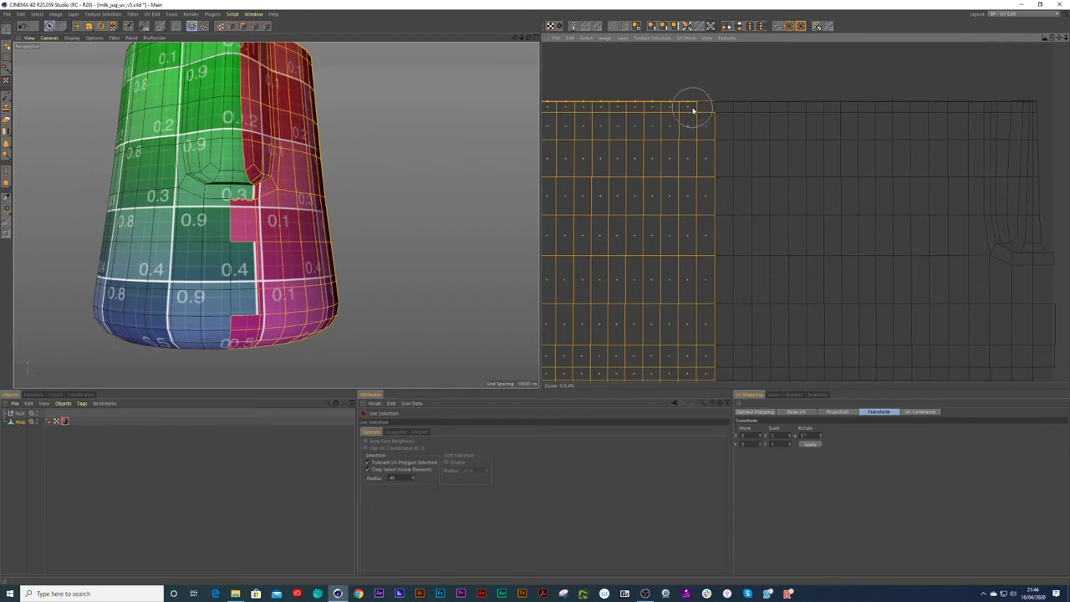
scroll(667, 171, down, 6)
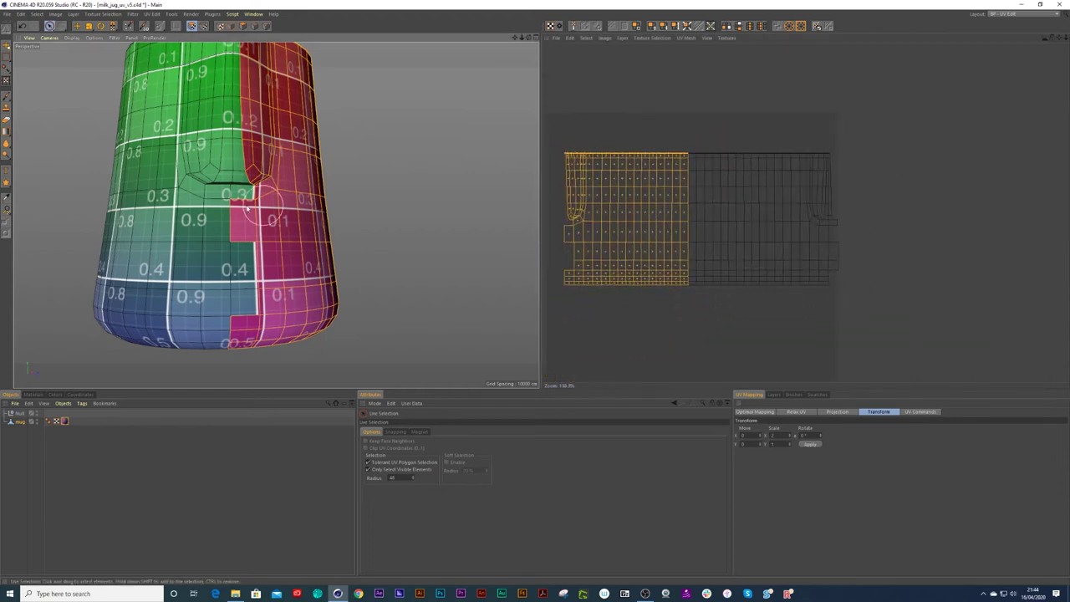
- Extend the UV selection by one more column of polygons towards the area behind the jug's handle
scroll(222, 191, down, 3)
scroll(222, 192, up, 3)
alt+drag(222, 192, 477, 198)
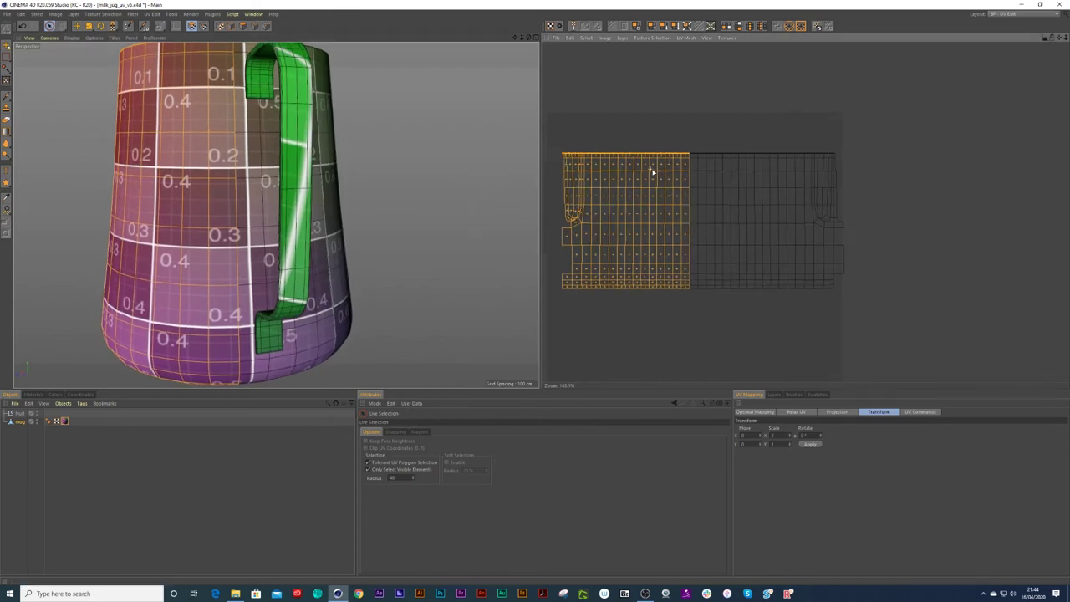
scroll(656, 175, up, 2)
scroll(249, 173, up, 2)
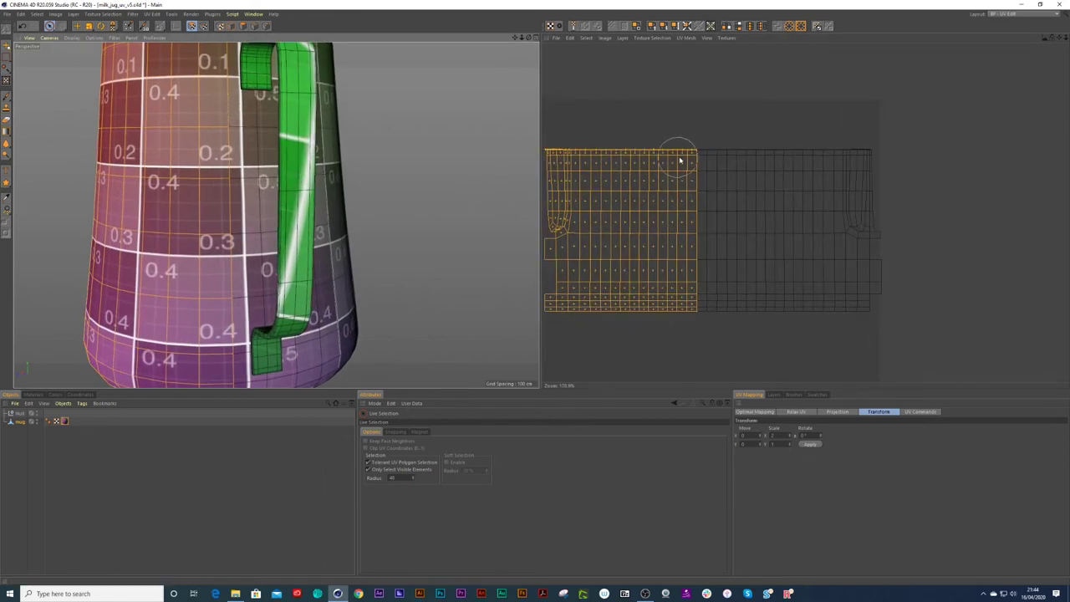
shift+drag(688, 162, 680, 247)
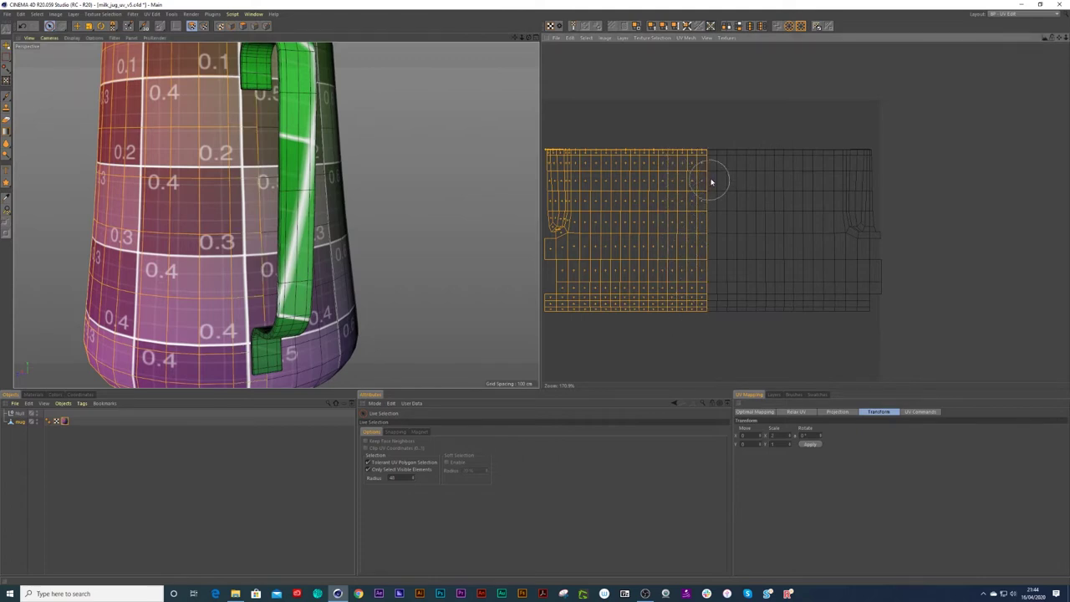
scroll(711, 179, up, 5)
scroll(809, 152, down, 8)
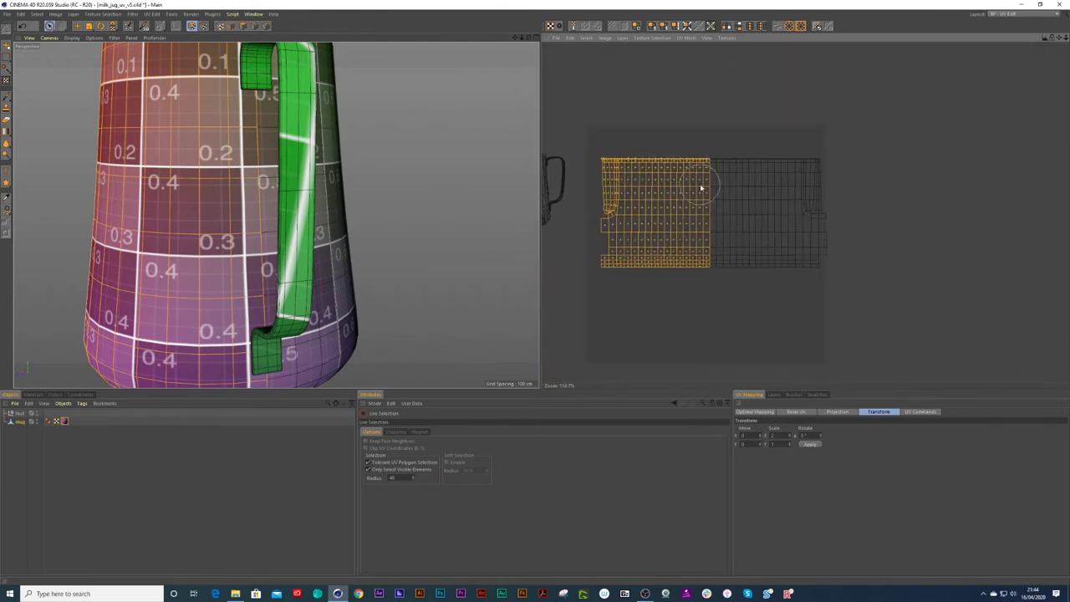
- Move the selected half of the UV island to the right side of the unselected half and check how the spout edges meet
key(e)
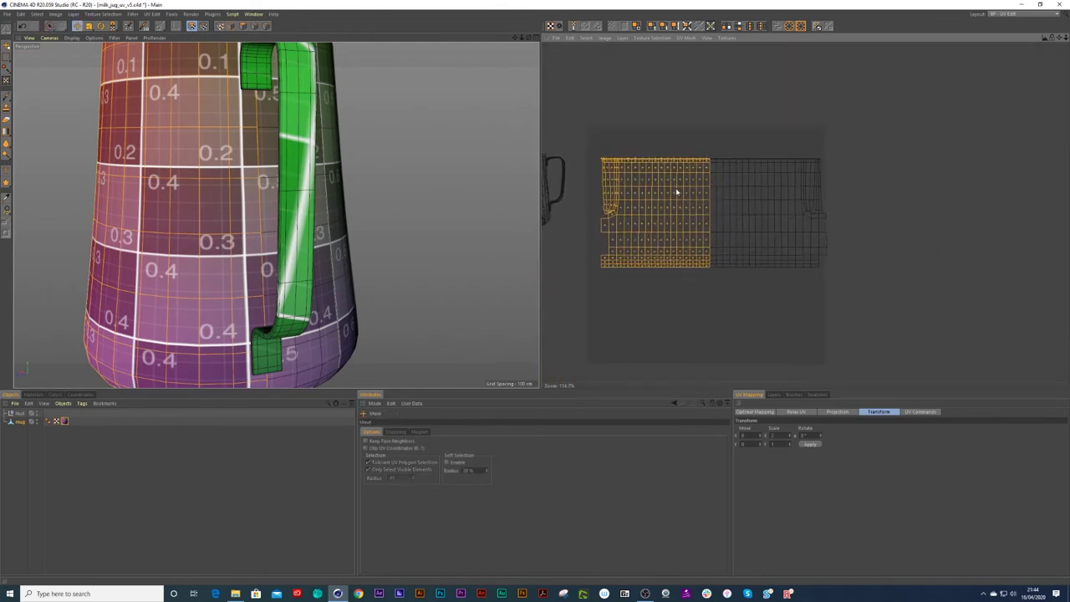
drag(649, 194, 874, 196)
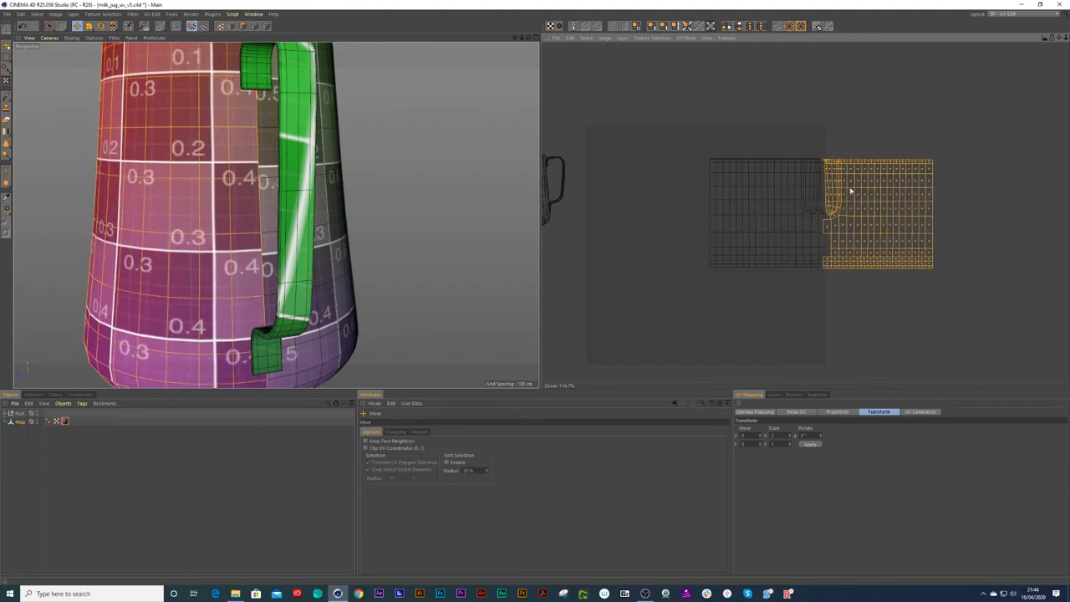
scroll(863, 186, up, 1)
scroll(863, 186, up, 3)
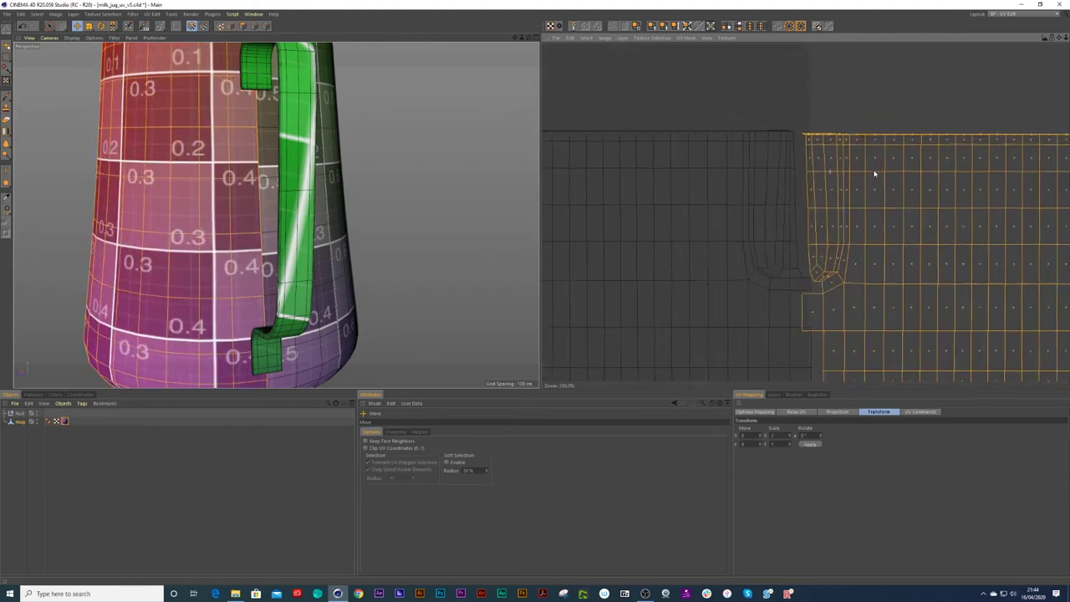
scroll(877, 186, down, 3)
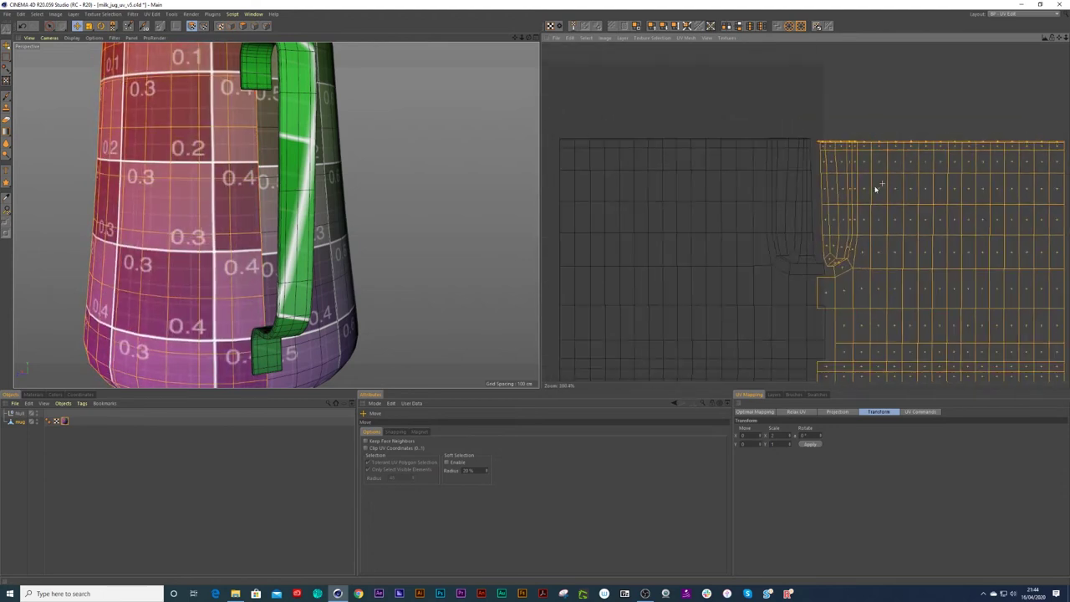
scroll(764, 209, up, 1)
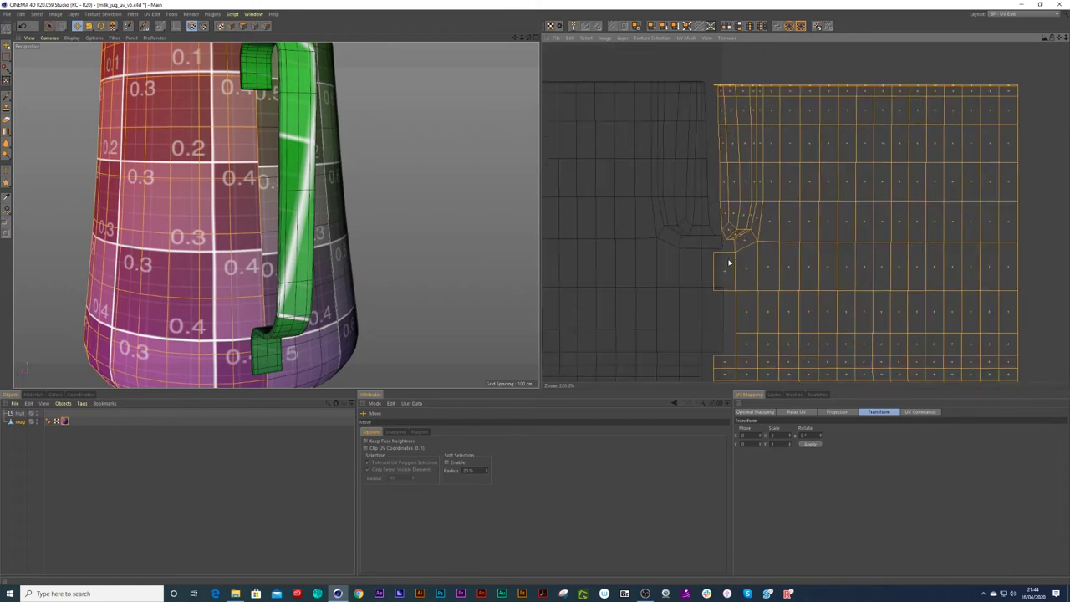
scroll(732, 248, up, 2)
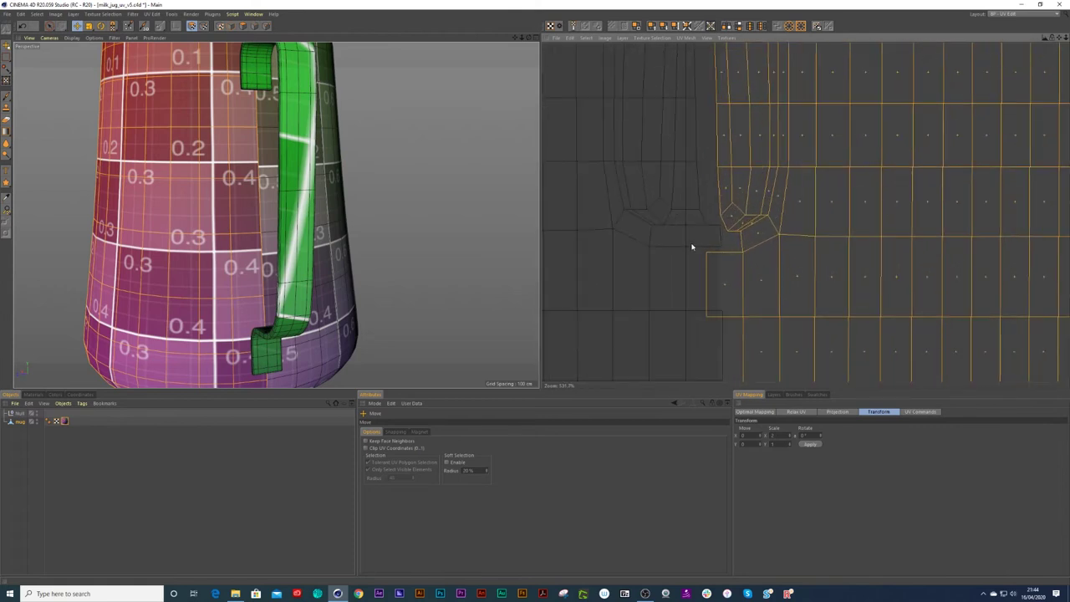
scroll(724, 321, down, 3)
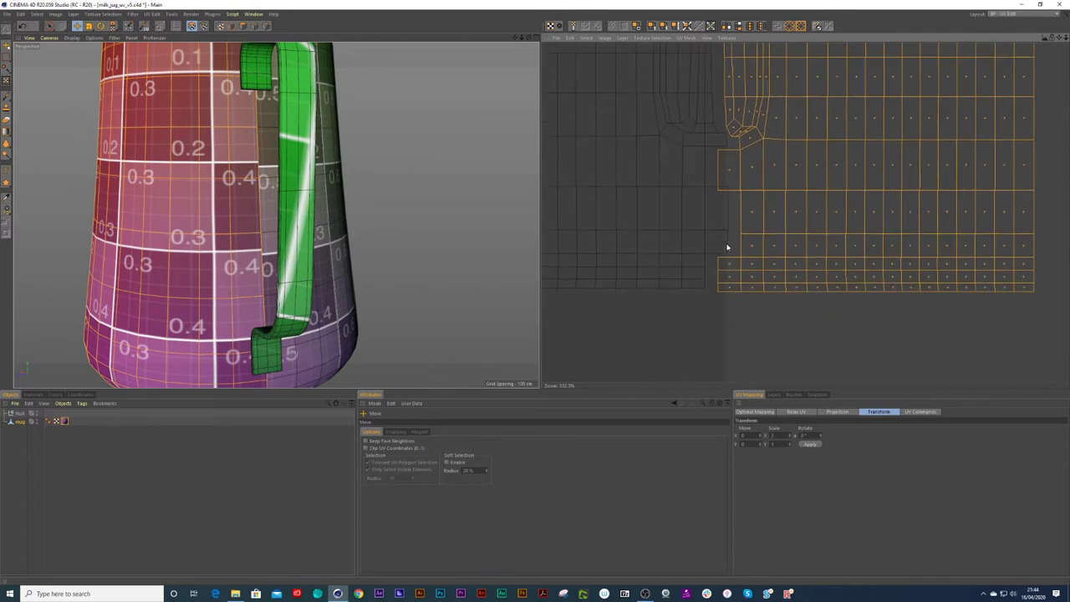
- Shift the moved half closer to the unselected half so their upper spout edges nearly meet
alt+right_drag(743, 198, 742, 127)
alt+middle_drag(742, 127, 749, 245)
alt+right_drag(738, 180, 793, 164)
scroll(792, 167, up, 4)
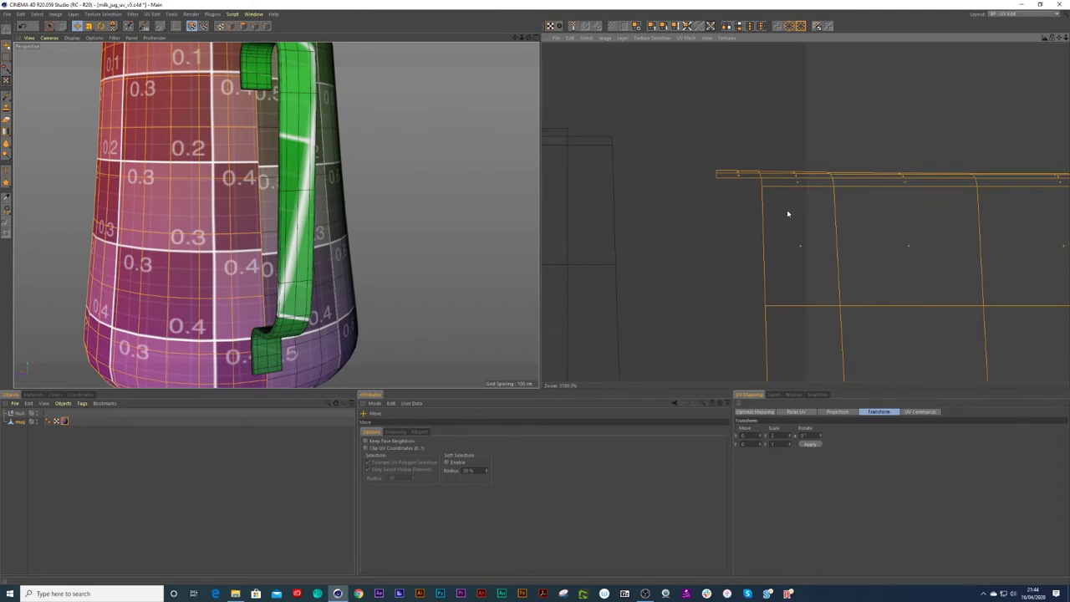
drag(760, 186, 628, 145)
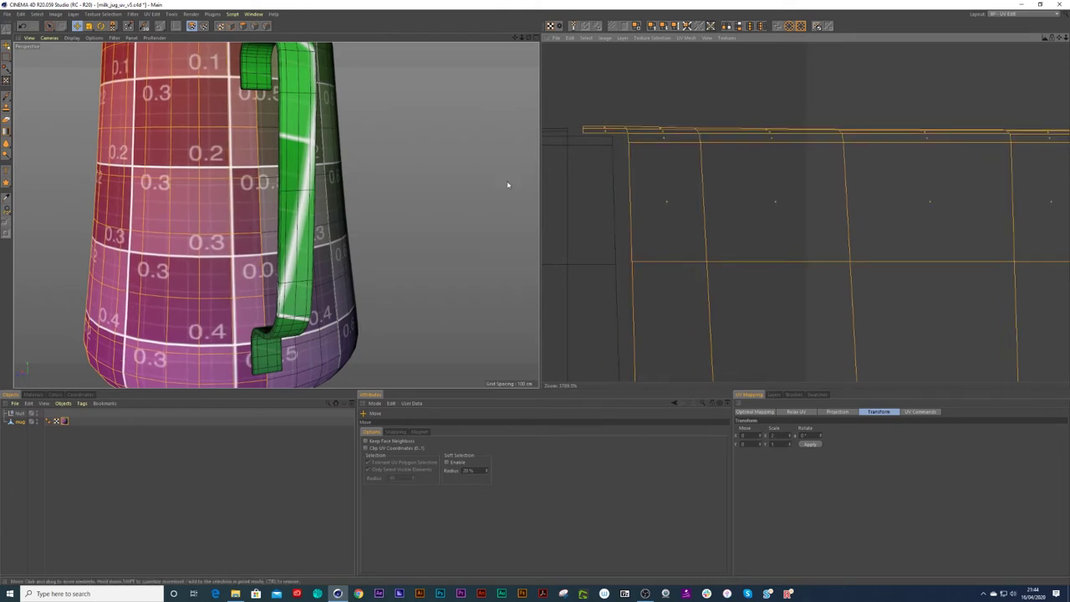
- Shift the selected half until its spout edge meets the unselected half exactly, and clear the UV selection
drag(627, 136, 611, 139)
alt+right_drag(570, 135, 572, 135)
scroll(571, 135, up, 3)
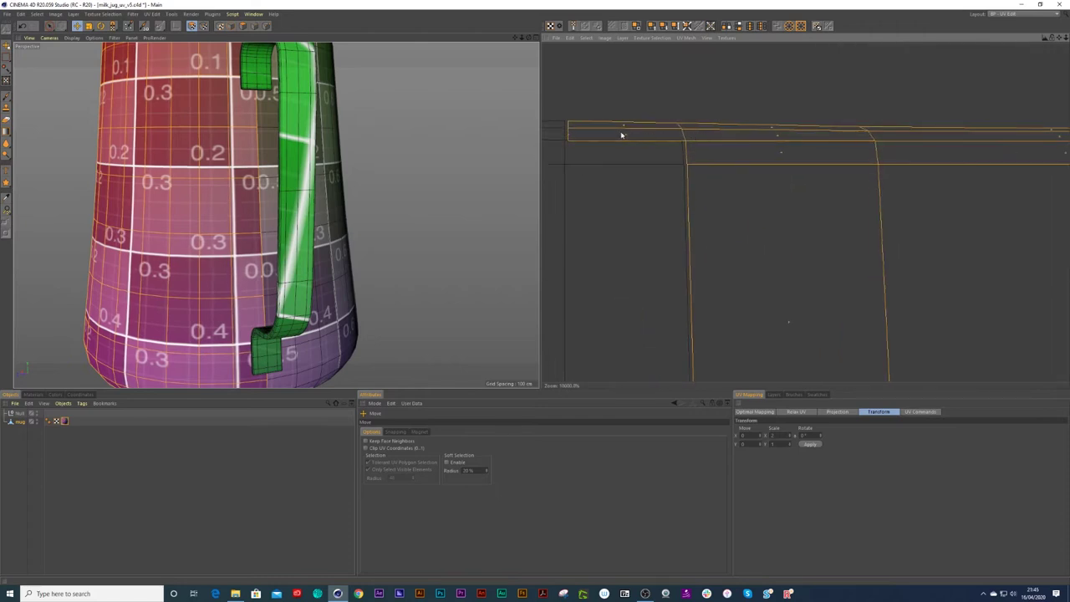
drag(587, 123, 584, 122)
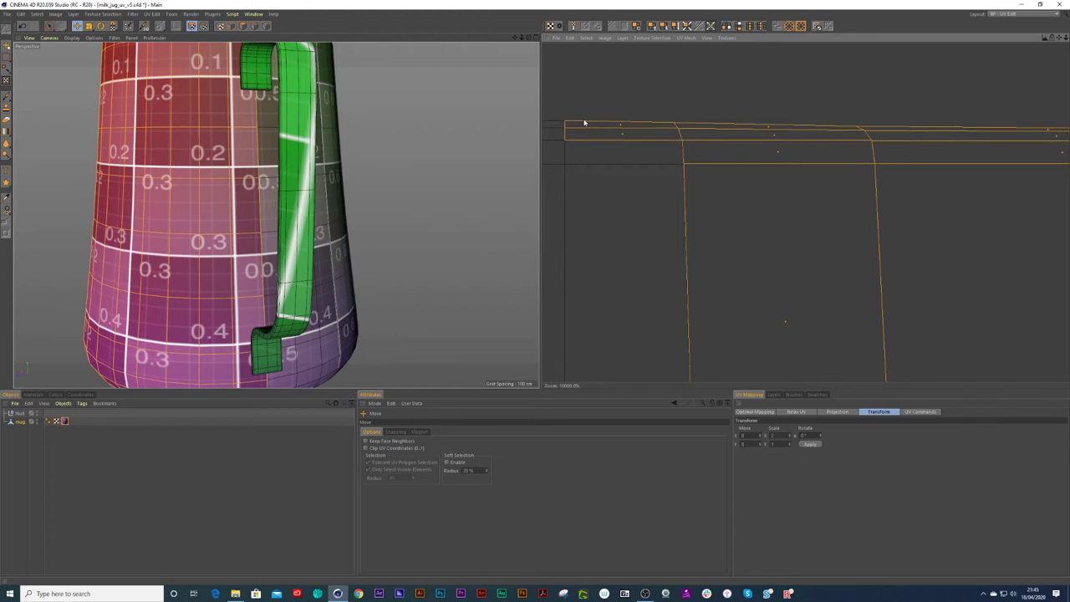
click(605, 103)
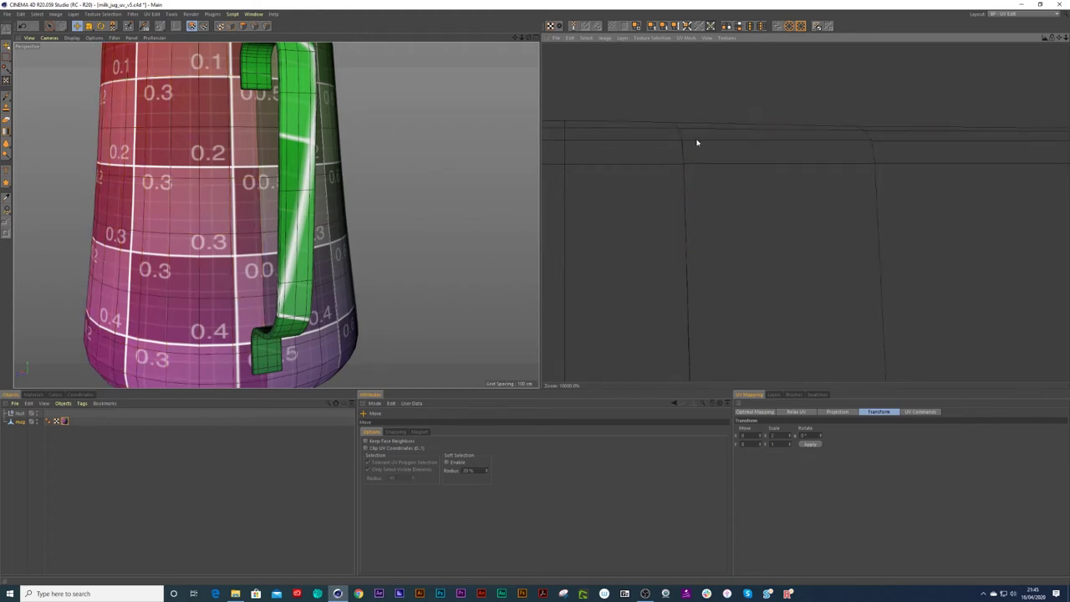
- Select the whole rejoined outer body UV island and move it into the upper part of the UV tile
mouse_move(727, 191)
alt+right_down()
mouse_move(601, 242)
mouse_move(549, 282)
alt+right_up()
scroll(770, 265, down, 15)
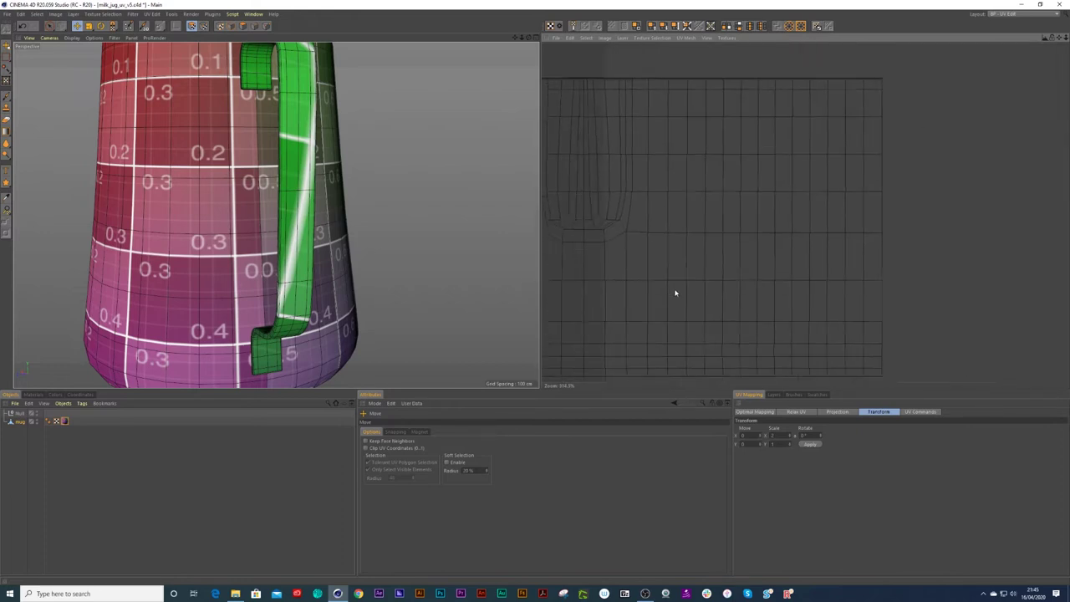
mouse_move(685, 203)
alt+middle_down()
mouse_move(757, 219)
mouse_move(763, 206)
alt+middle_up()
key(space)
drag(662, 149, 838, 159)
click(849, 196)
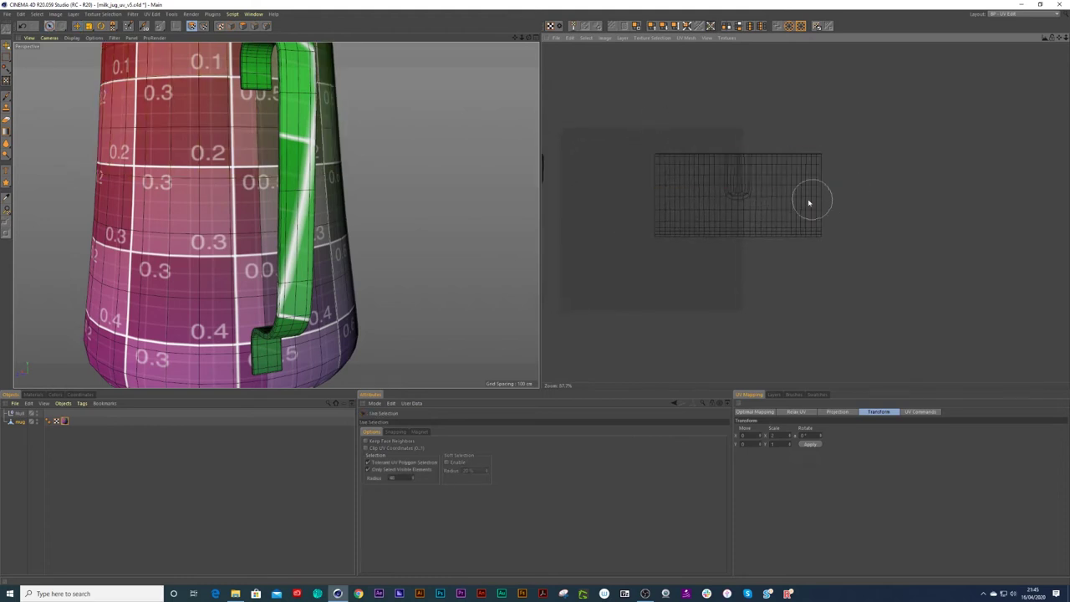
click(754, 200)
click(856, 190)
click(752, 194)
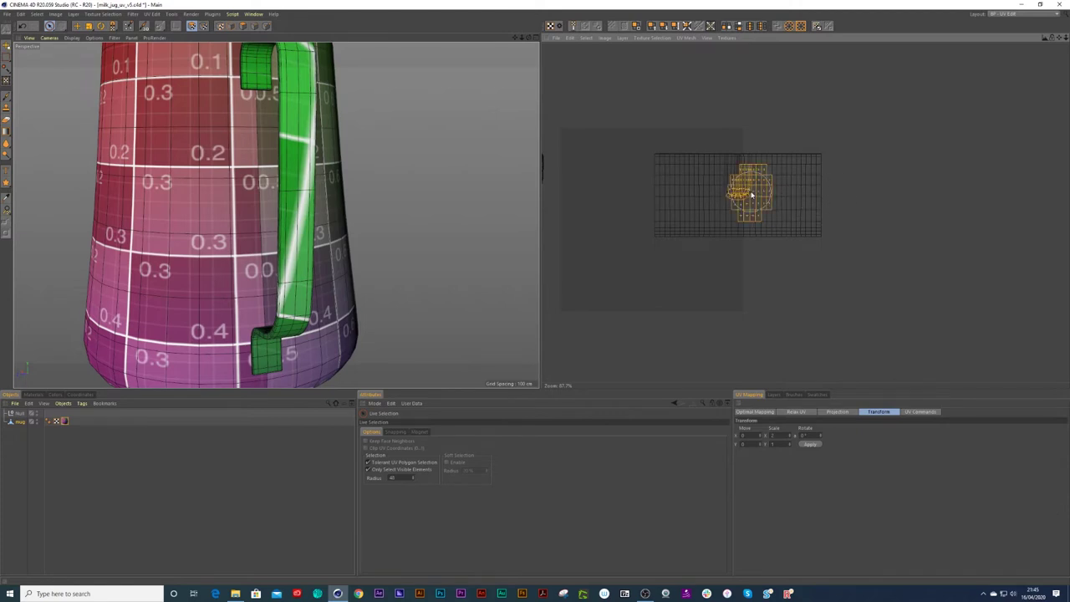
key(ctrl+a)
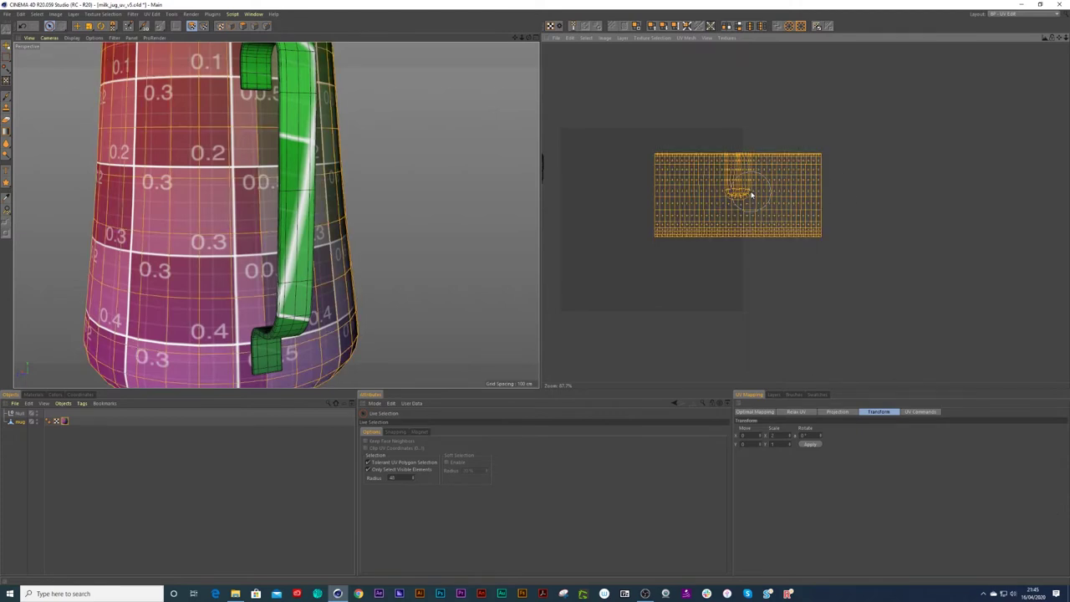
key(e)
drag(749, 196, 664, 182)
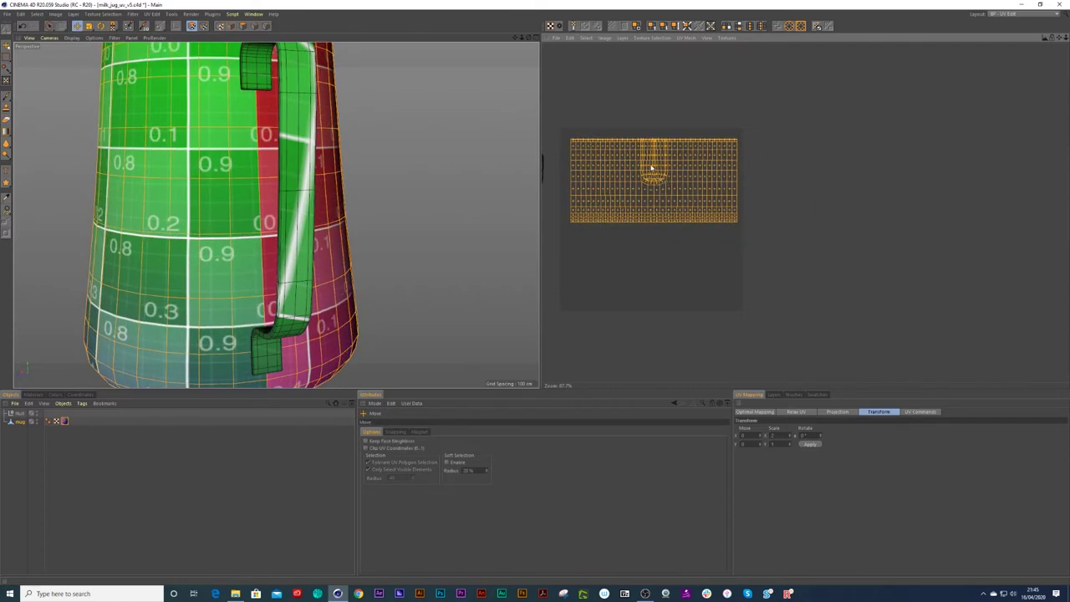
- Examine the texture seam behind the jug's handle and the grid around the rim
scroll(224, 201, down, 5)
mouse_move(224, 202)
alt+mouse_down()
mouse_move(301, 217)
mouse_move(229, 216)
alt+mouse_up()
alt+drag(227, 127, 298, 158)
alt+right_drag(600, 172, 556, 169)
alt+right_drag(271, 151, 183, 147)
alt+middle_drag(183, 147, 326, 160)
alt+drag(326, 159, 178, 173)
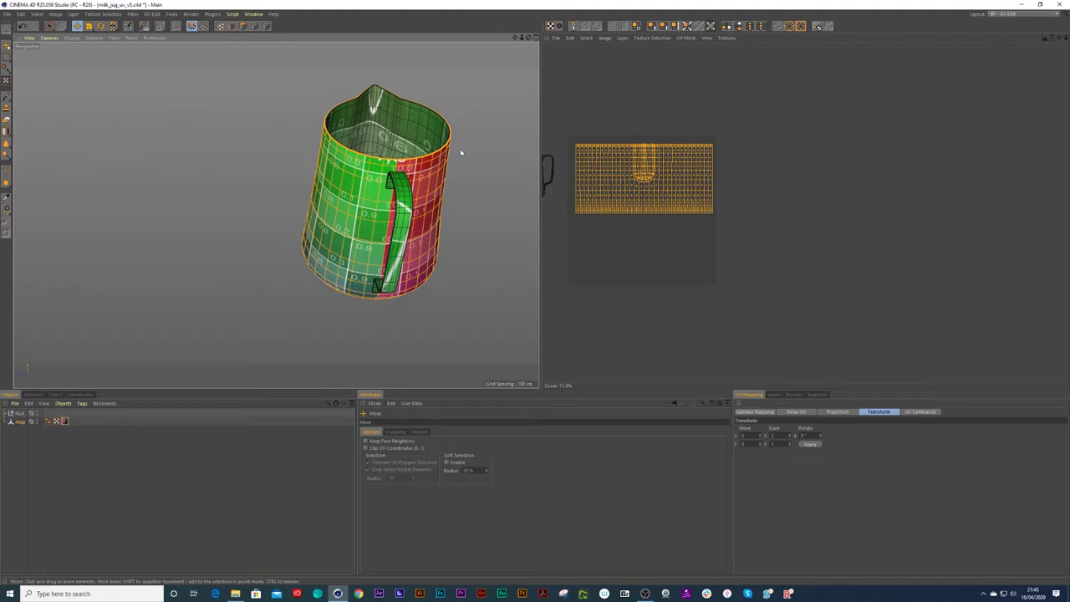
- Switch to polygon mode with Live Selection and move the texture tag from the mug to the Null object
key(9)
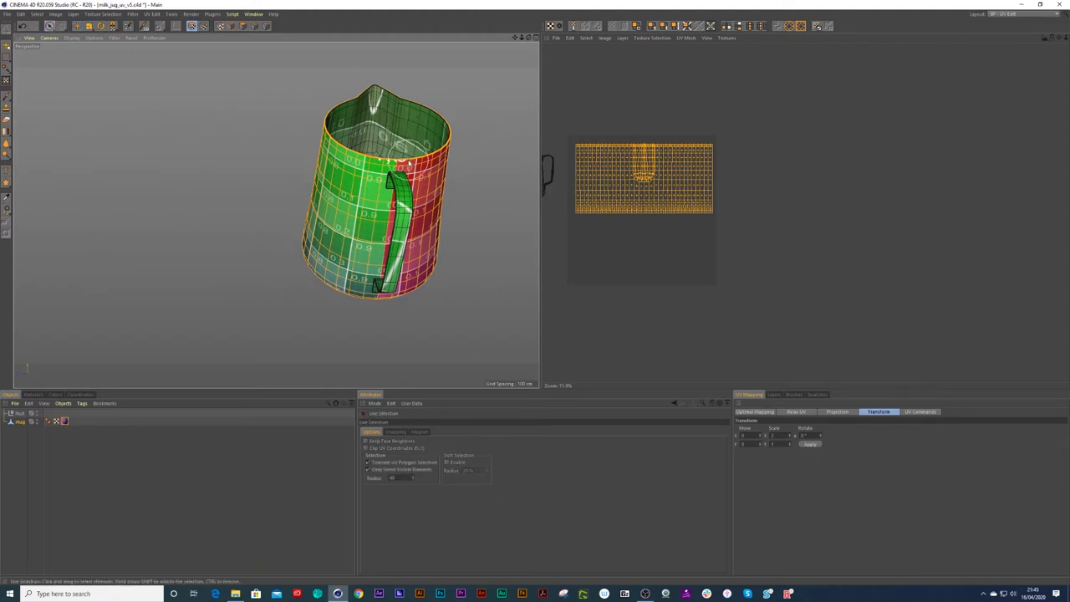
click(243, 26)
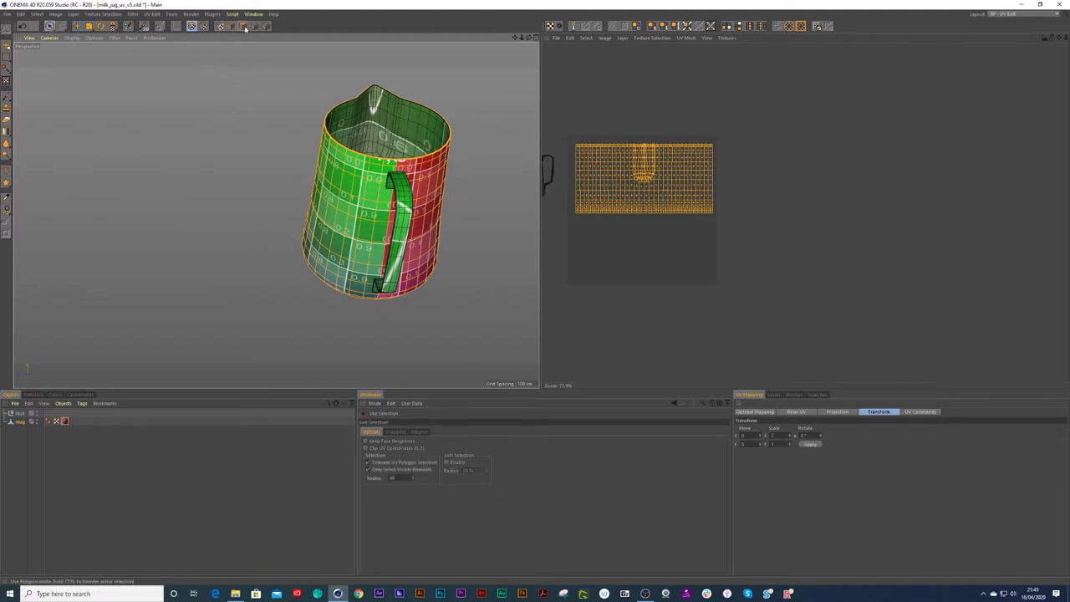
mouse_move(394, 186)
alt+right_down()
mouse_move(466, 175)
mouse_move(390, 187)
alt+right_up()
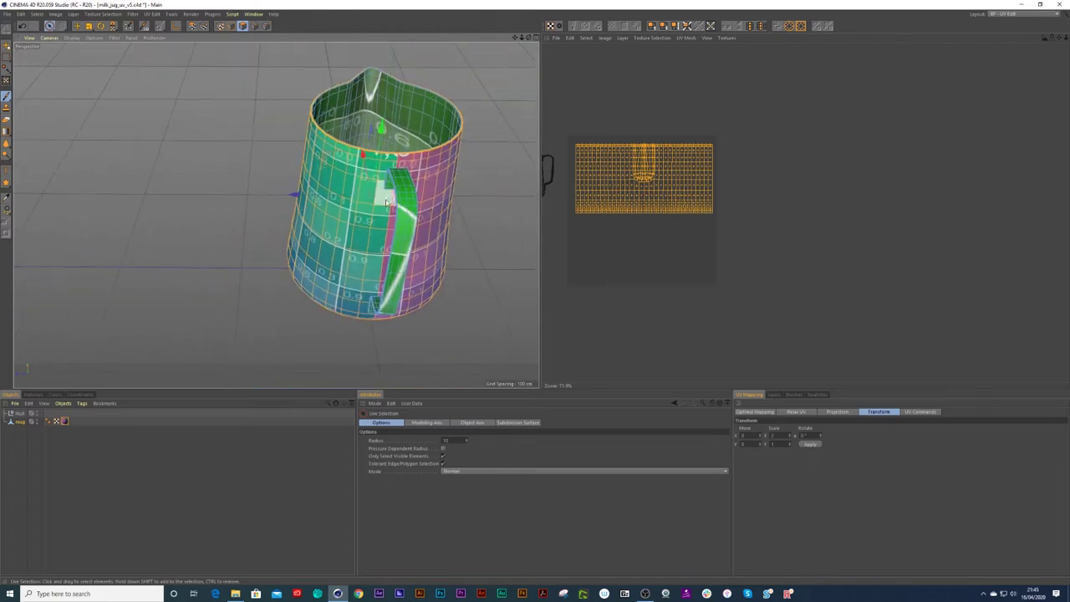
alt+drag(379, 205, 393, 203)
click(56, 421)
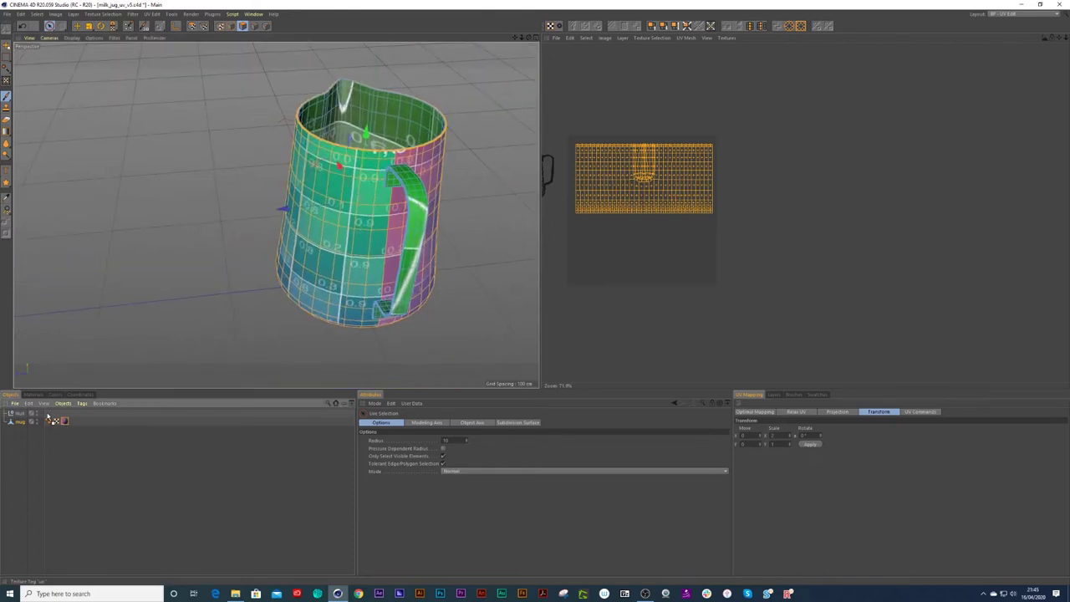
scroll(401, 222, up, 3)
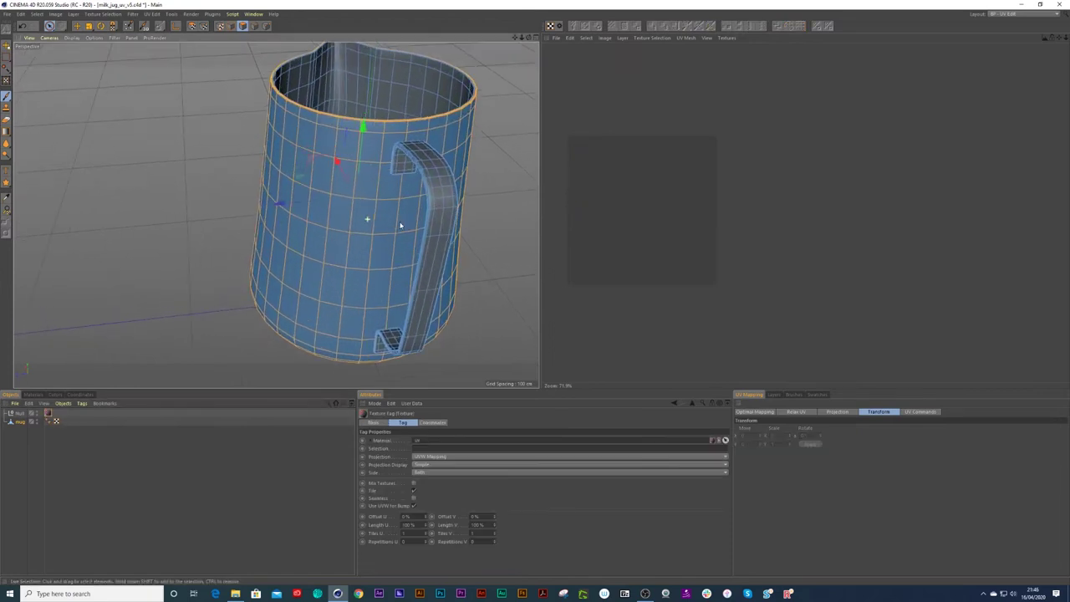
scroll(401, 224, down, 2)
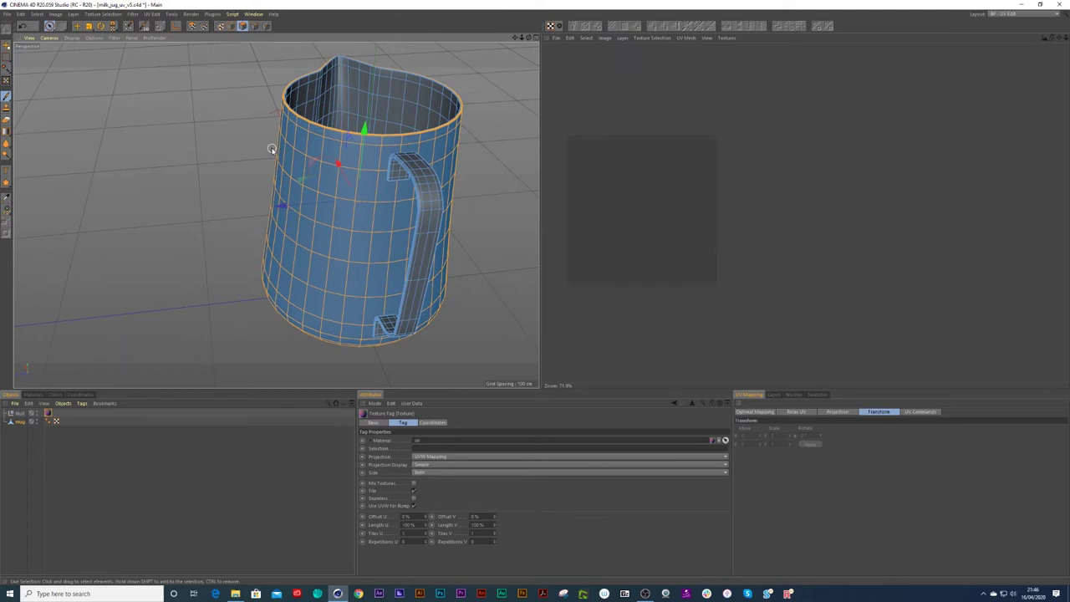
- Invert the polygon selection and remove the handle from it with Fill Selection, keeping only the inner body
key(u)
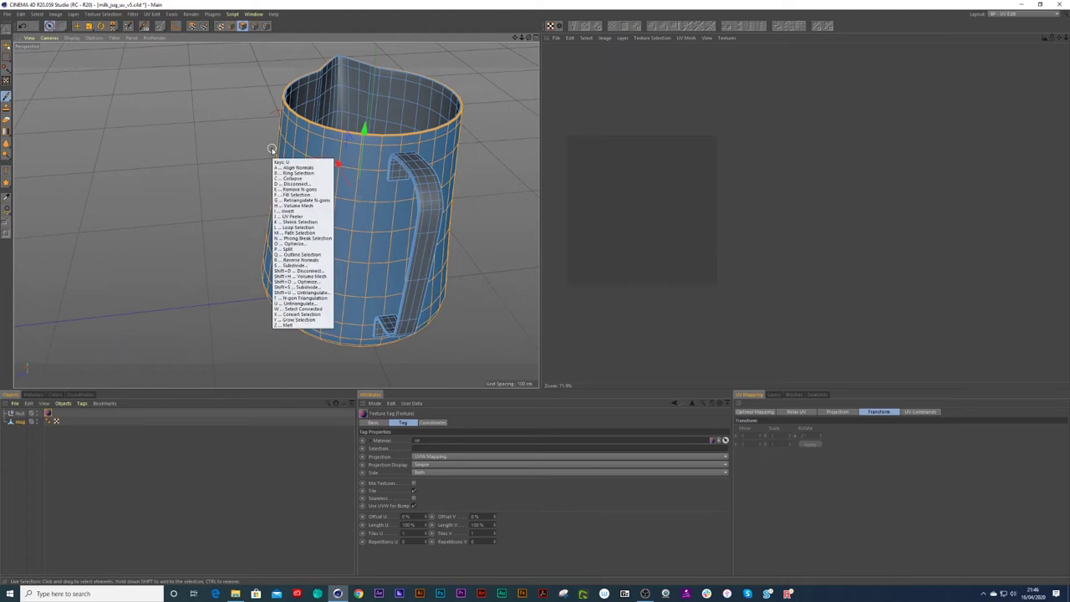
key(i)
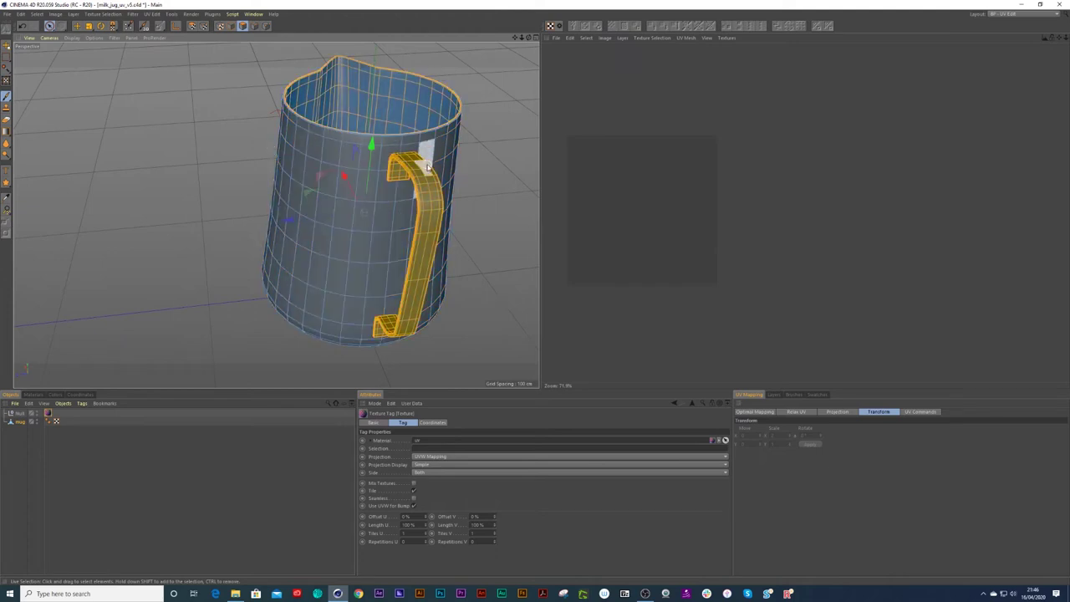
scroll(420, 167, down, 1)
alt+drag(414, 171, 456, 202)
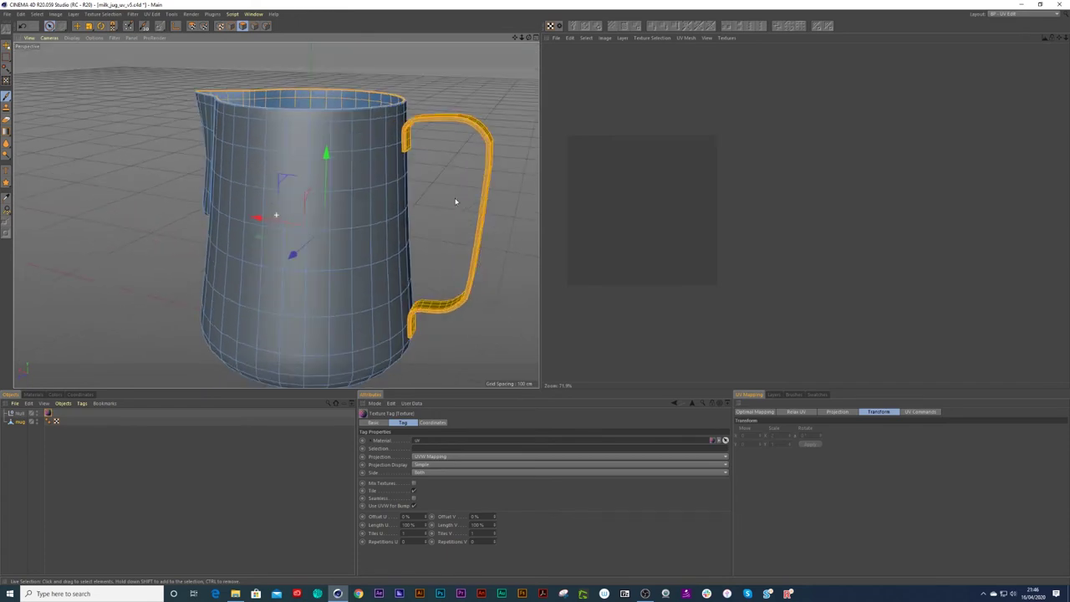
key(u)
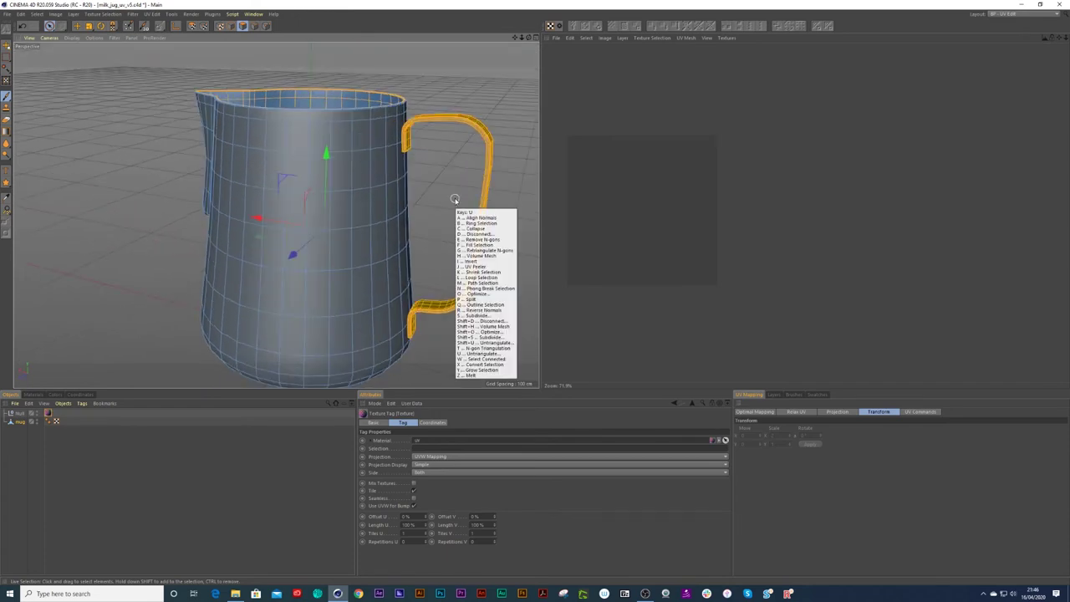
key(f)
click(484, 214)
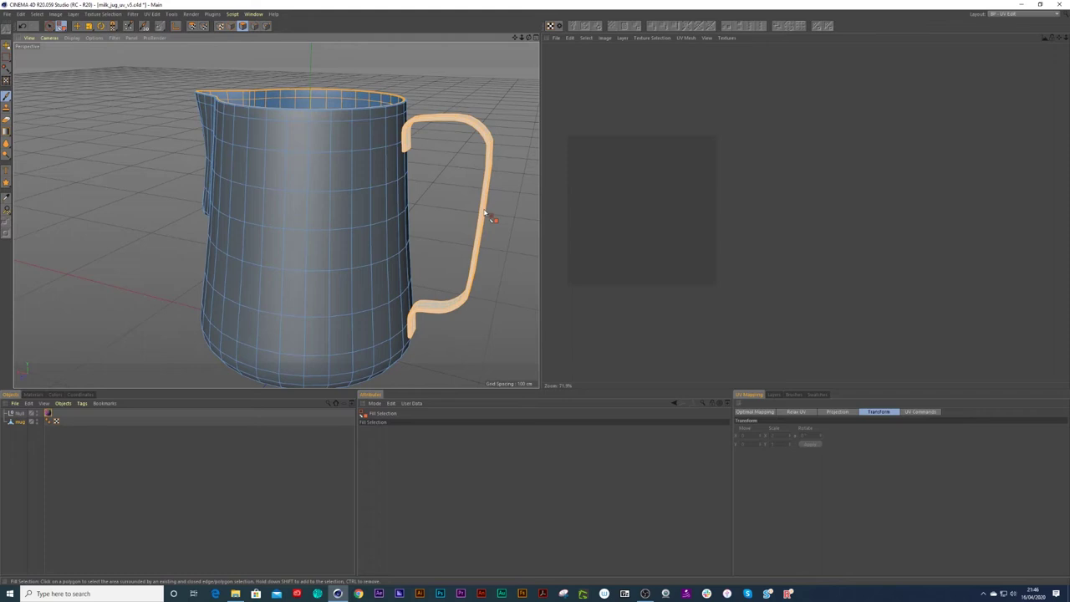
ctrl+click(487, 214)
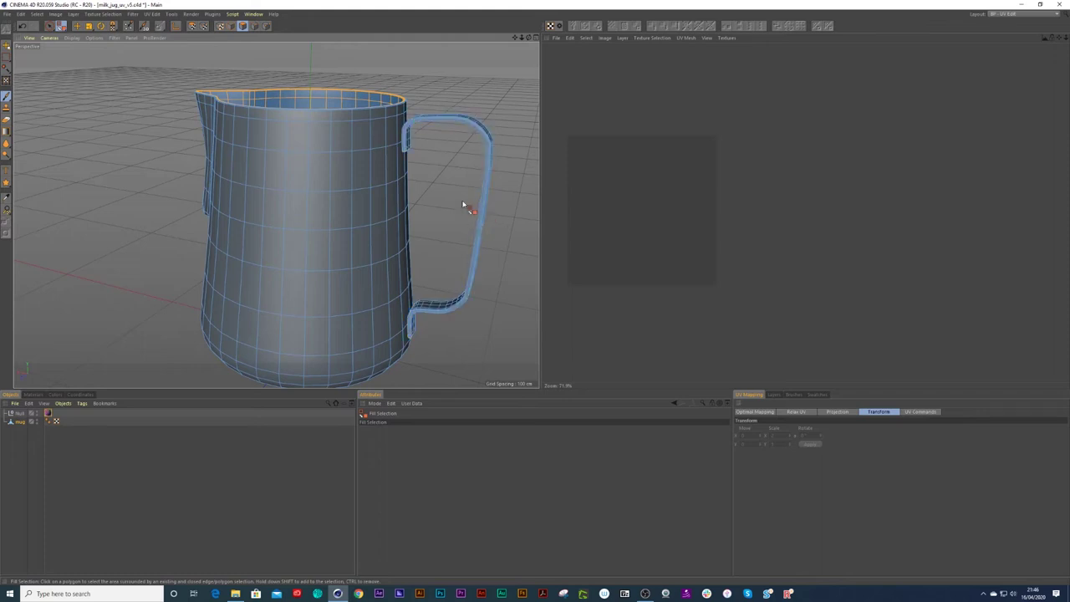
- Activate the mug's UVW tag so that the inner body's UVs are shown beside the UV tile
mouse_move(462, 196)
alt+mouse_down()
mouse_move(437, 208)
mouse_move(374, 178)
mouse_move(355, 236)
mouse_move(360, 214)
alt+mouse_up()
alt+right_drag(612, 213, 590, 221)
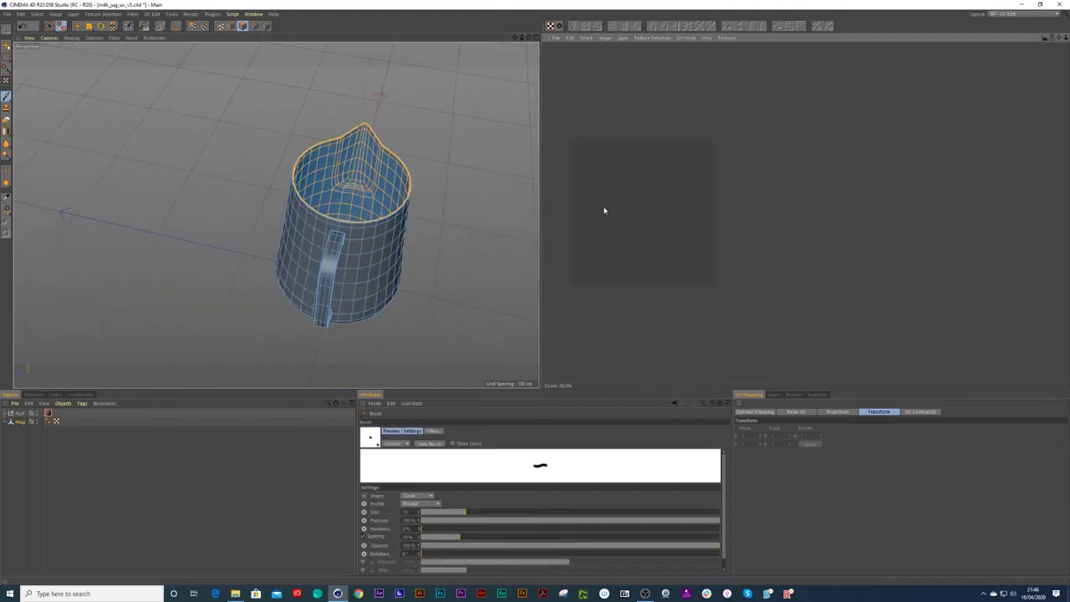
click(211, 365)
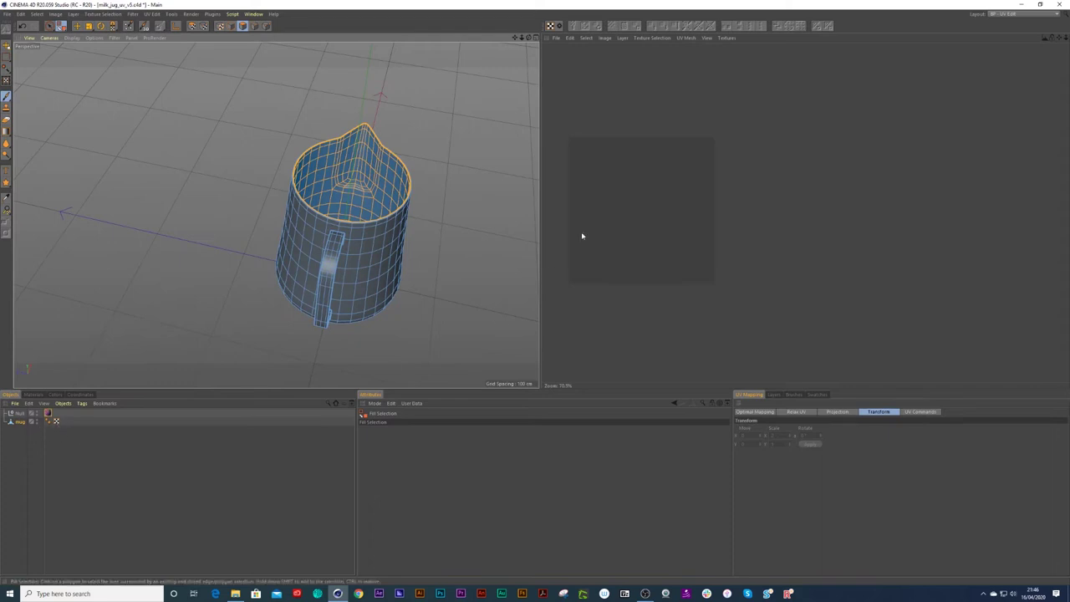
scroll(627, 213, down, 1)
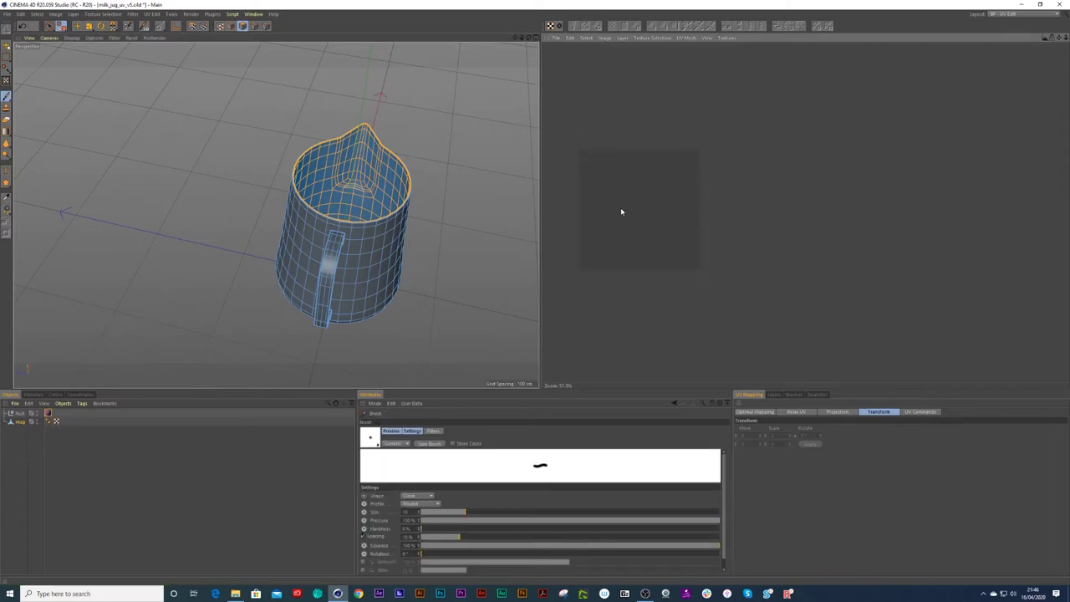
click(56, 421)
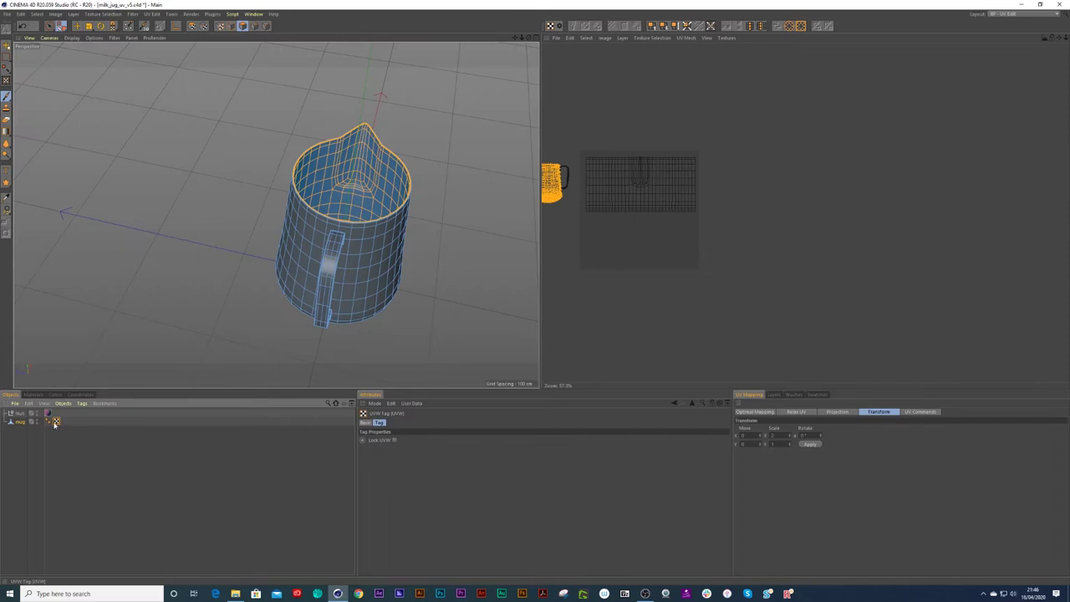
alt+middle_drag(600, 200, 670, 201)
alt+right_drag(646, 215, 710, 244)
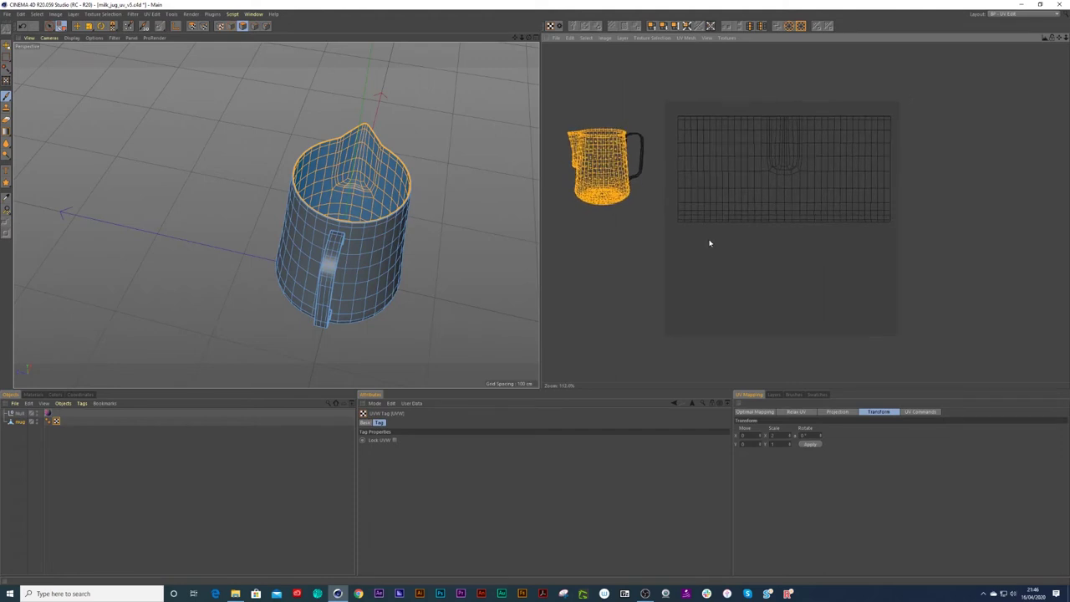
alt+middle_drag(714, 255, 748, 253)
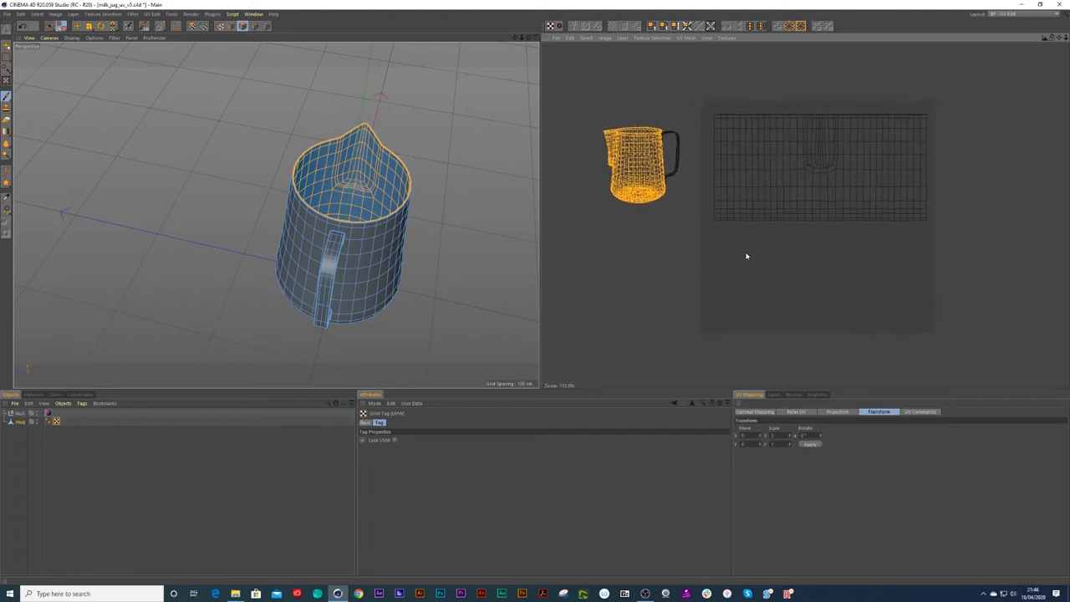
- Try a Cylinder projection on the inner body's UVs with Relax UV applied, and undo the relaxing
click(837, 412)
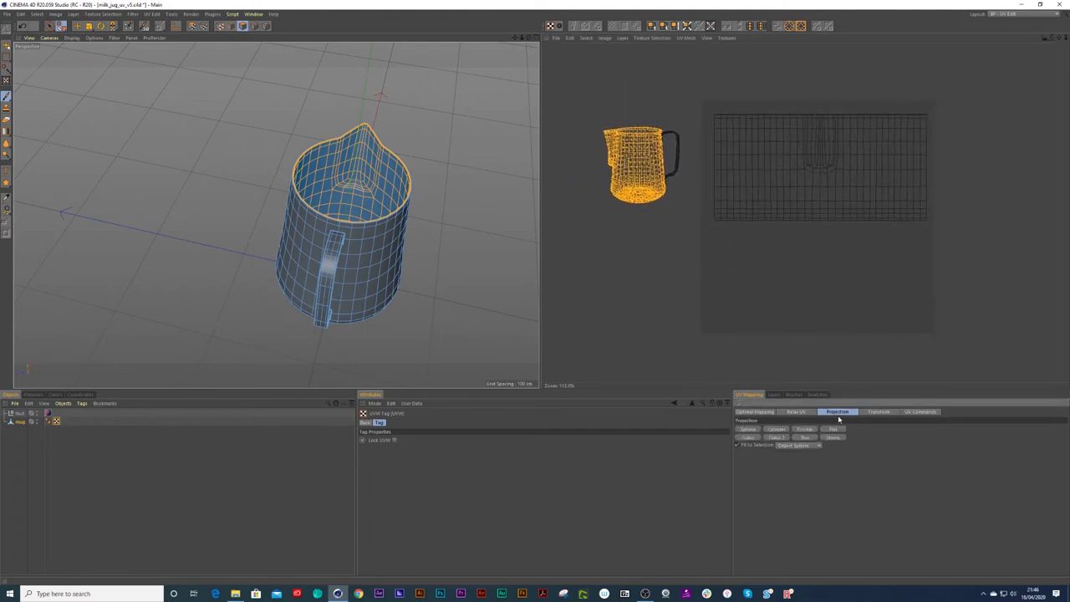
click(777, 429)
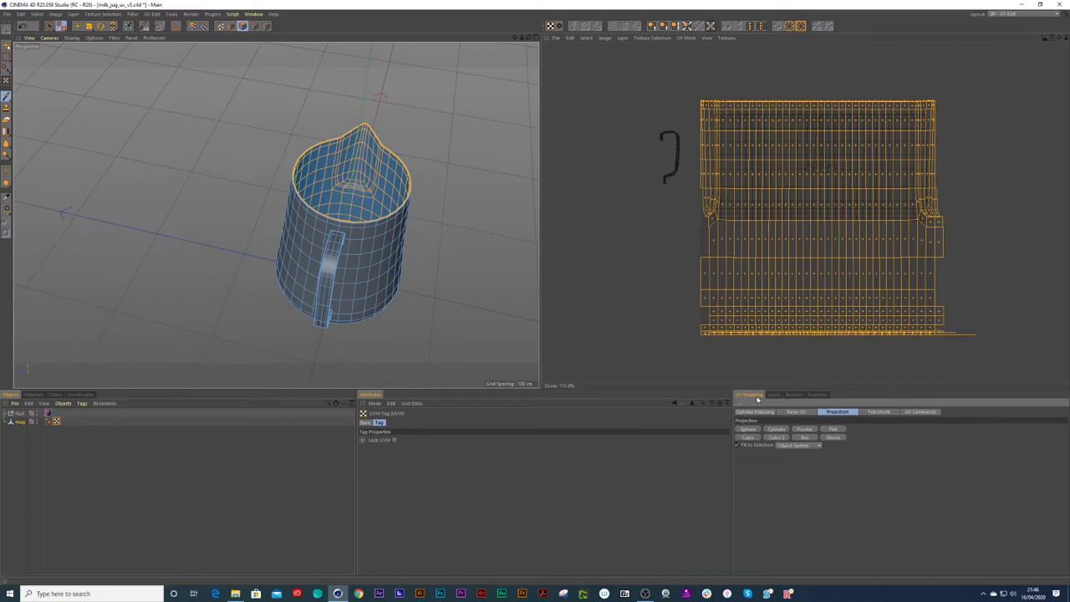
click(794, 412)
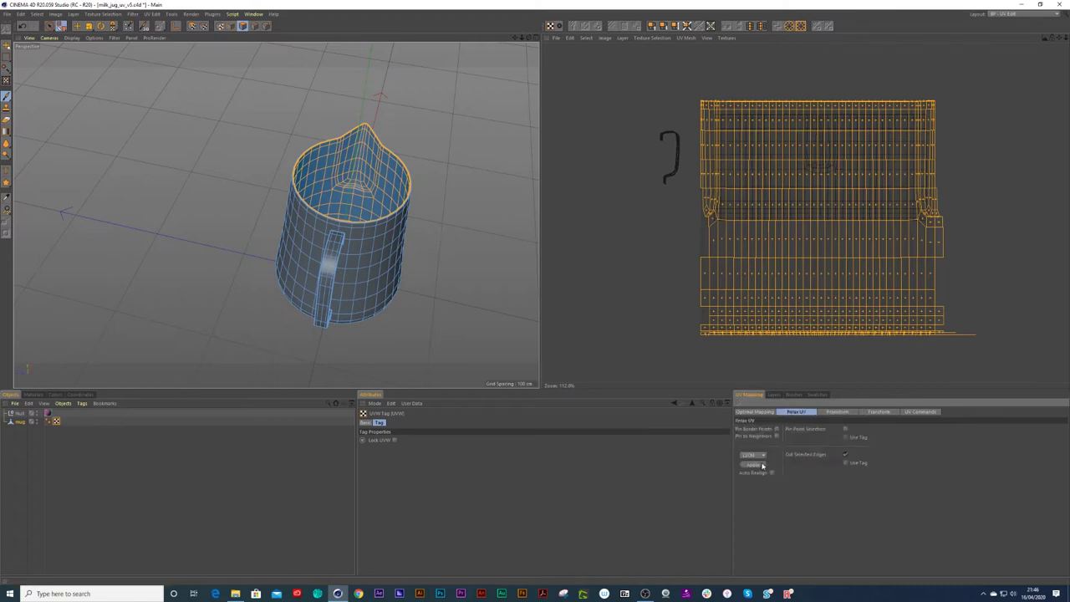
click(756, 467)
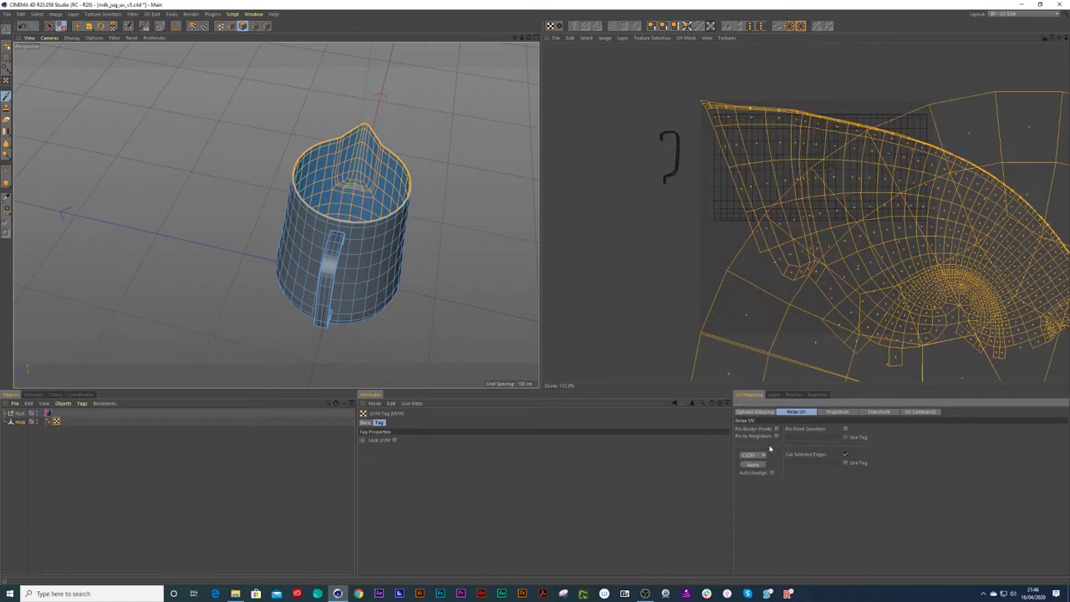
key(ctrl+z)
- Apply a Flat projection to the inner body's UVs, comparing it with Cylinder and undoing that comparison
click(834, 412)
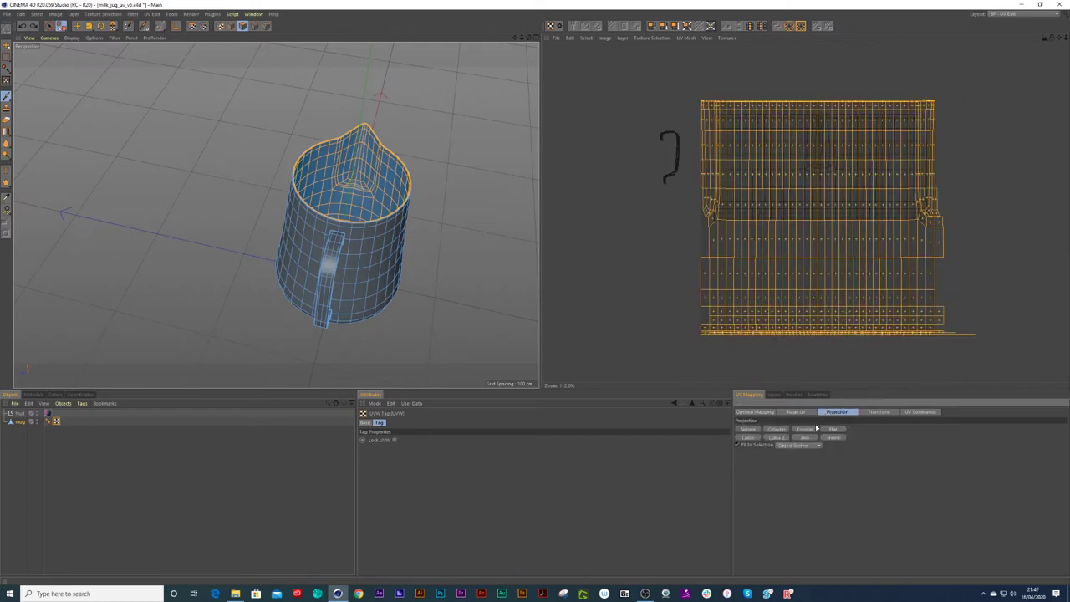
click(832, 430)
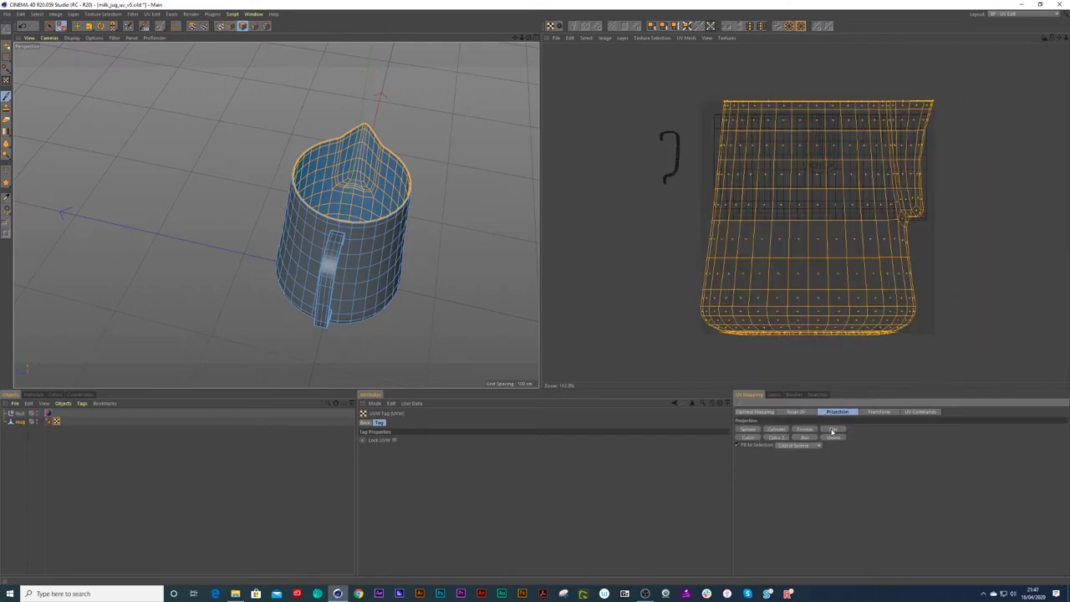
click(777, 430)
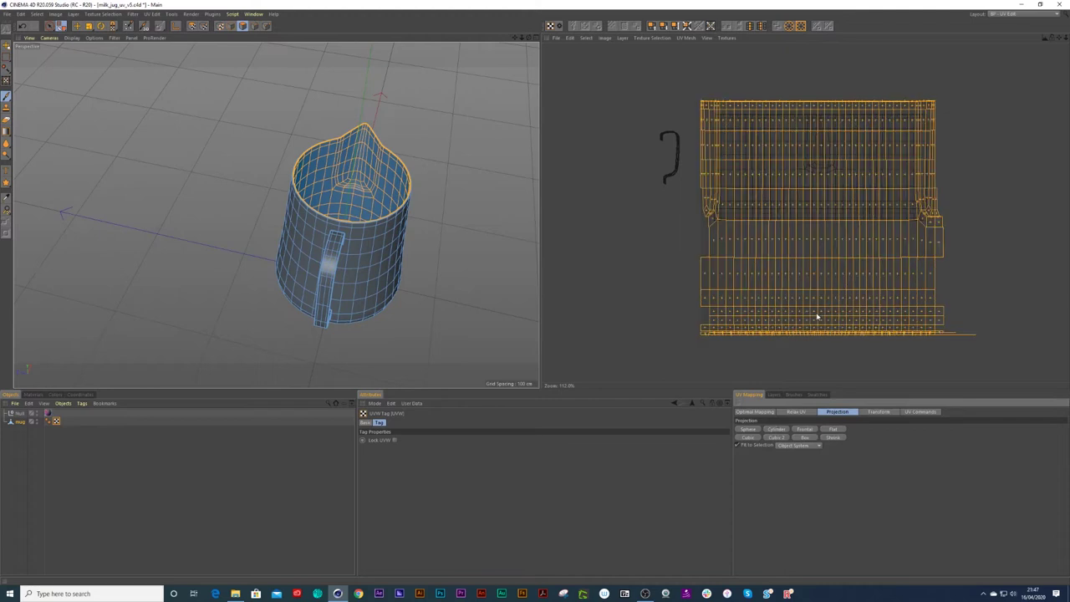
key(ctrl+z)
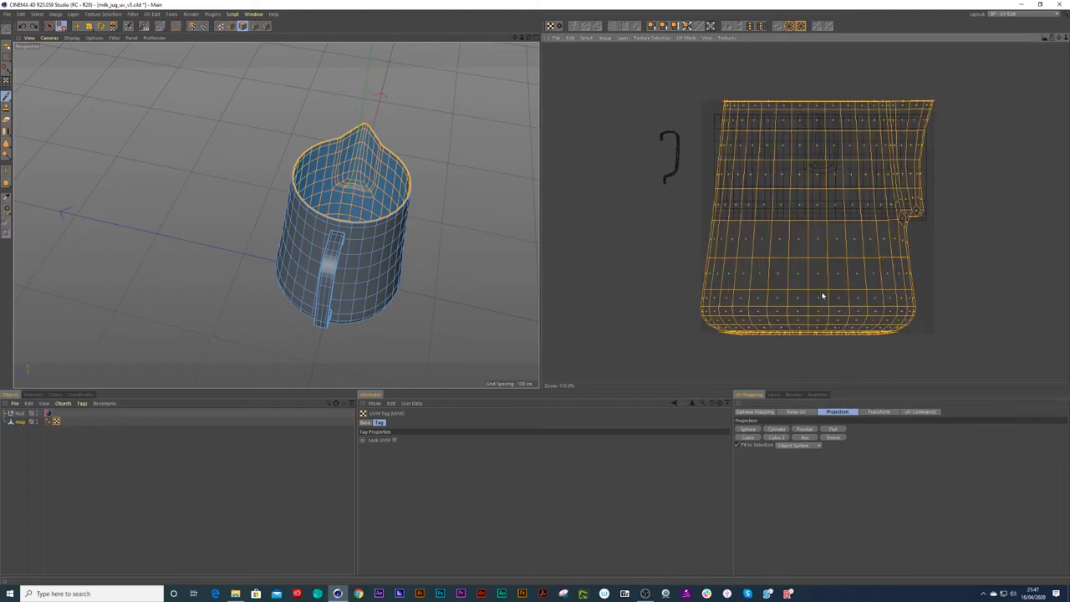
- Deselect the outermost ring of polygons on the jug's underside with Loop Selection
alt+drag(453, 198, 298, 334)
click(288, 227)
alt+right_drag(297, 334, 290, 352)
alt+middle_drag(290, 352, 306, 296)
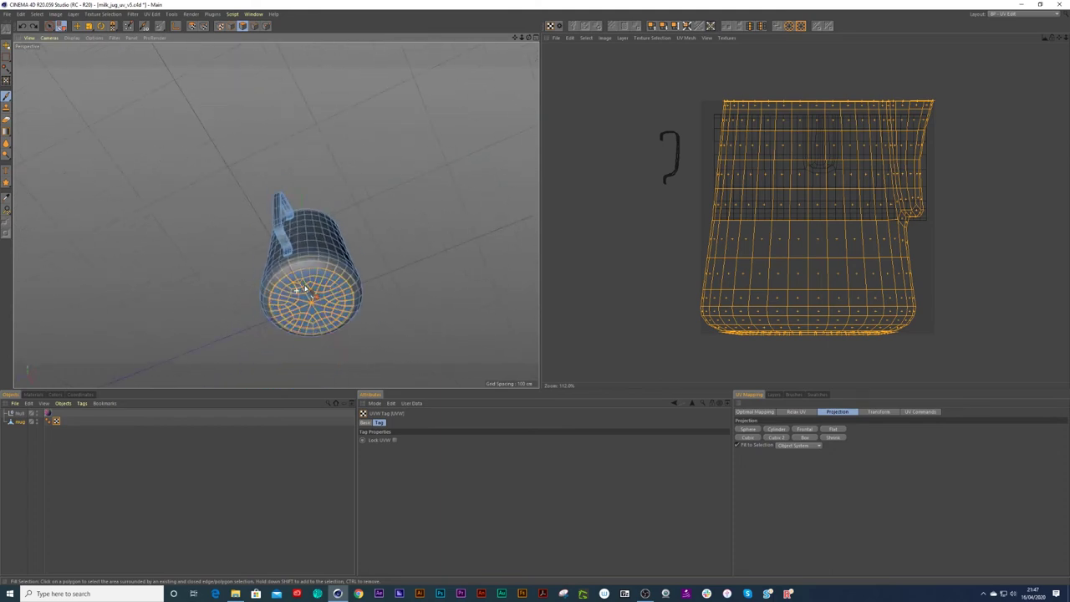
alt+right_drag(296, 290, 356, 263)
scroll(355, 265, up, 3)
key(9)
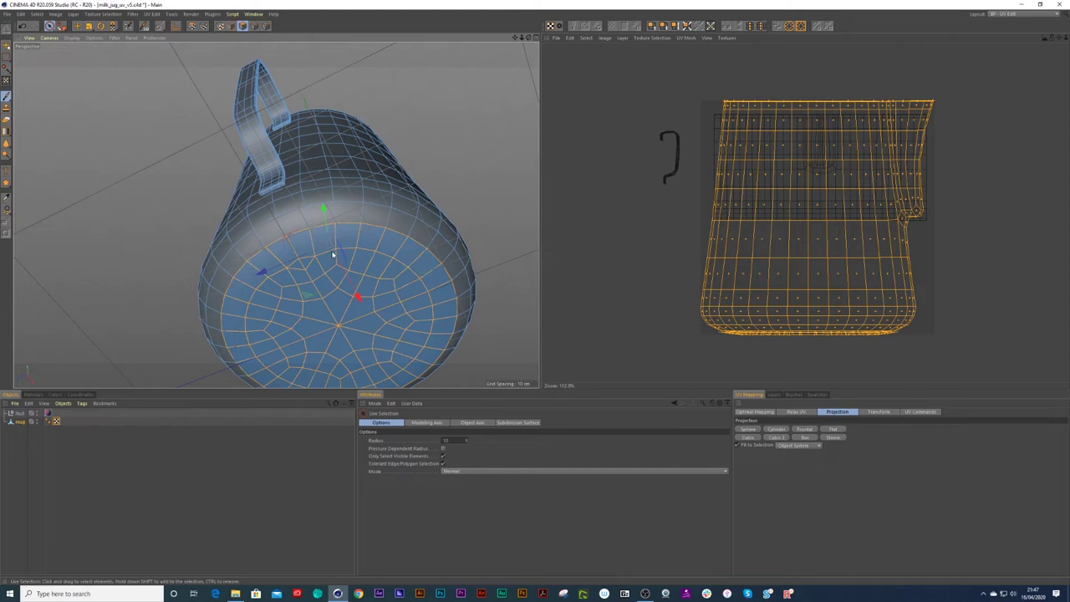
key(u)
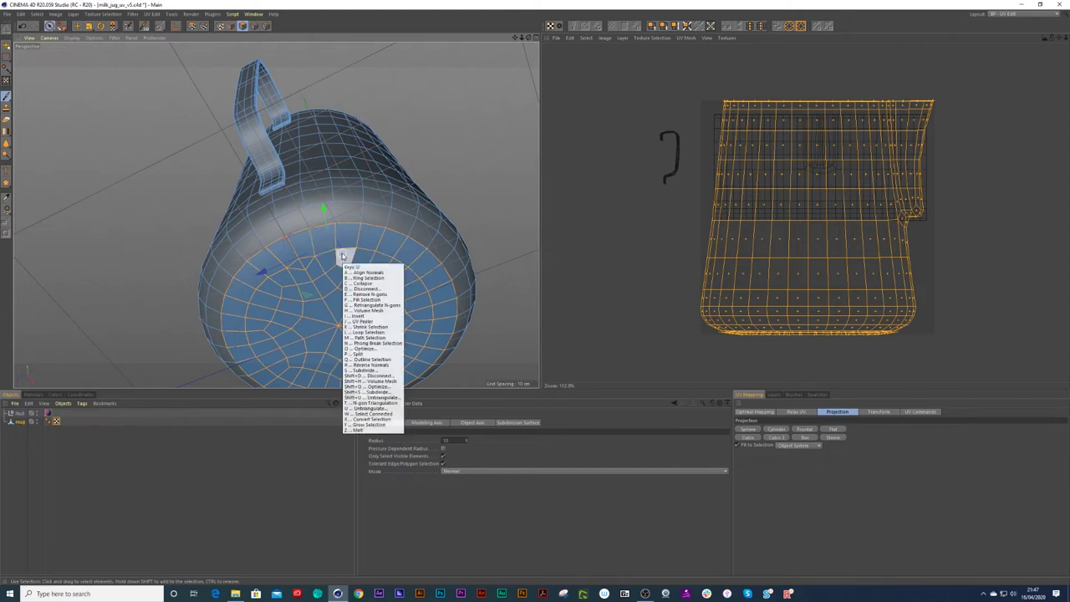
key(l)
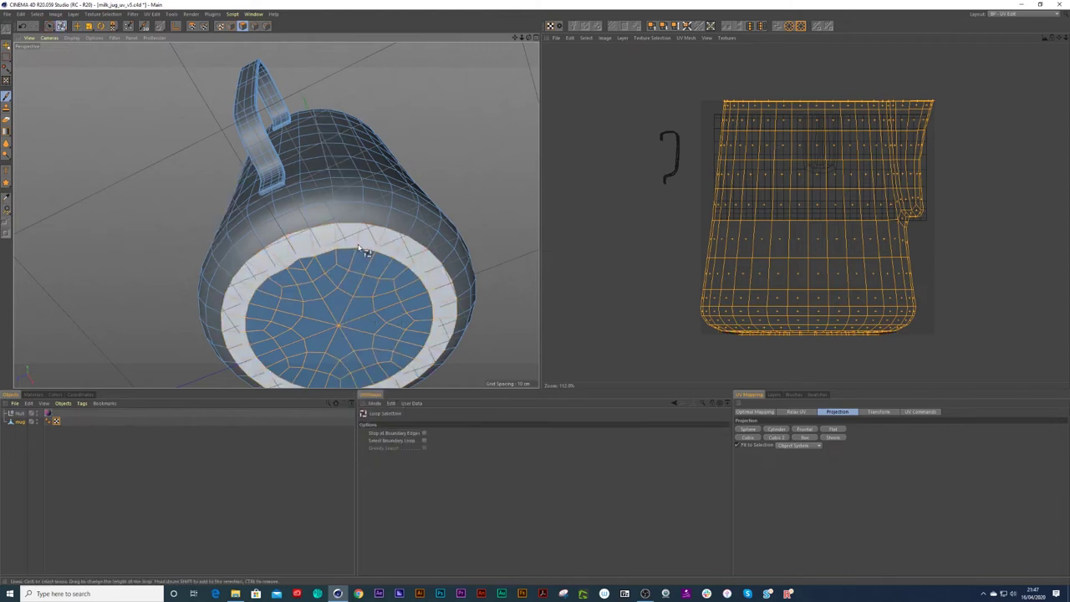
- Remove the remaining polygons of the jug's underside from the selection with Fill Selection
key(u)
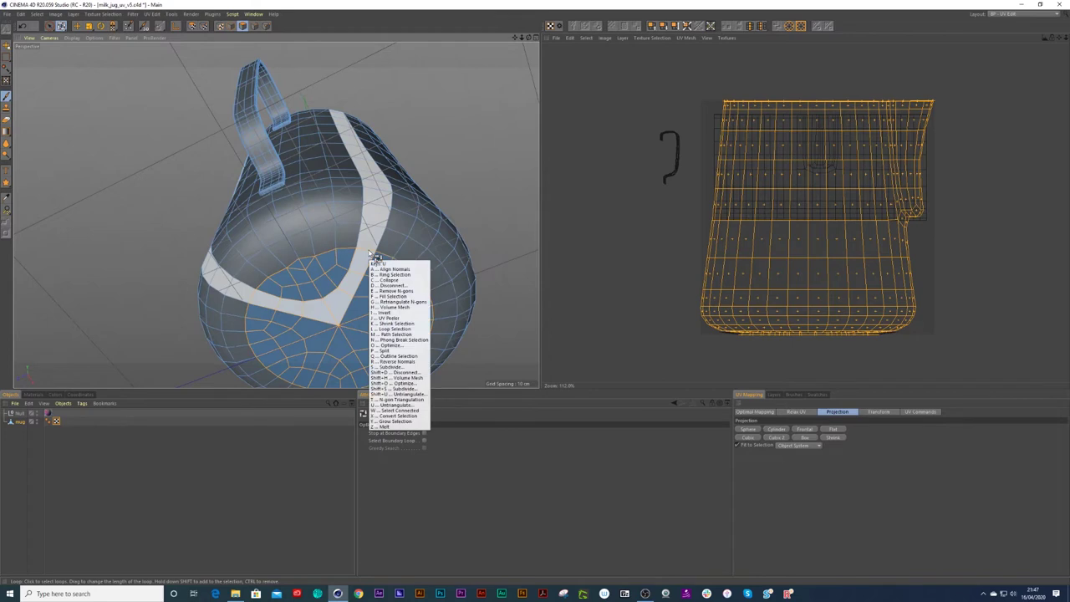
key(f)
alt+right_drag(377, 237, 352, 263)
alt+drag(364, 257, 374, 283)
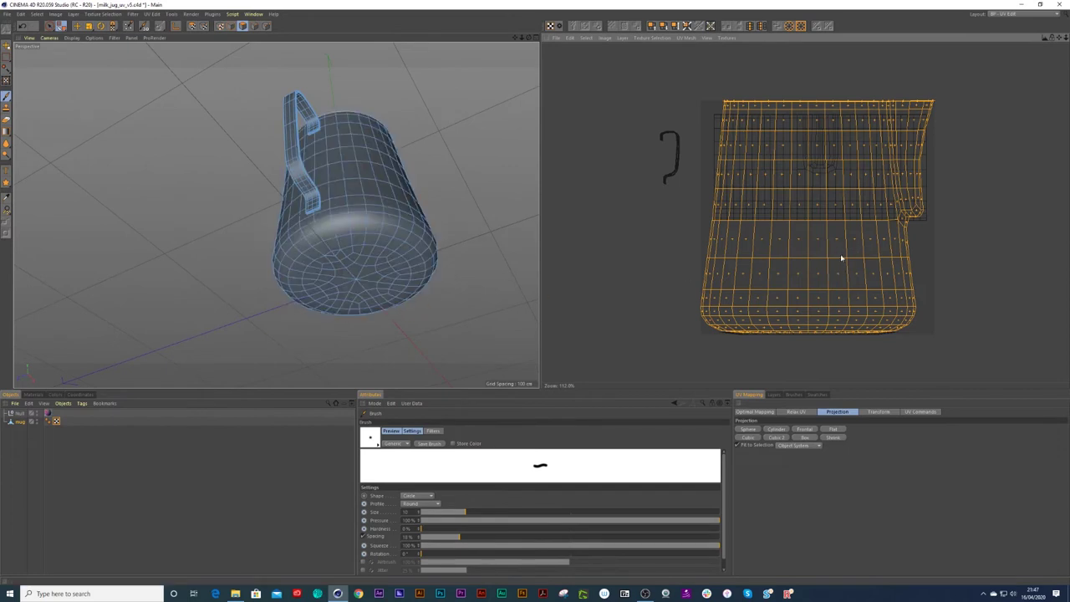
- Deselect the ring of polygons around the edge of the jug's inner floor with Loop Selection
key(u)
key(f)
mouse_move(370, 210)
alt+mouse_down()
mouse_move(363, 346)
mouse_move(380, 250)
mouse_move(358, 173)
mouse_move(378, 152)
mouse_move(317, 172)
alt+mouse_up()
scroll(378, 151, up, 6)
scroll(338, 178, down, 5)
scroll(303, 142, up, 5)
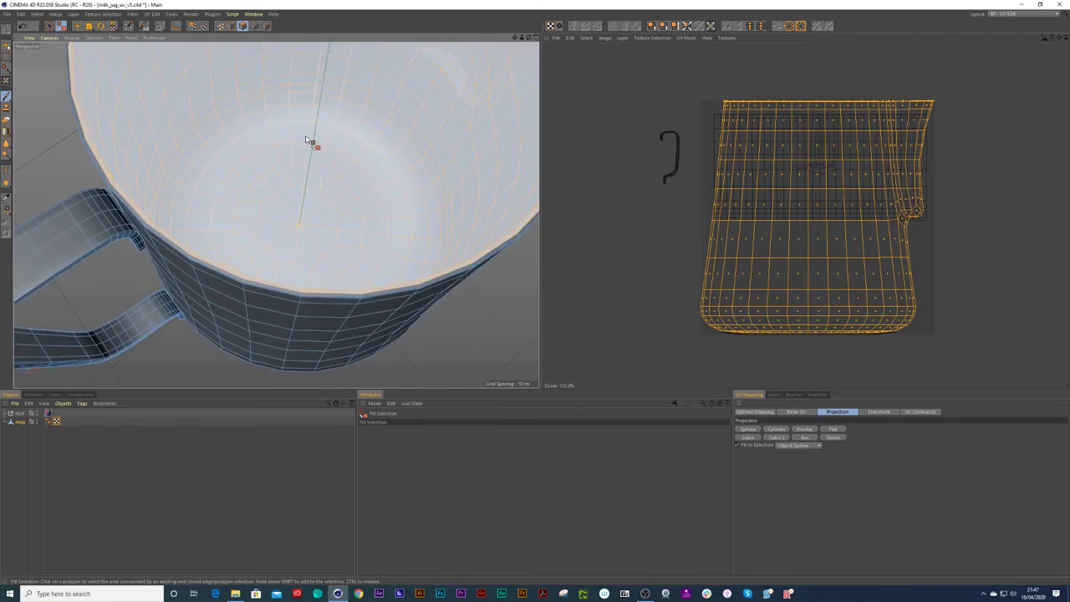
key(u)
key(l)
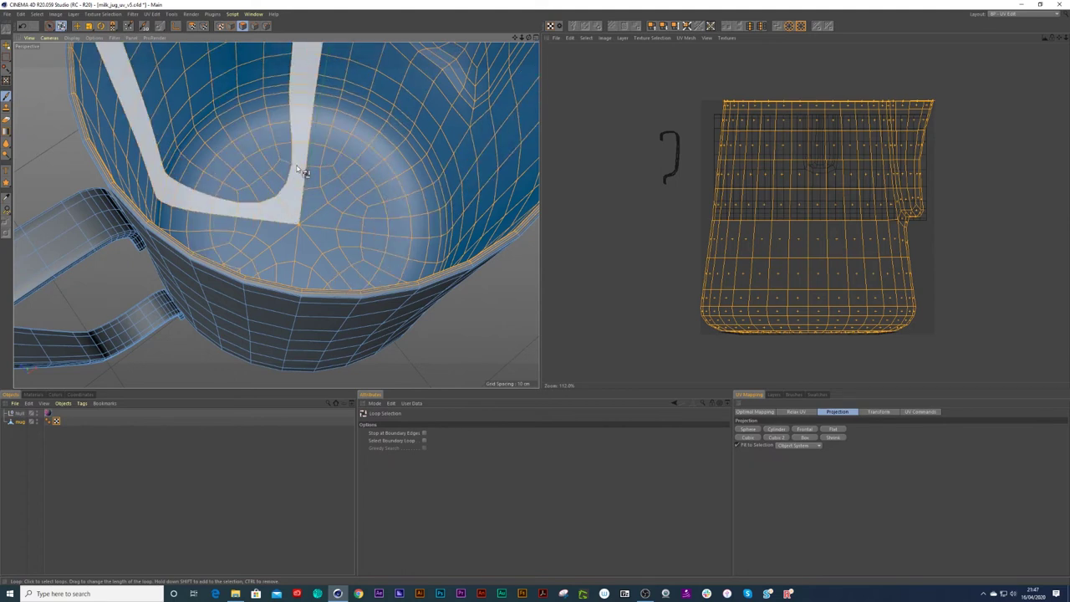
scroll(304, 183, down, 8)
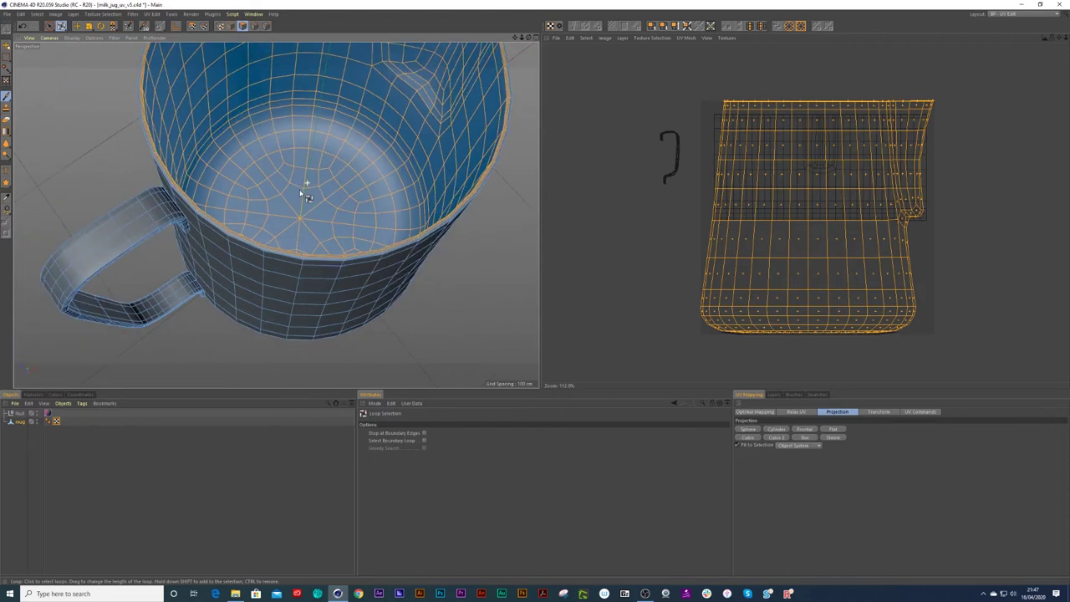
alt+drag(267, 224, 306, 145)
scroll(335, 172, up, 6)
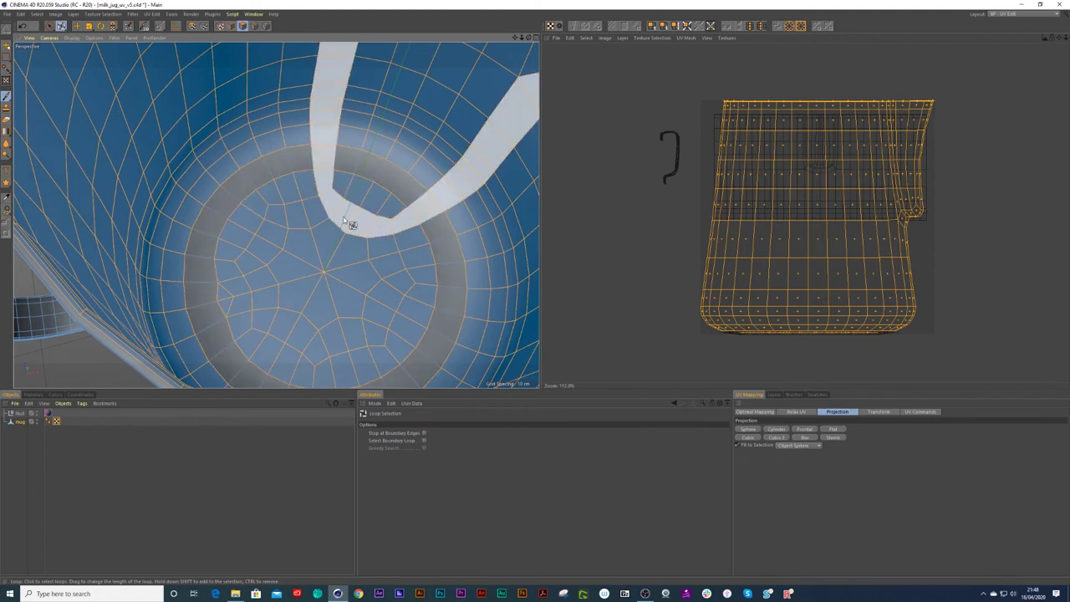
- Remove the rest of the inner floor from the selection with Fill Selection, leaving only the inner wall
key(u)
key(f)
ctrl+click(333, 256)
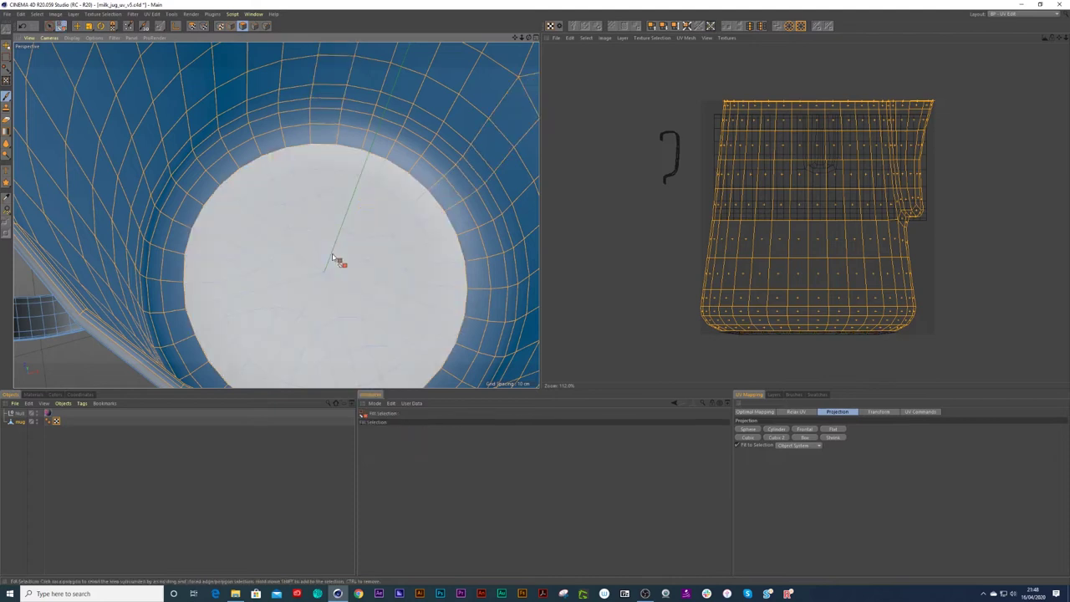
- Apply a Cylinder projection to the UVs of the selected inner wall
alt+drag(388, 200, 430, 106)
mouse_move(363, 223)
alt+mouse_down()
mouse_move(344, 398)
mouse_move(348, 367)
alt+mouse_up()
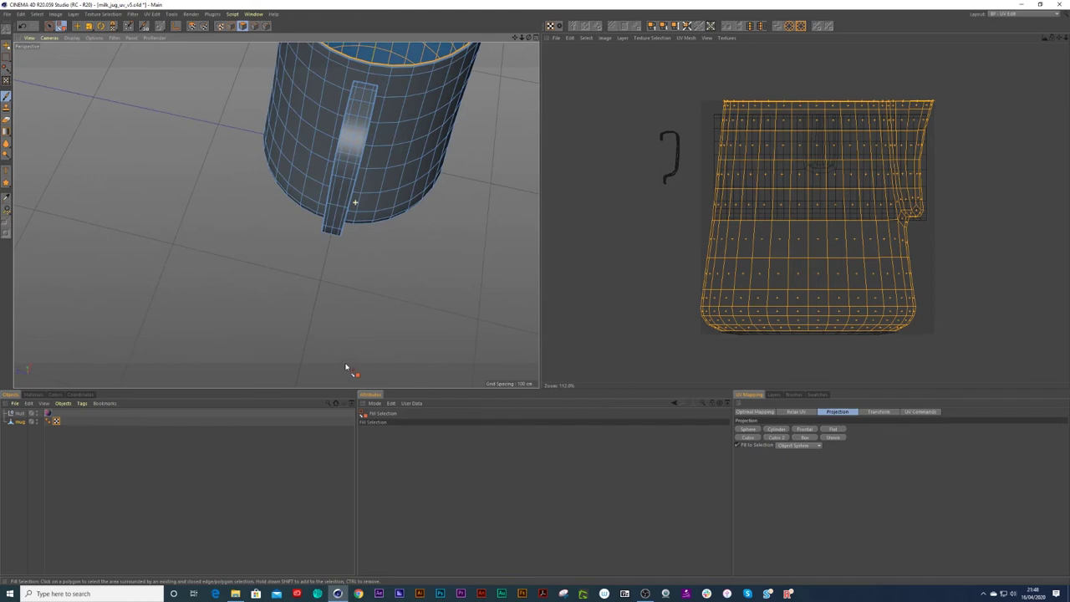
click(777, 428)
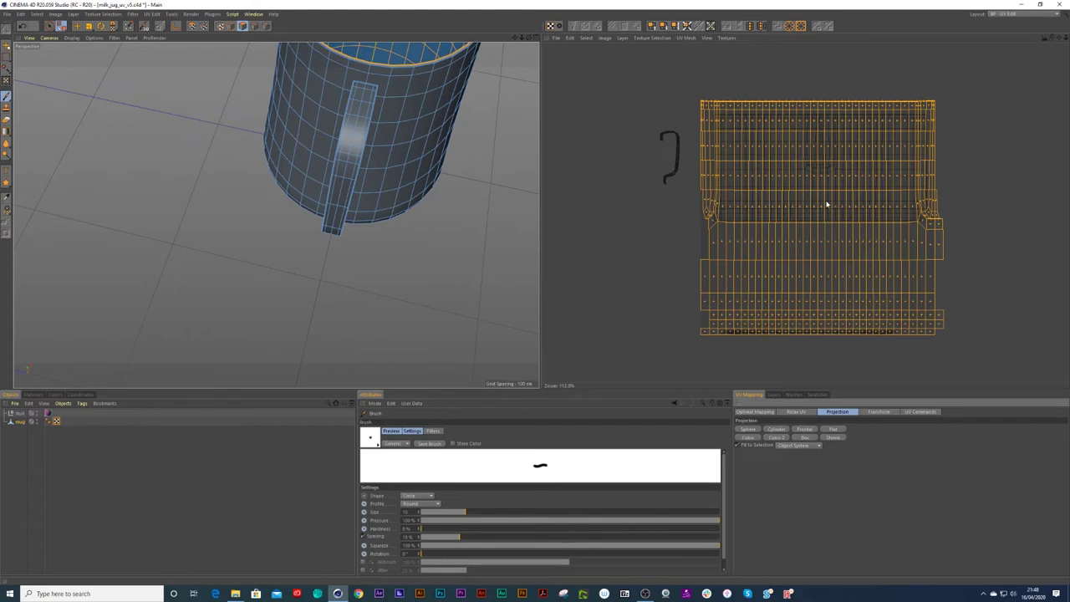
- Put the UV test texture on the mug and inspect how it maps onto the inside of the jug
click(64, 422)
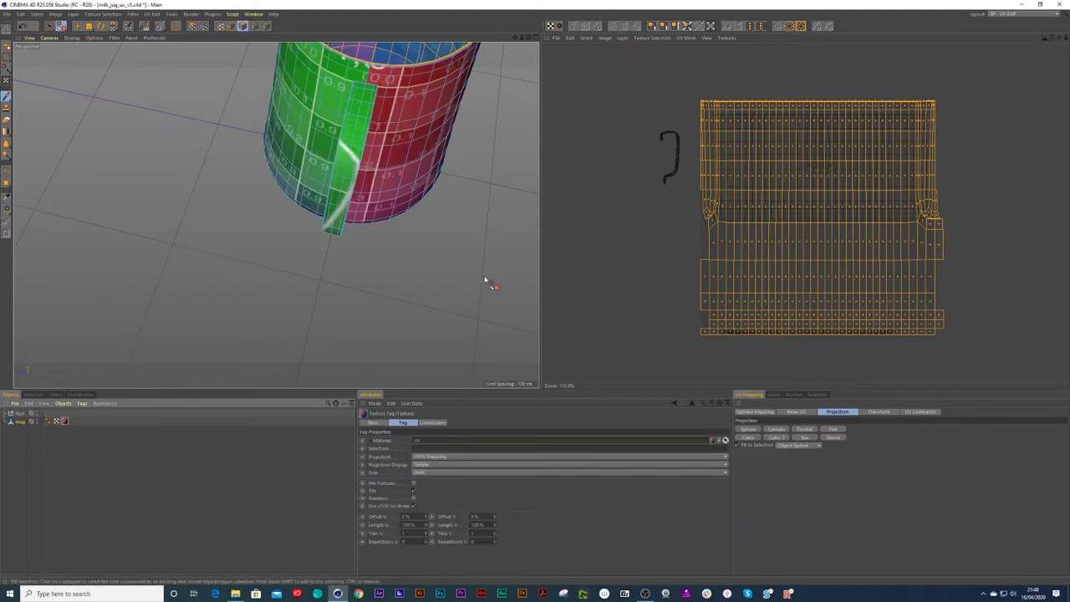
scroll(401, 178, down, 5)
alt+middle_drag(386, 171, 364, 266)
alt+drag(363, 266, 338, 210)
alt+right_drag(395, 180, 430, 185)
alt+drag(430, 191, 255, 206)
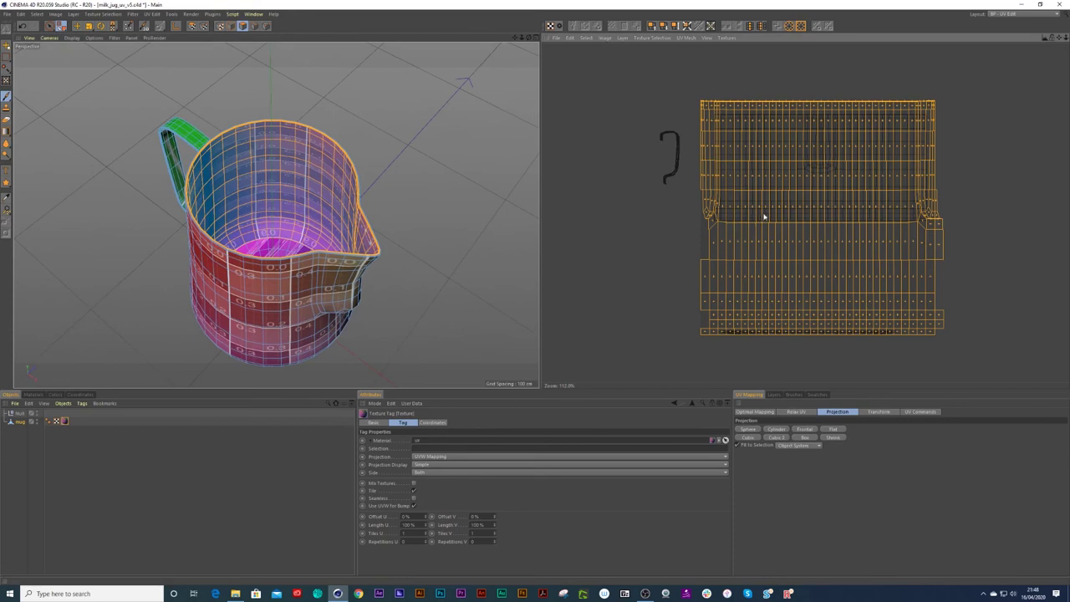
- Stretch the inner wall's UVs horizontally by applying a UV transform with a scale of 2 by 1
scroll(756, 217, down, 3)
click(878, 412)
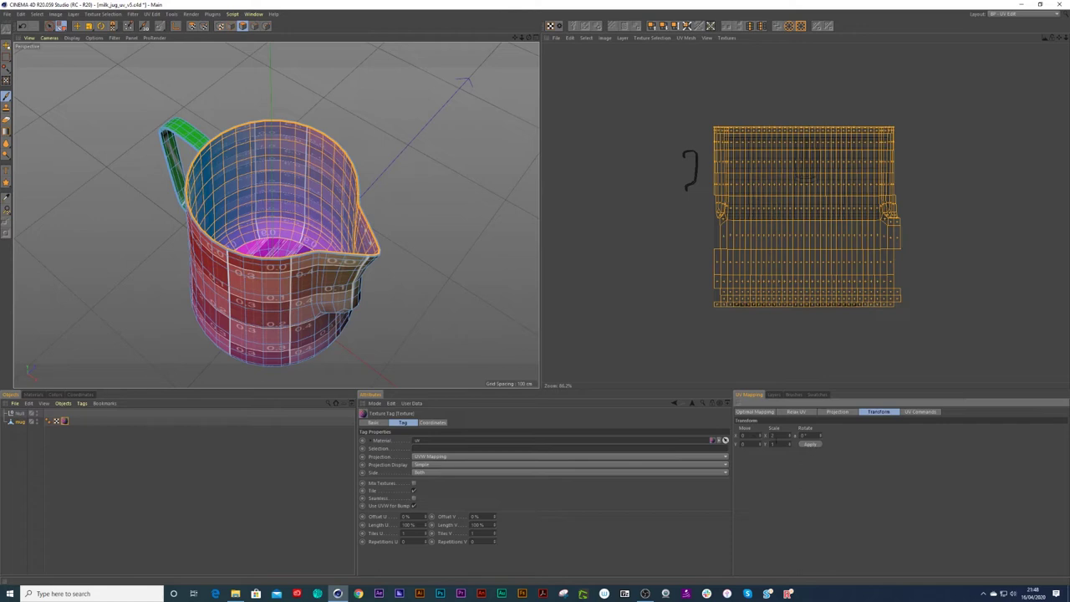
click(812, 444)
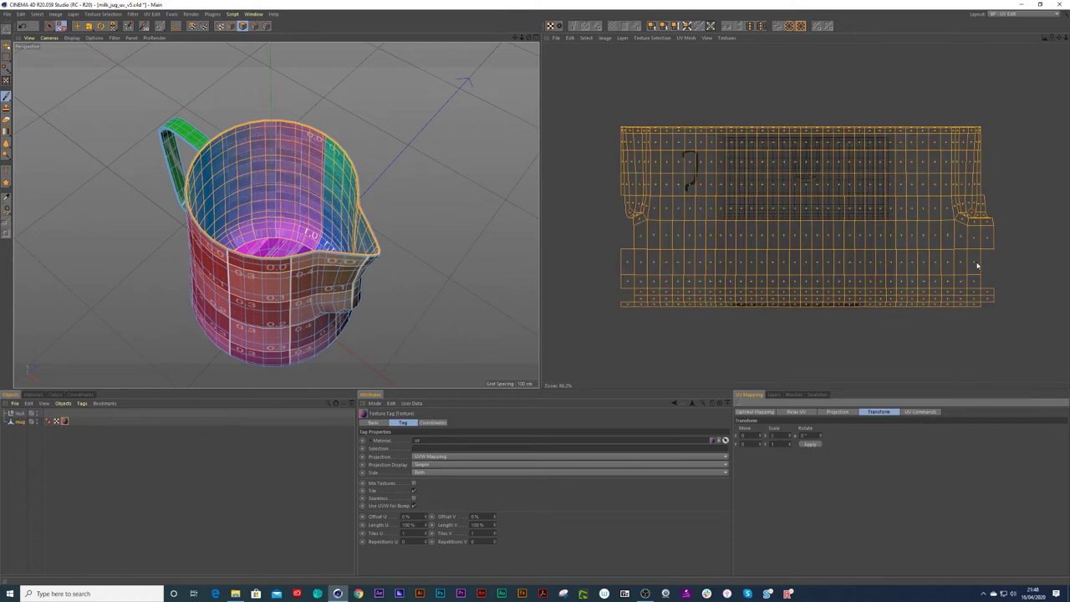
- In UV polygon mode, scale down the inner wall's UV island and move it beneath the outer body's island in the UV tile
click(310, 266)
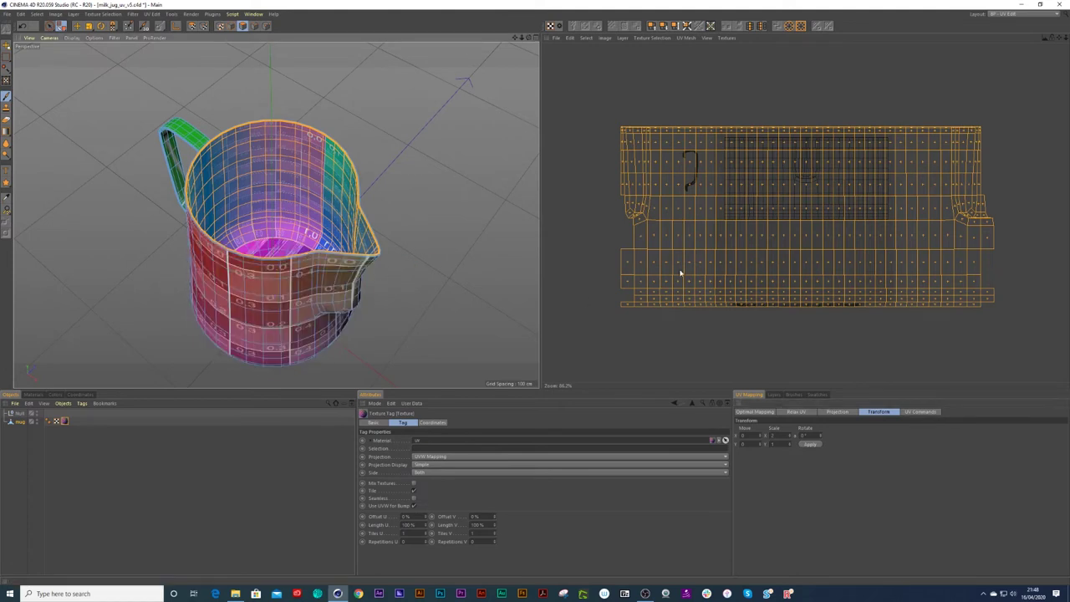
key(t)
click(837, 239)
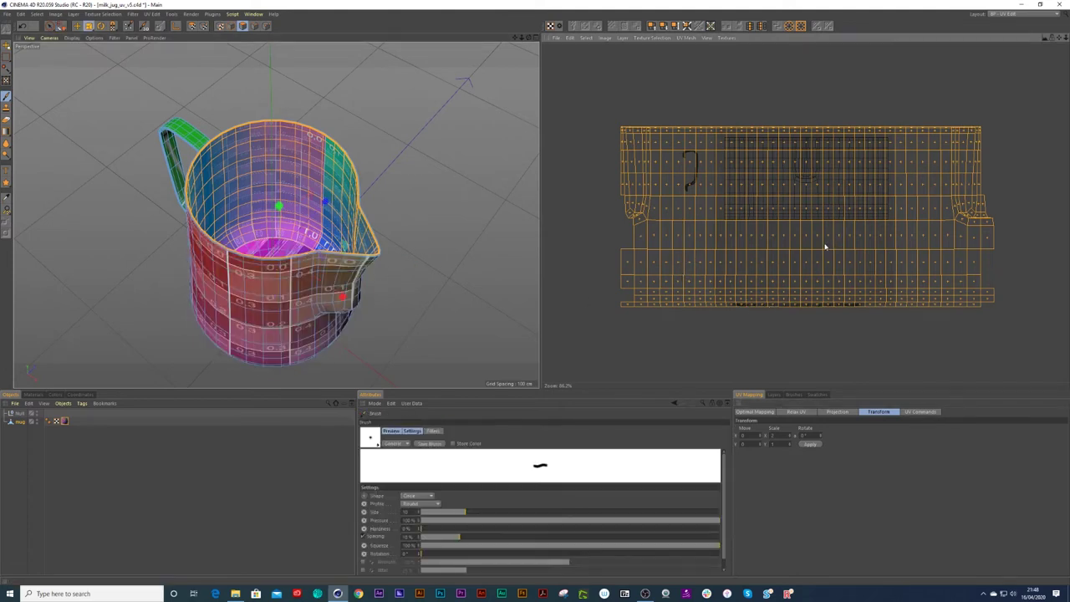
click(192, 26)
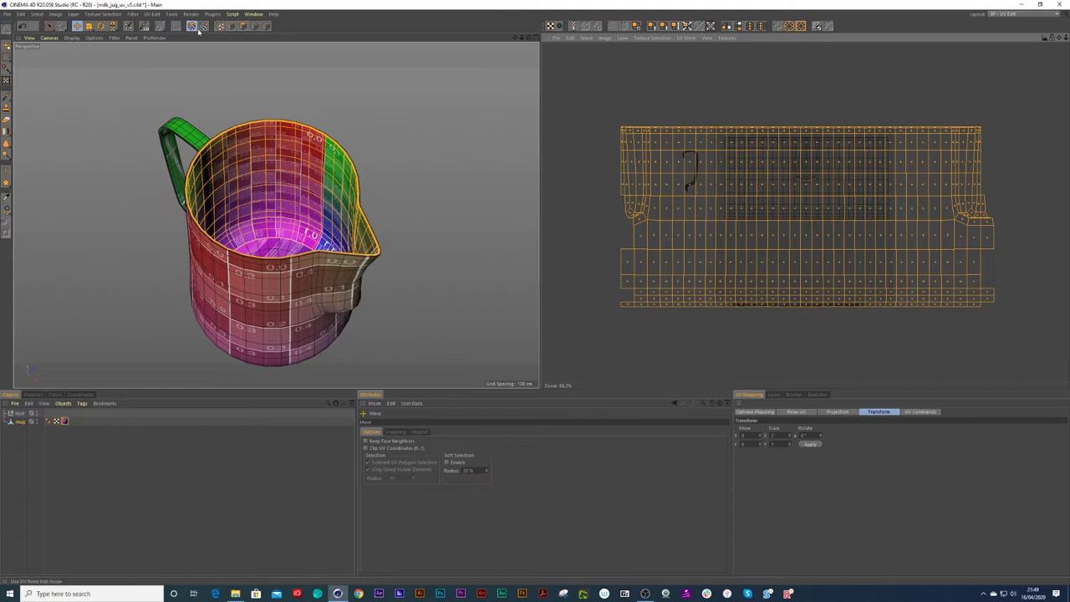
key(t)
drag(807, 224, 688, 268)
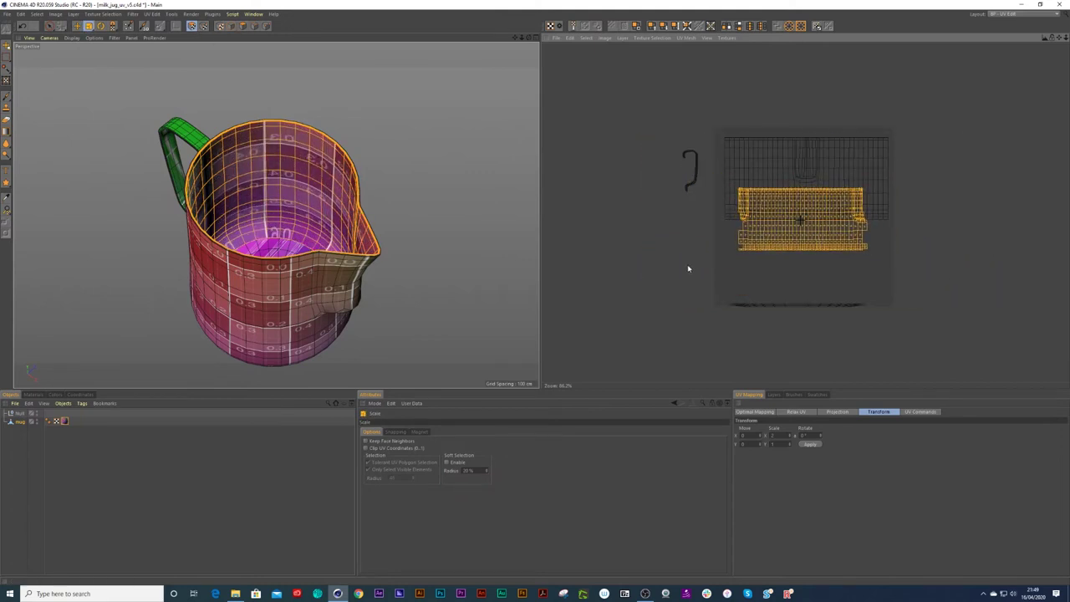
key(e)
drag(801, 220, 821, 270)
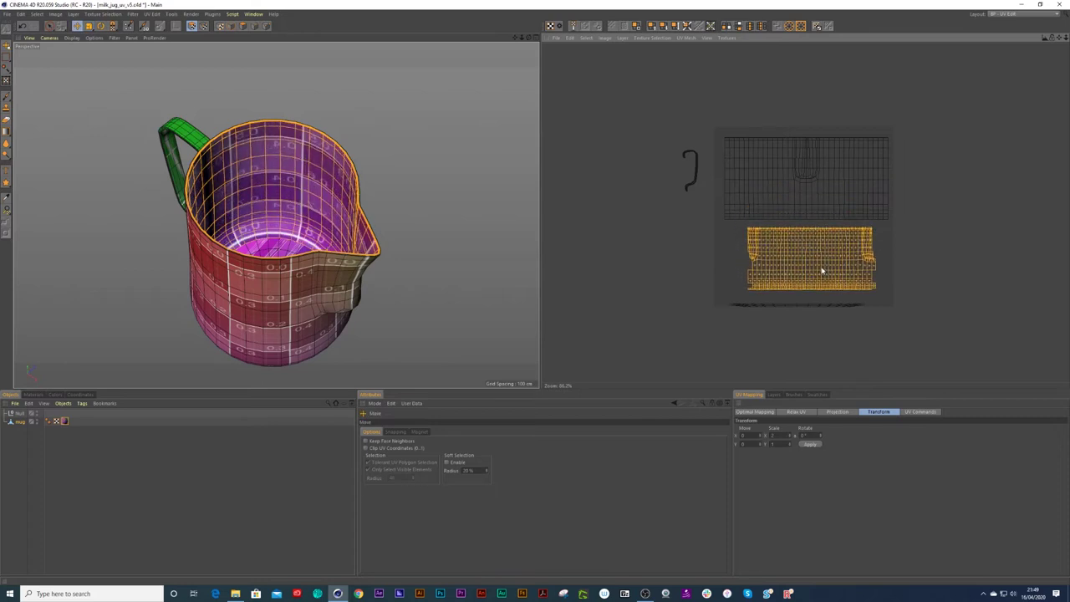
scroll(822, 266, up, 5)
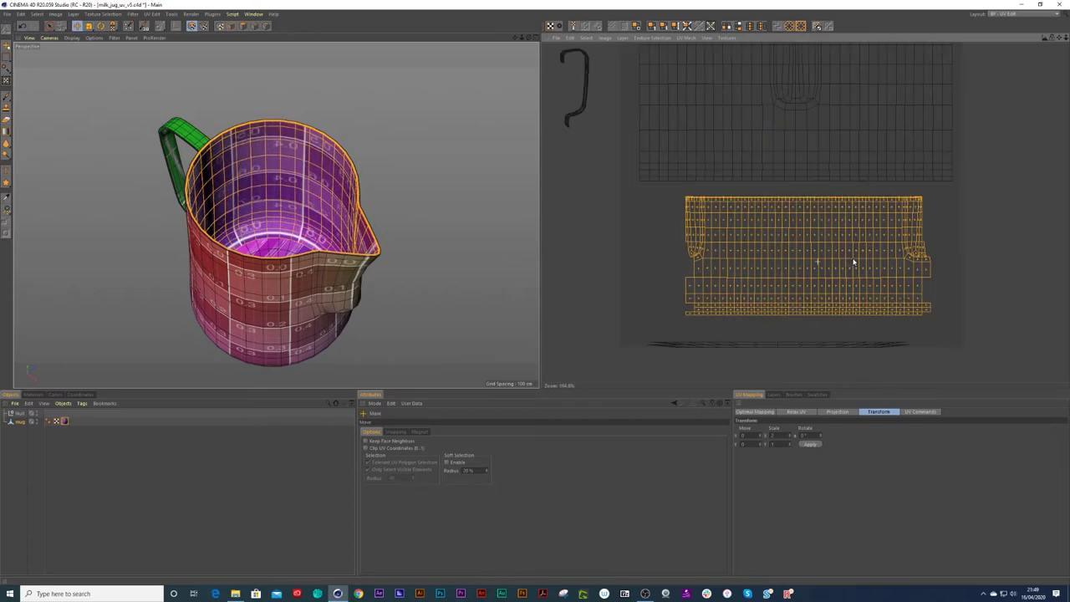
scroll(291, 224, up, 1)
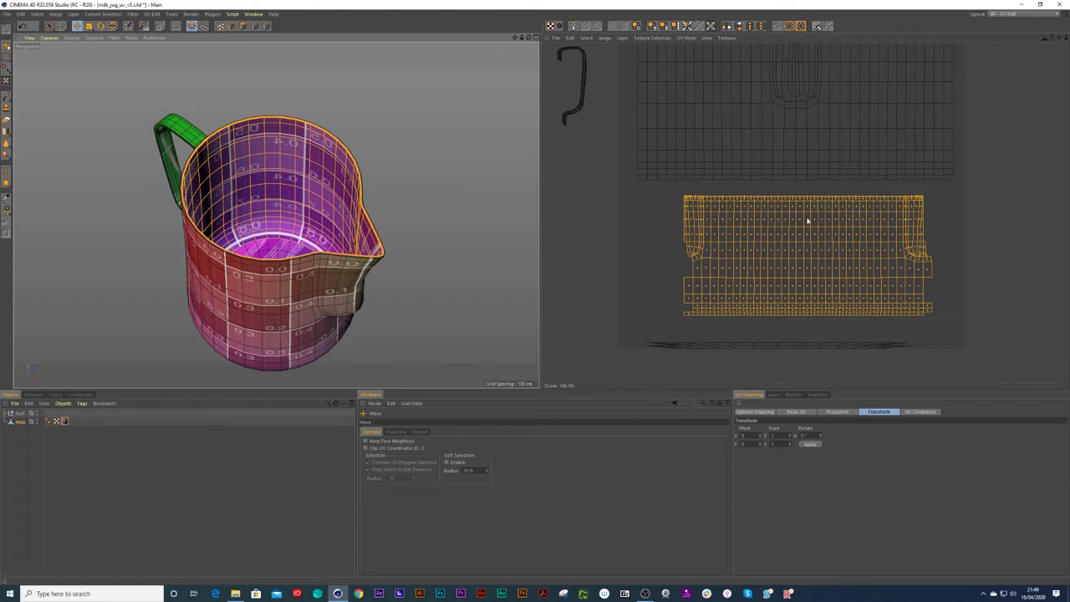
scroll(784, 240, down, 1)
scroll(781, 242, down, 3)
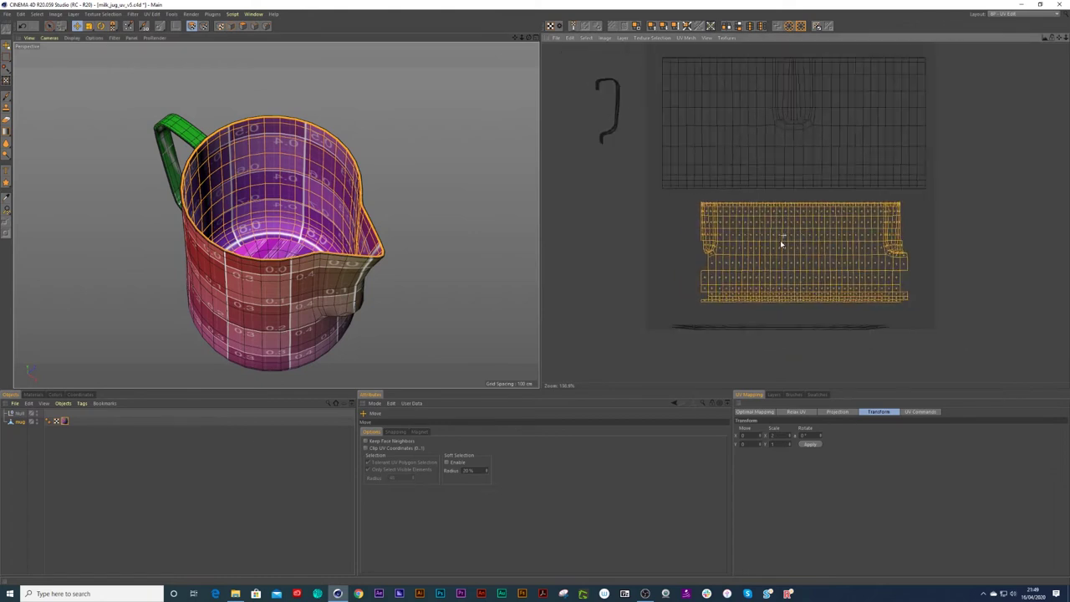
scroll(775, 247, down, 3)
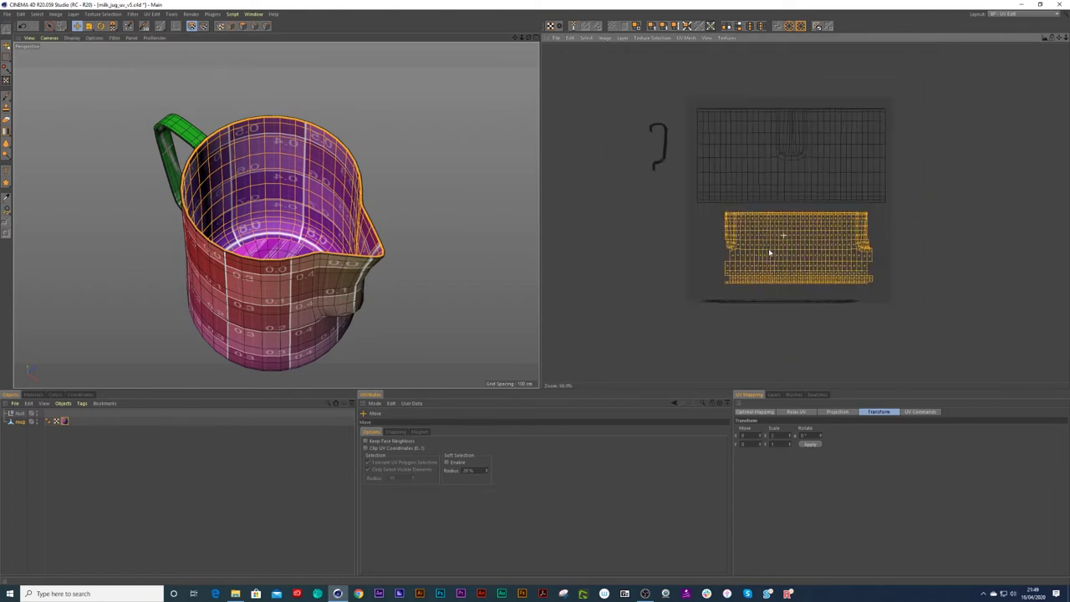
- Move the selected inner-wall UV island above the texture area, clear of the outer-wall island
scroll(749, 305, down, 2)
drag(751, 297, 736, 105)
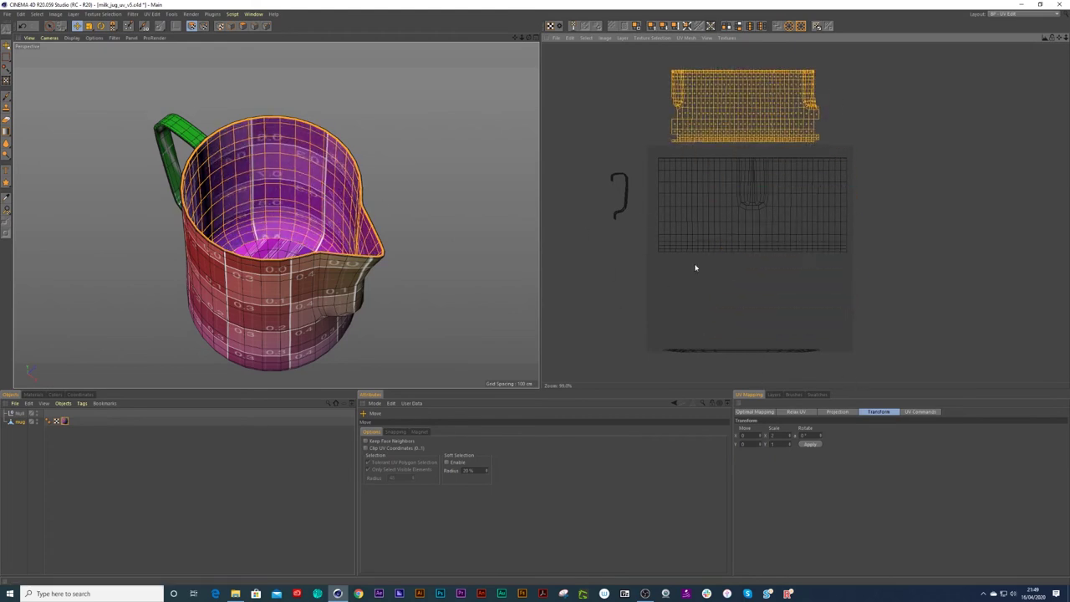
scroll(284, 209, up, 5)
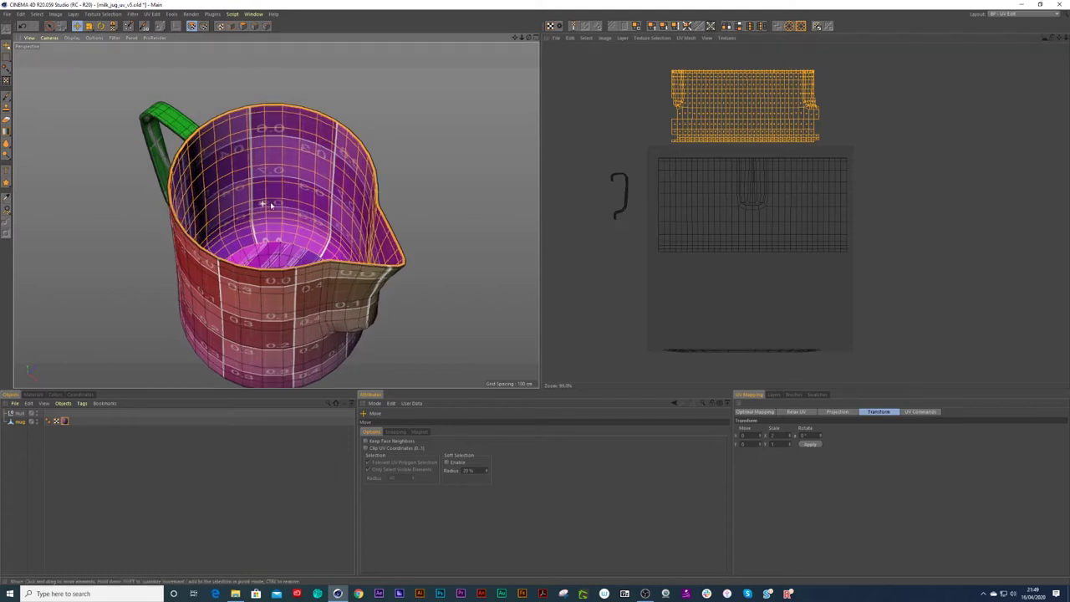
- Select the left half of the inner-wall UV island, up to its vertical centre line, with Live Selection
alt+drag(284, 209, 332, 146)
alt+middle_drag(342, 113, 344, 179)
alt+right_drag(345, 179, 365, 180)
alt+drag(366, 180, 420, 161)
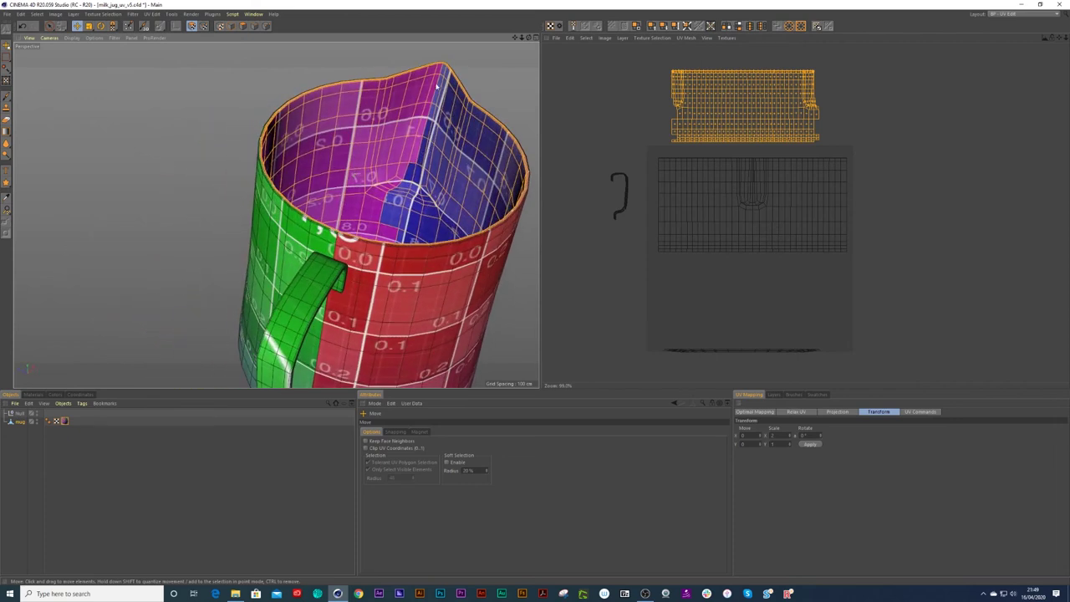
alt+drag(425, 162, 228, 207)
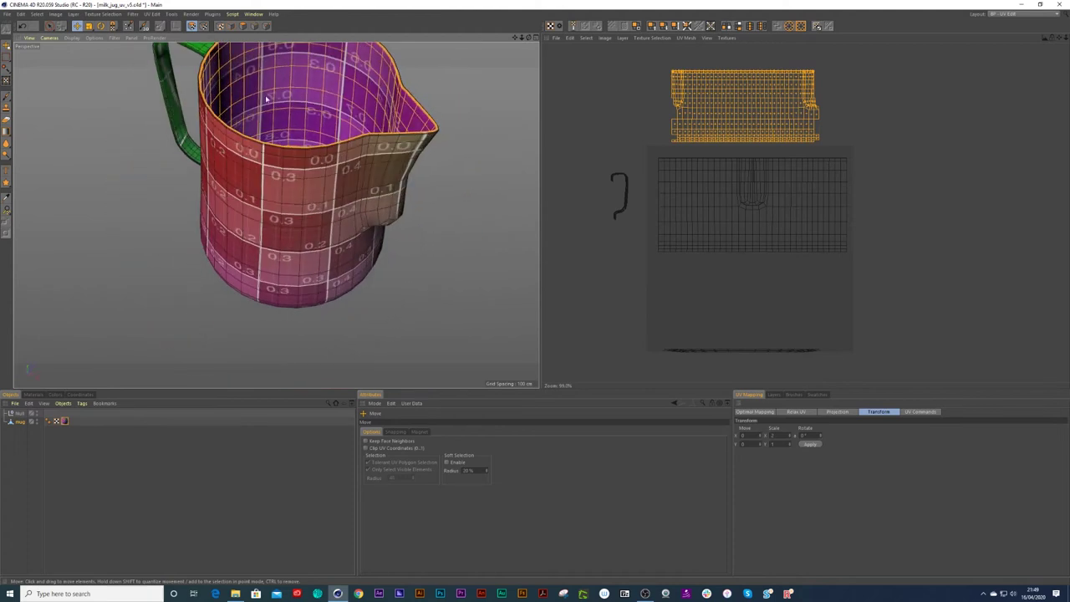
scroll(735, 110, up, 4)
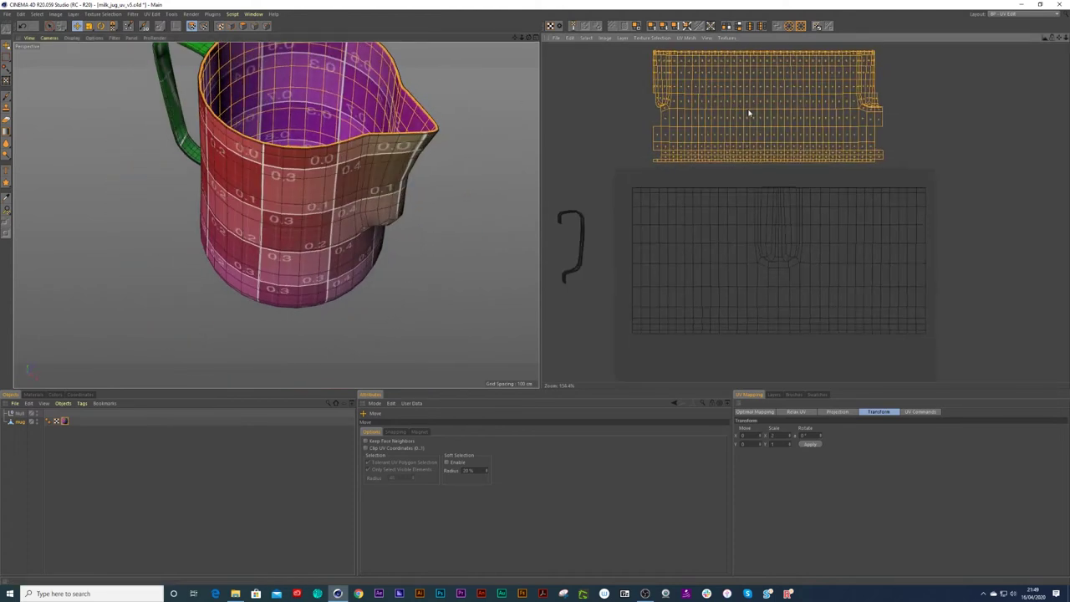
scroll(738, 117, down, 1)
alt+middle_drag(737, 118, 731, 187)
key(space)
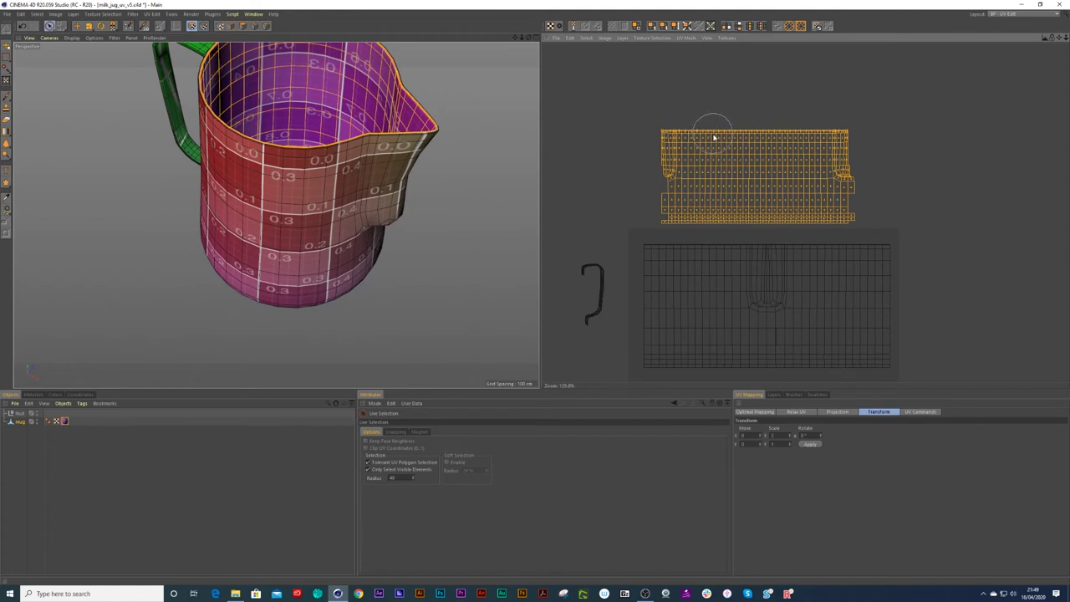
drag(677, 138, 721, 139)
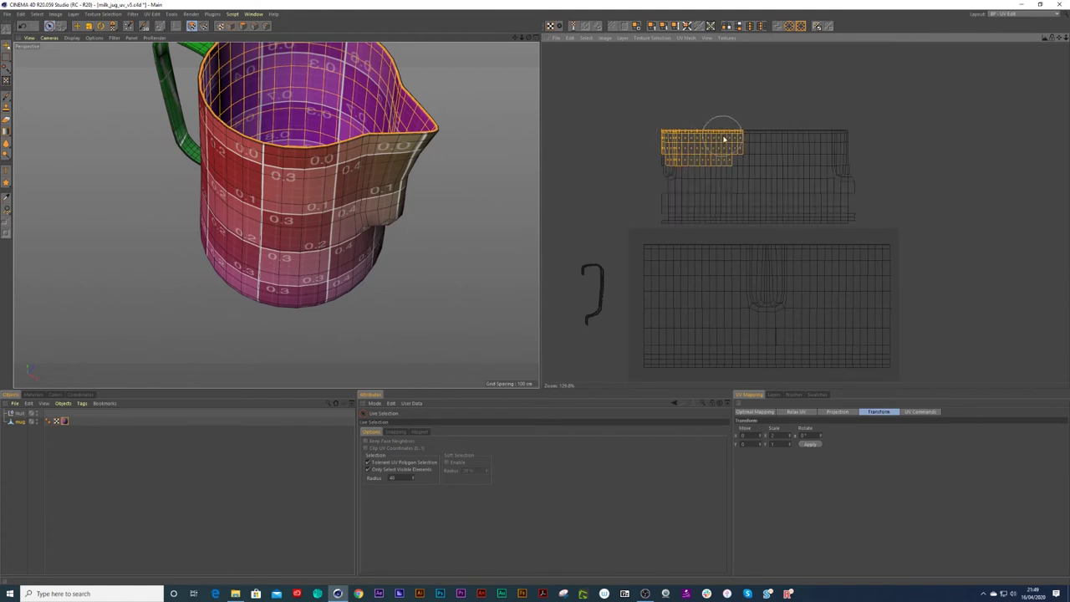
mouse_move(721, 142)
mouse_down()
mouse_move(676, 204)
mouse_move(702, 215)
mouse_move(716, 197)
mouse_up()
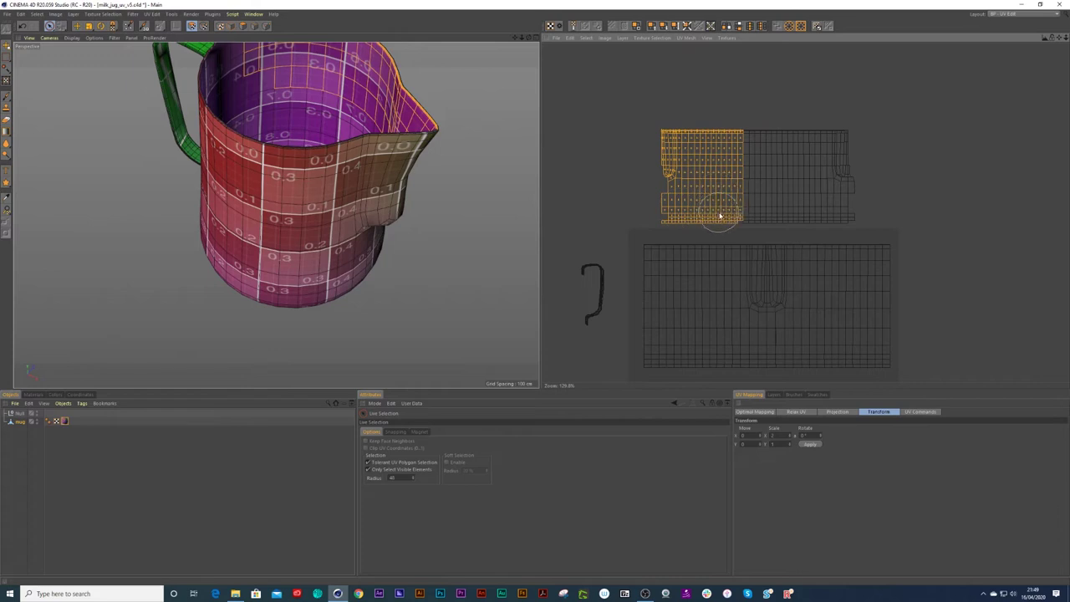
alt+drag(286, 72, 254, 107)
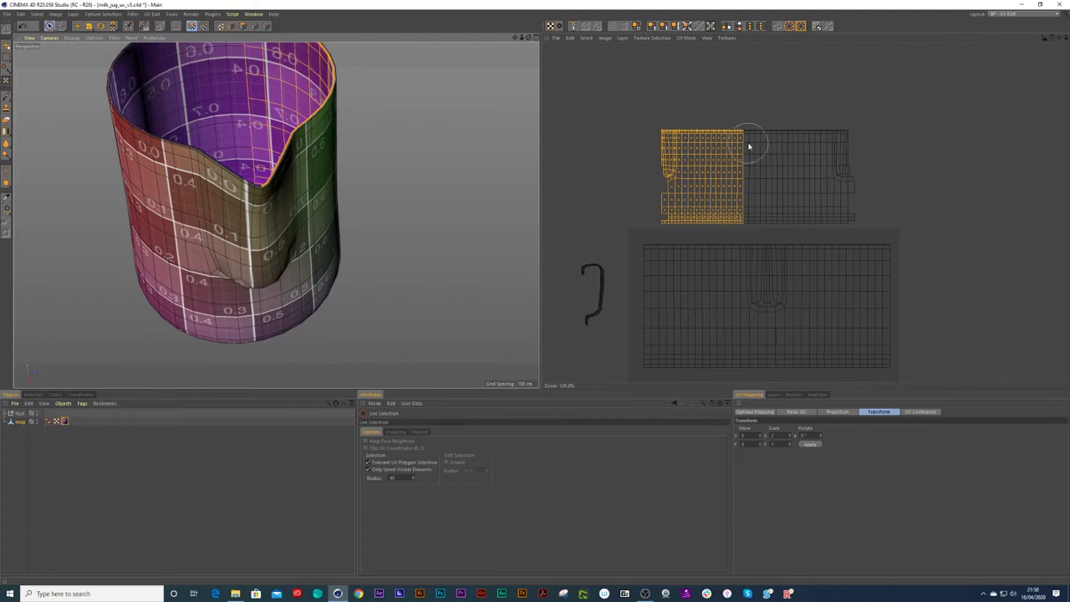
scroll(747, 148, up, 5)
drag(727, 128, 728, 267)
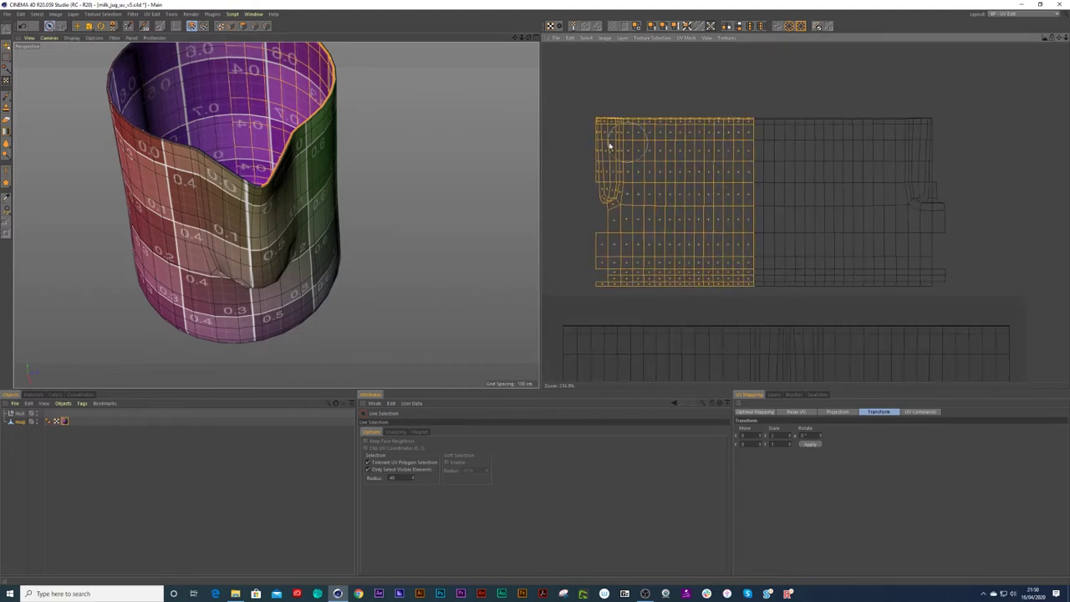
scroll(229, 141, down, 2)
alt+drag(236, 159, 468, 186)
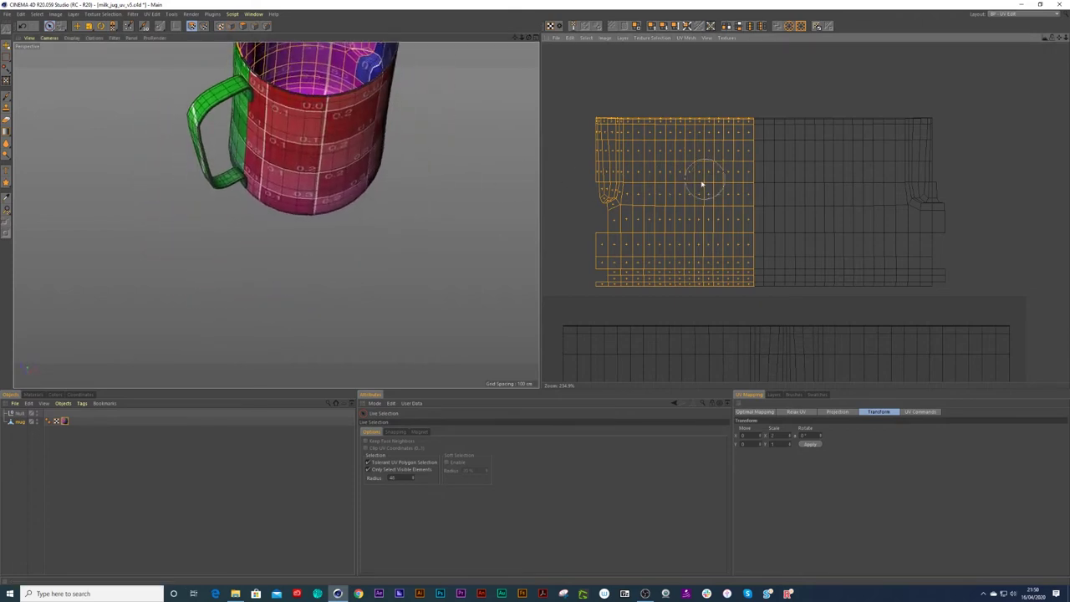
- Move the selected half of the inner-wall UVs across to the right side of the remaining half
scroll(699, 182, down, 4)
alt+middle_drag(685, 191, 638, 197)
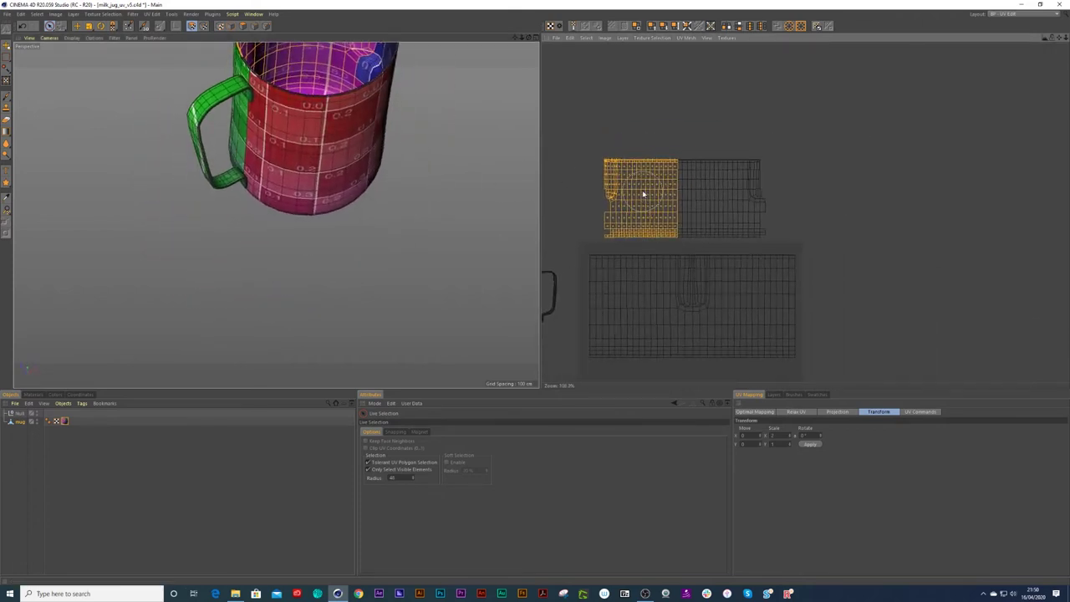
key(e)
drag(644, 193, 790, 187)
scroll(796, 191, up, 6)
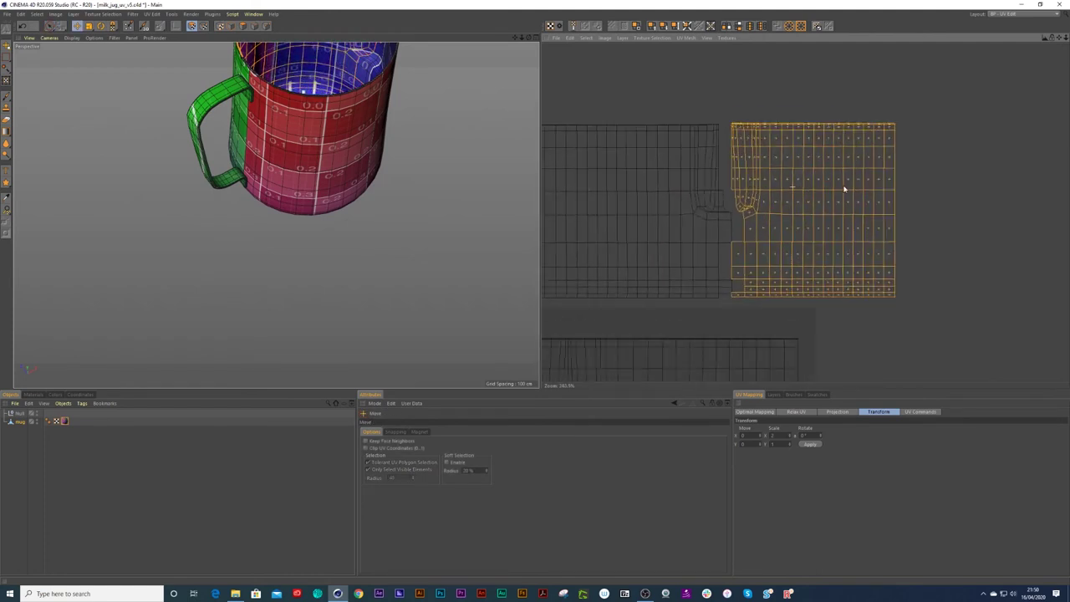
- Align the moved half's spout-side edge with the matching edge of the other half, closing the gap between them
scroll(784, 184, up, 5)
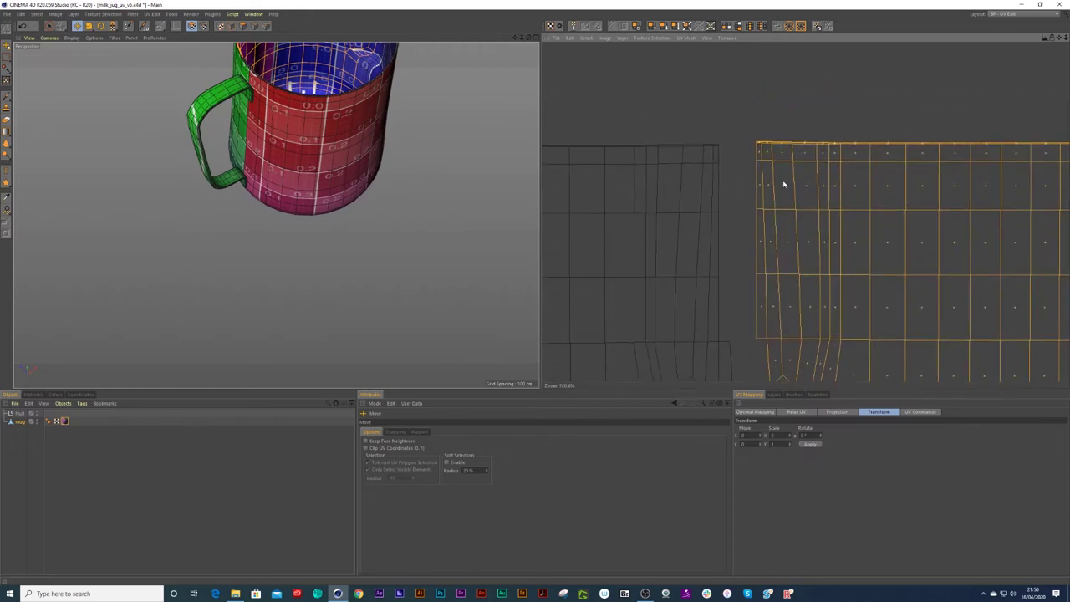
scroll(802, 172, up, 5)
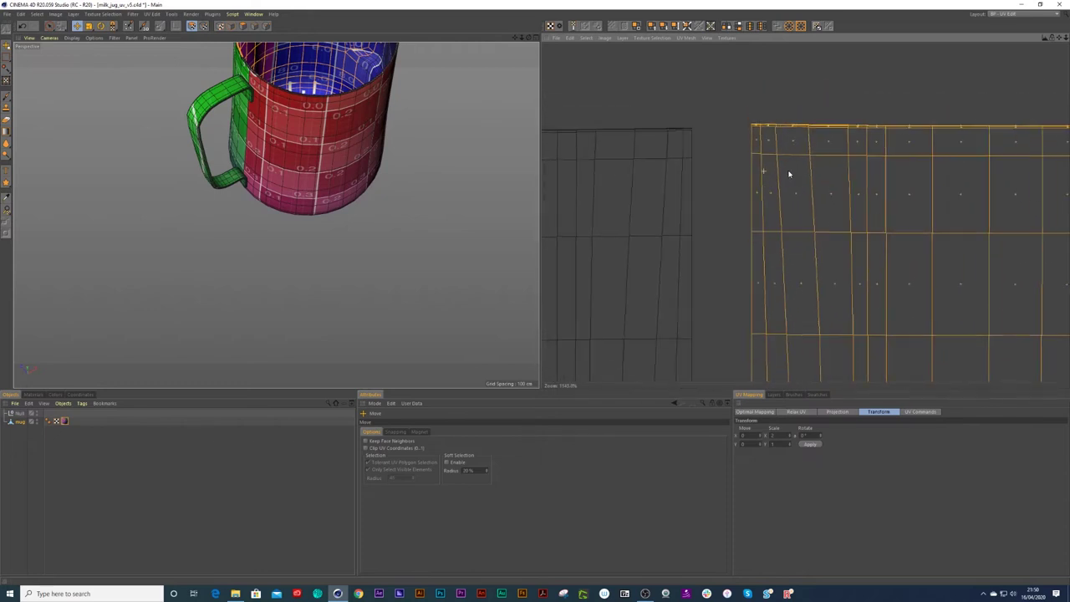
scroll(815, 174, up, 2)
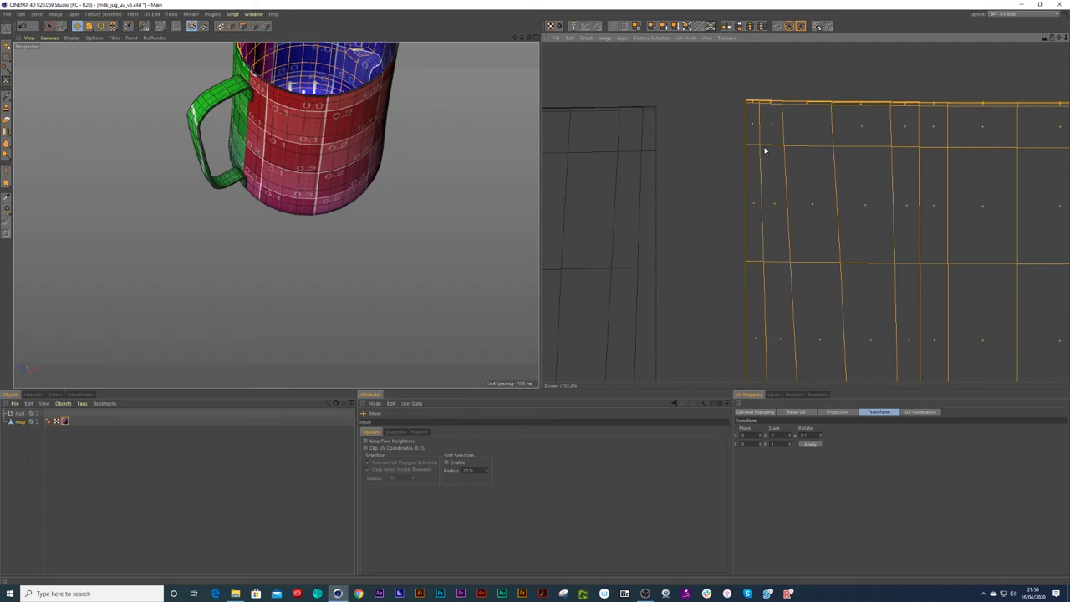
scroll(697, 160, up, 3)
scroll(707, 138, up, 1)
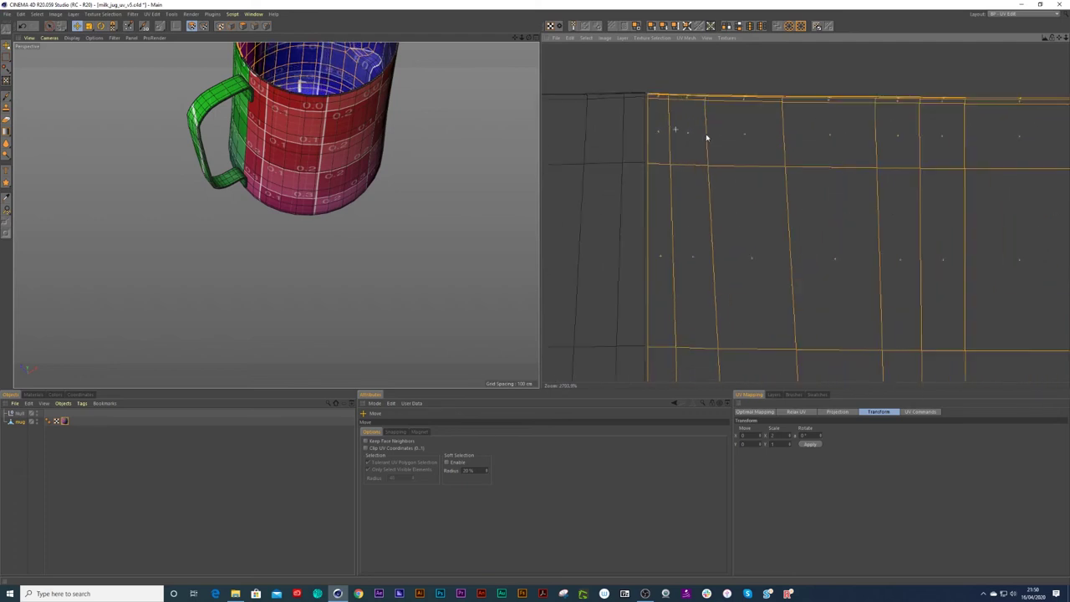
scroll(706, 138, up, 4)
scroll(752, 151, up, 1)
drag(667, 99, 653, 97)
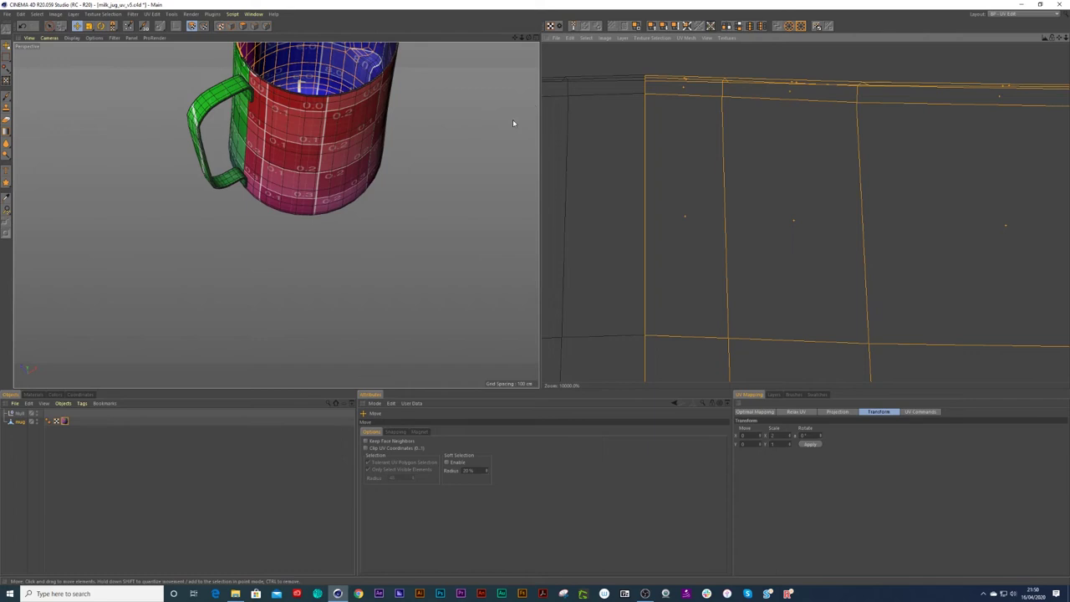
- Clear the half selection and select the entire rejoined inner-wall UV island with Live Selection
alt+drag(468, 145, 444, 179)
scroll(441, 173, down, 2)
alt+right_drag(404, 113, 480, 115)
alt+drag(425, 107, 360, 136)
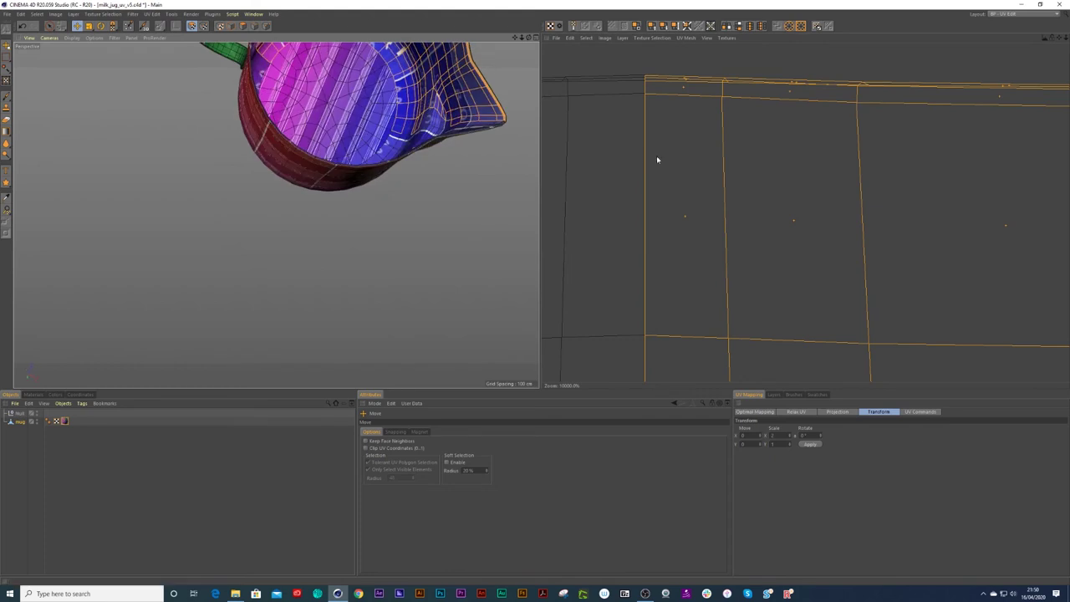
scroll(686, 180, down, 10)
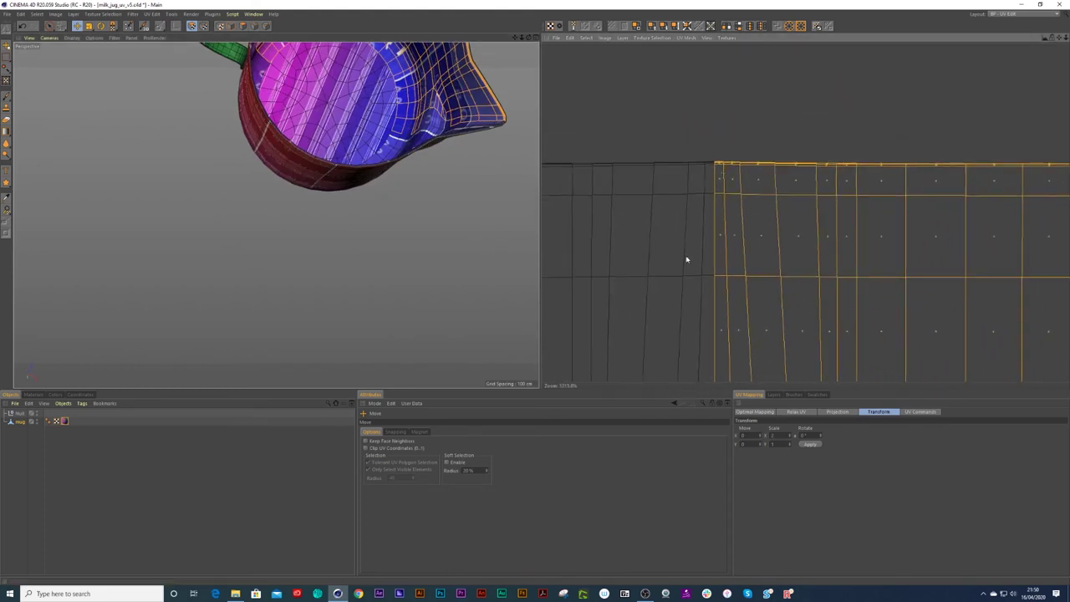
scroll(629, 273, down, 8)
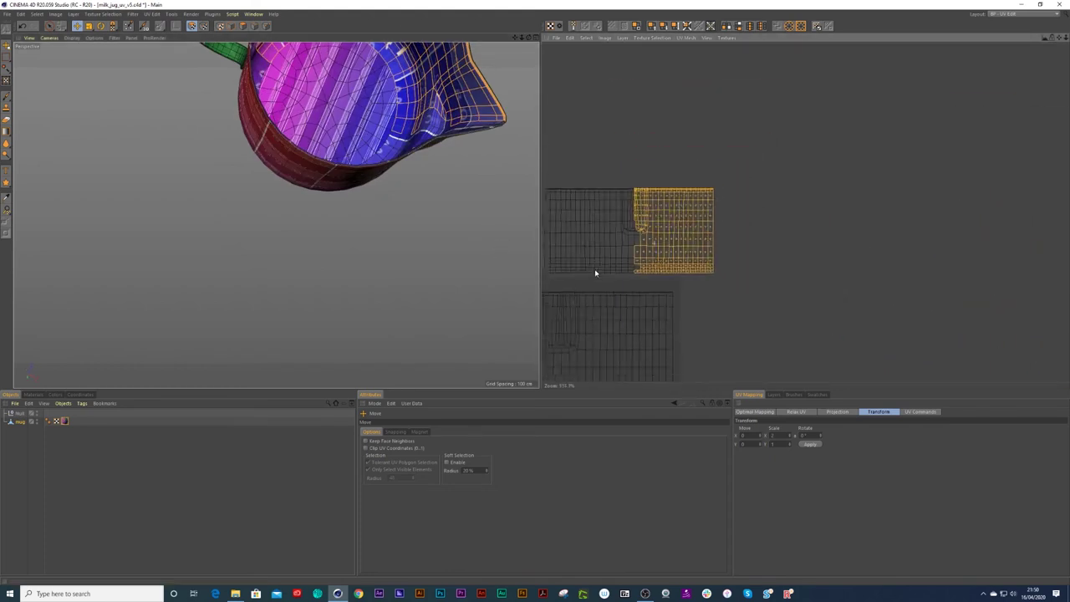
alt+middle_drag(615, 250, 684, 232)
key(space)
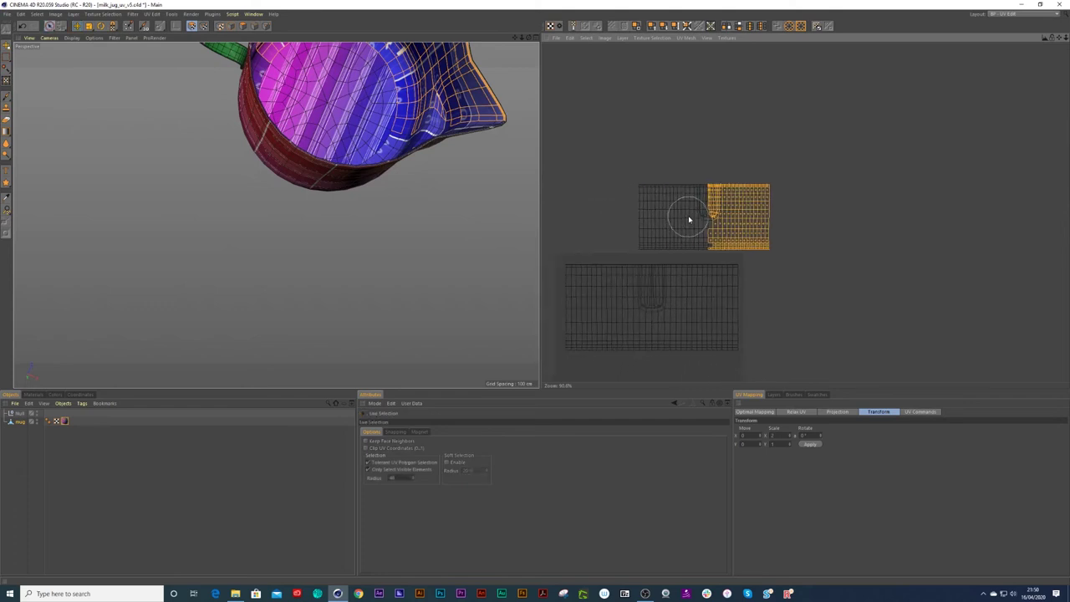
scroll(690, 220, down, 3)
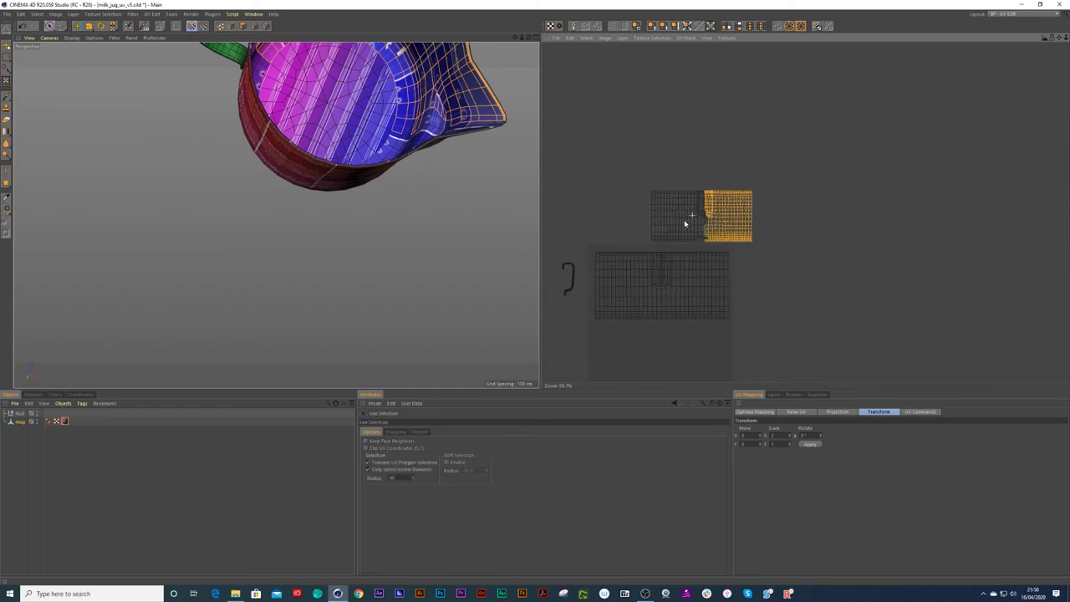
click(715, 142)
scroll(693, 222, up, 4)
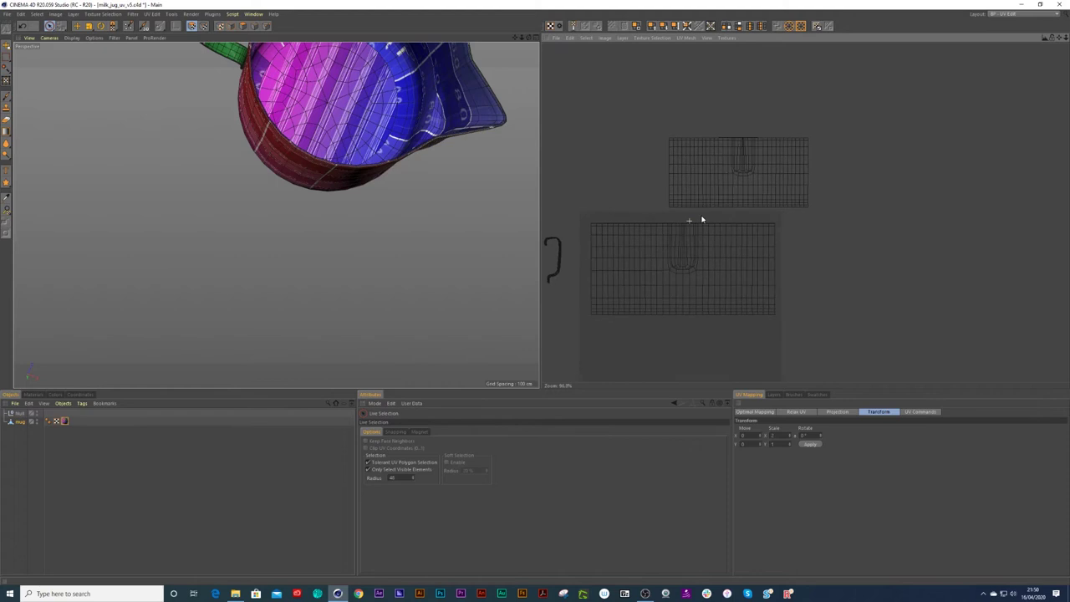
alt+middle_drag(733, 216, 755, 191)
scroll(757, 229, down, 1)
mouse_move(721, 106)
mouse_down()
mouse_move(722, 140)
mouse_move(841, 143)
mouse_move(757, 111)
mouse_up()
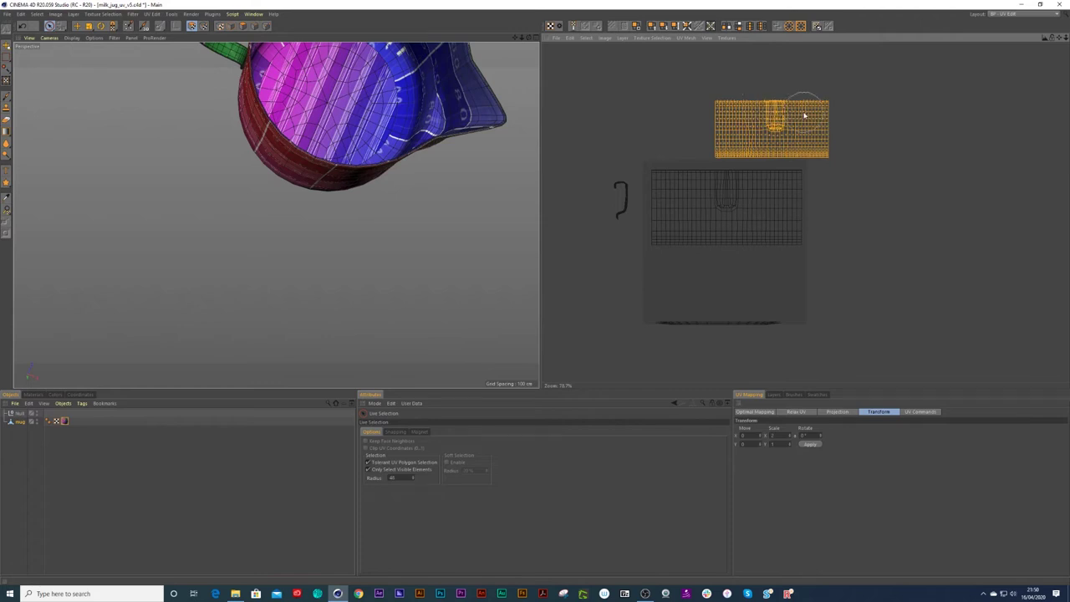
- Move the rejoined inner-wall UV island so it sits centred above the outer-wall island
key(t)
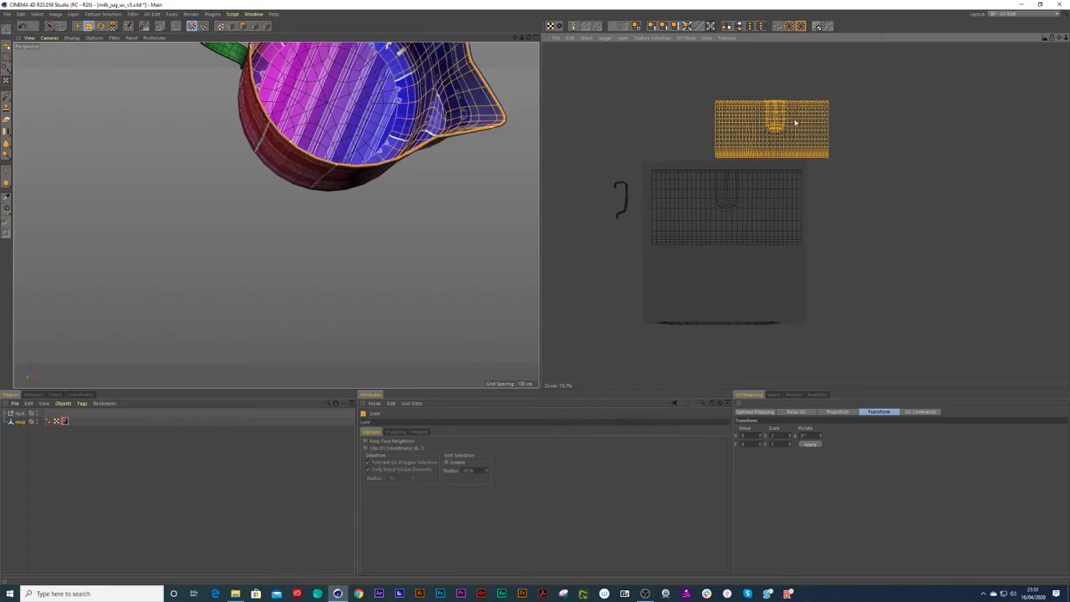
key(e)
drag(781, 125, 732, 143)
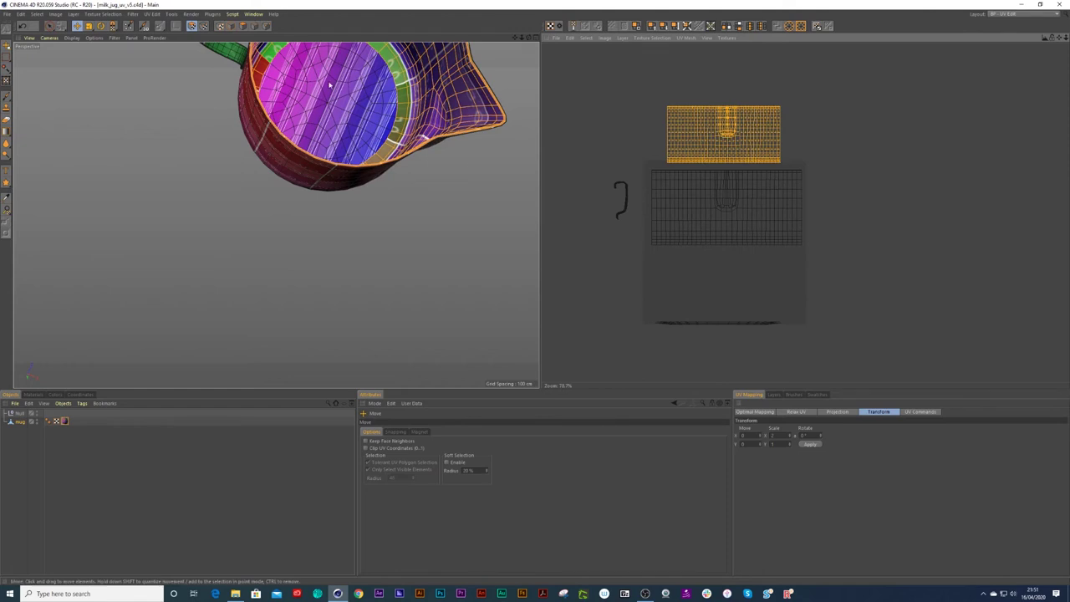
- Select the outer polygon loop on the jug's underside with Loop Selection in Polygons mode
middle_click(402, 155)
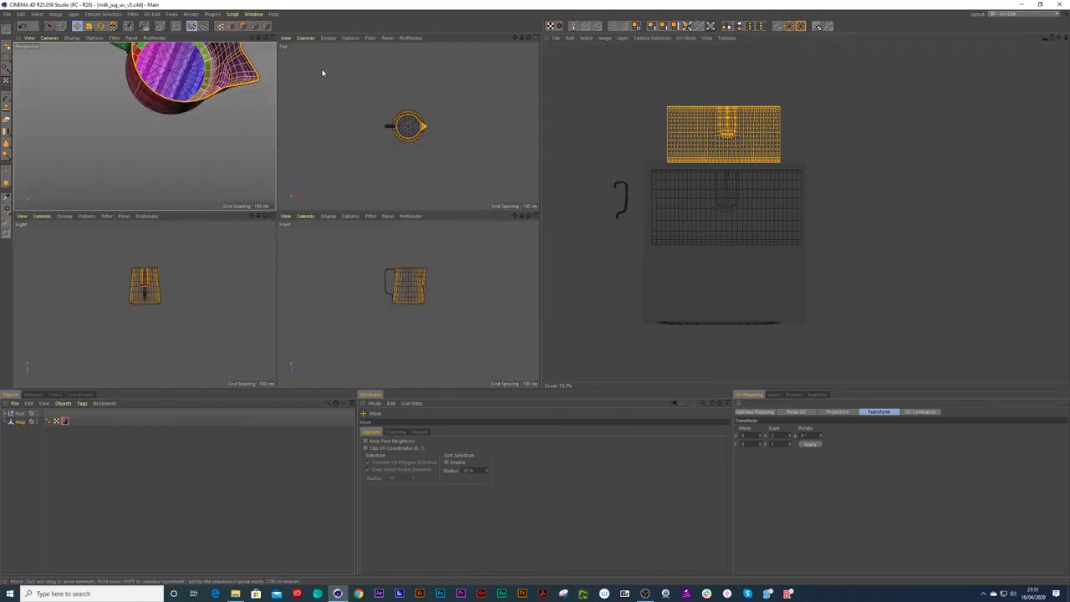
key(F1)
scroll(376, 126, down, 2)
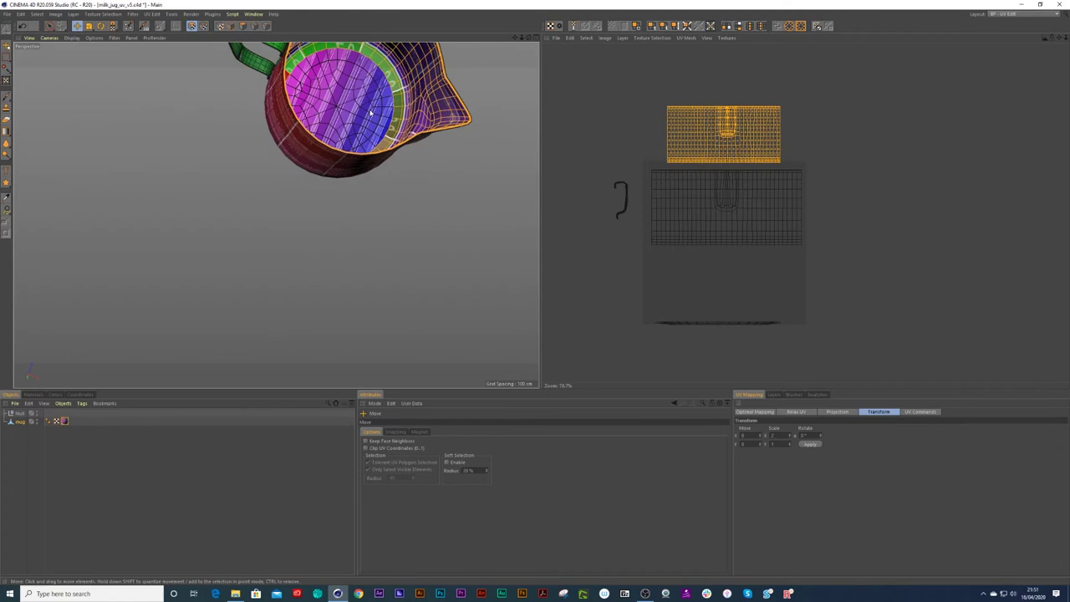
alt+middle_drag(371, 131, 360, 208)
scroll(361, 213, up, 1)
alt+drag(371, 170, 276, 264)
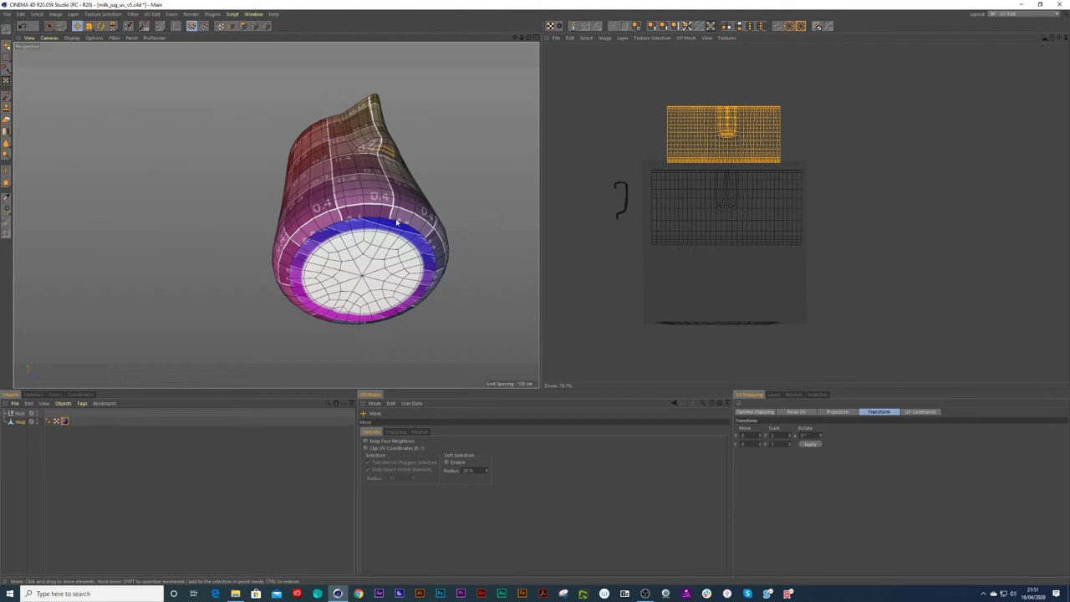
scroll(359, 269, up, 2)
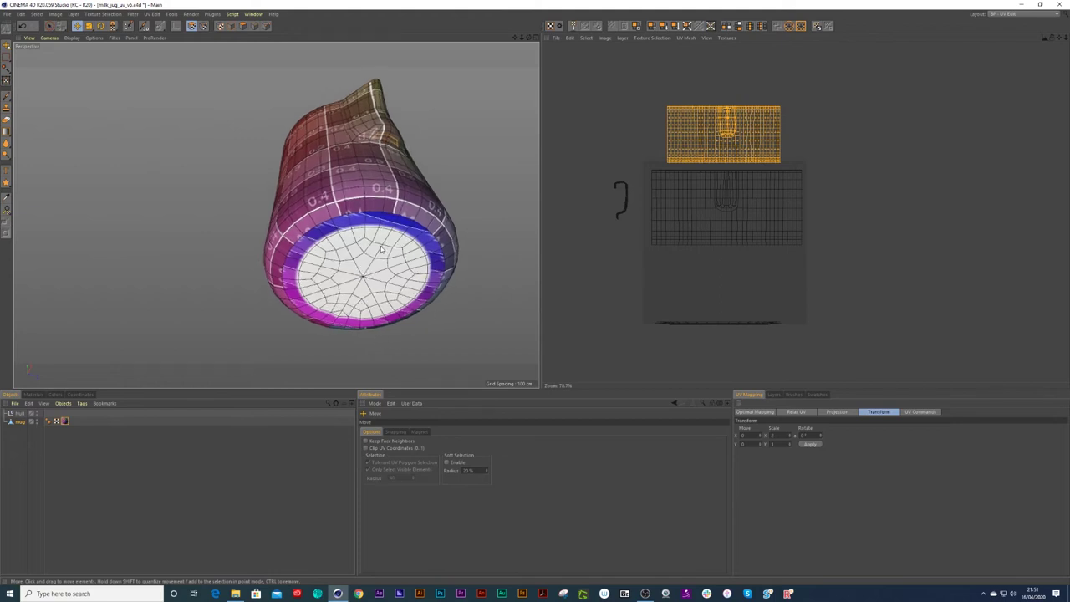
key(space)
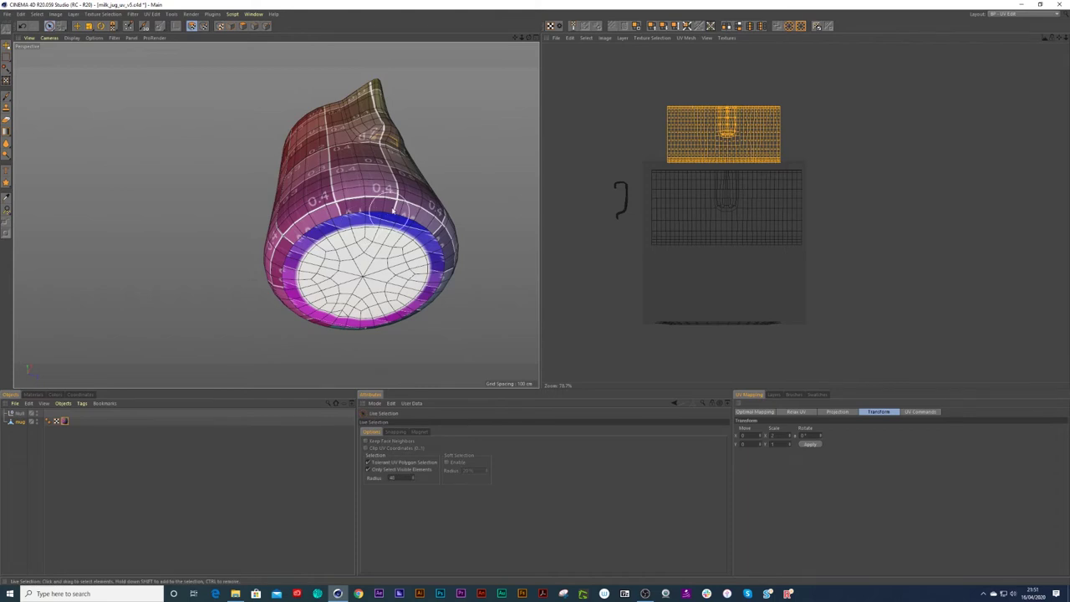
click(243, 26)
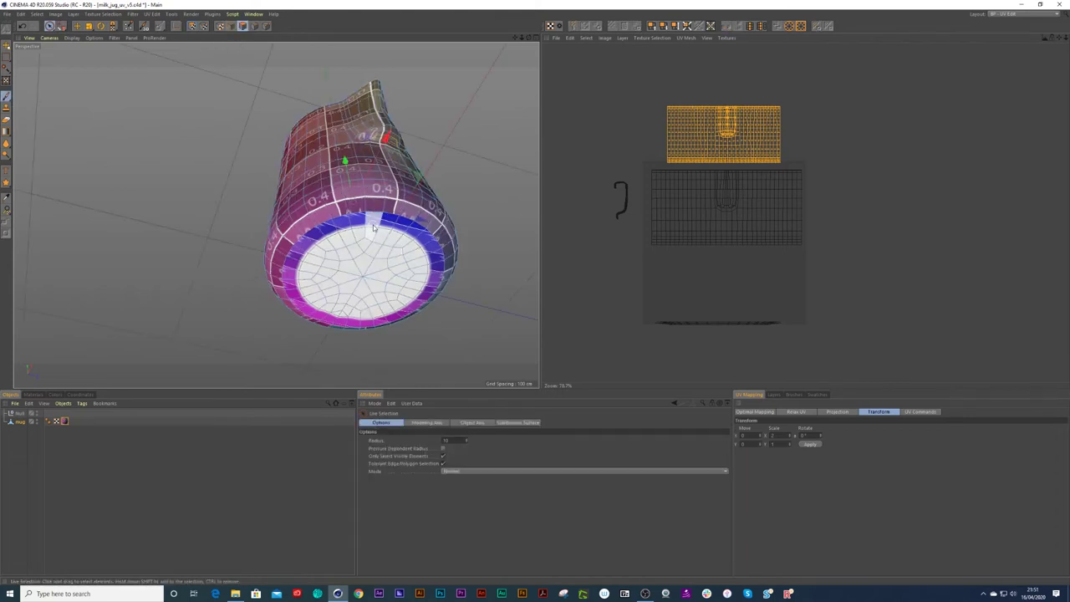
key(u)
key(l)
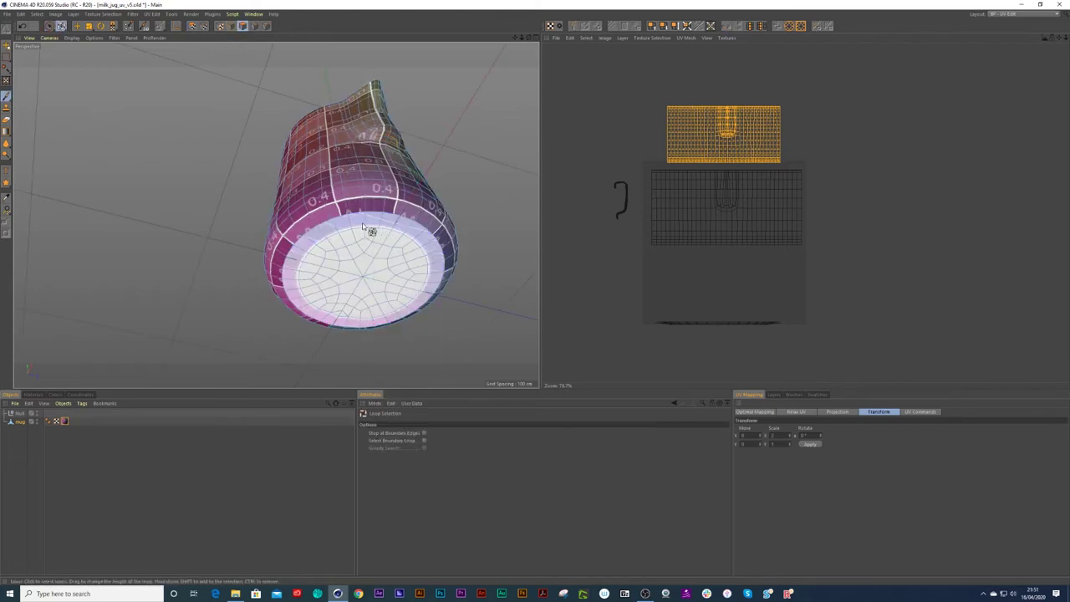
click(363, 227)
- Extend the loop selection across the whole underside of the jug with Fill Selection
key(u)
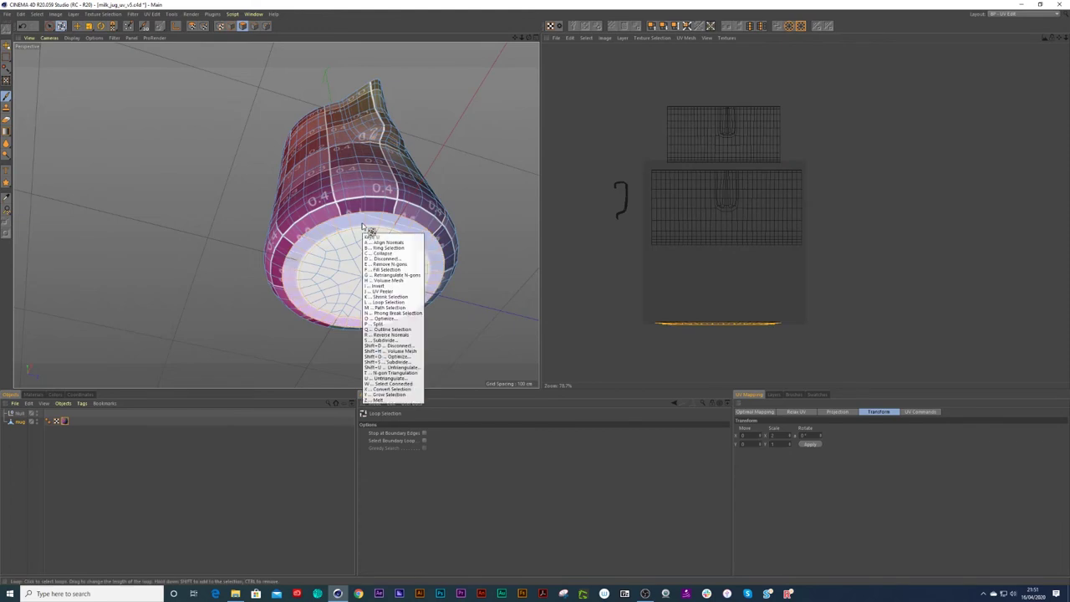
key(f)
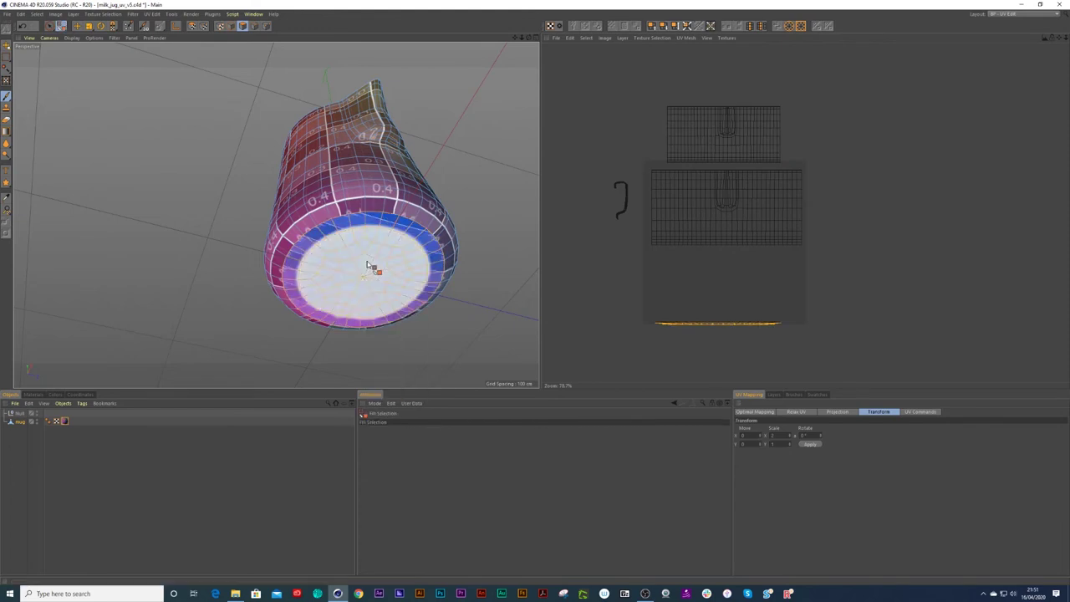
click(375, 278)
- Move the texture tag from the mug to the Null and project the underside UVs with Frontal mapping from the Top view
click(55, 418)
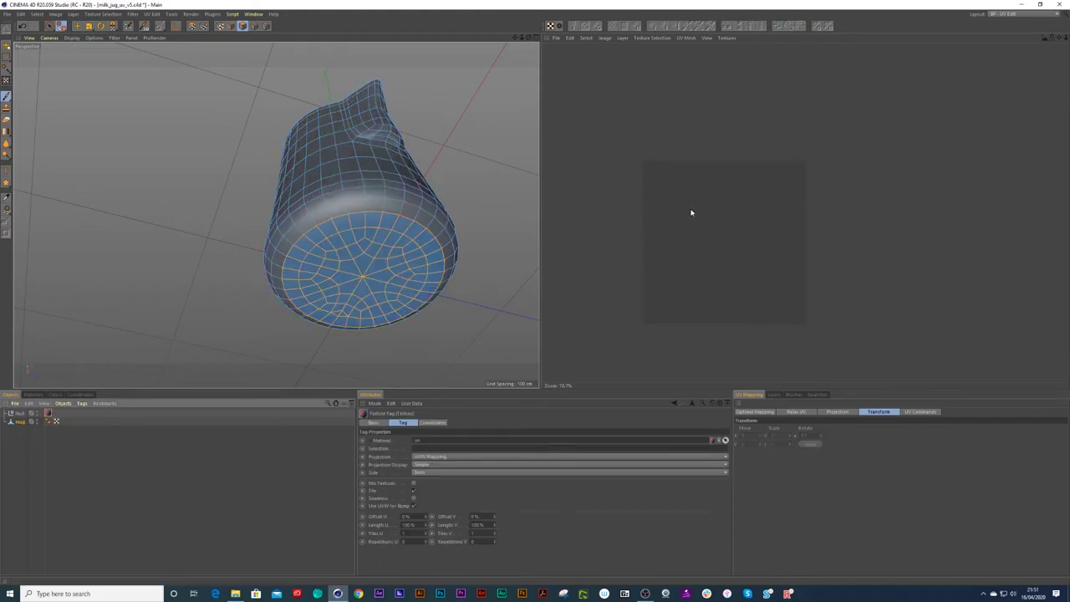
click(56, 422)
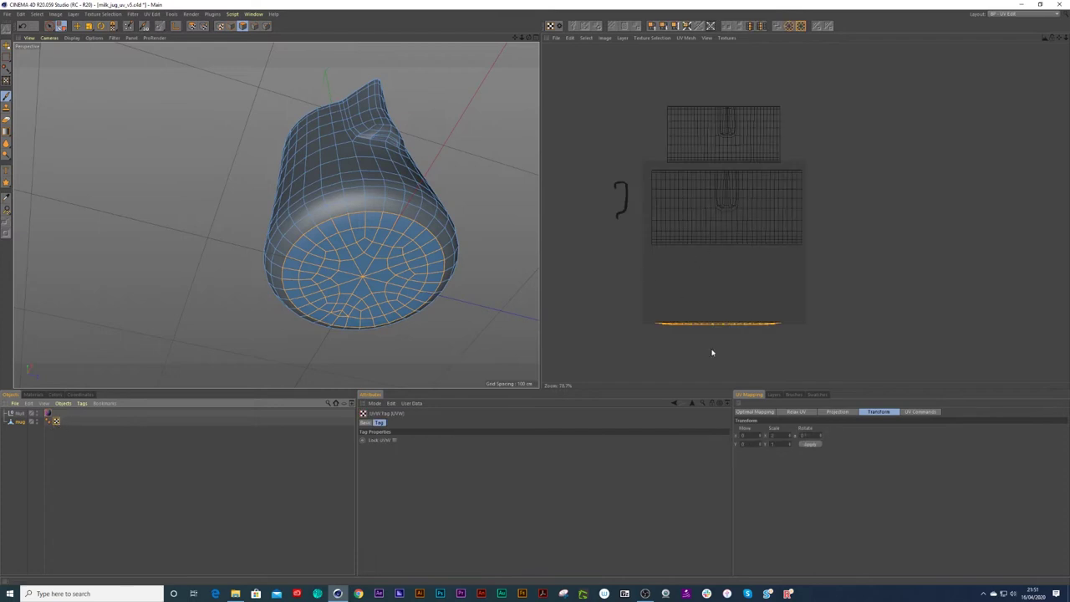
middle_click(412, 79)
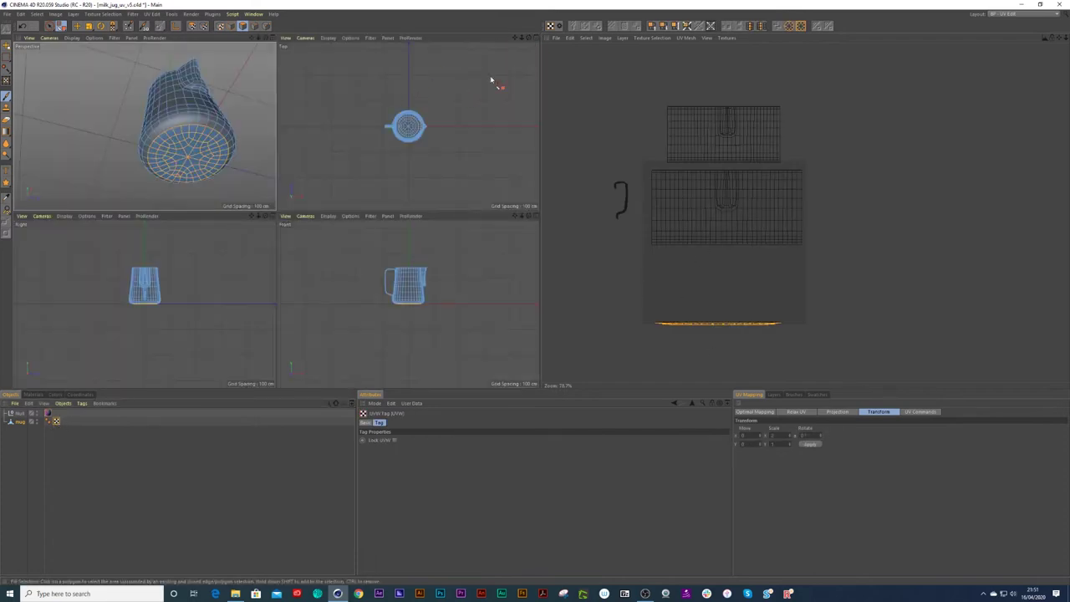
middle_click(518, 100)
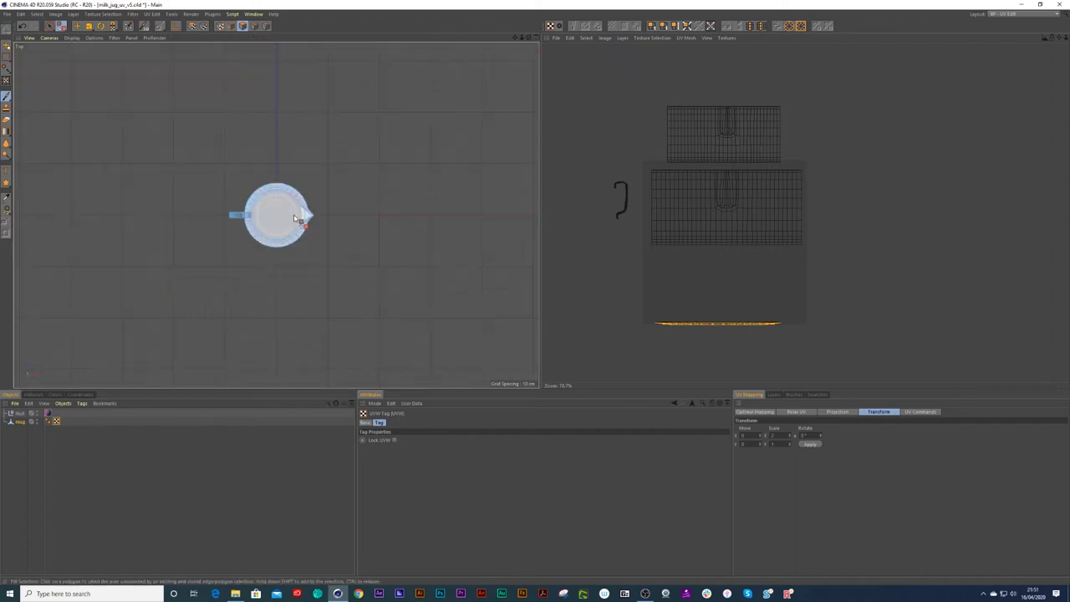
click(837, 411)
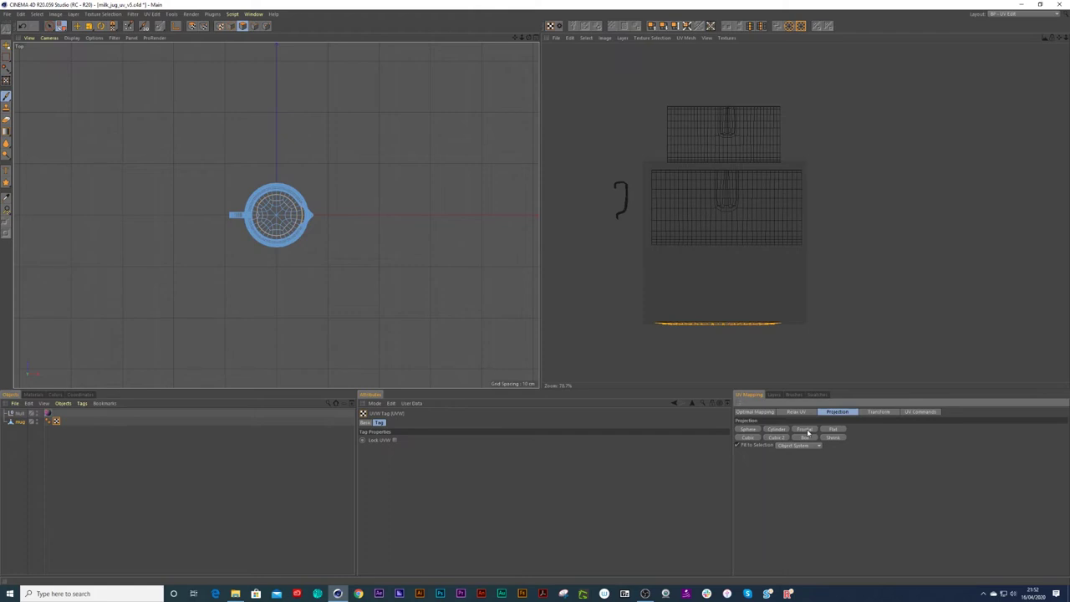
click(806, 429)
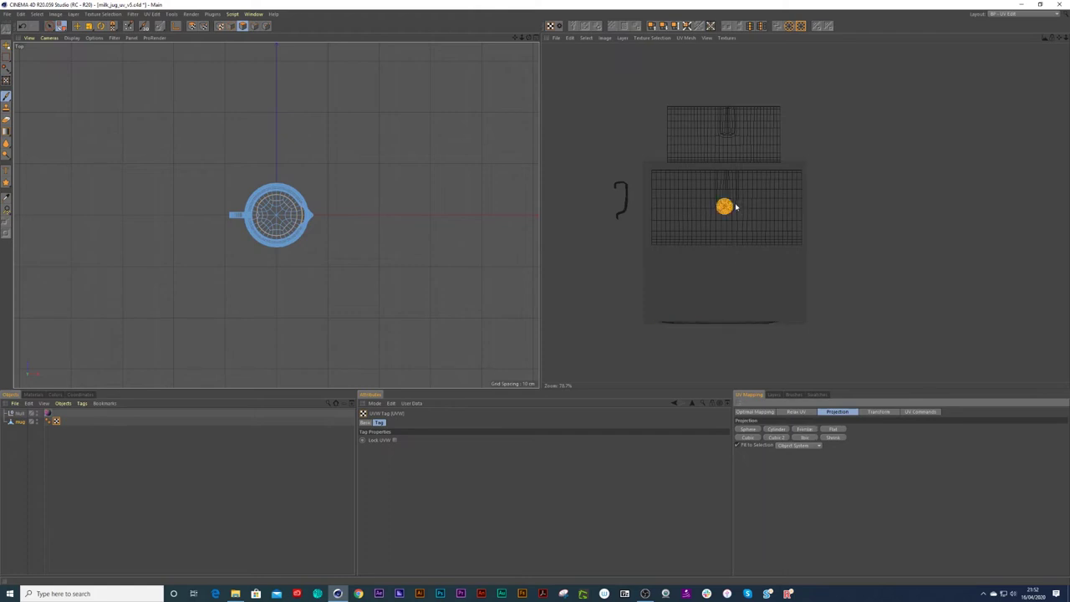
- Move the underside's UV disc into the free area below the outer-wall island's left end and scale it up
scroll(749, 209, up, 5)
scroll(864, 201, down, 2)
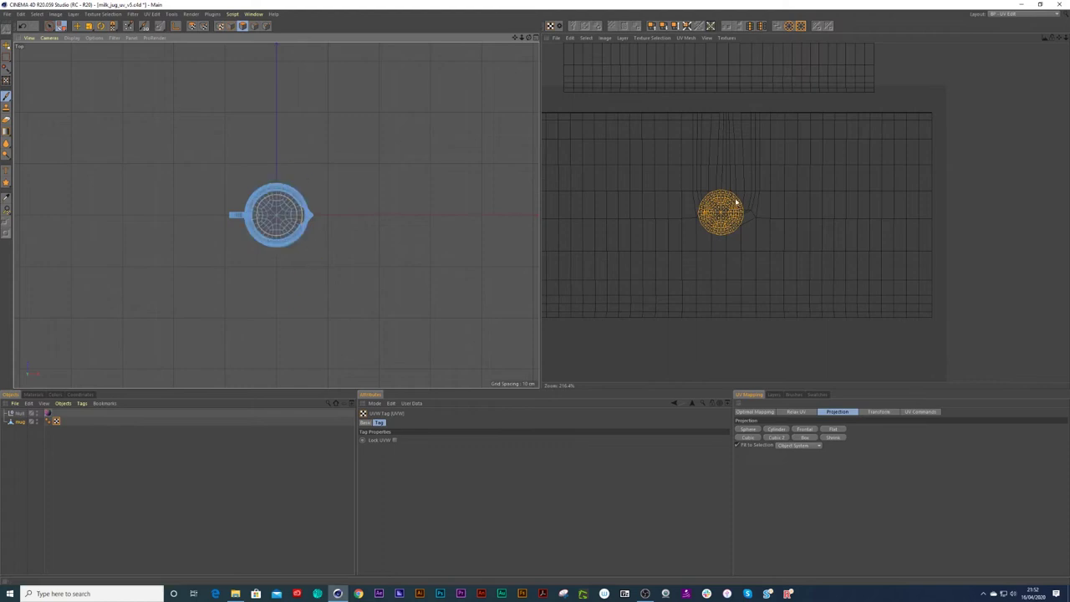
scroll(728, 232, down, 6)
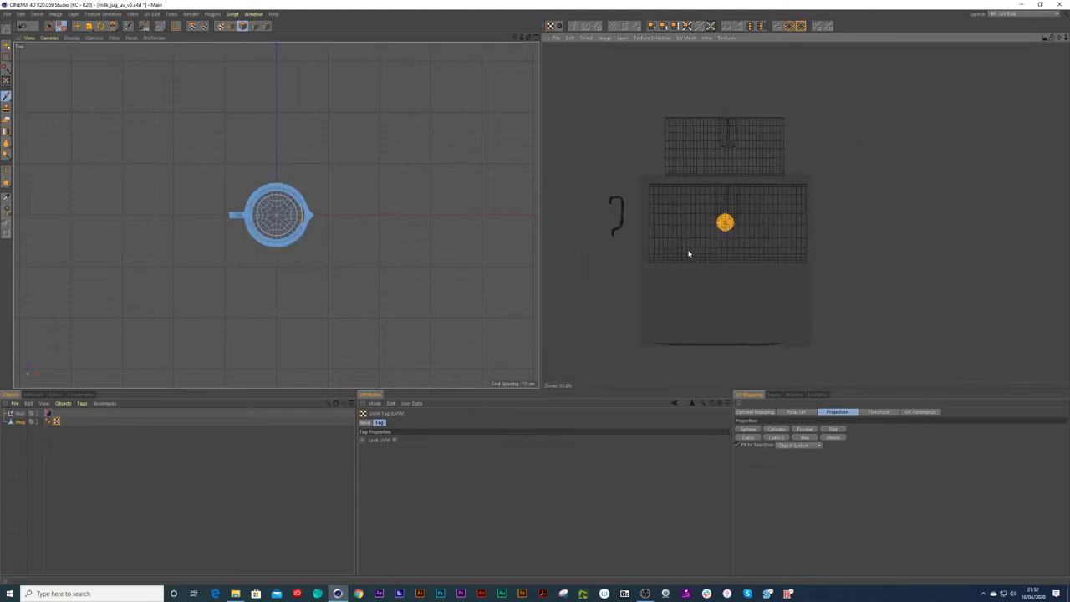
key(e)
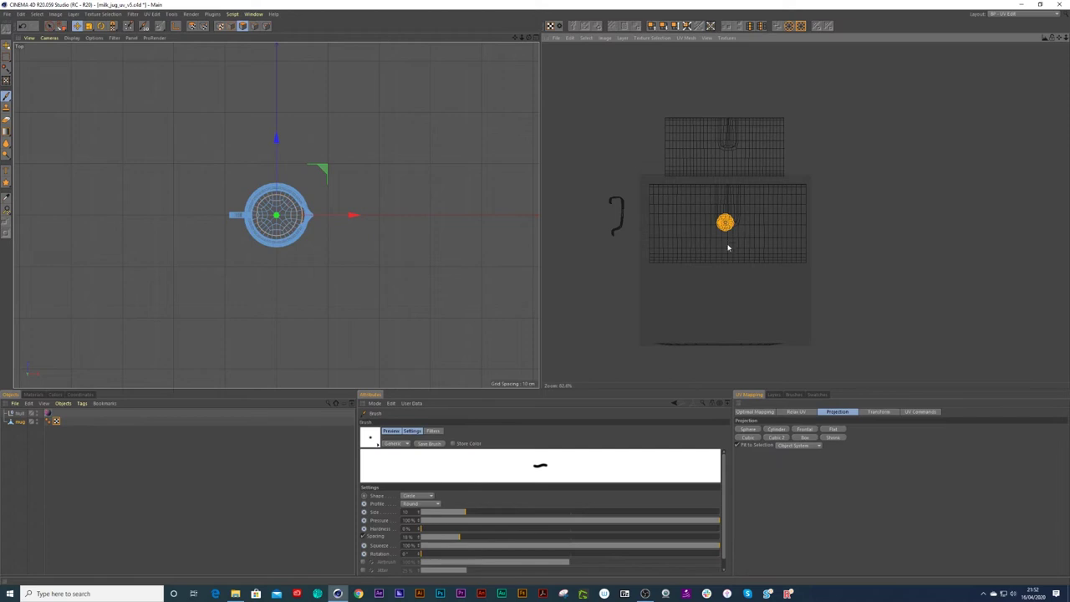
click(191, 26)
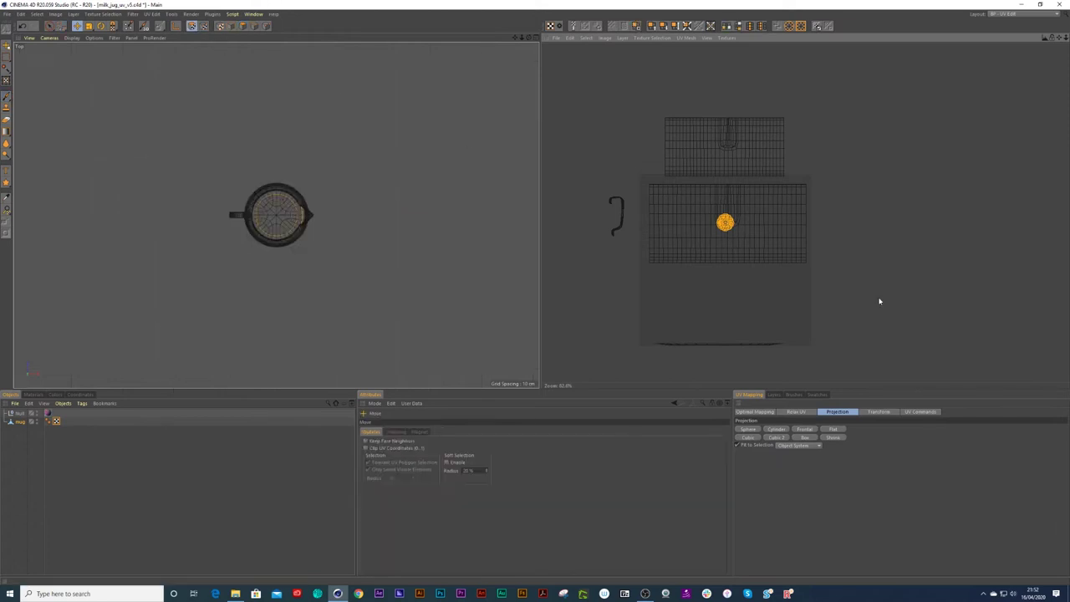
drag(725, 227, 671, 296)
scroll(691, 292, up, 3)
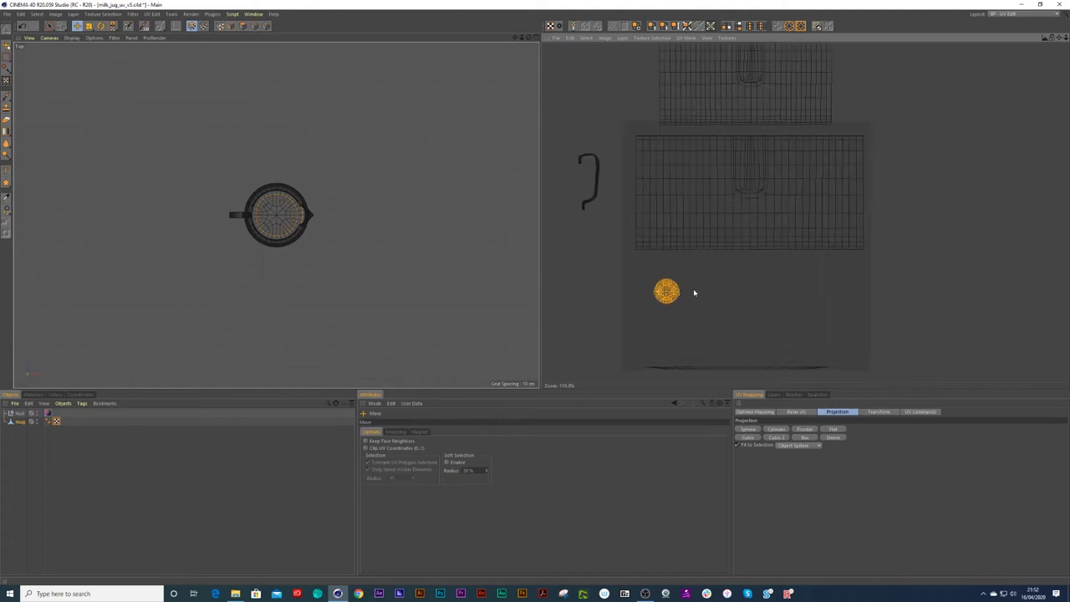
drag(683, 292, 1067, 268)
- Select the outer polygon loop of the jug's inside floor with Loop Selection in Polygons mode
middle_click(435, 84)
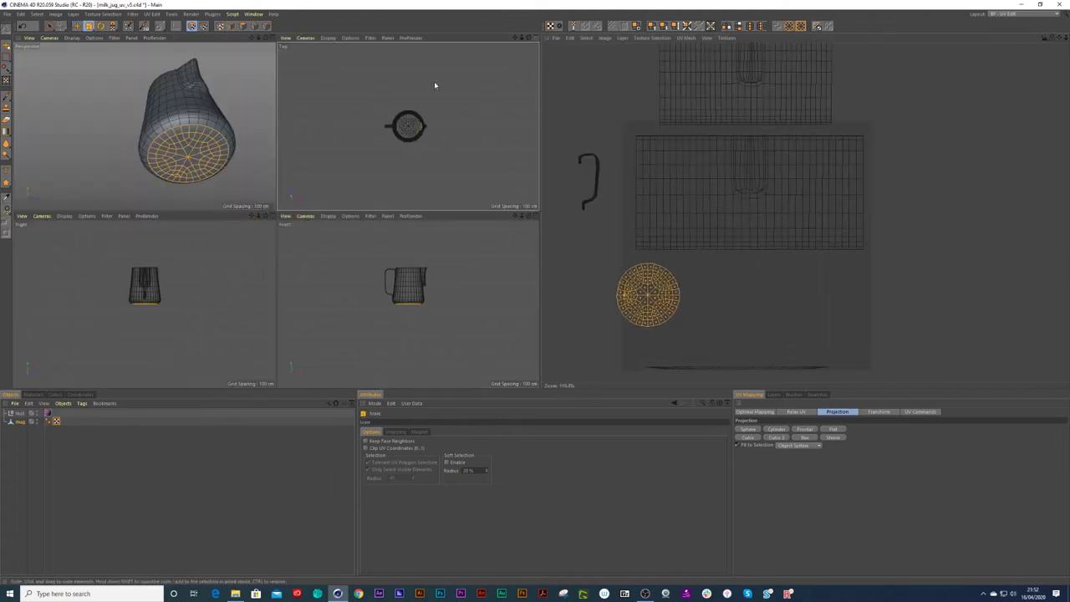
click(273, 39)
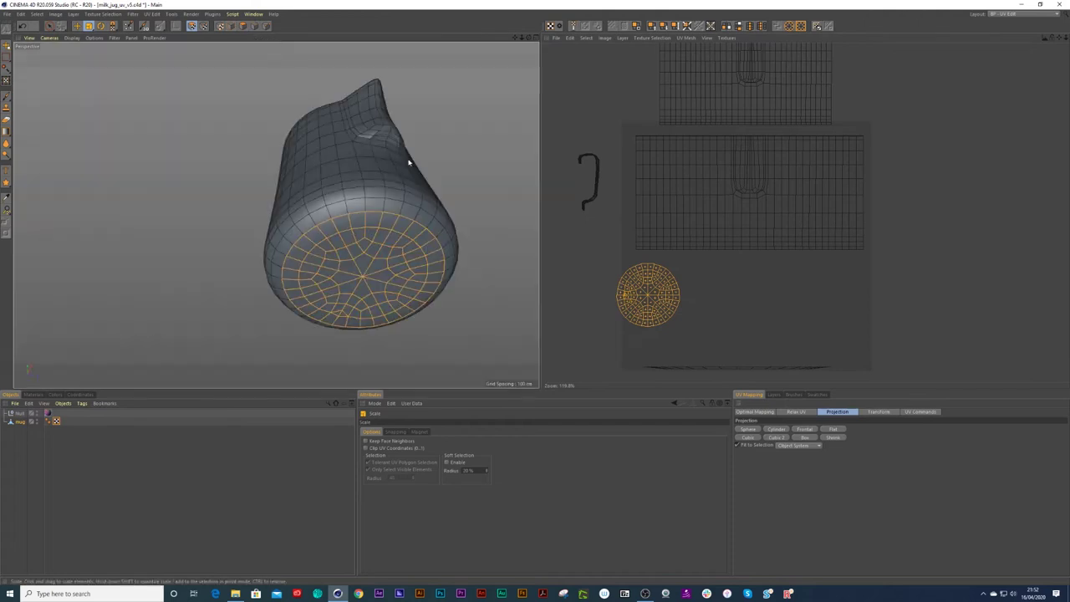
scroll(382, 173, down, 1)
alt+drag(363, 159, 378, 134)
key(space)
drag(344, 97, 317, 95)
click(243, 26)
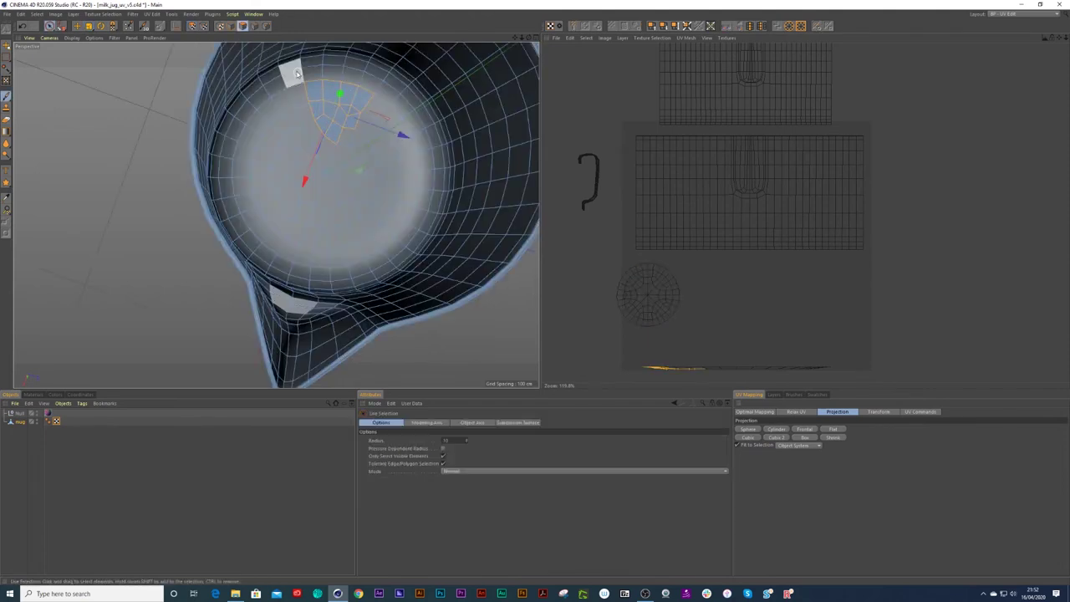
key(u)
key(l)
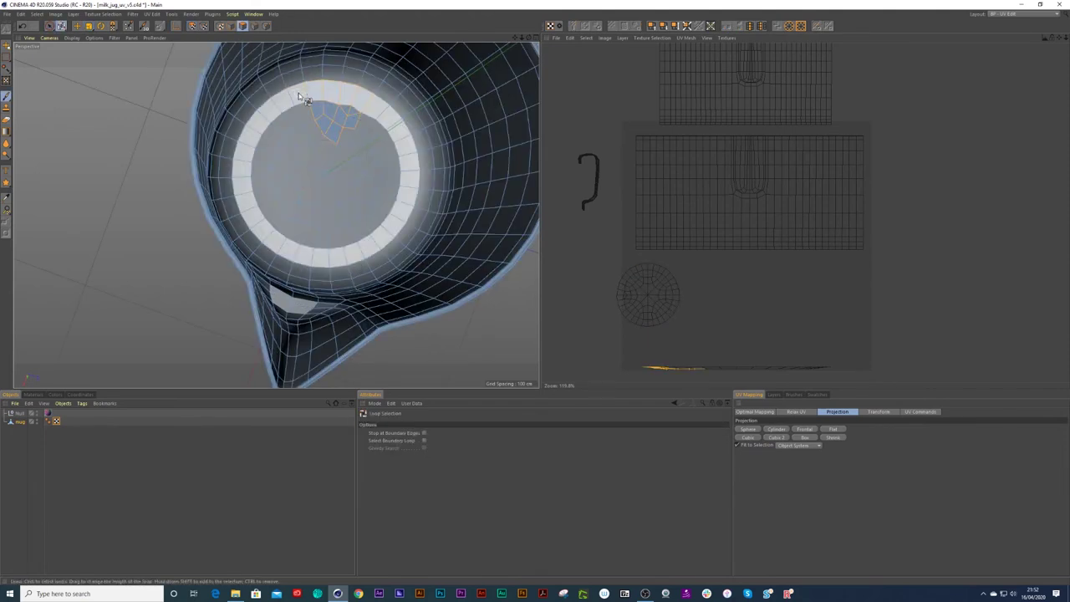
click(300, 93)
- Fill the selection so it covers all polygons of the jug's inside floor
mouse_move(311, 118)
alt+mouse_down()
mouse_move(295, 100)
mouse_move(327, 112)
alt+mouse_up()
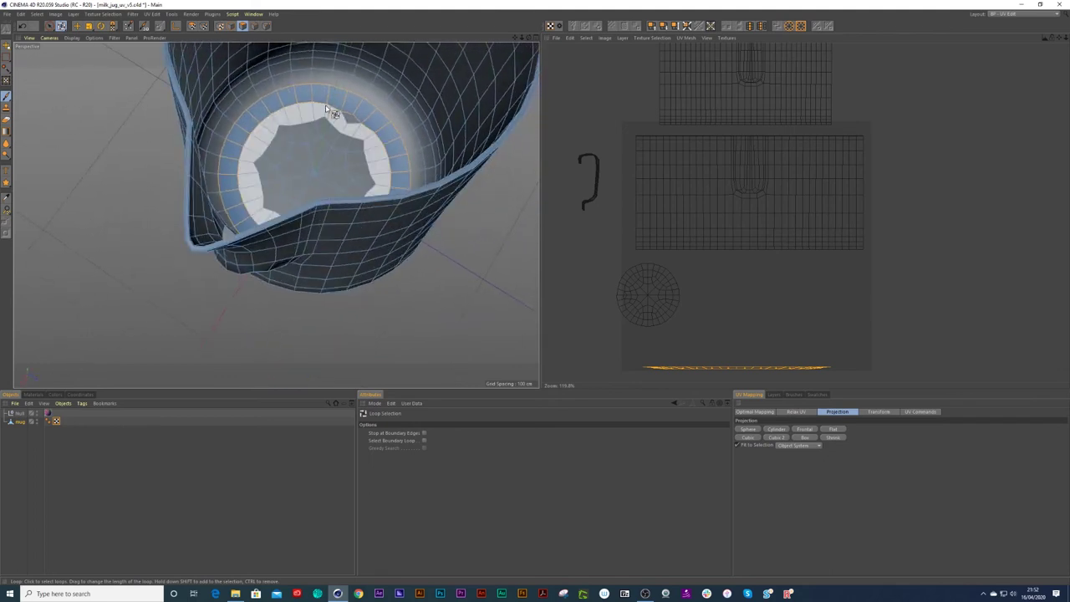
key(u)
key(f)
click(326, 134)
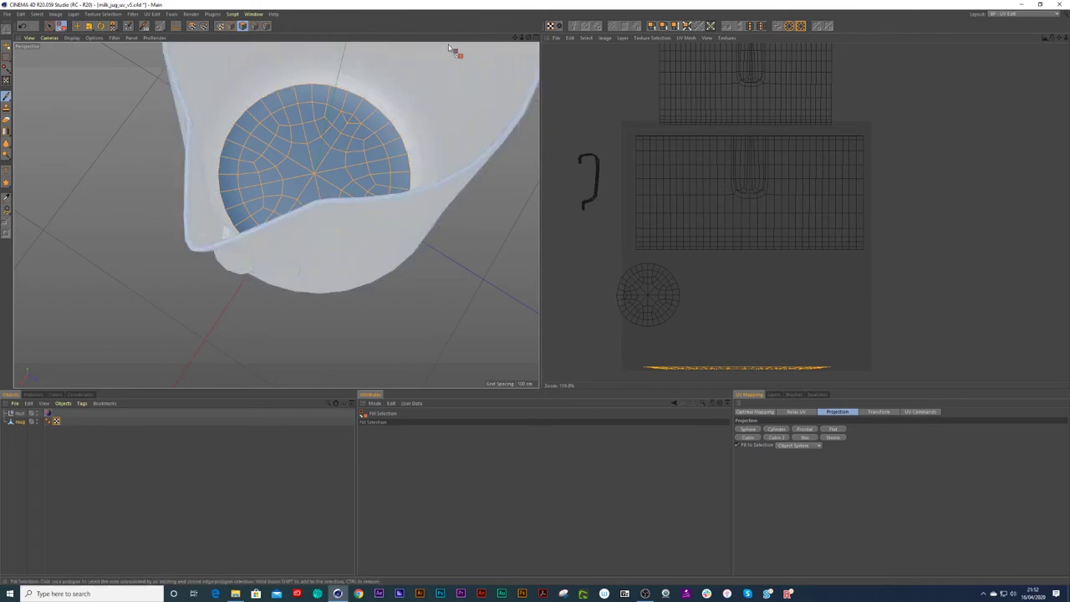
- Apply a Frontal projection to the inside-floor polygons from an enlarged Top view of the jug
middle_click(452, 41)
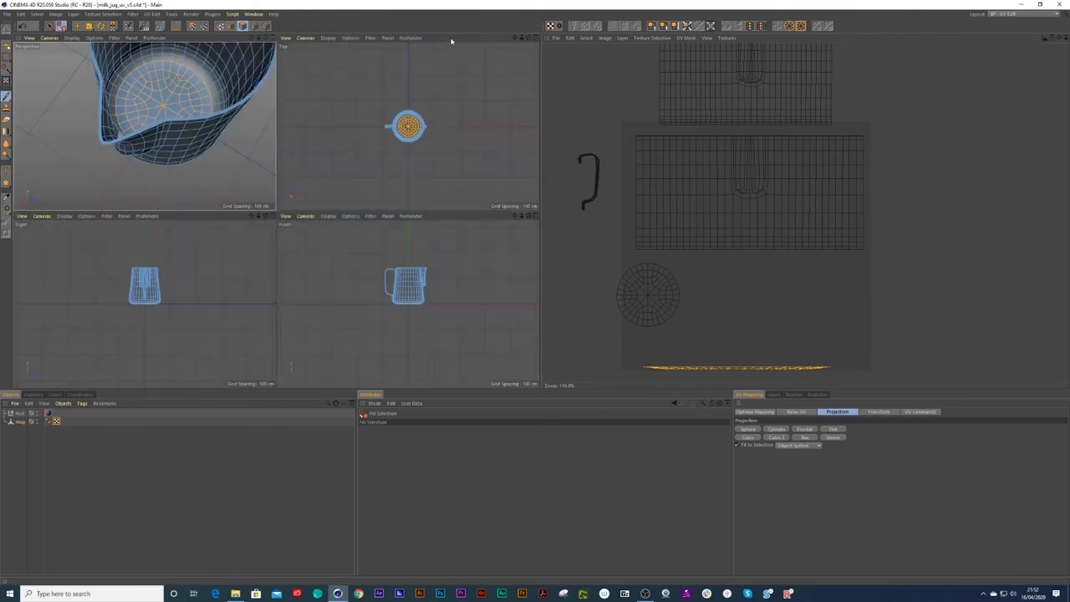
click(721, 262)
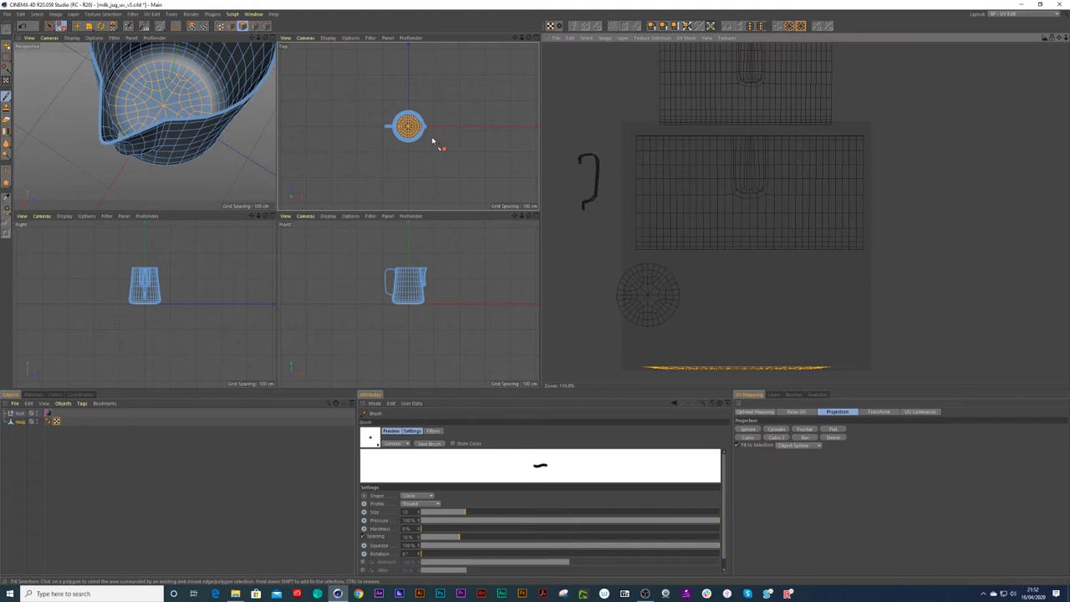
scroll(451, 138, up, 8)
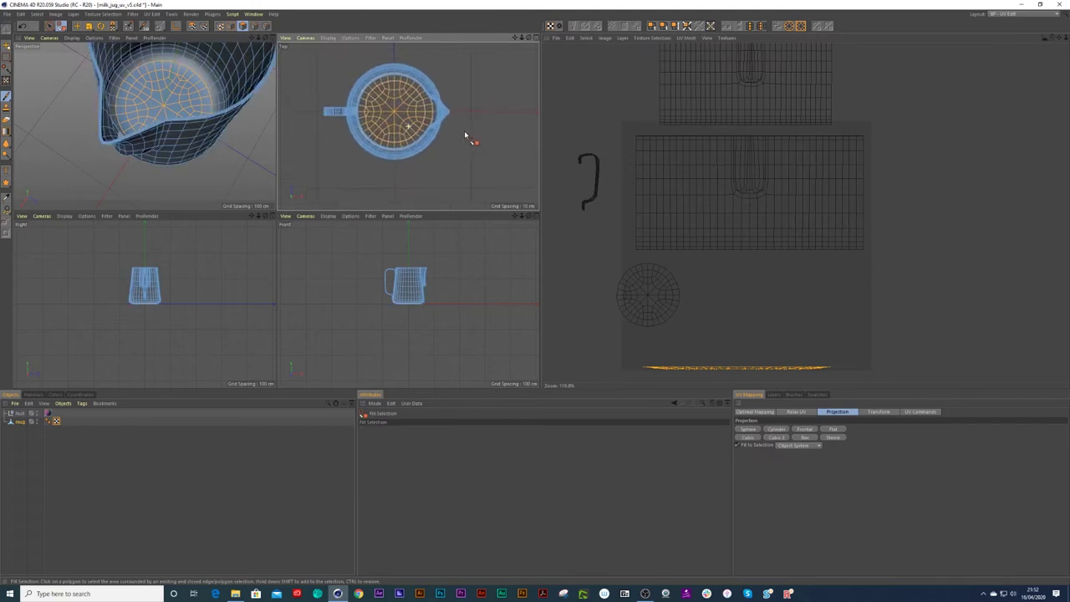
click(804, 430)
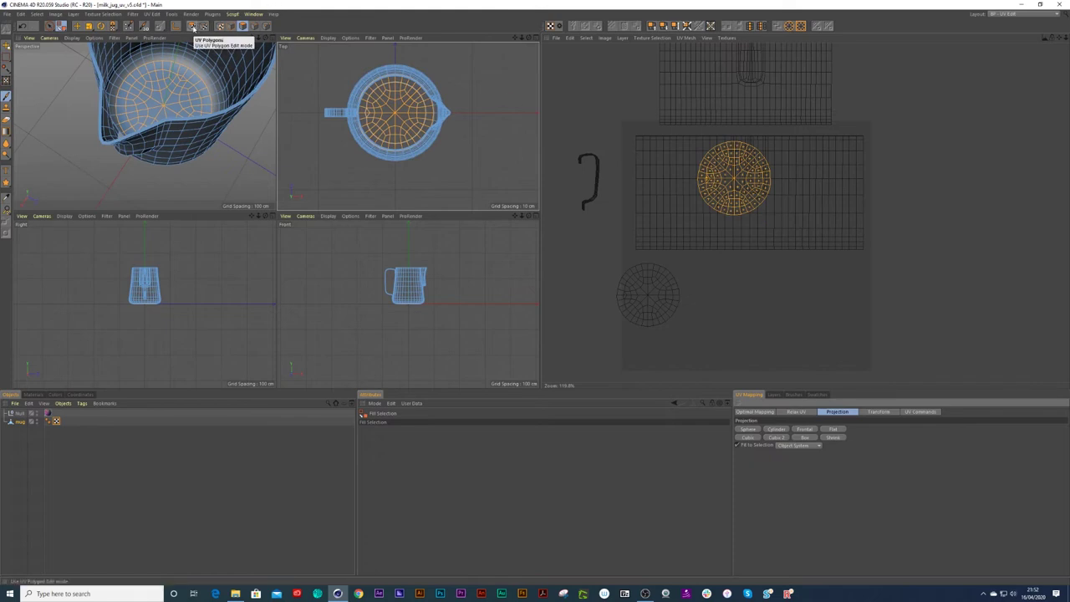
- Move the inside floor's UV disc below the outer-wall island, just right of the underside's disc, in UV Polygons mode
click(194, 28)
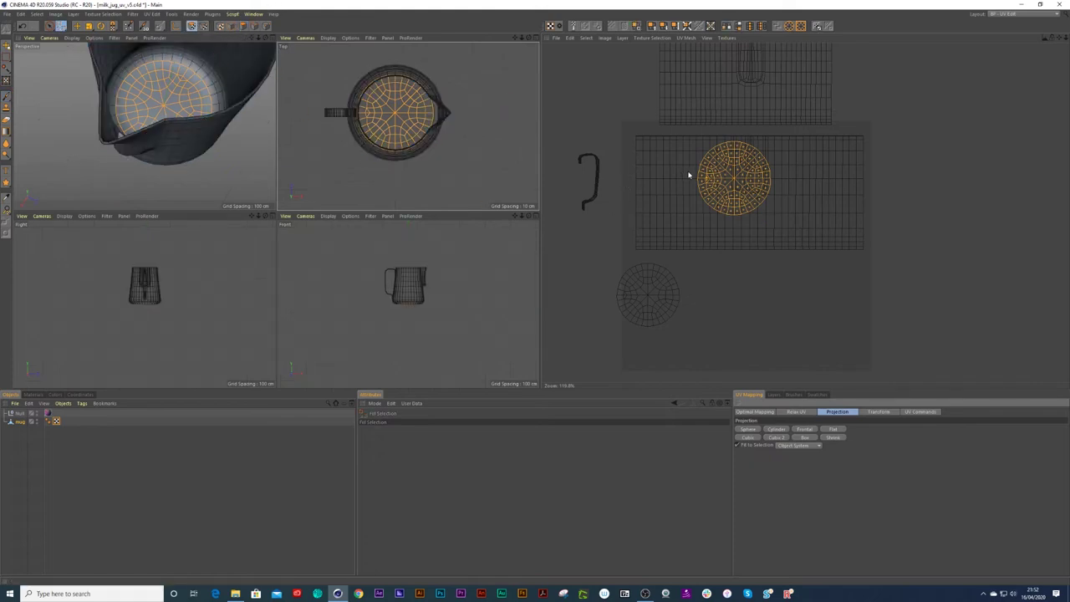
key(e)
drag(714, 178, 701, 296)
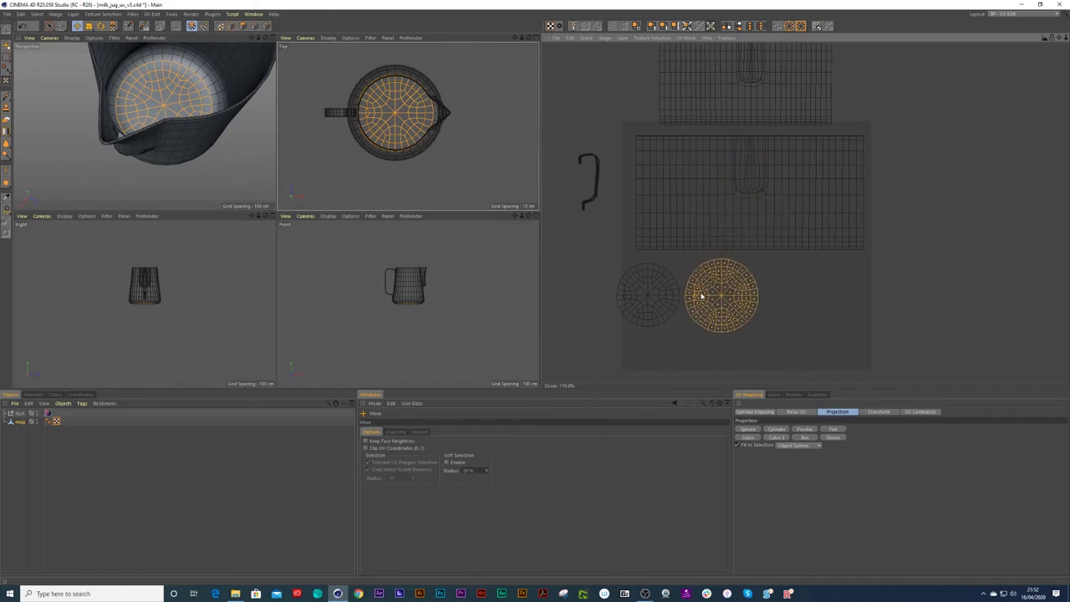
scroll(741, 258, down, 4)
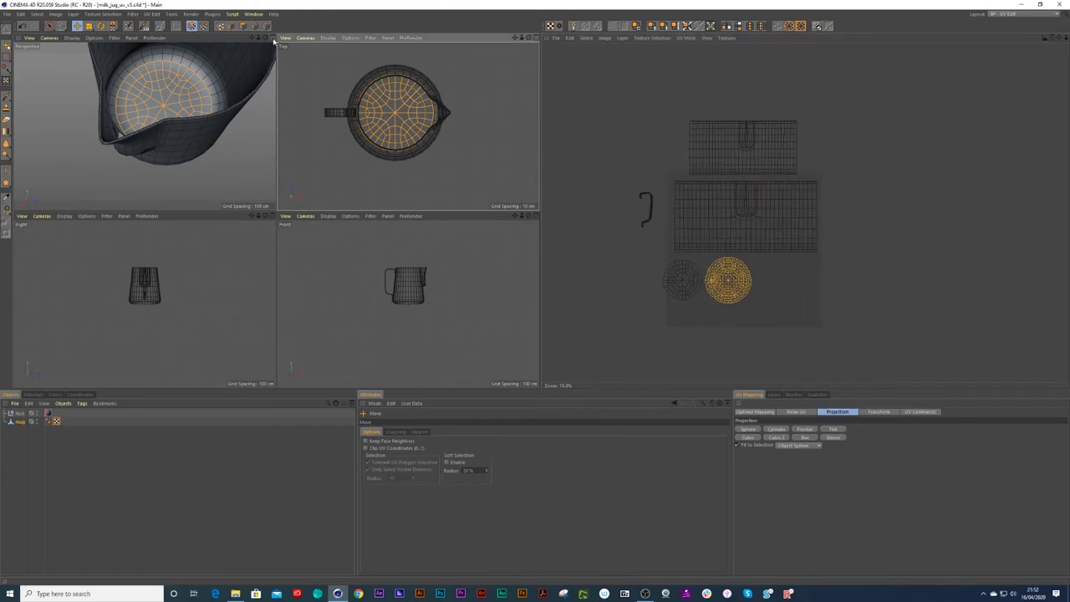
- Return the texture tag from the Null to the mug and clear the UV selection, inspecting the checker pattern around the jug
drag(50, 415, 63, 422)
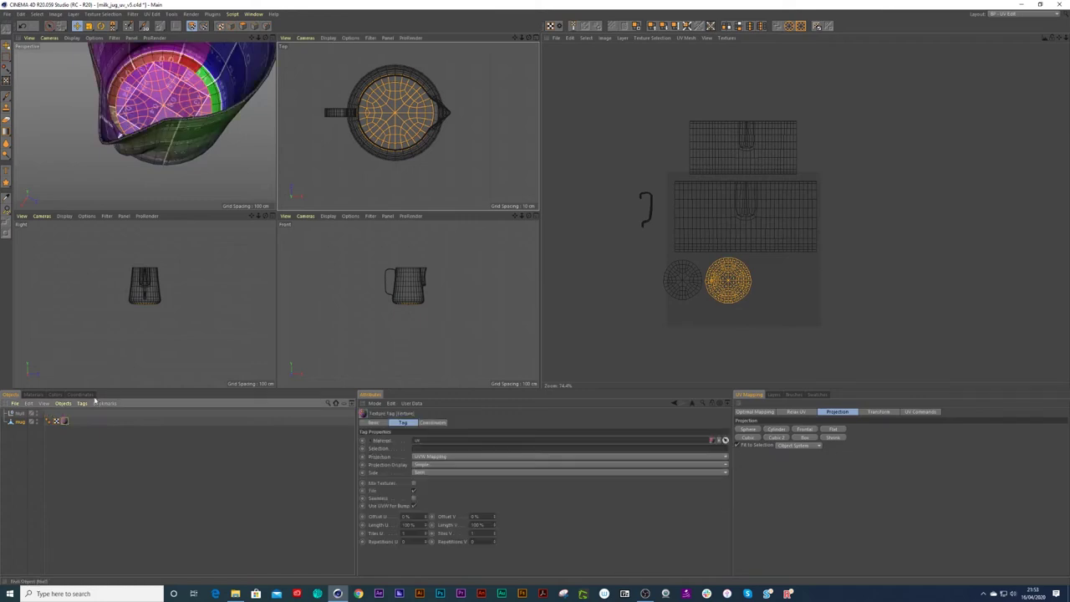
click(272, 37)
alt+drag(345, 138, 439, 160)
key(9)
click(441, 159)
alt+right_drag(396, 140, 363, 155)
alt+middle_drag(362, 156, 357, 201)
alt+drag(356, 201, 413, 160)
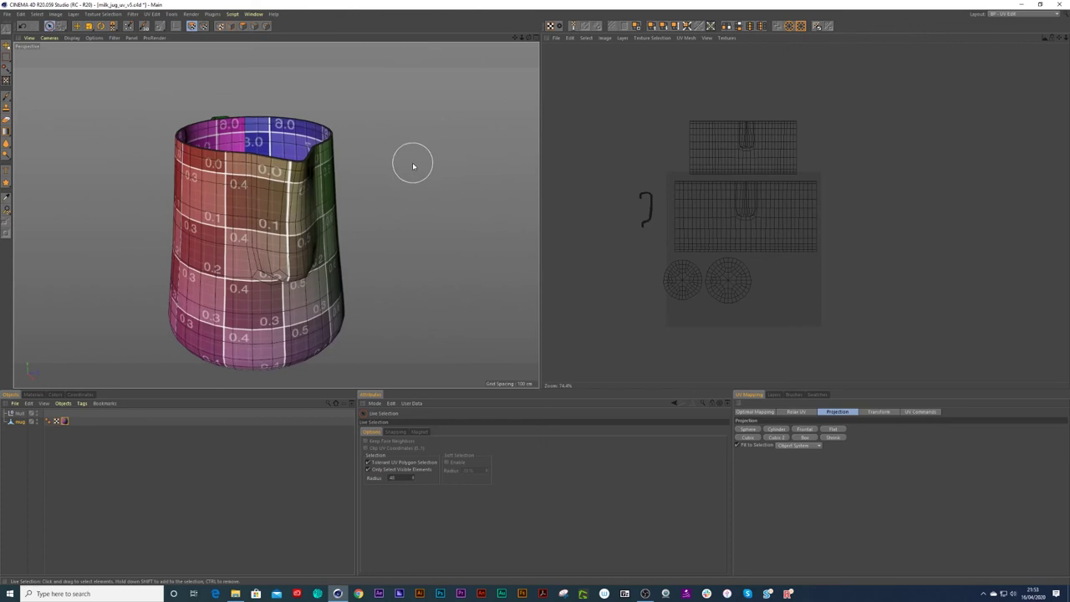
- Inspect the checker pattern around to the handle side and move the mug's texture tag onto the Null
mouse_move(284, 201)
alt+right_down()
mouse_move(279, 209)
mouse_move(288, 206)
alt+right_up()
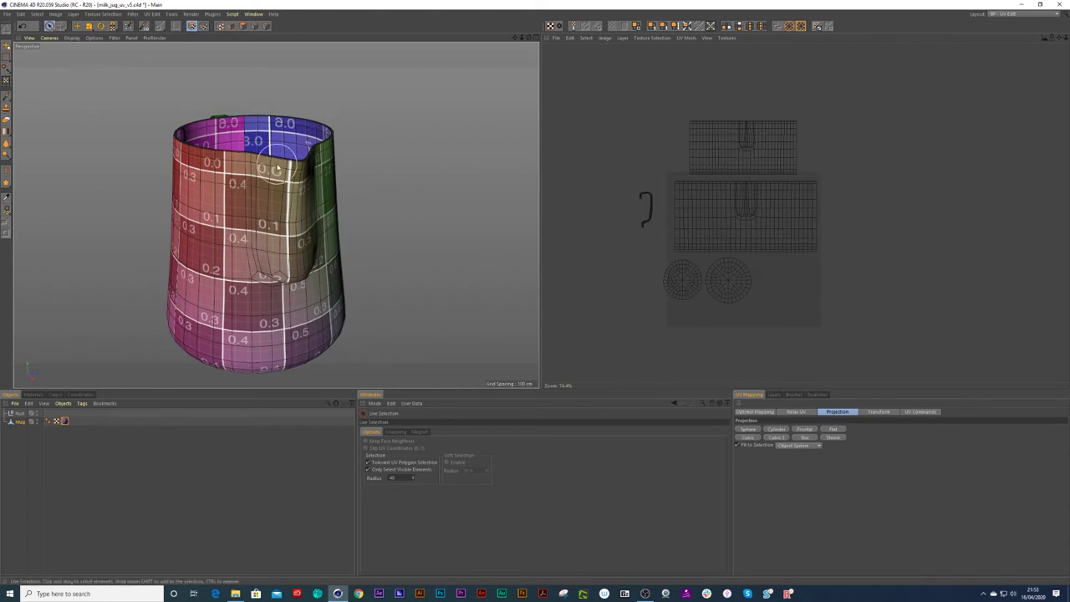
alt+right_drag(269, 169, 261, 170)
alt+drag(193, 168, 270, 168)
alt+right_drag(134, 175, 112, 193)
alt+middle_drag(86, 204, 249, 198)
alt+drag(175, 199, 282, 210)
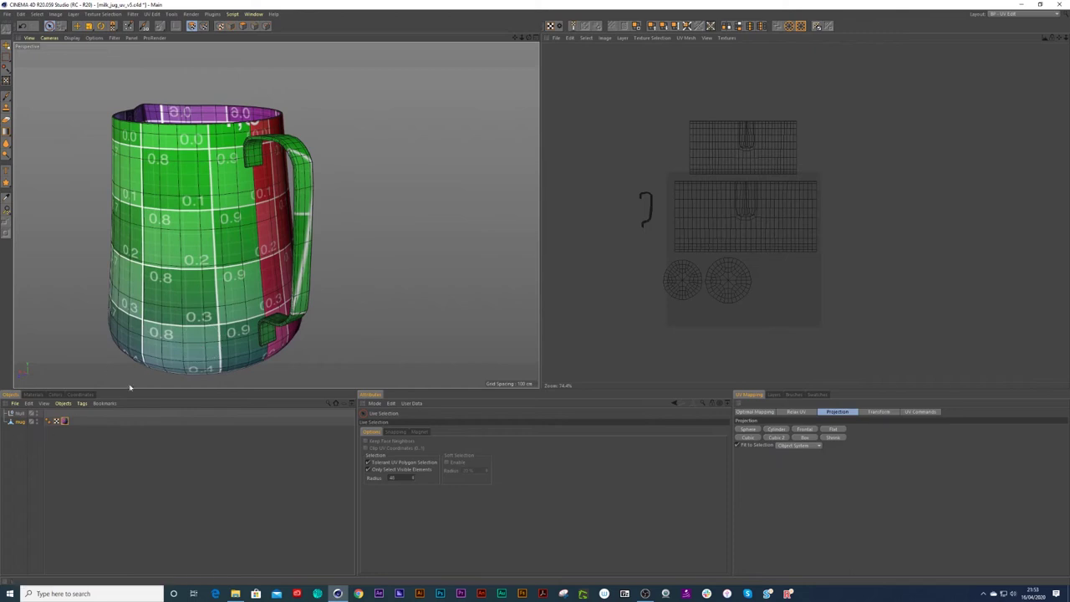
click(61, 421)
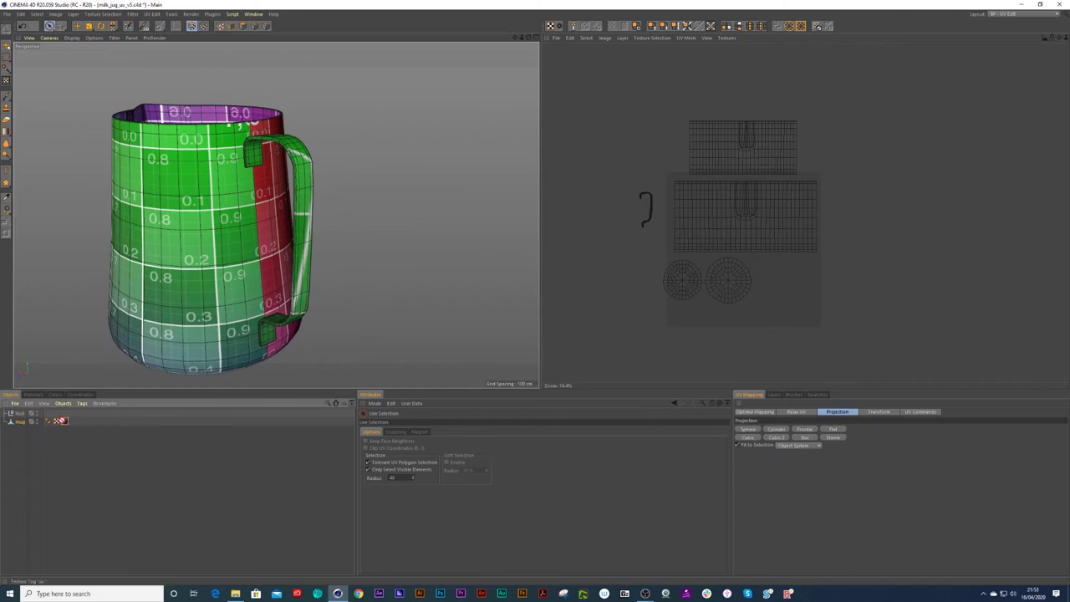
drag(62, 420, 51, 415)
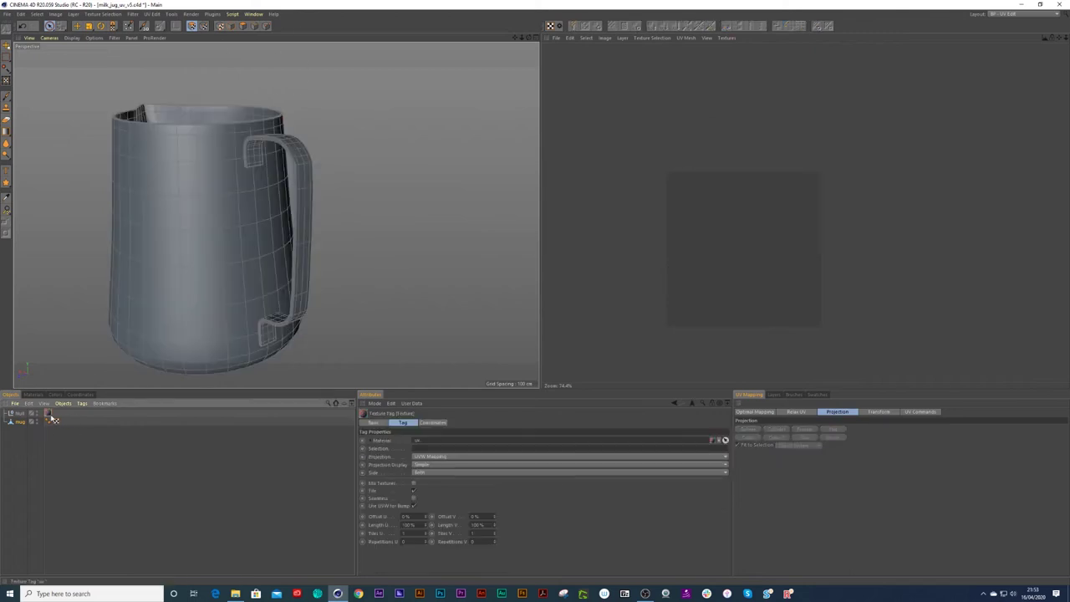
- Select all polygons of the jug's handle with Fill Selection
click(254, 26)
key(e)
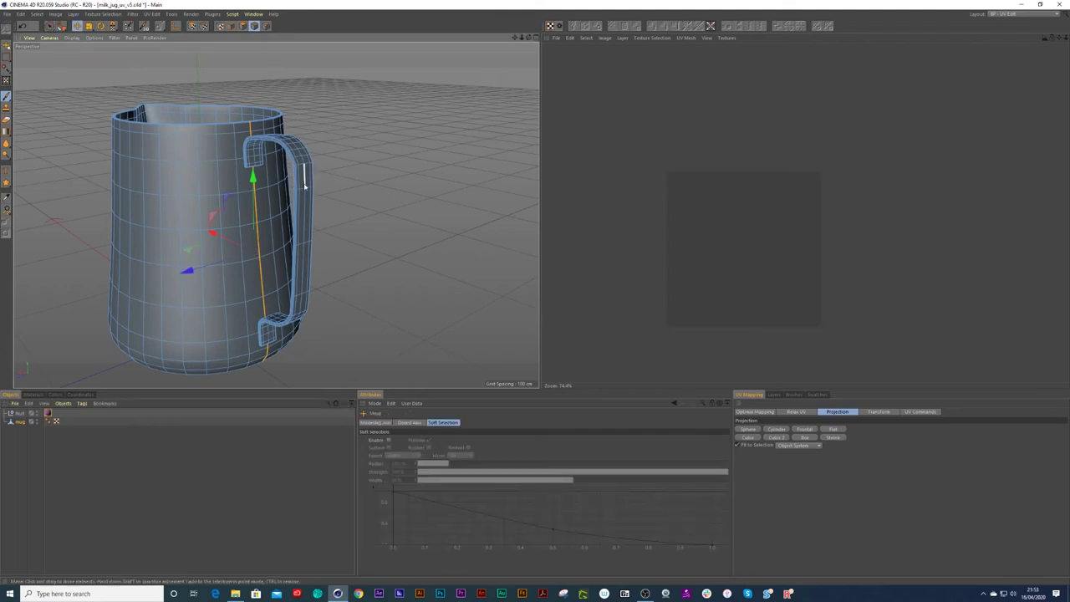
click(244, 26)
key(space)
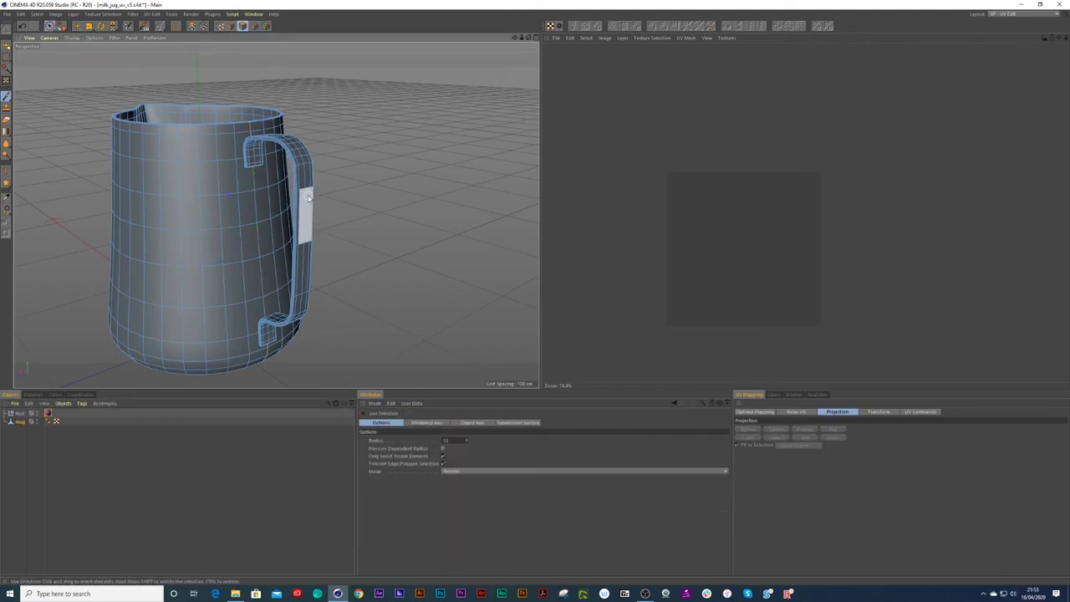
key(u)
key(f)
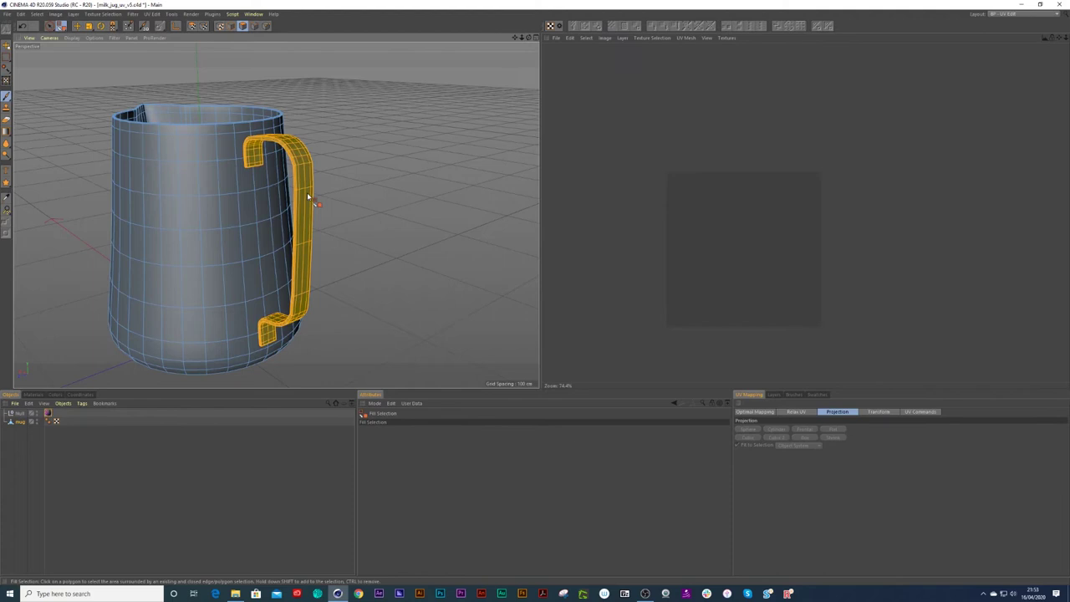
click(310, 200)
click(310, 201)
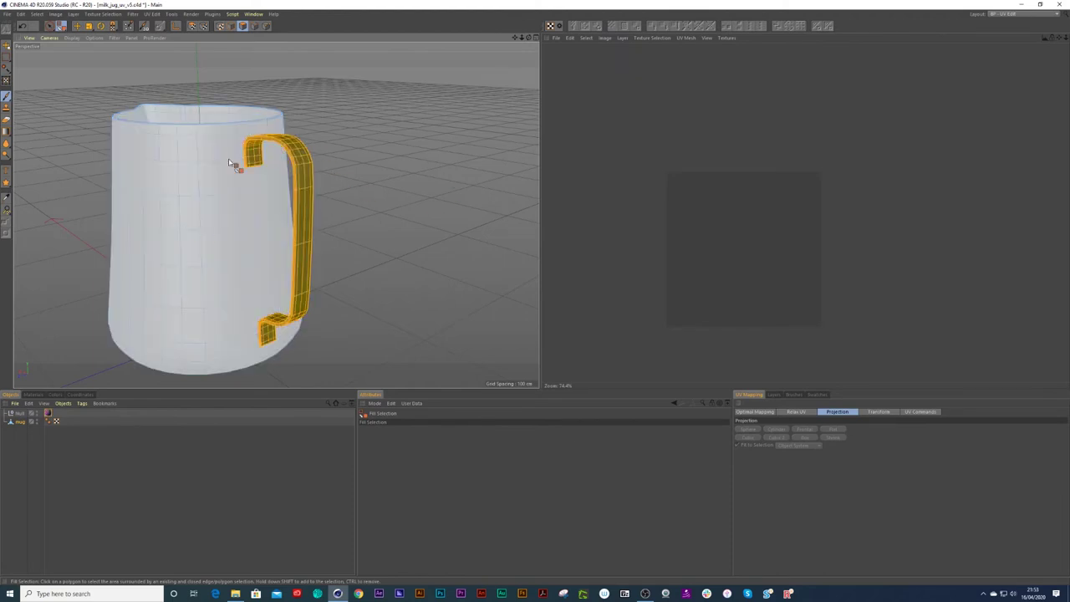
- Select the long edge loop running along the jug-facing side of the handle as its seam
click(255, 26)
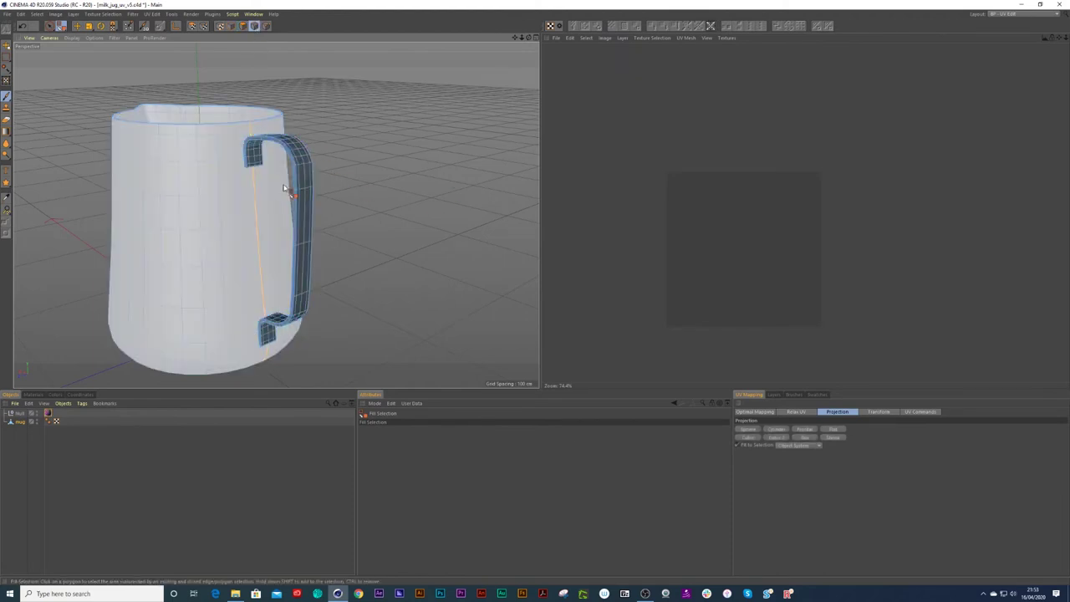
key(9)
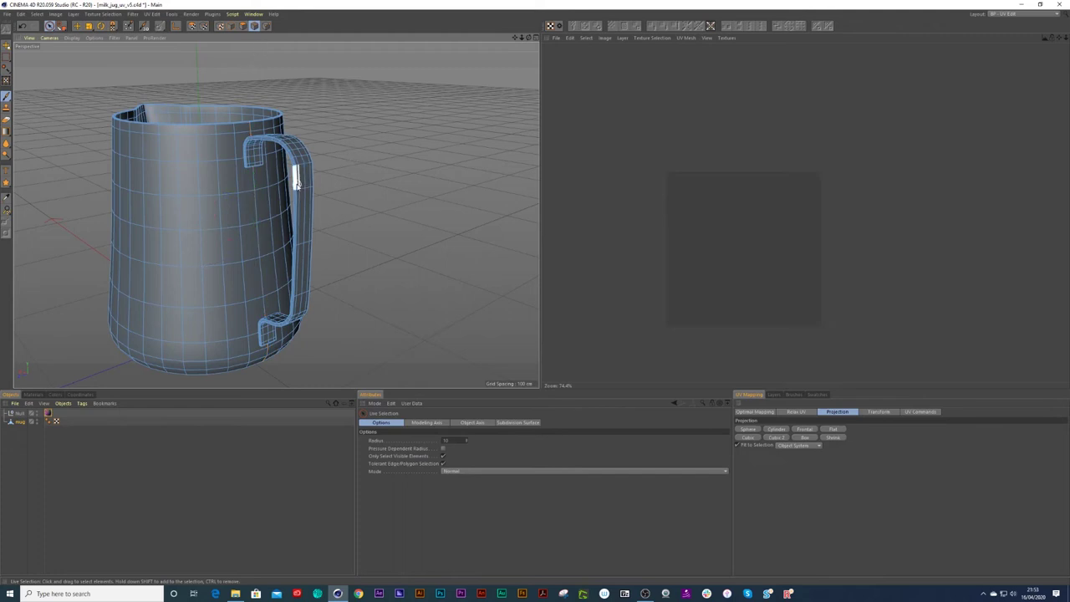
scroll(294, 180, up, 5)
scroll(232, 165, up, 4)
alt+right_drag(307, 170, 364, 173)
alt+drag(398, 202, 488, 198)
alt+right_drag(399, 204, 407, 205)
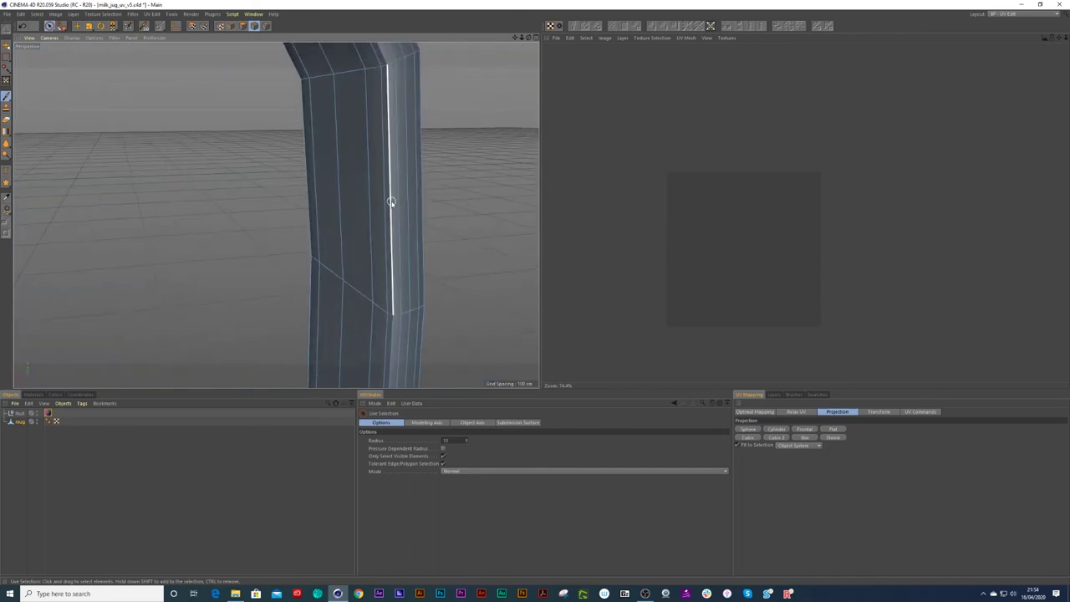
key(e)
double_click(393, 203)
alt+right_drag(383, 180, 293, 251)
alt+drag(275, 215, 306, 258)
alt+right_drag(308, 257, 299, 276)
alt+drag(299, 276, 277, 283)
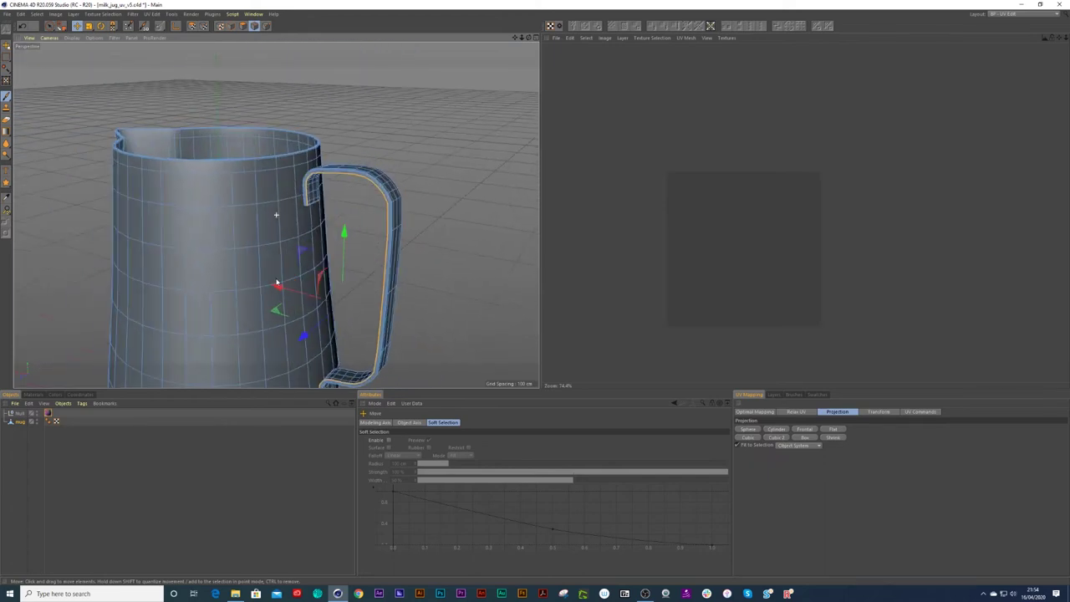
- Extend the seam with Path Selection across the bottom edge of the handle's upper attachment tab to its far corner
alt+right_drag(321, 281, 314, 288)
alt+right_drag(320, 219, 428, 177)
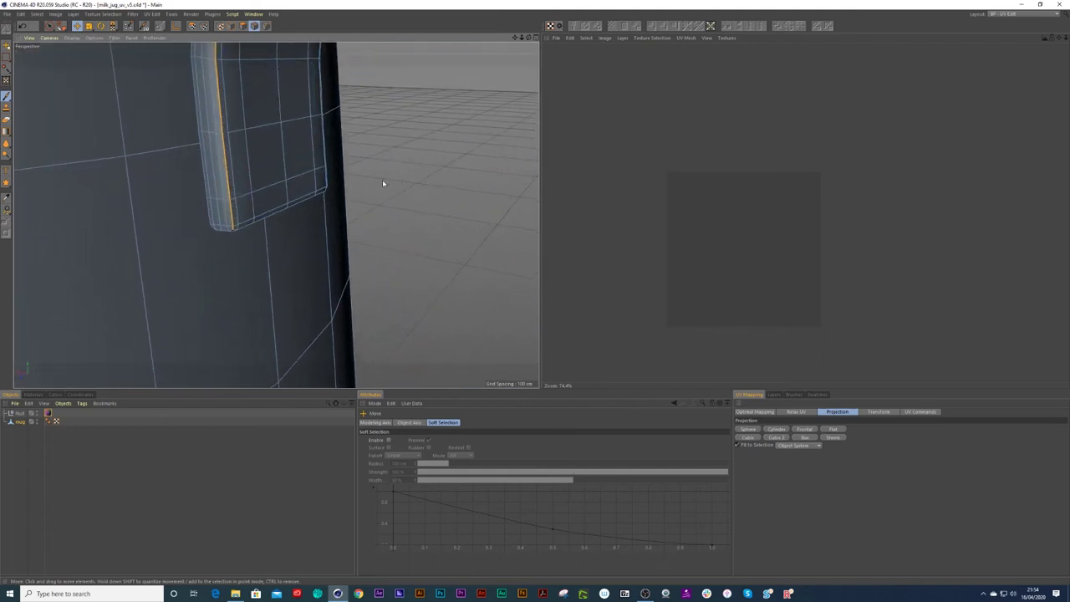
key(u)
key(u)
key(m)
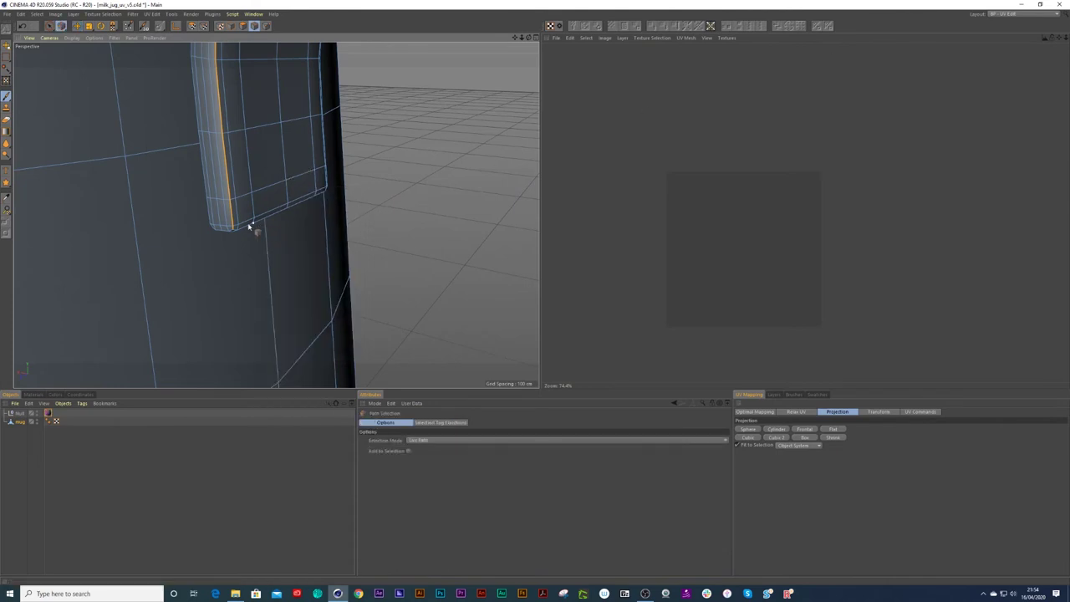
alt+drag(242, 228, 160, 205)
drag(228, 233, 457, 234)
key(ctrl+z)
drag(233, 232, 389, 233)
drag(482, 233, 491, 225)
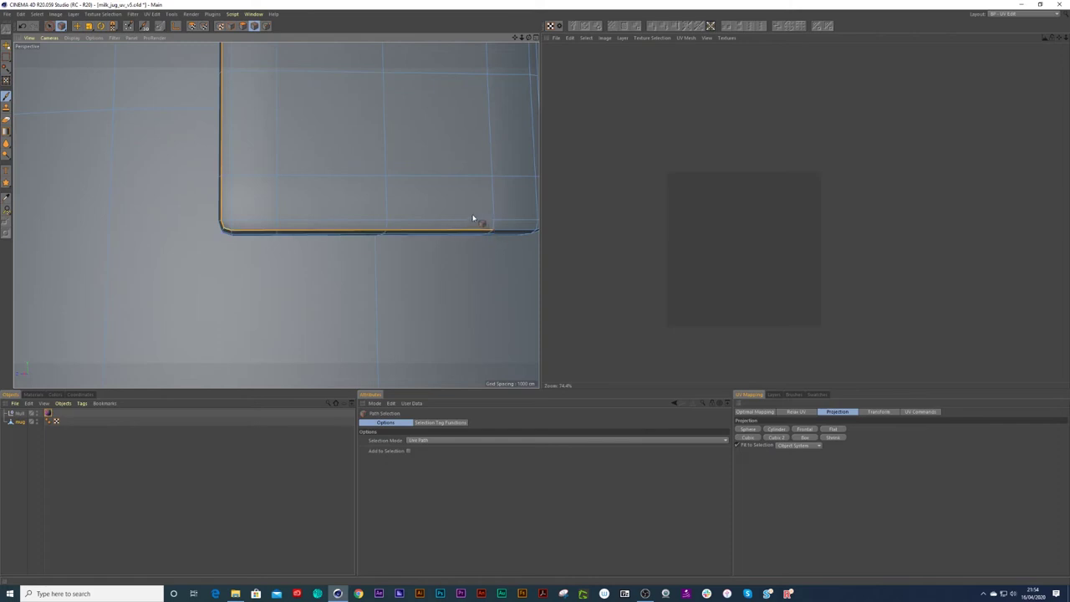
alt+right_drag(472, 217, 468, 220)
alt+middle_drag(473, 221, 396, 248)
alt+right_drag(410, 244, 449, 238)
mouse_move(442, 246)
alt+mouse_down()
mouse_move(384, 246)
mouse_move(443, 265)
alt+mouse_up()
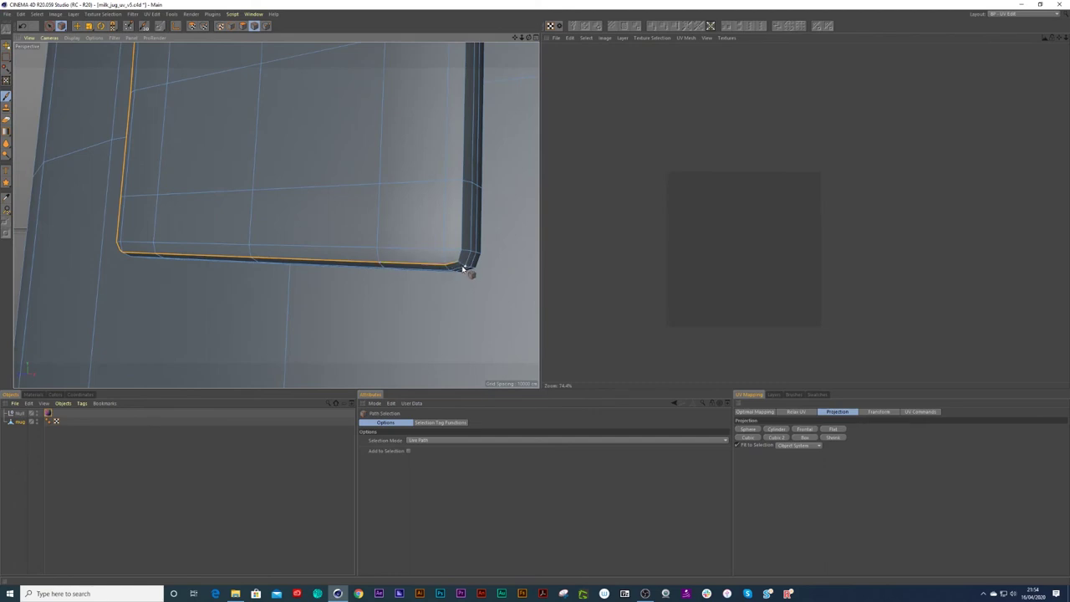
- Examine the selected seam edges along the whole handle, from the upper attachment tab down to the lower one
alt+right_drag(382, 219, 333, 252)
alt+drag(337, 204, 407, 232)
alt+right_drag(380, 204, 385, 207)
alt+right_drag(349, 124, 347, 201)
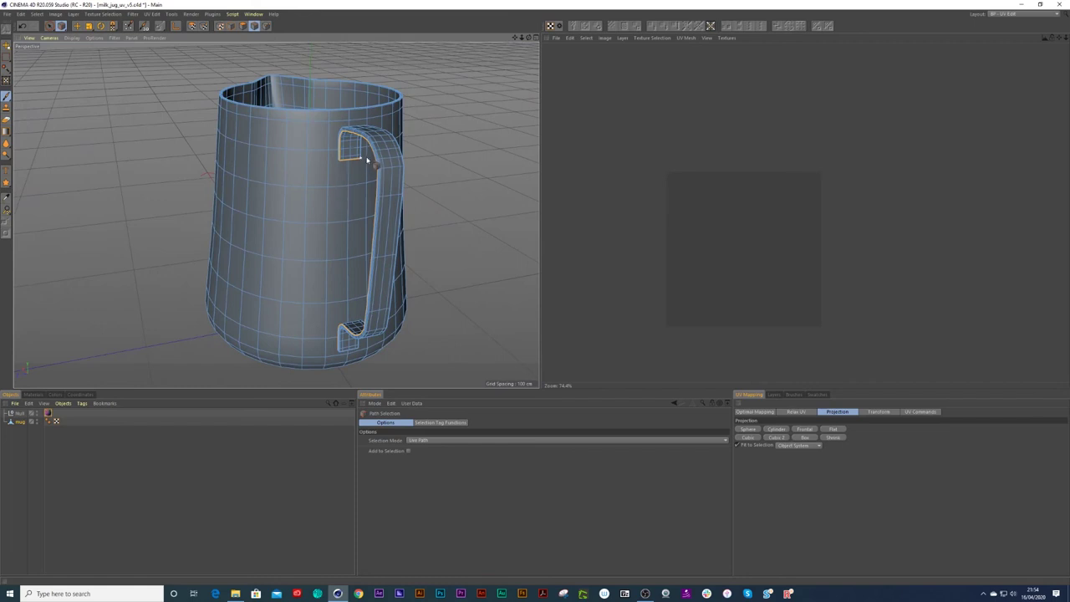
alt+drag(351, 164, 366, 164)
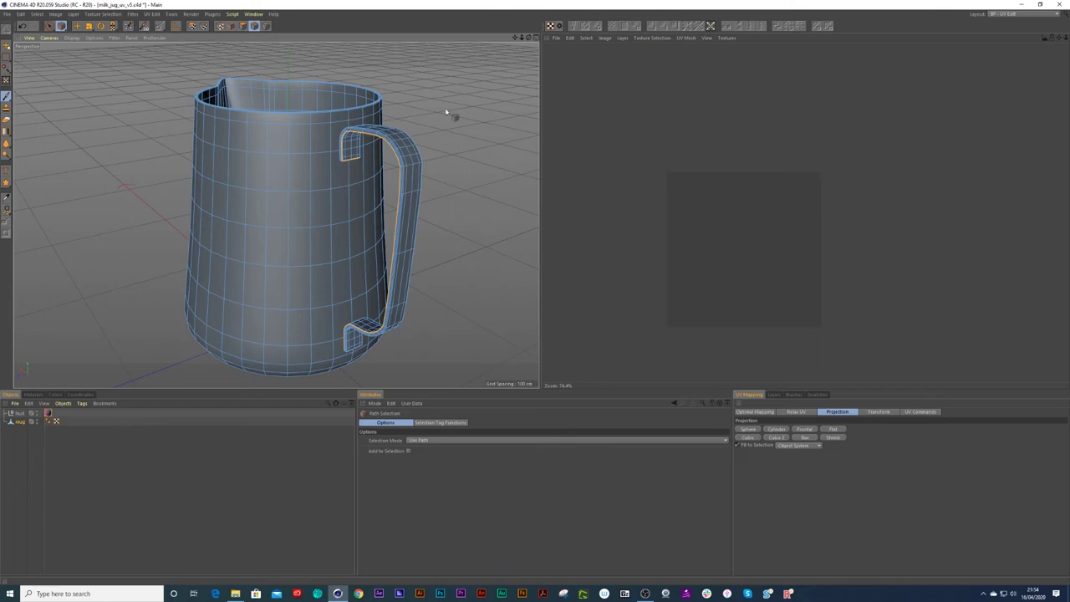
scroll(367, 351, up, 2)
alt+drag(367, 347, 412, 299)
scroll(347, 353, up, 5)
scroll(355, 336, up, 2)
alt+drag(362, 335, 372, 293)
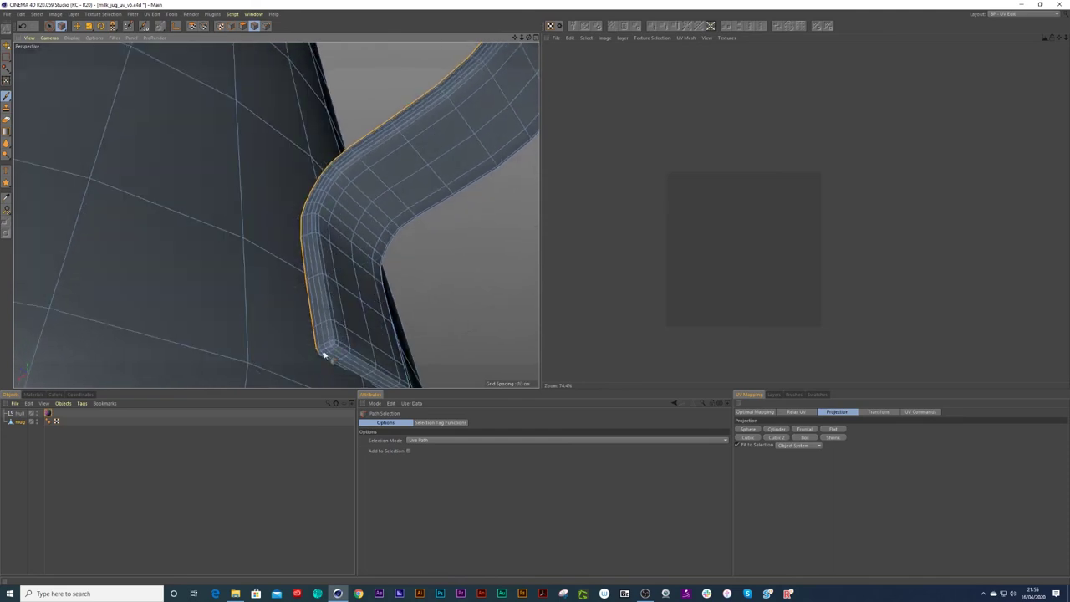
scroll(359, 354, up, 3)
alt+drag(359, 353, 288, 359)
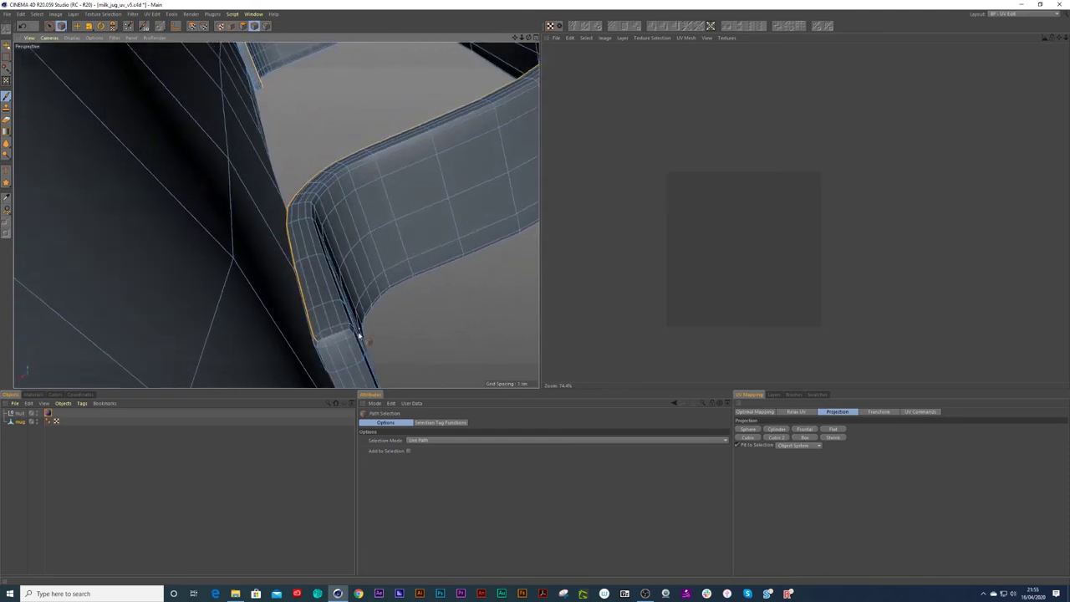
alt+right_drag(289, 359, 252, 366)
alt+drag(344, 281, 298, 340)
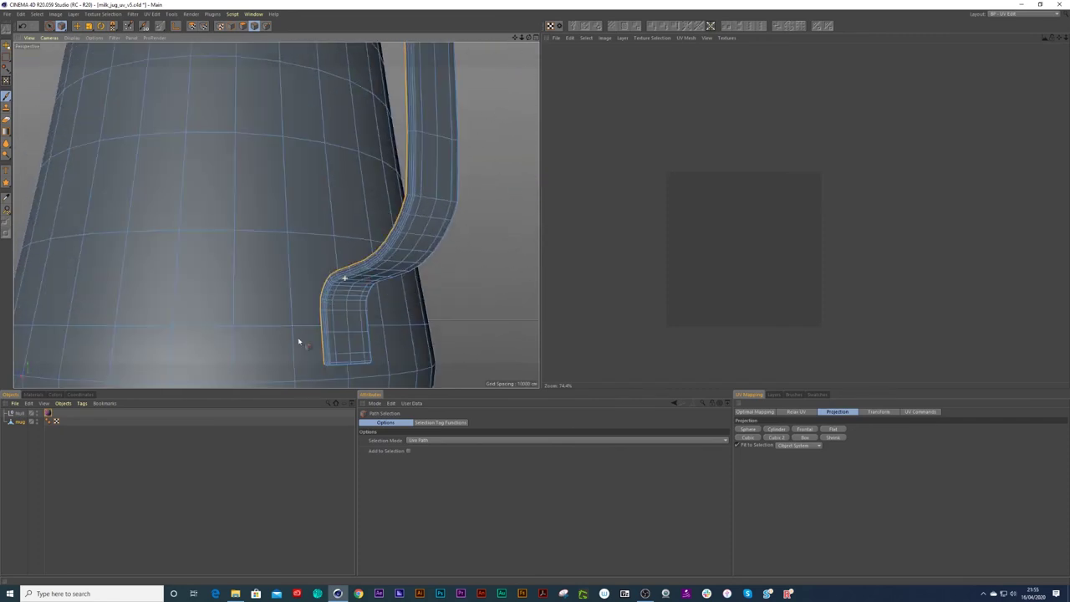
scroll(392, 222, down, 7)
mouse_move(339, 139)
alt+mouse_down()
mouse_move(357, 143)
mouse_move(355, 154)
alt+mouse_up()
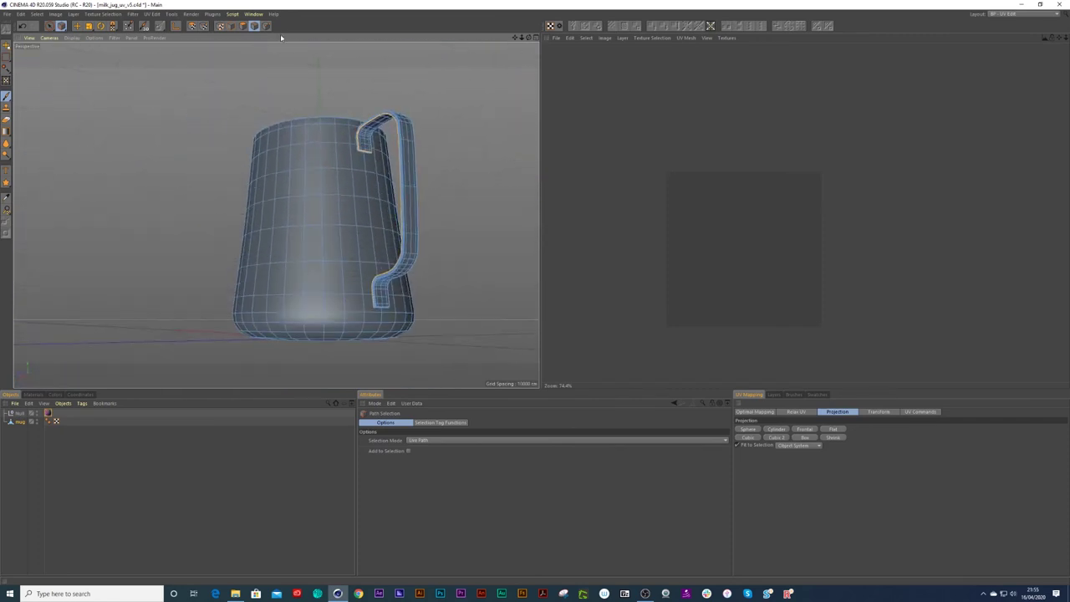
- Relax the selected handle polygons' UVs with LSCM and Cut Selected Edges enabled, and check the unwrapped strip
click(244, 27)
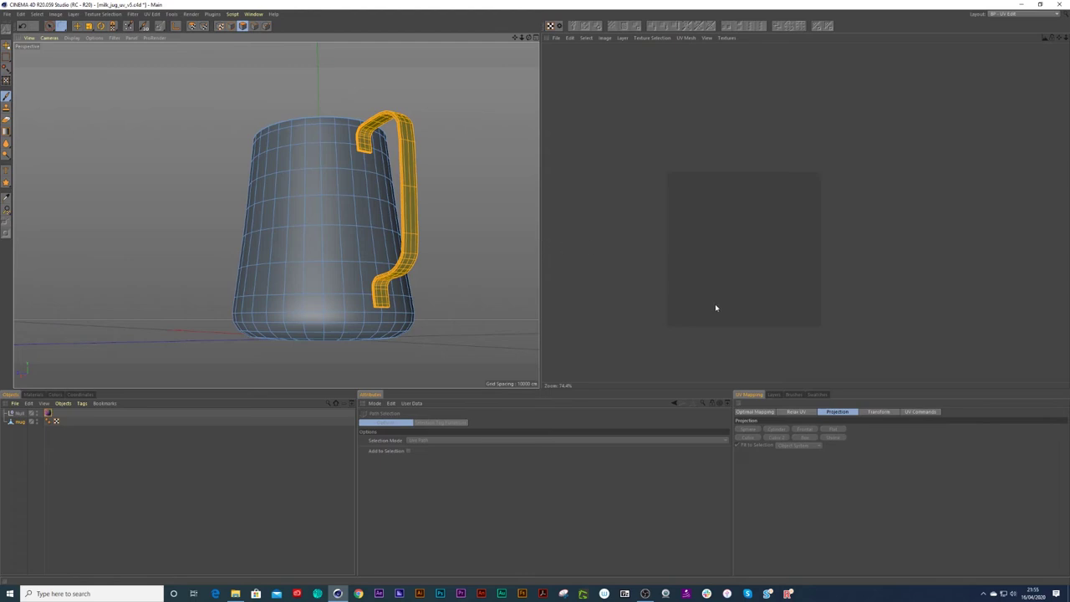
click(796, 411)
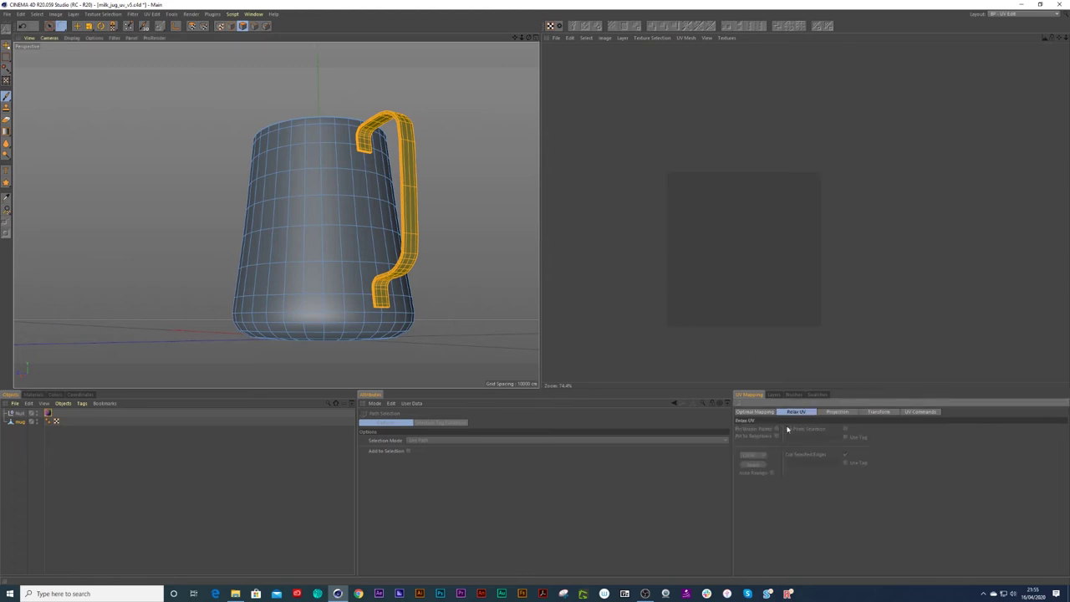
click(56, 421)
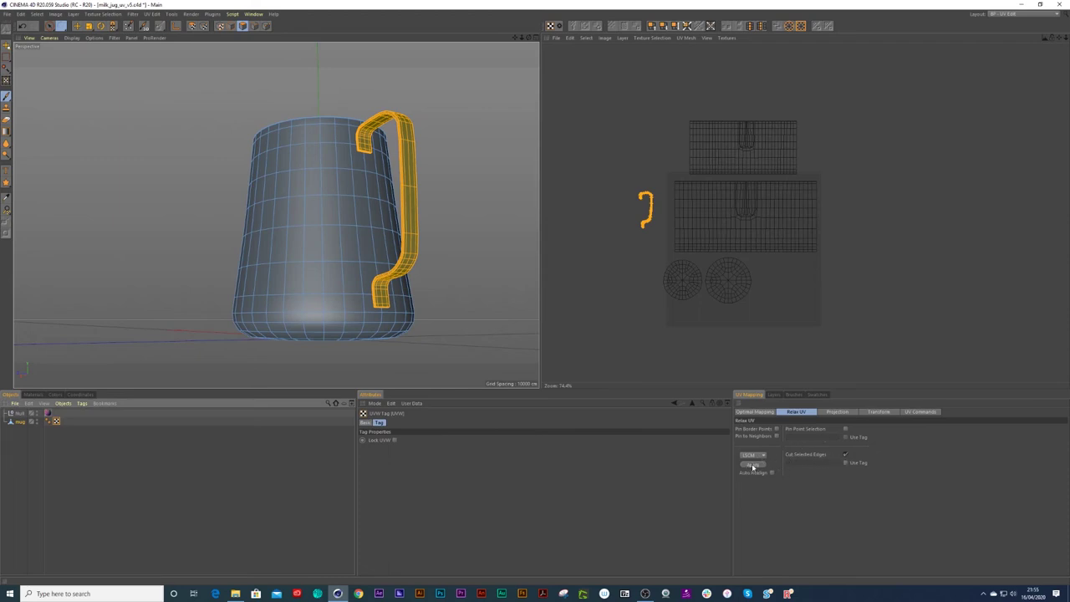
click(753, 464)
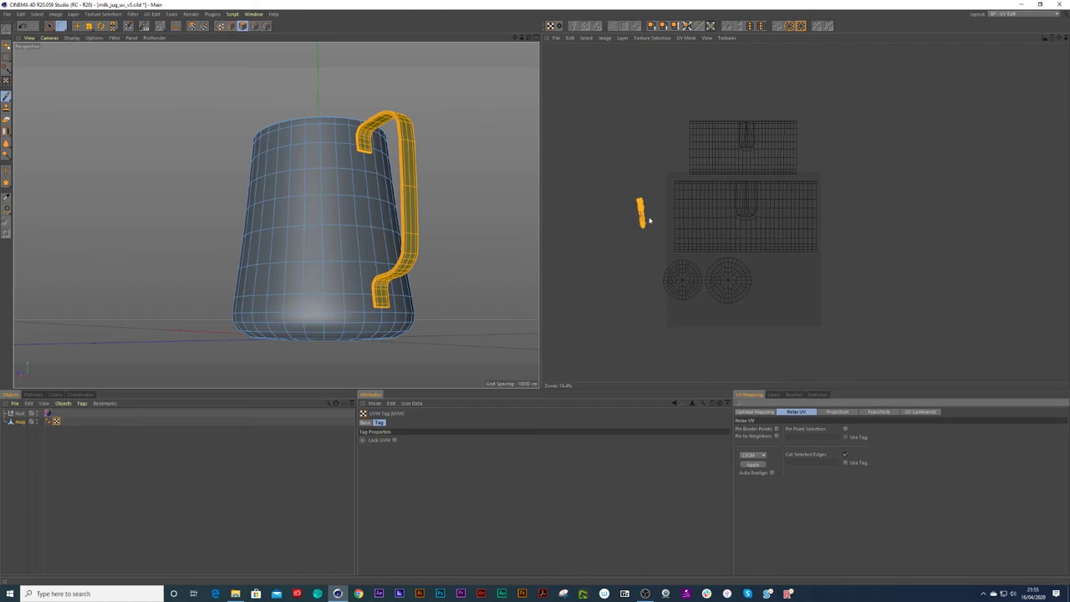
scroll(641, 216, up, 6)
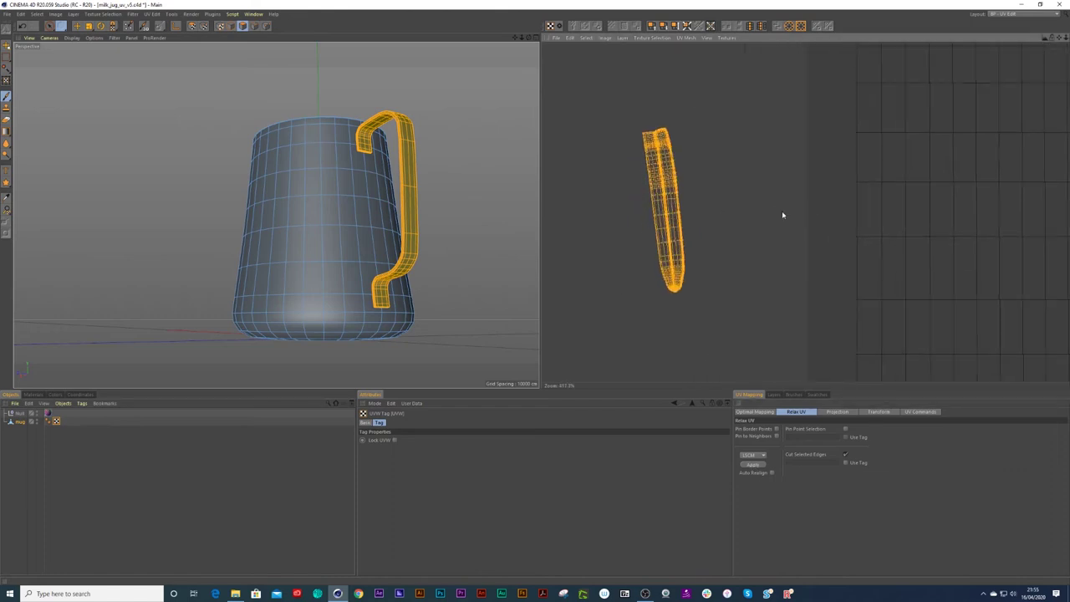
scroll(702, 226, up, 5)
scroll(711, 222, down, 2)
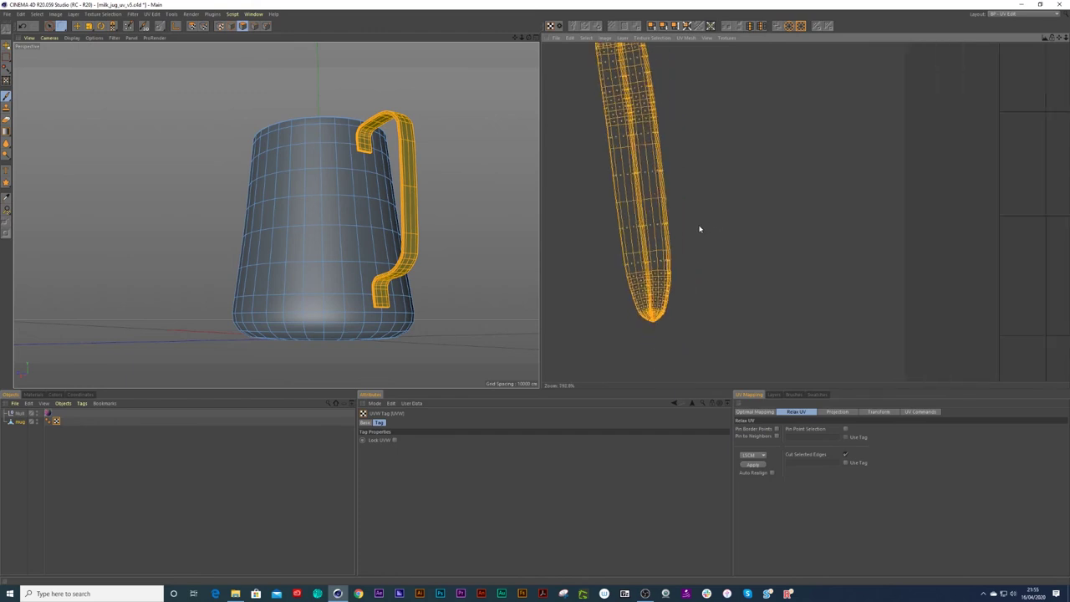
scroll(660, 246, up, 7)
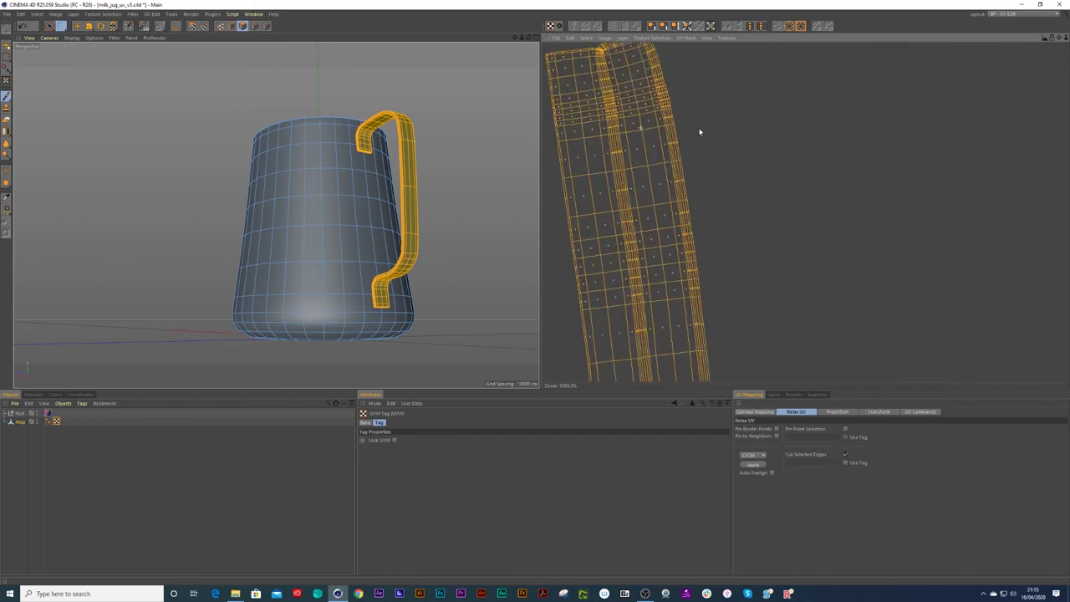
scroll(715, 131, down, 10)
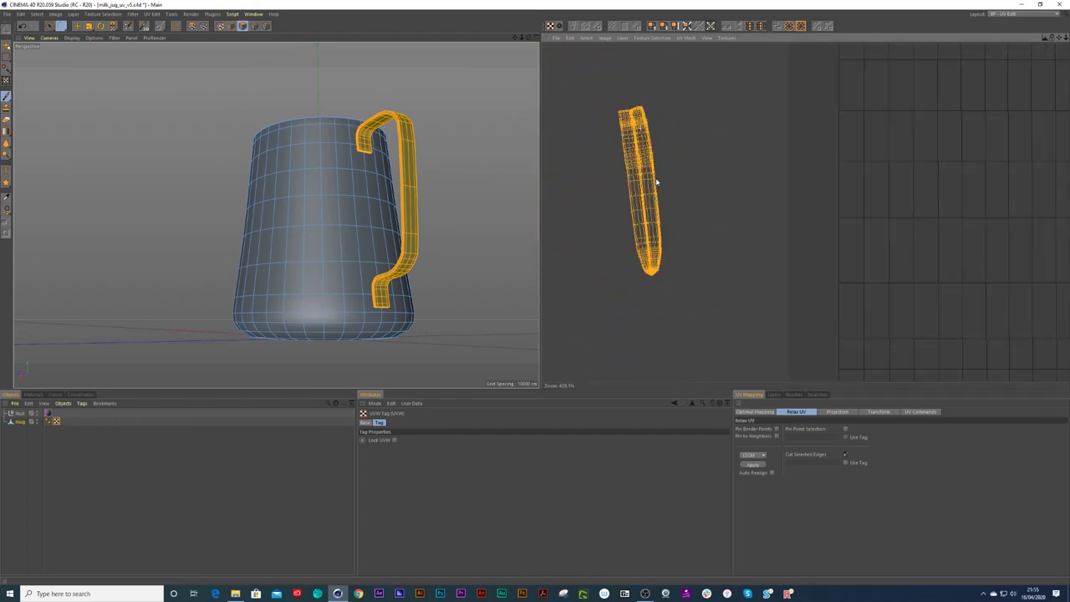
- Relax the handle's UVs again using the ABF method and check the unwrapped strip closely
click(751, 456)
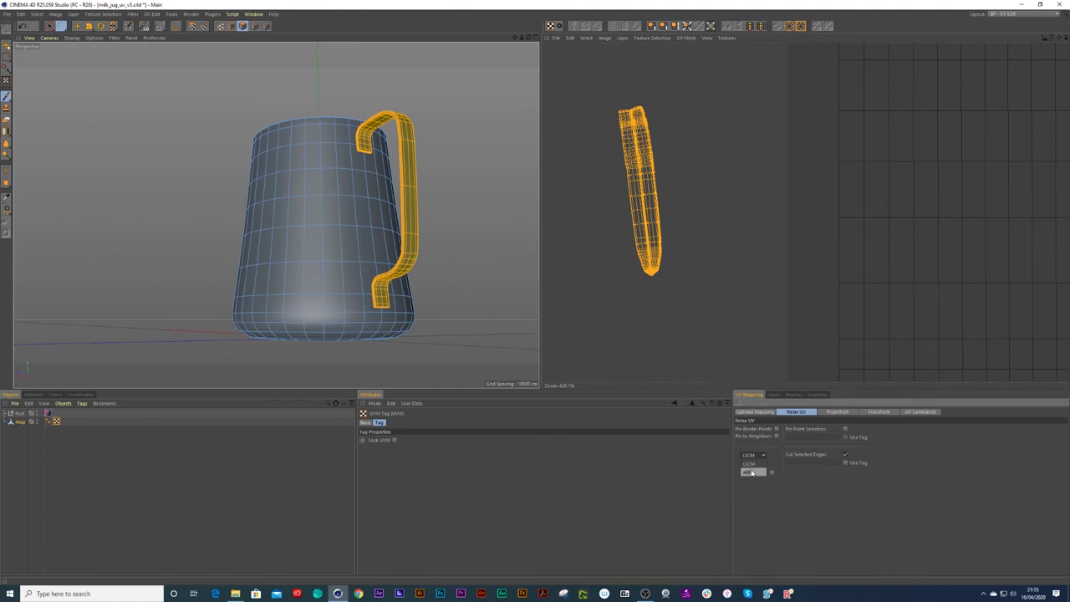
click(752, 473)
click(753, 464)
scroll(712, 222, up, 8)
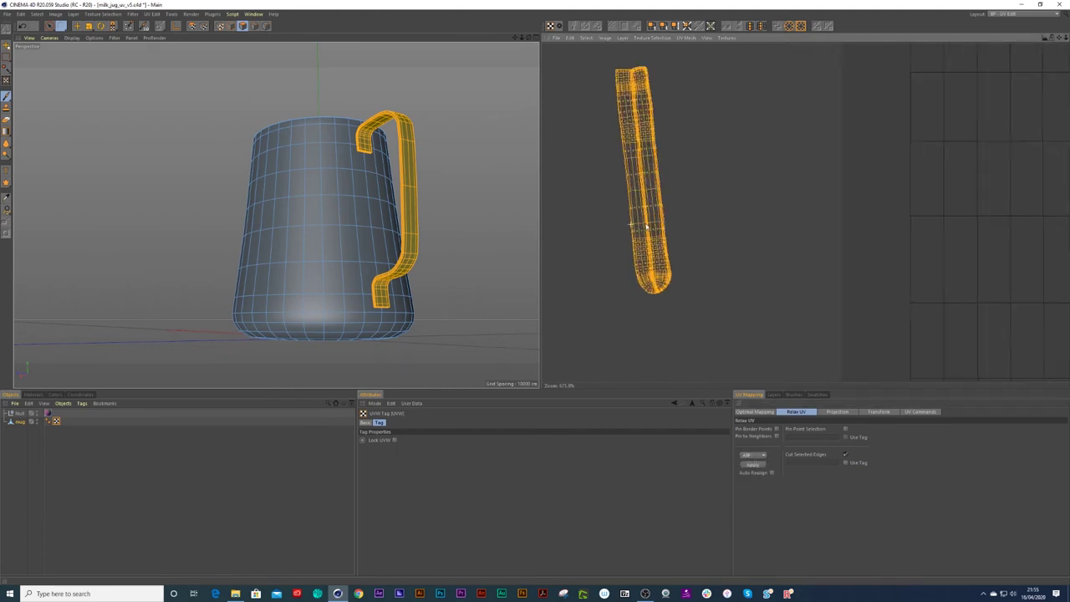
scroll(730, 224, down, 6)
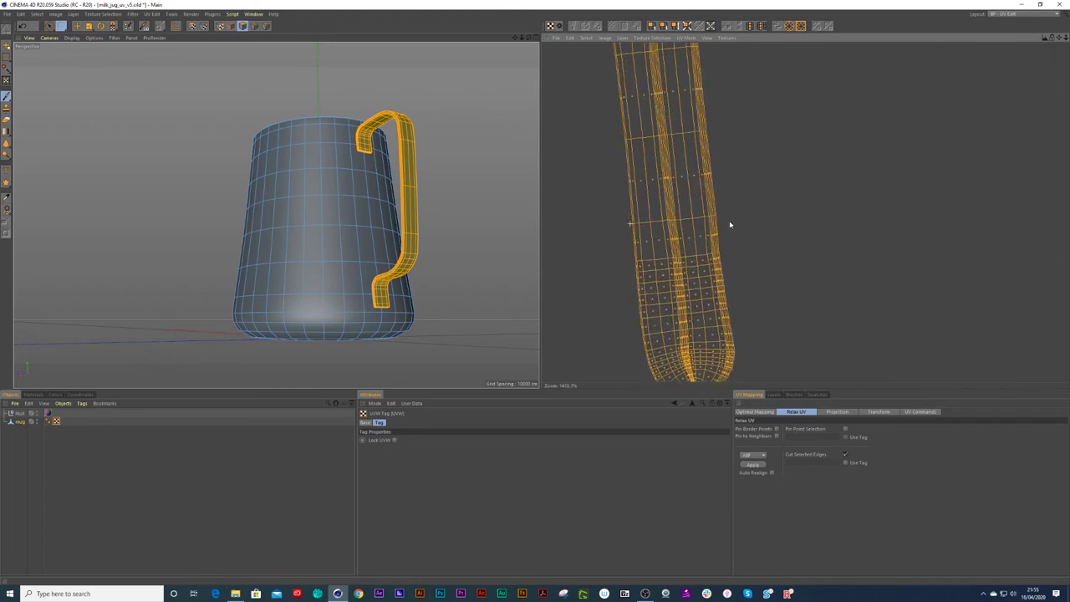
scroll(673, 251, up, 4)
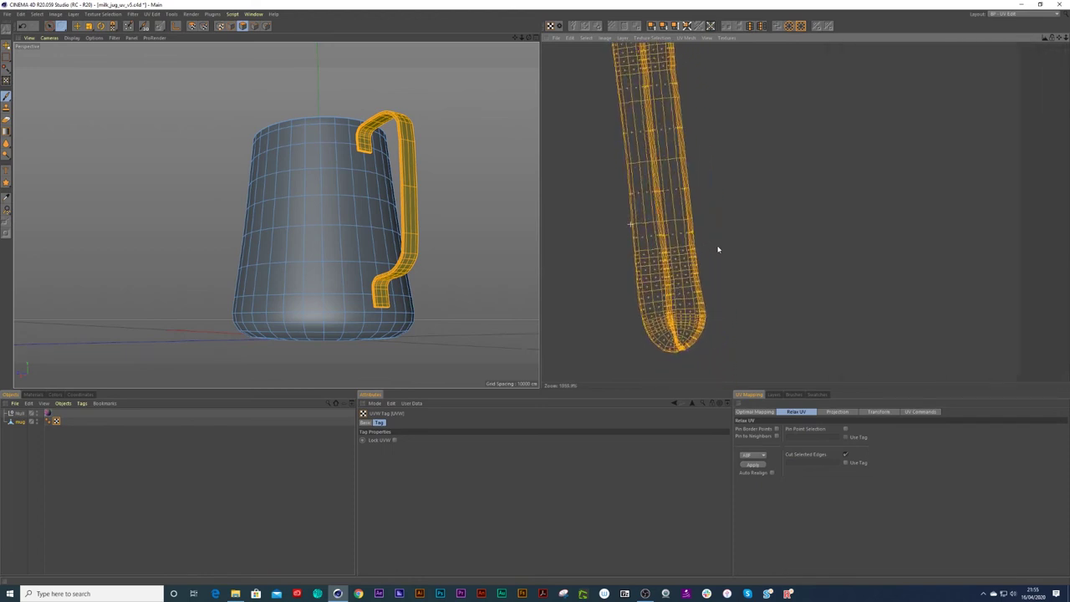
scroll(757, 248, down, 8)
scroll(648, 272, down, 6)
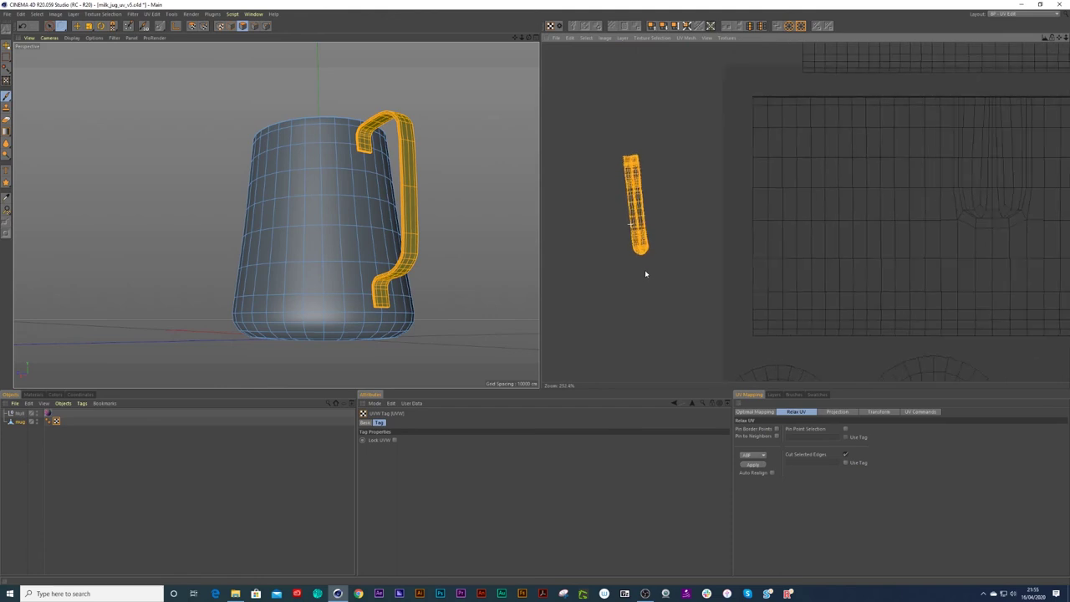
- Move the handle's UV island onto the canvas, beside the two circular base islands
middle_drag(663, 266, 630, 276)
key(e)
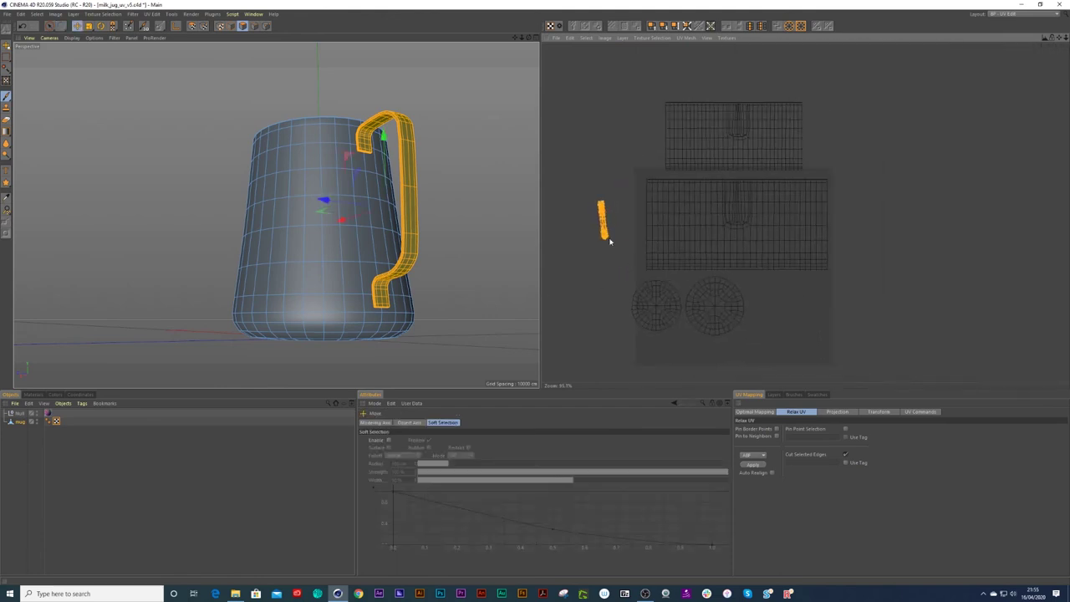
drag(608, 237, 642, 264)
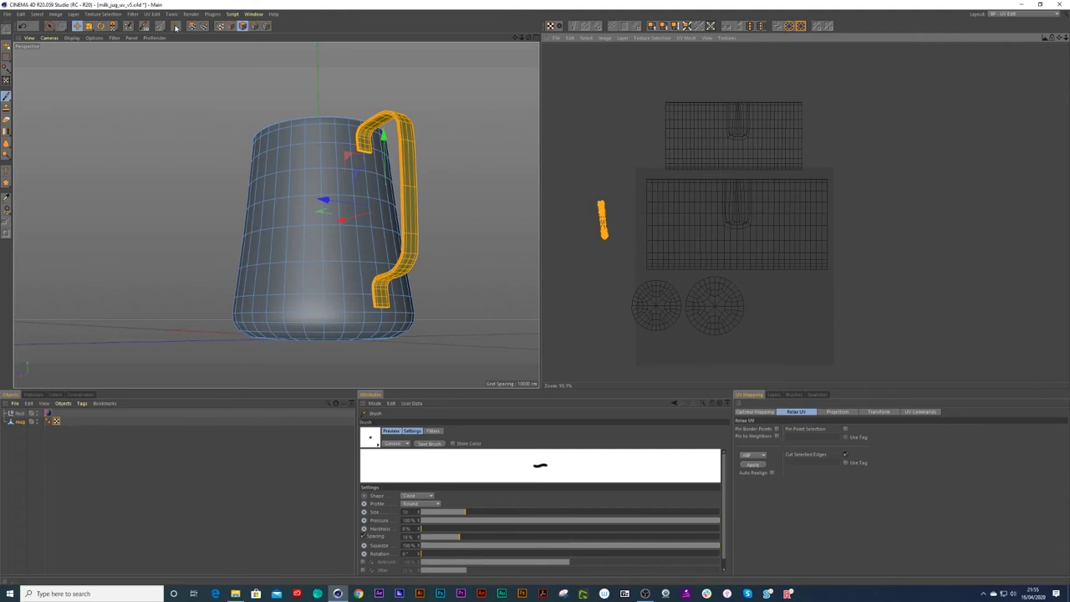
click(191, 26)
drag(612, 238, 782, 326)
scroll(794, 298, down, 3)
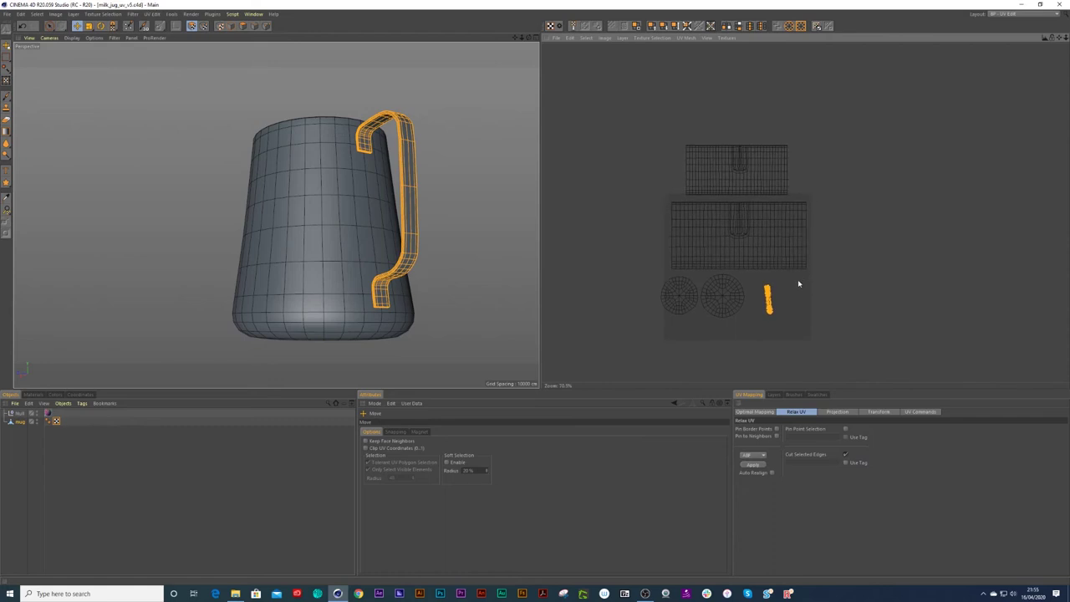
- Try to pack all UV islands using Optimal Mapping's Realign with Equalize Island Size enabled
key(9)
click(766, 253)
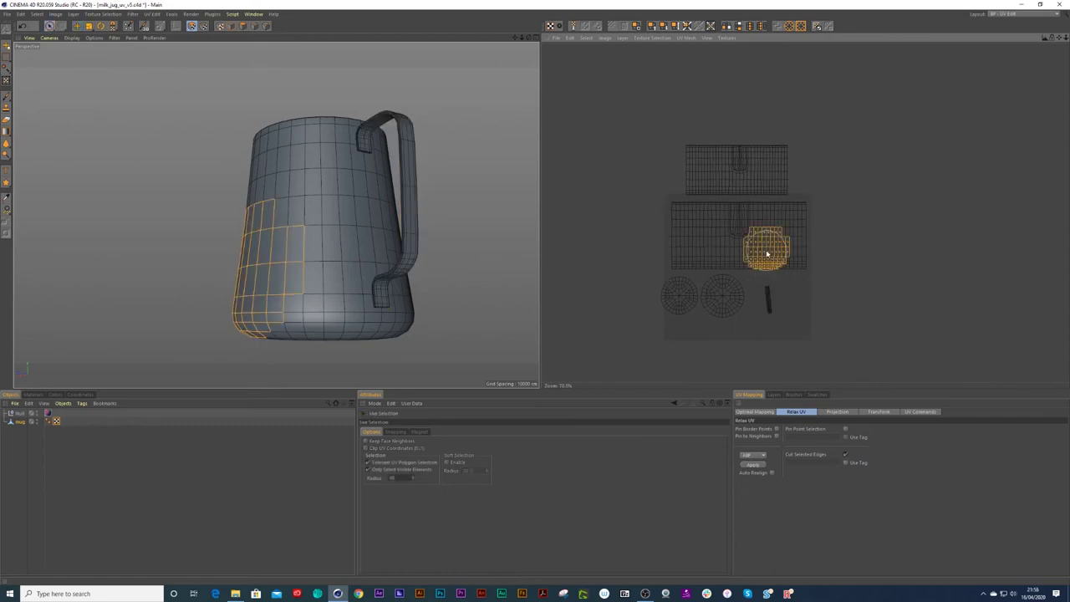
key(ctrl+a)
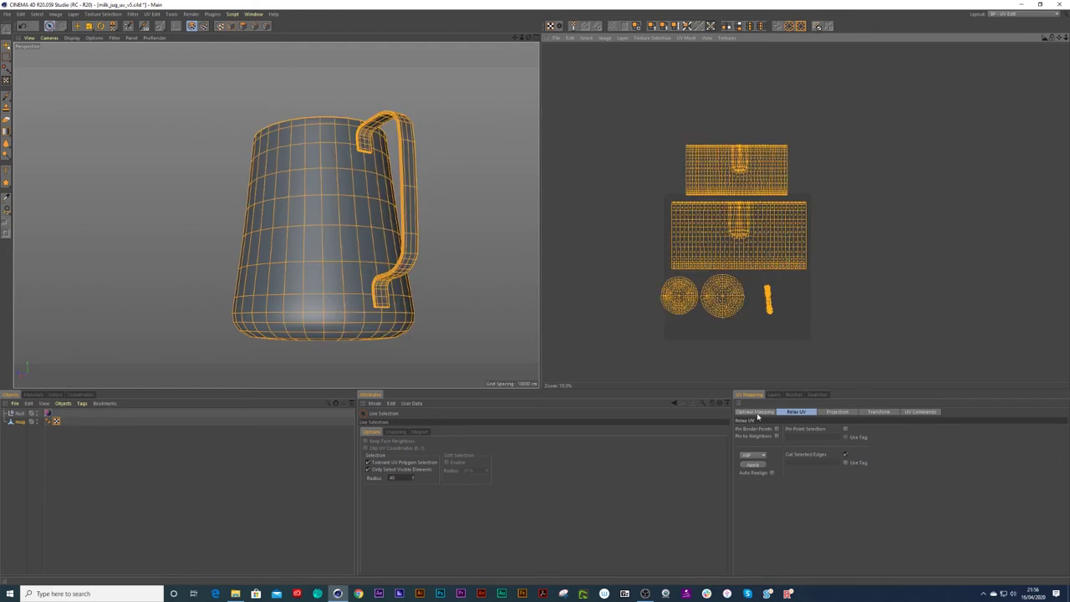
click(755, 411)
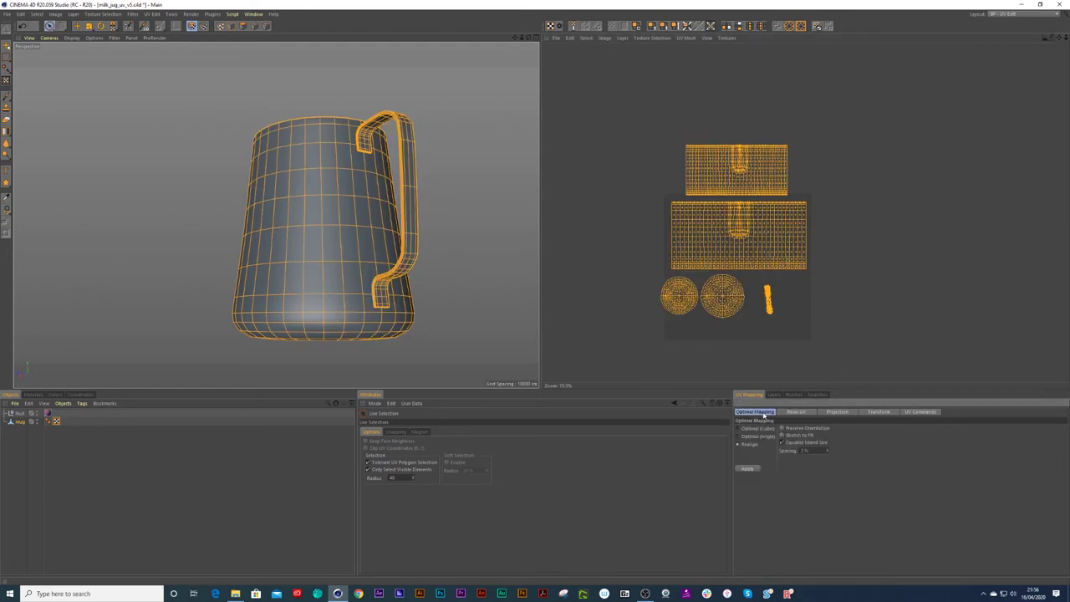
click(748, 469)
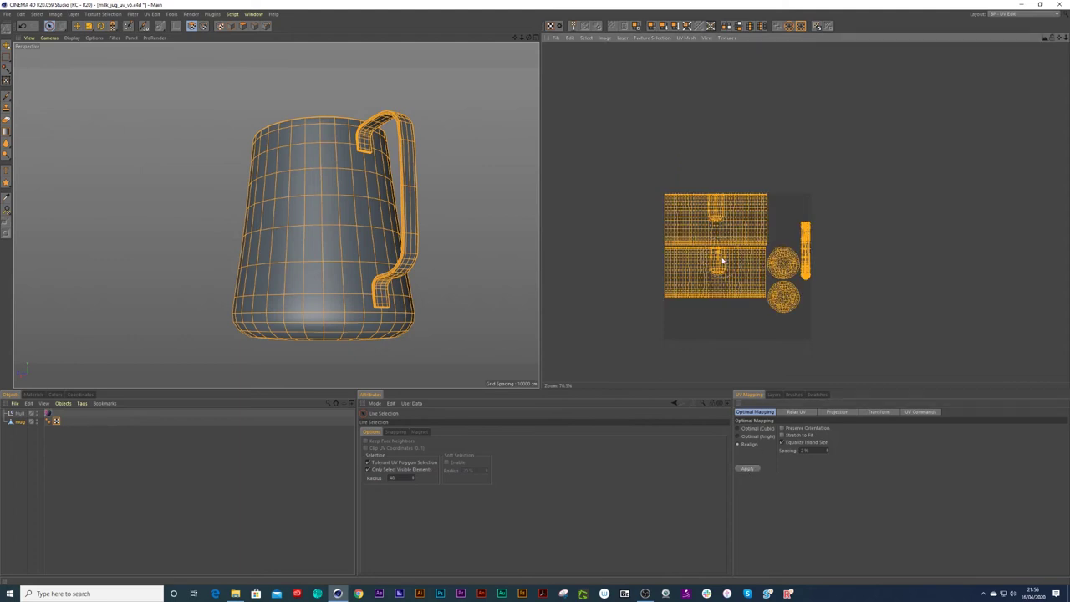
scroll(762, 266, up, 5)
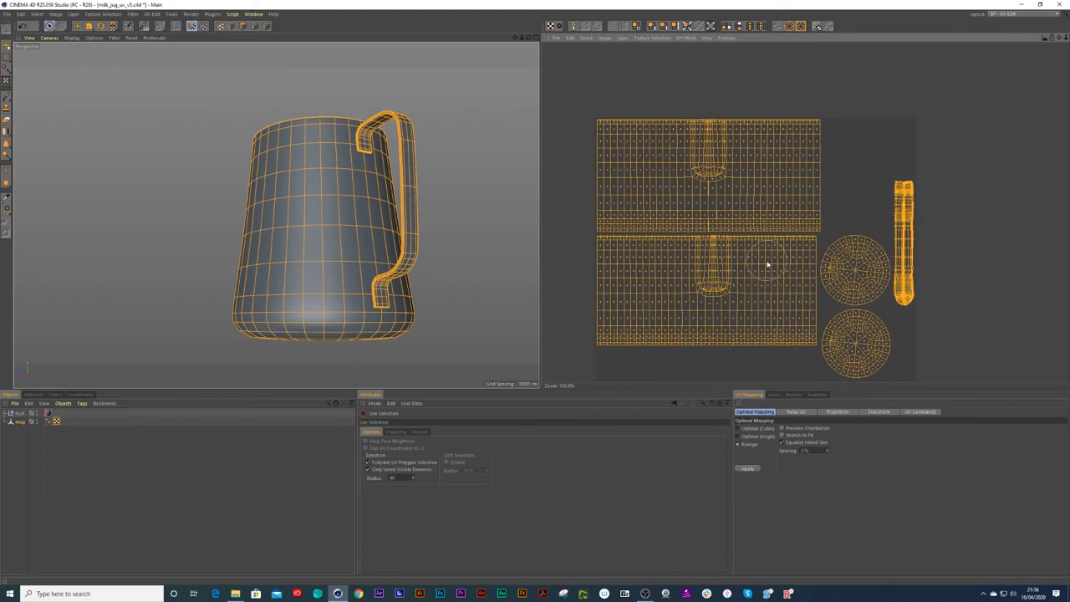
key(ctrl+z)
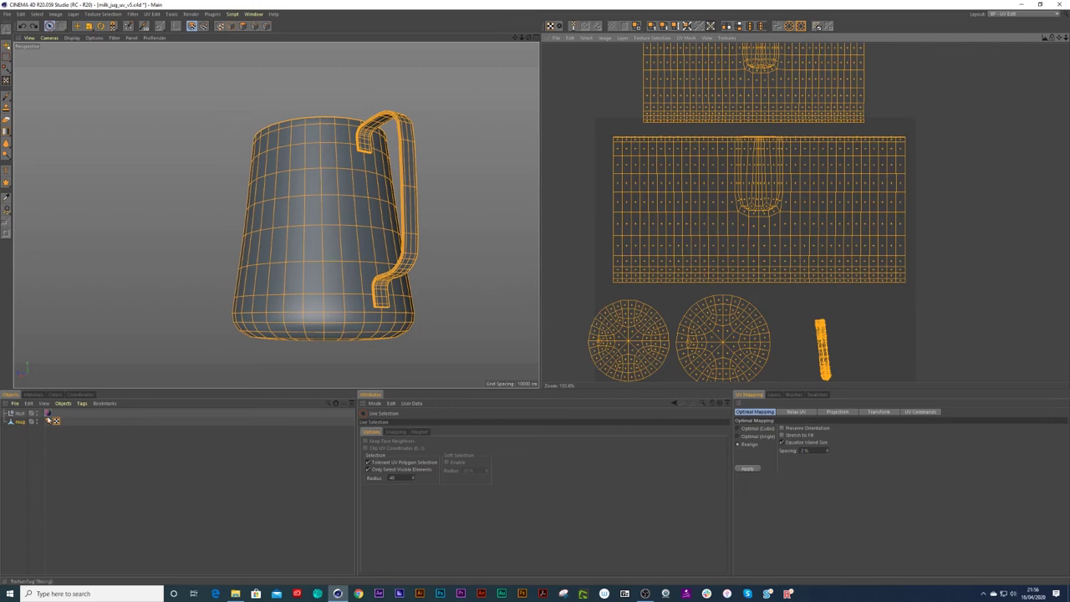
- Transfer the UV grid texture tag from the Null to the mug and check the pattern on the body, spout and interior
drag(48, 414, 65, 424)
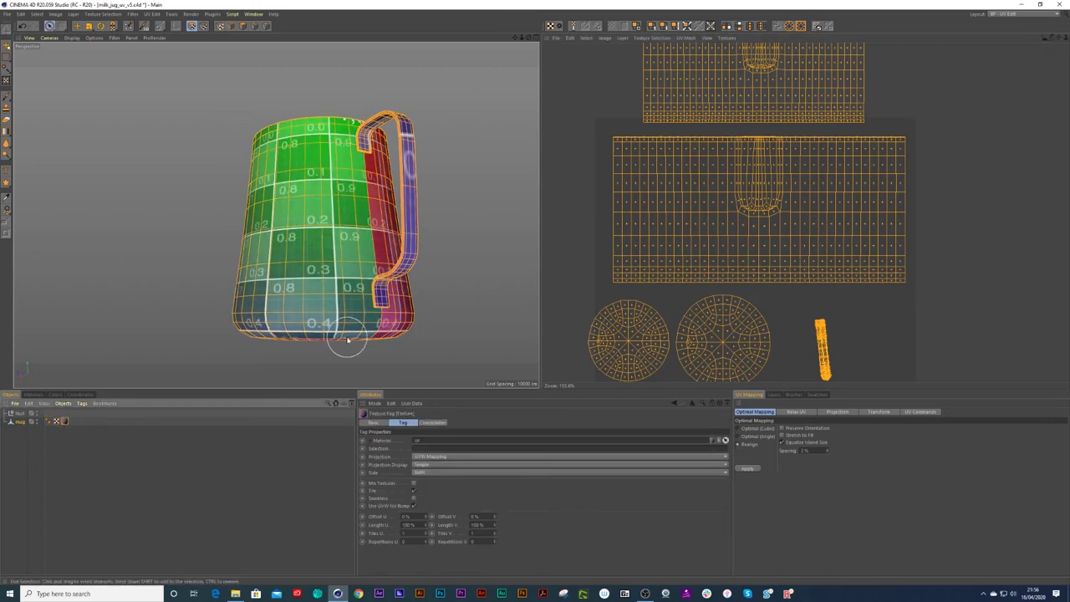
scroll(371, 237, up, 2)
mouse_move(370, 238)
alt+mouse_down()
mouse_move(337, 270)
mouse_move(534, 259)
mouse_move(495, 271)
mouse_move(452, 264)
alt+mouse_up()
scroll(323, 237, down, 3)
alt+drag(323, 239, 274, 222)
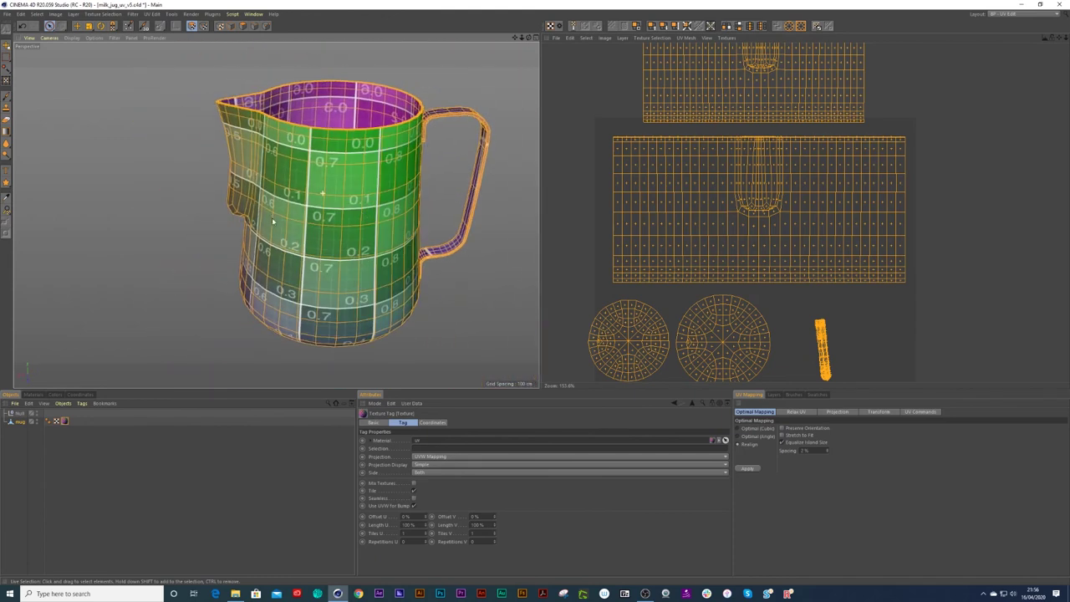
scroll(336, 162, up, 2)
mouse_move(337, 164)
alt+mouse_down()
mouse_move(326, 242)
mouse_move(343, 138)
alt+mouse_up()
scroll(333, 180, up, 2)
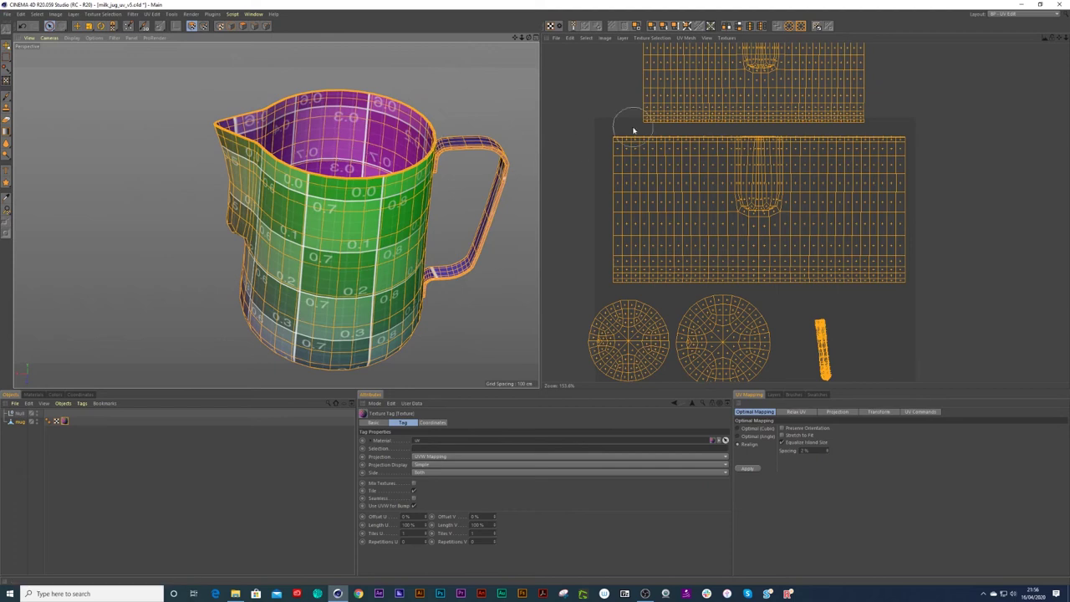
- Select the whole interior wall UV island and flip it with Mirror U
click(359, 135)
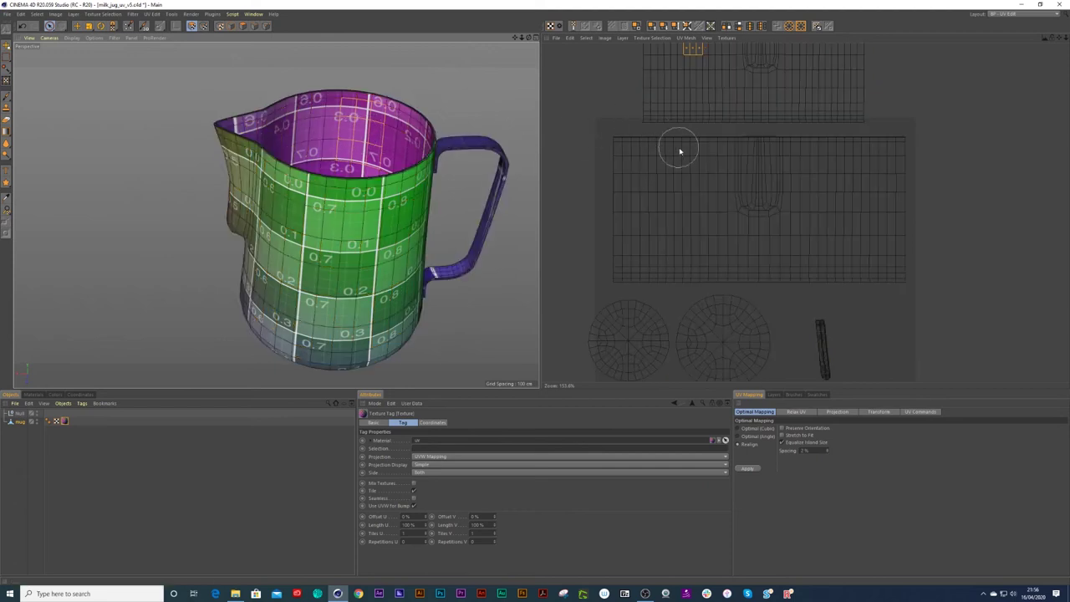
scroll(656, 101, down, 2)
alt+middle_drag(676, 93, 667, 150)
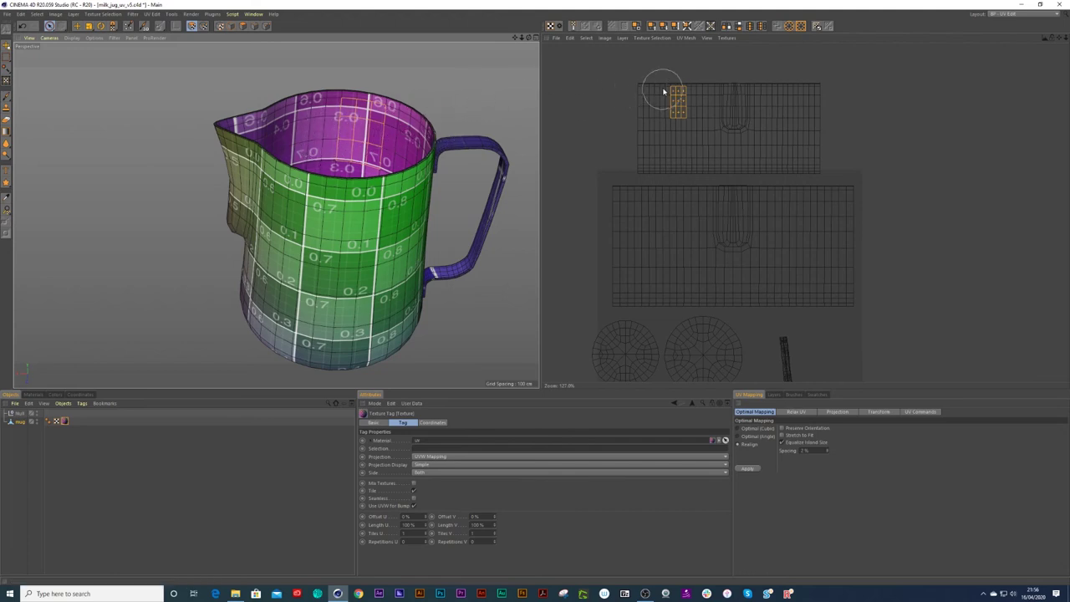
click(716, 122)
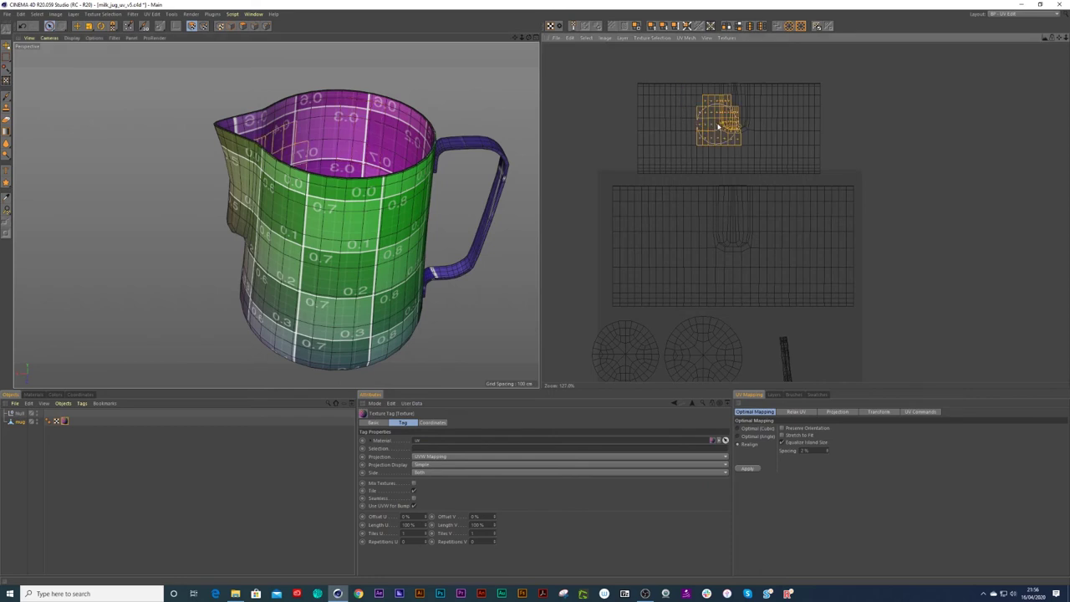
key(u)
key(w)
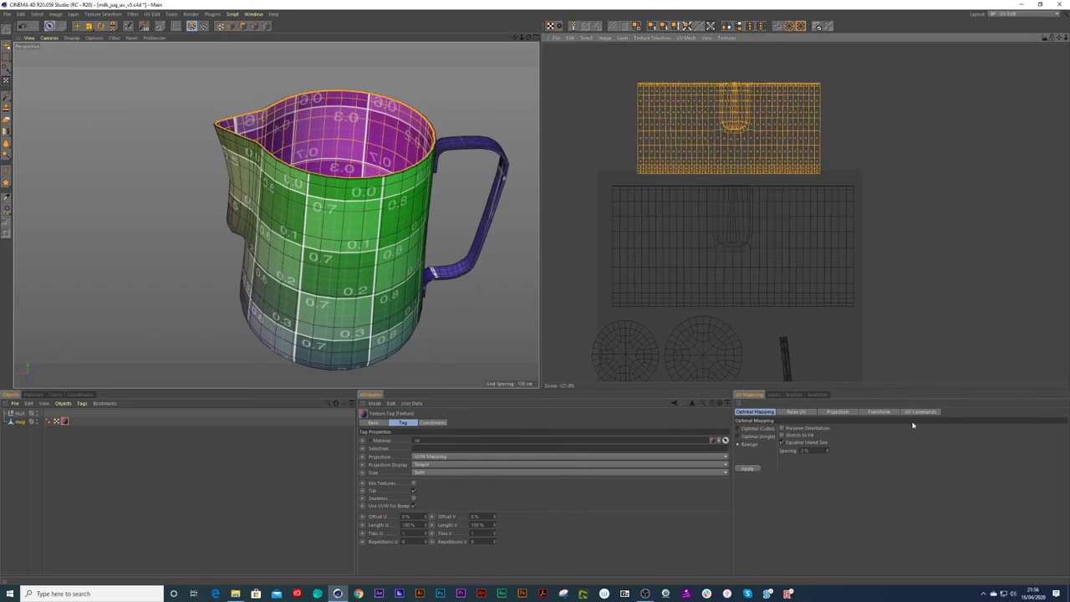
click(877, 411)
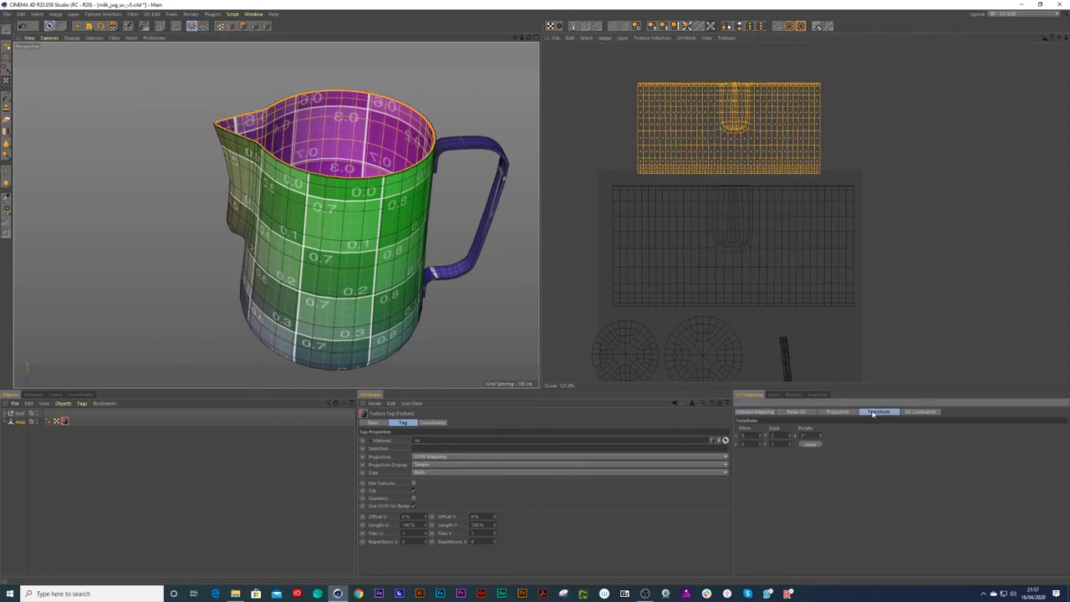
click(930, 412)
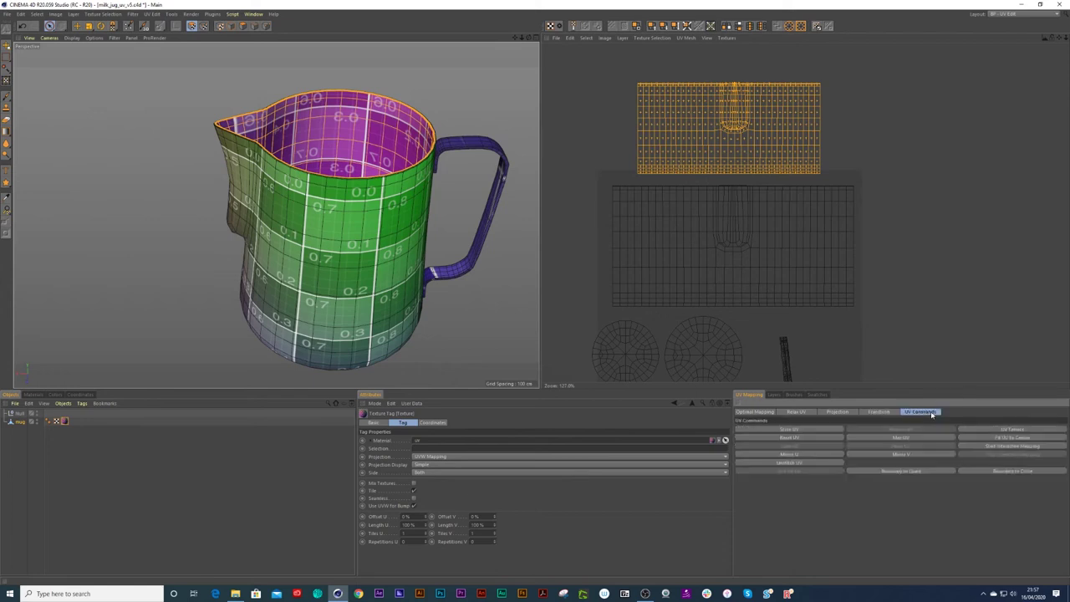
click(794, 456)
- Select all UV polygons and pack the islands with Realign, keeping Equalize Island Size enabled
alt+right_drag(343, 181, 327, 185)
mouse_move(327, 185)
alt+mouse_down()
mouse_move(293, 228)
mouse_move(312, 174)
mouse_move(295, 182)
alt+mouse_up()
mouse_move(438, 243)
alt+mouse_down()
mouse_move(337, 224)
mouse_move(433, 253)
alt+mouse_up()
click(782, 353)
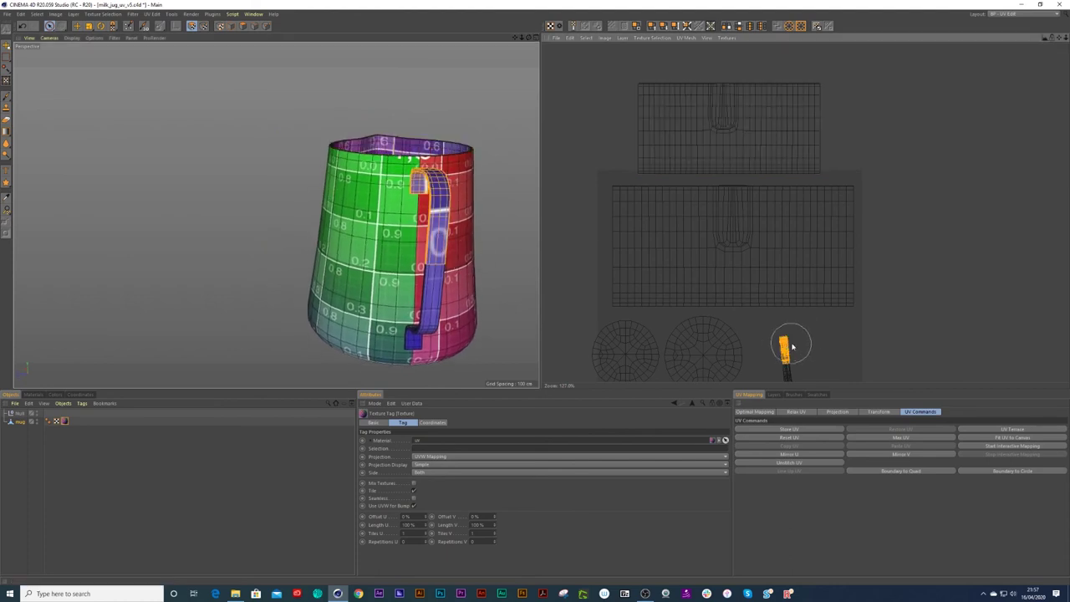
key(ctrl+a)
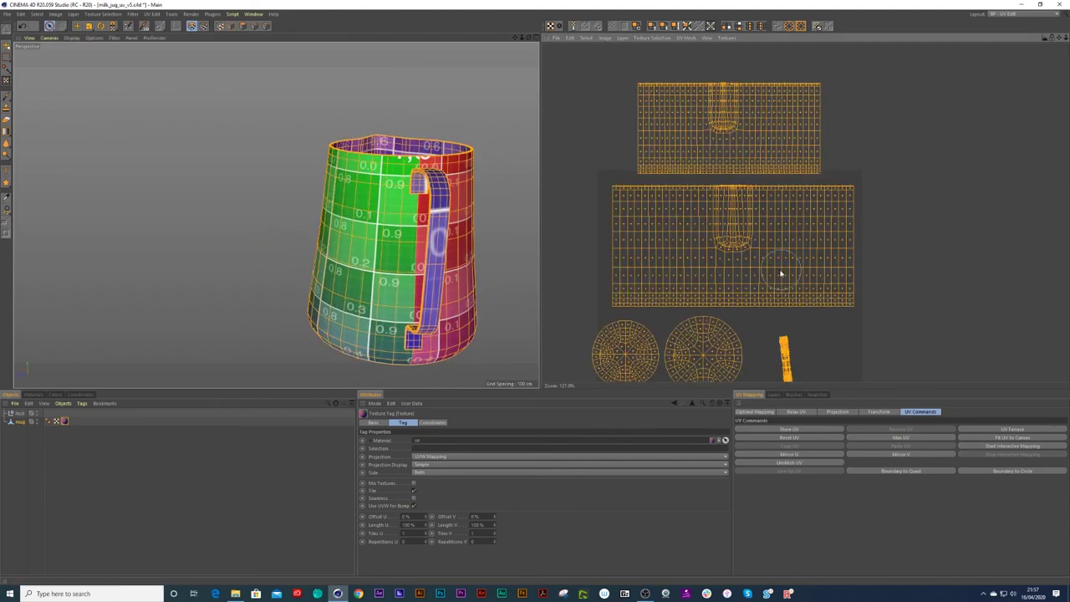
scroll(769, 292, down, 3)
click(756, 412)
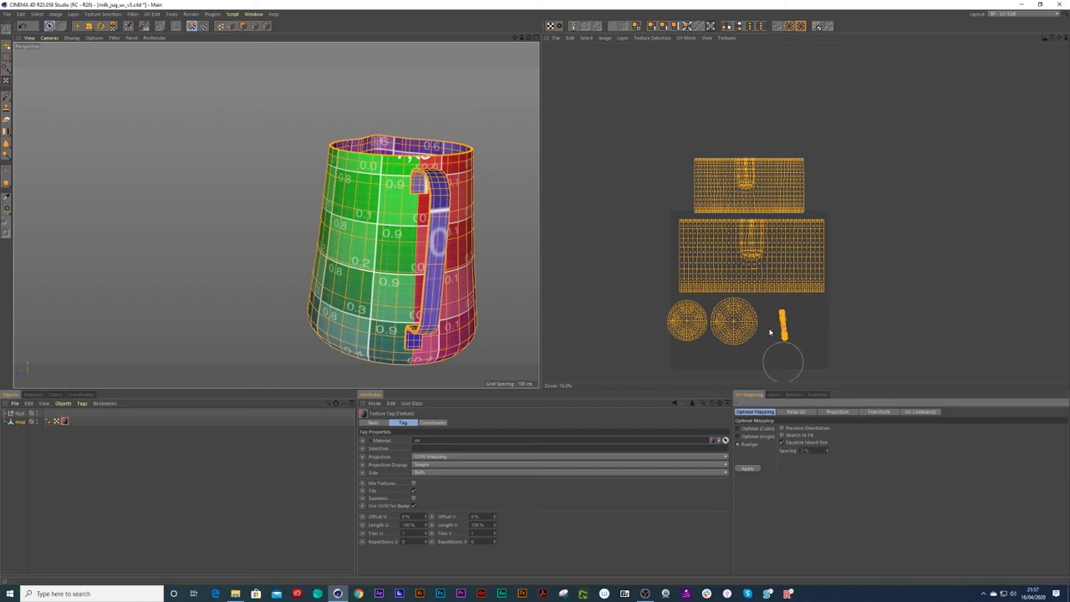
click(752, 471)
- Check the grid numbers on the handle, select its whole UV island and flip it with Mirror U
alt+drag(399, 231, 394, 201)
scroll(451, 264, up, 5)
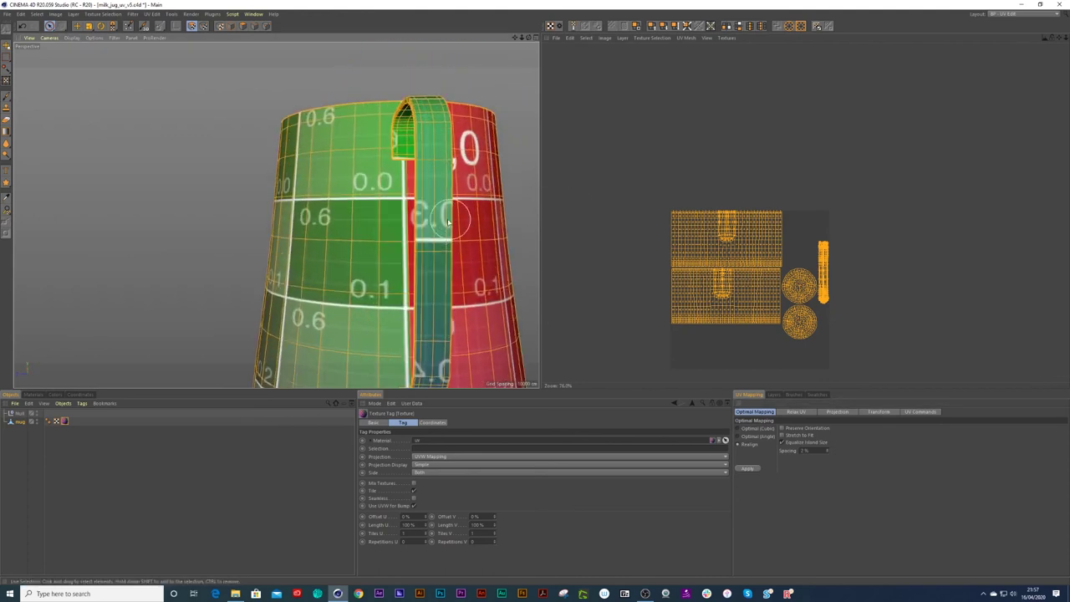
scroll(853, 270, up, 1)
click(820, 256)
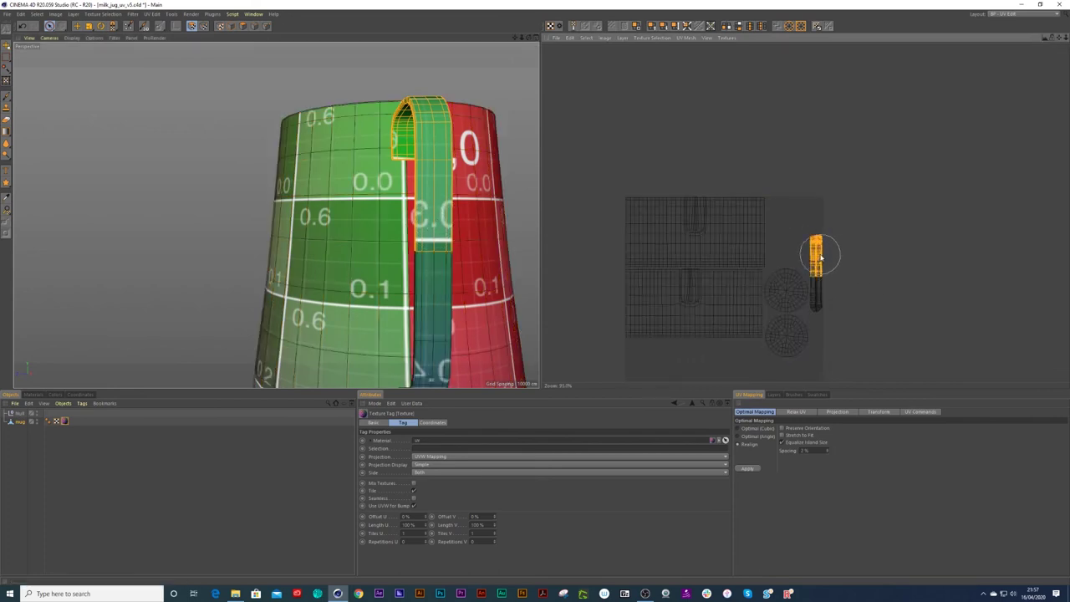
right_click(834, 262)
click(841, 320)
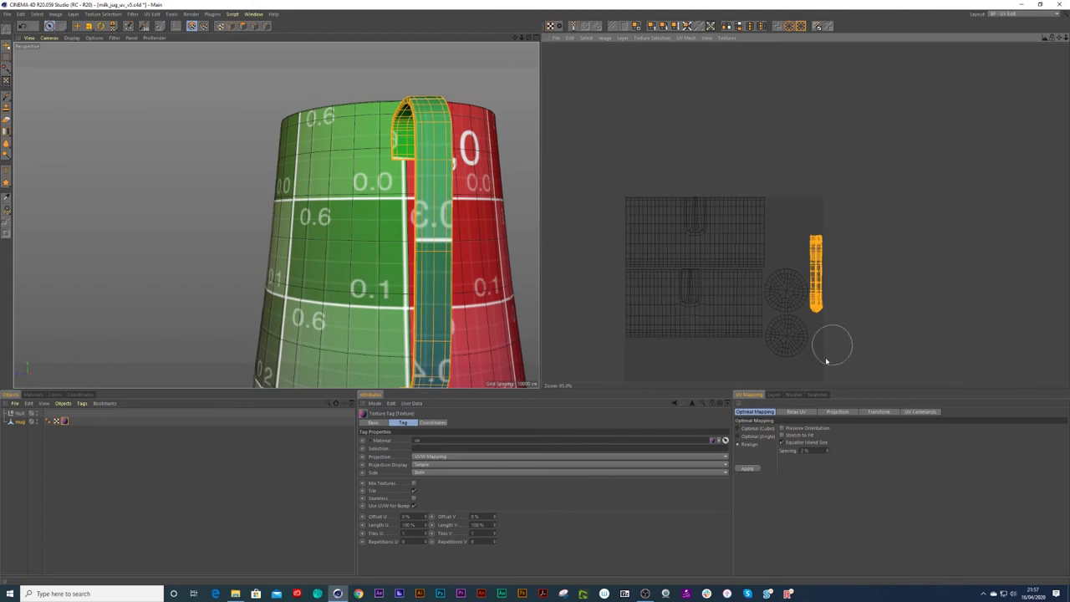
click(880, 412)
click(920, 412)
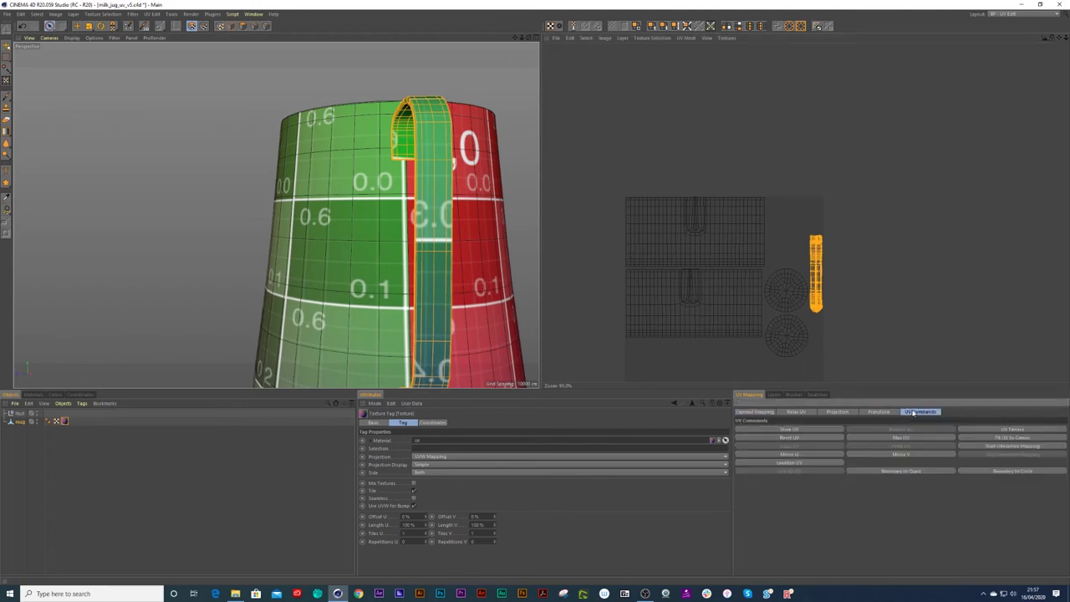
click(804, 456)
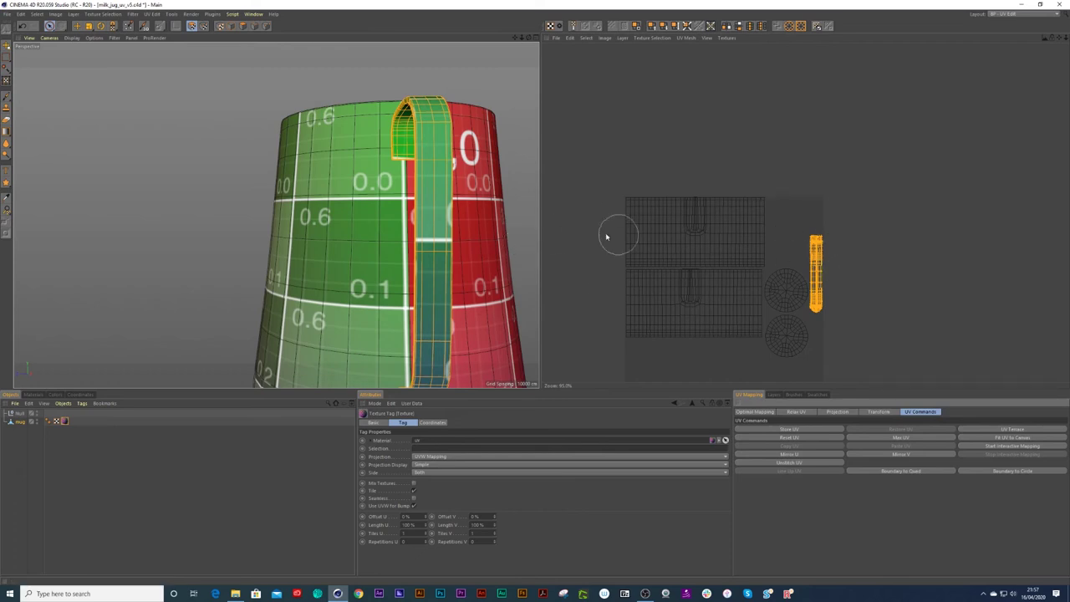
- Move the handle's UV island up into the canvas's upper corner, beyond the wall and base islands
scroll(501, 235, down, 5)
alt+drag(464, 279, 489, 272)
scroll(852, 263, up, 2)
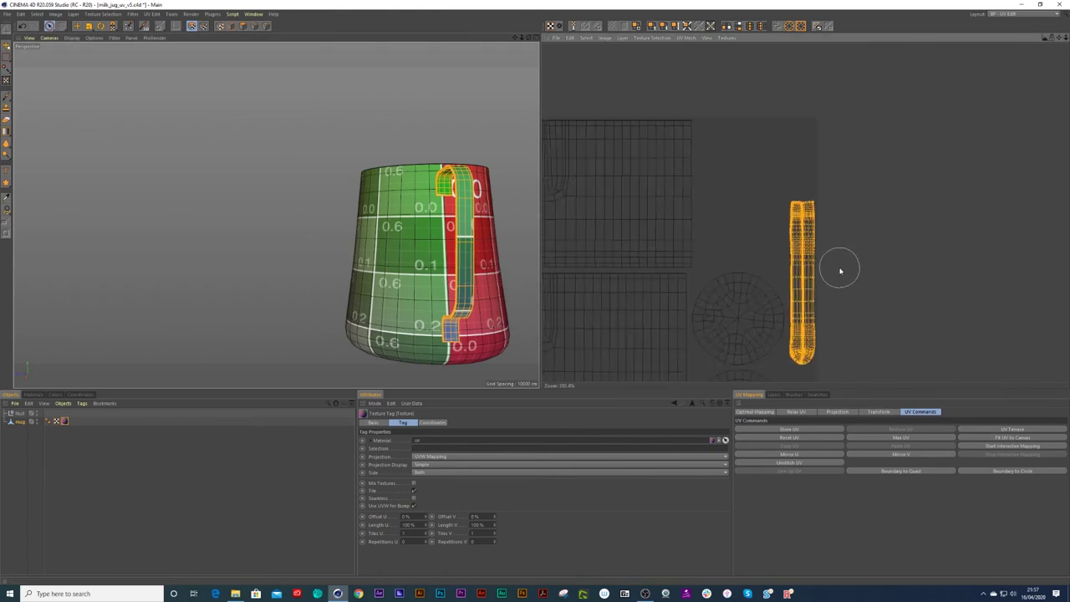
key(e)
drag(816, 262, 806, 188)
alt+right_drag(762, 201, 761, 207)
scroll(754, 219, down, 2)
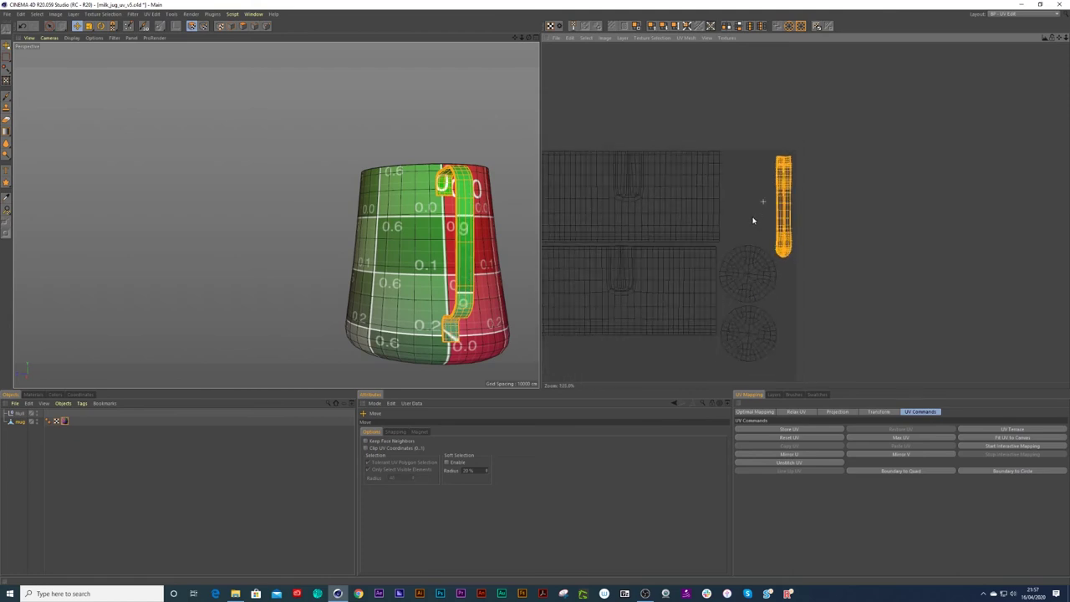
- Examine the arrangement of the wall, base and handle UV islands within the canvas
scroll(721, 237, down, 1)
scroll(740, 215, up, 2)
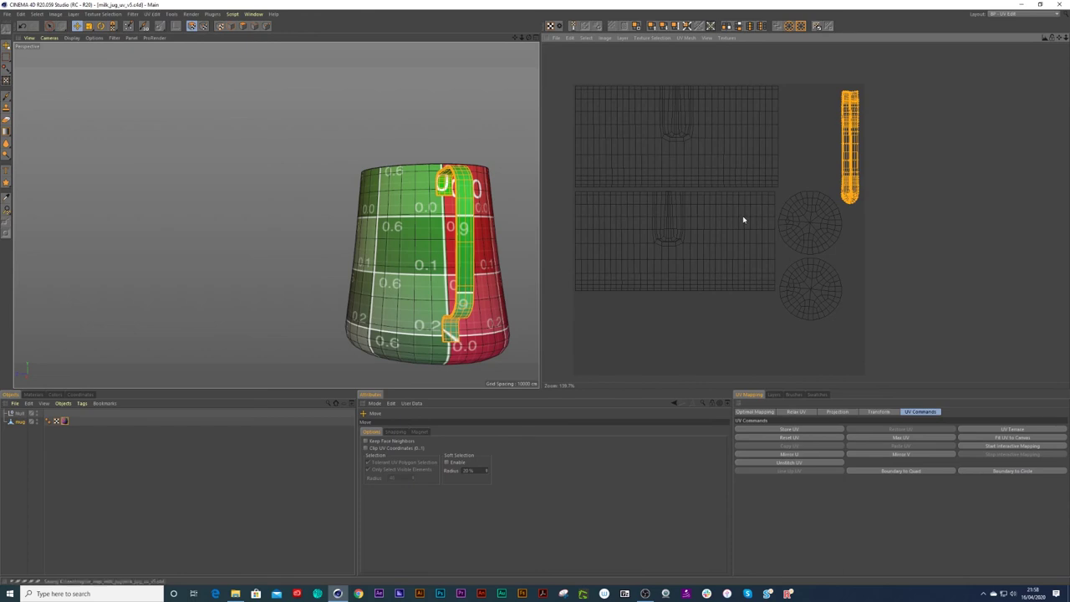
scroll(743, 202, down, 1)
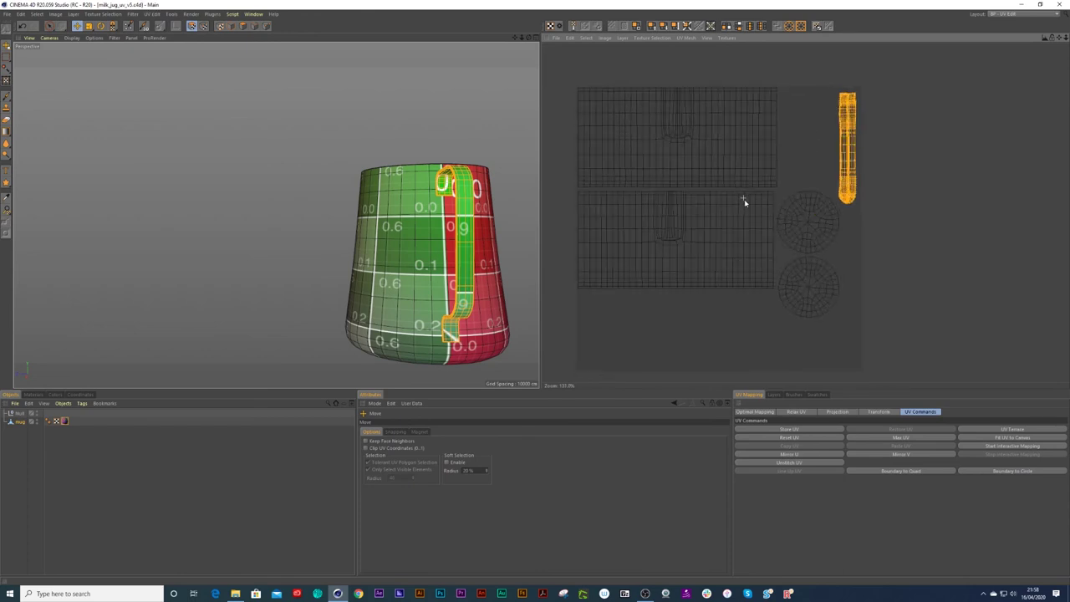
alt+right_drag(737, 207, 729, 209)
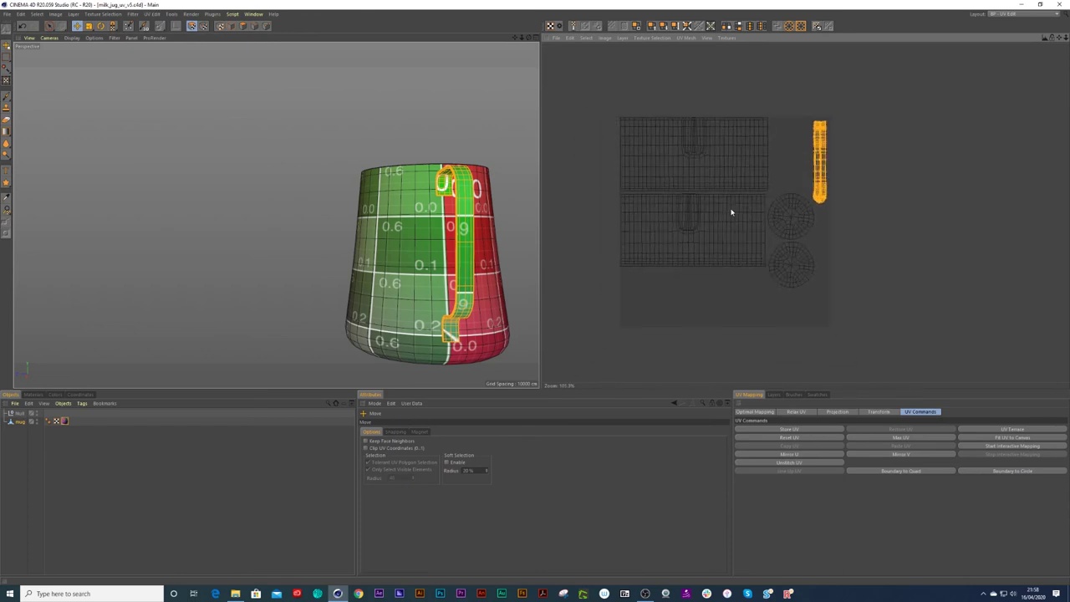
alt+middle_drag(729, 209, 752, 208)
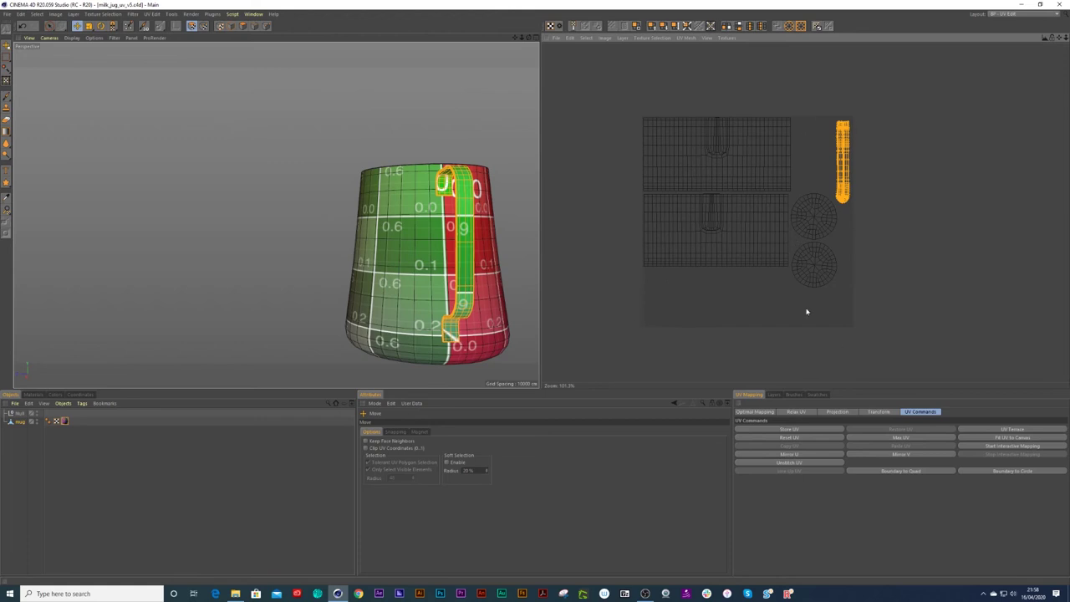
scroll(755, 201, up, 3)
scroll(759, 193, down, 3)
scroll(764, 198, up, 2)
scroll(758, 195, down, 1)
alt+right_drag(773, 198, 771, 198)
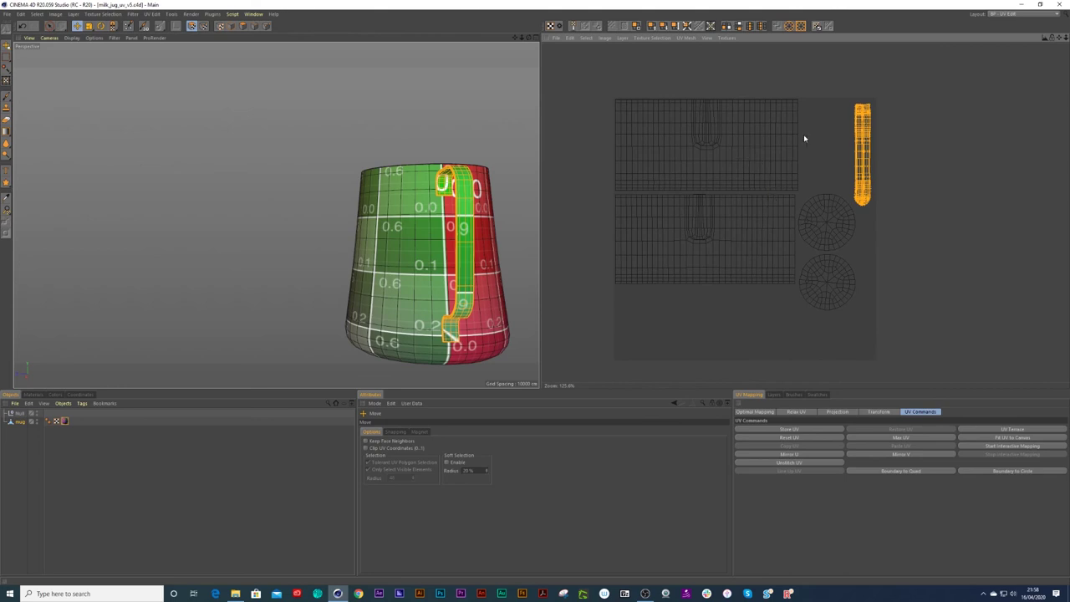
- Select the whole upper wall UV island to try moving it as one piece, and save the project
key(9)
click(702, 133)
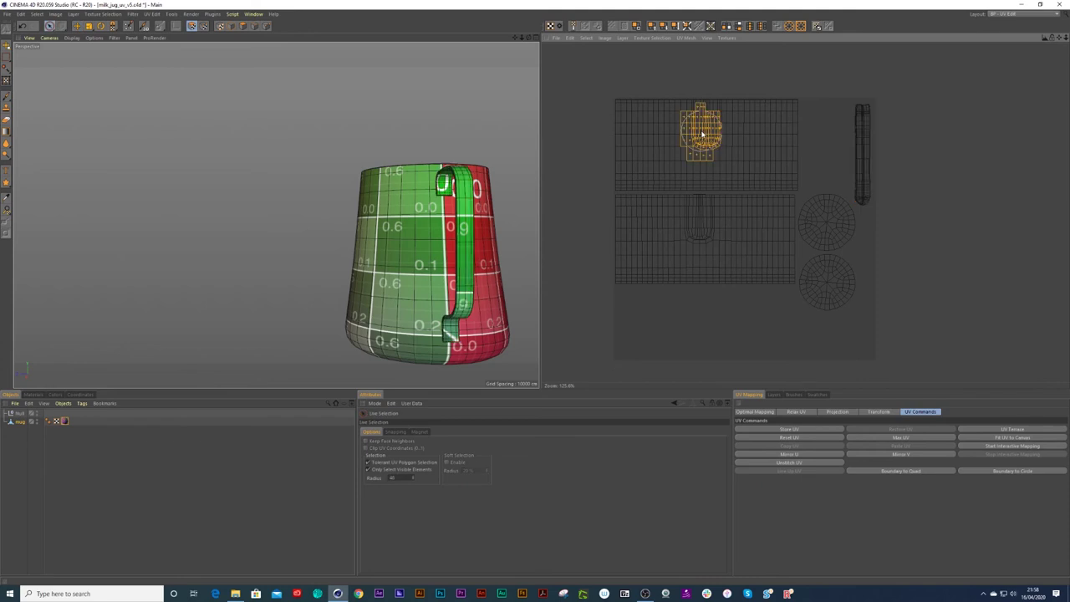
right_click(702, 134)
click(702, 147)
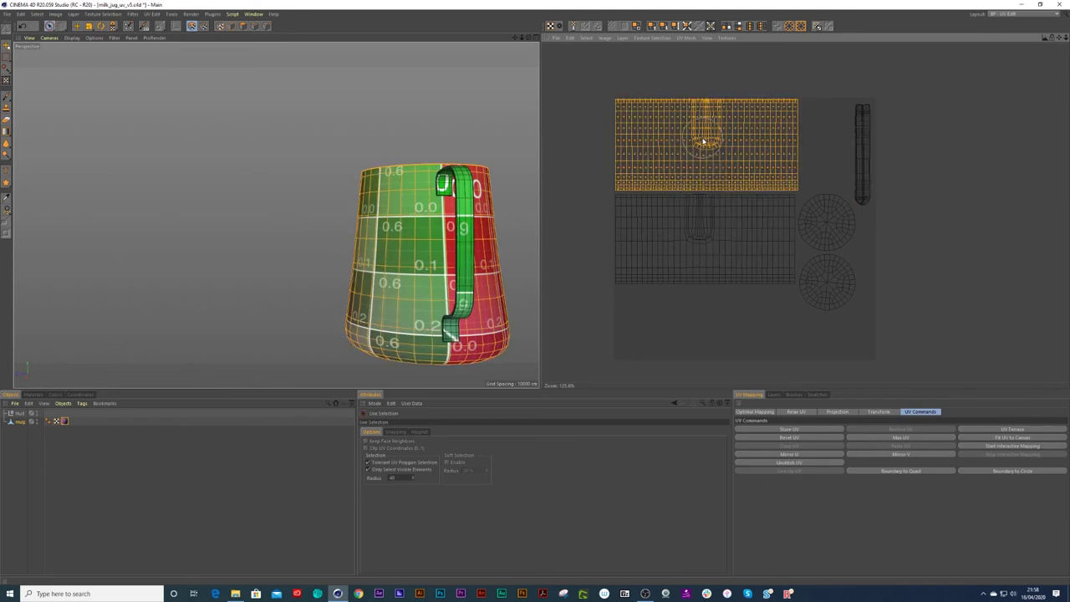
key(e)
drag(703, 145, 776, 187)
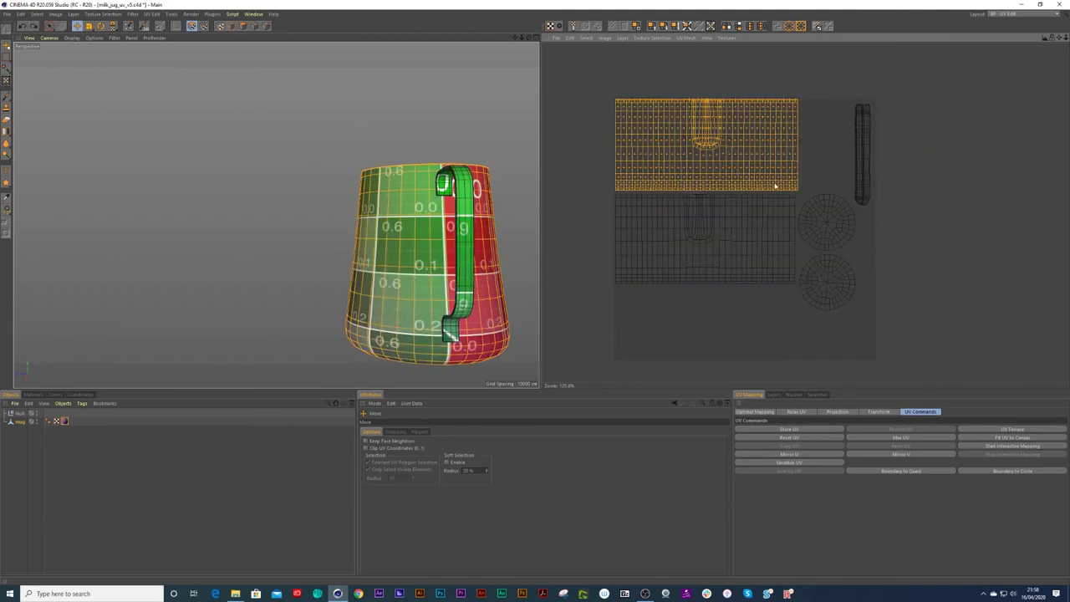
key(ctrl+s)
- Create a new material and start a new texture for its color channel
click(32, 395)
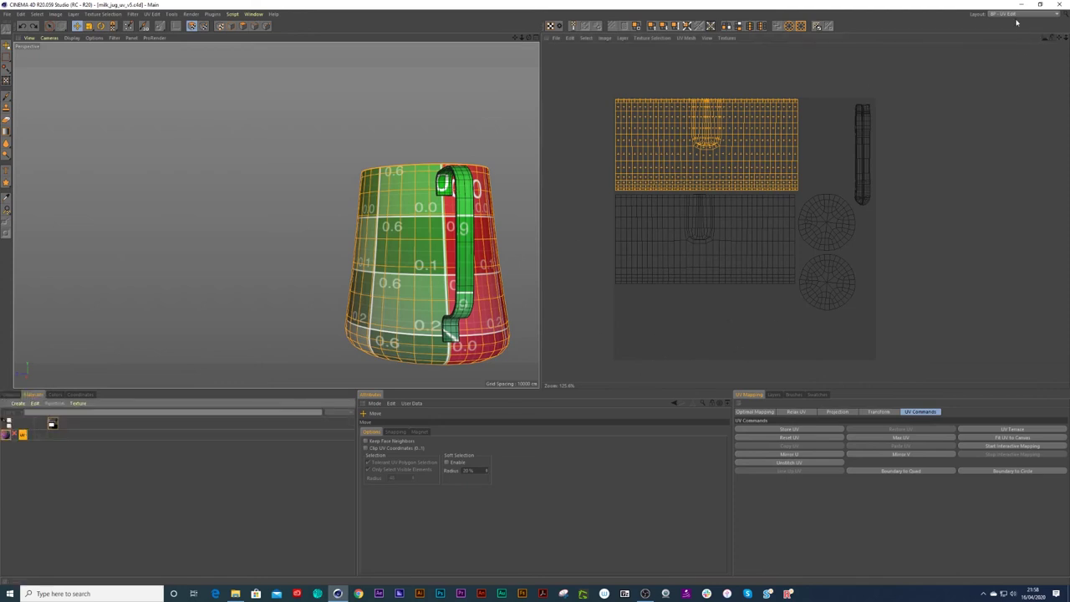
click(18, 404)
click(28, 426)
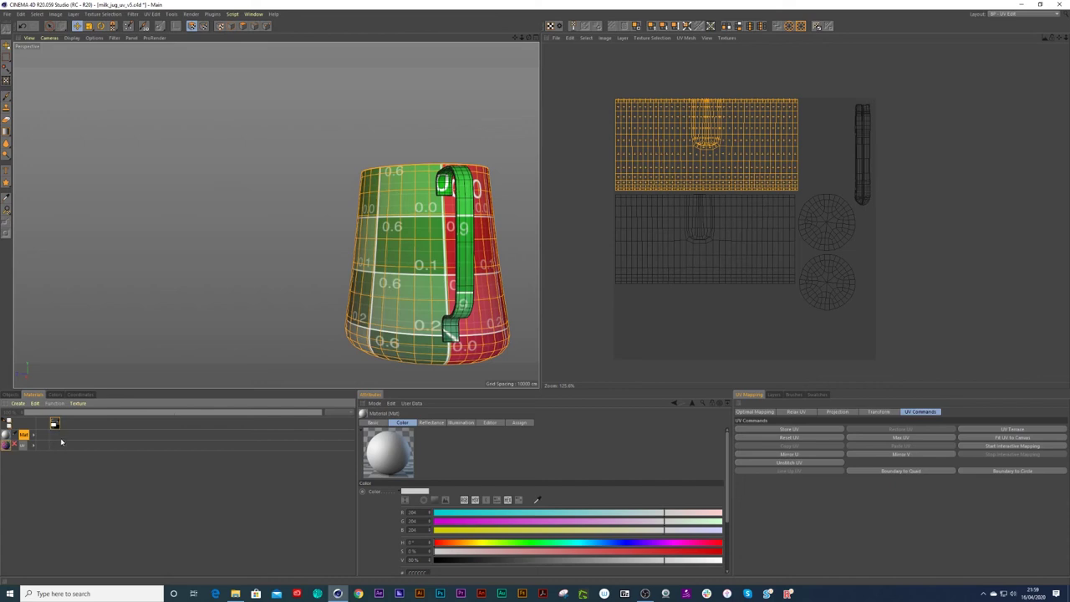
click(56, 438)
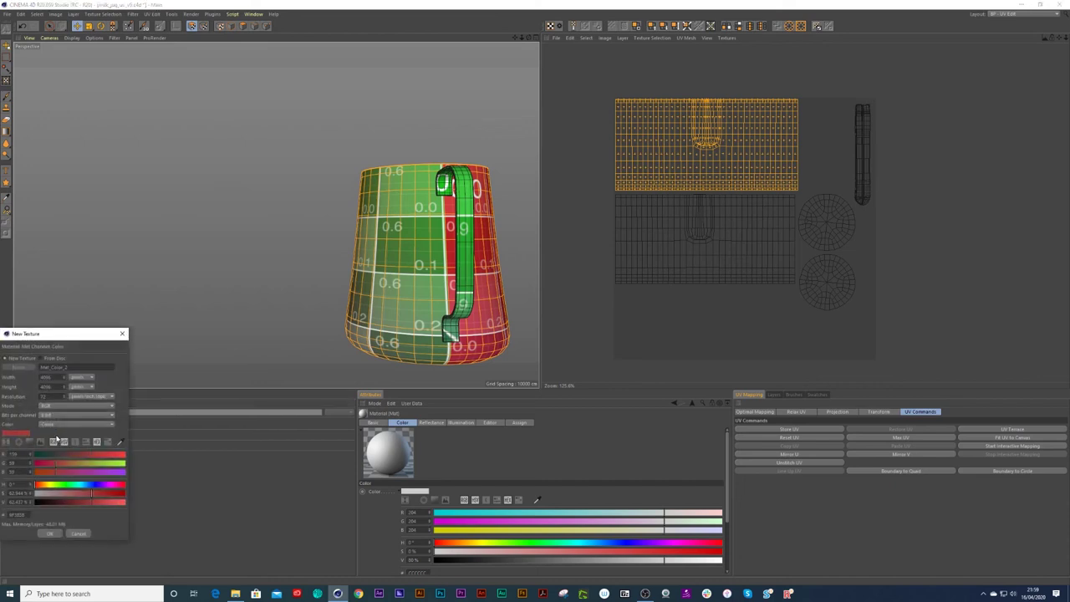
- Set the new texture's fill color to a dark, desaturated blue-grey
drag(71, 339, 255, 213)
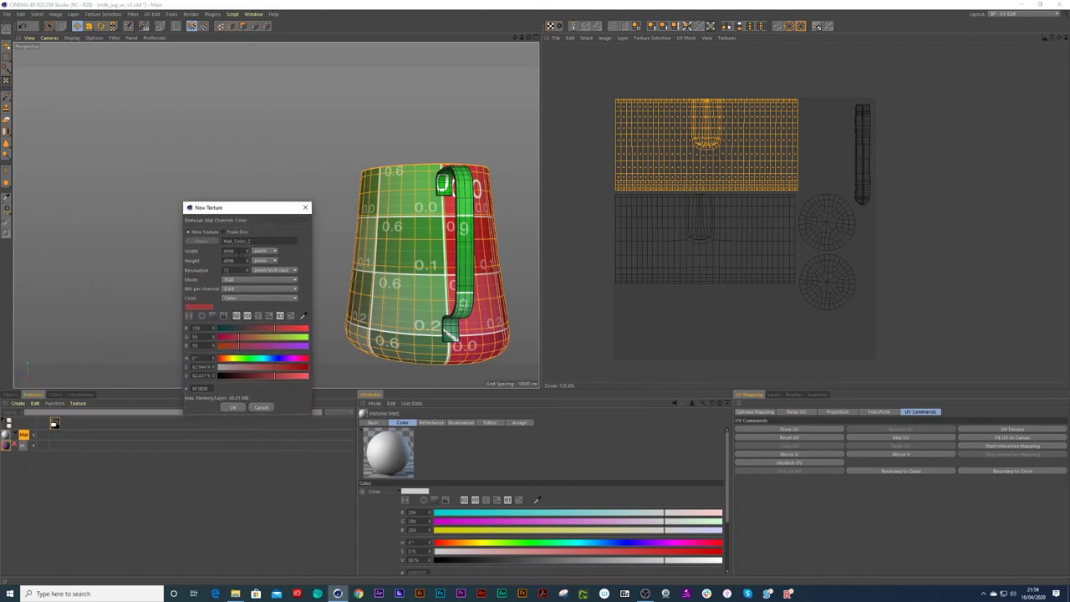
click(209, 308)
click(156, 274)
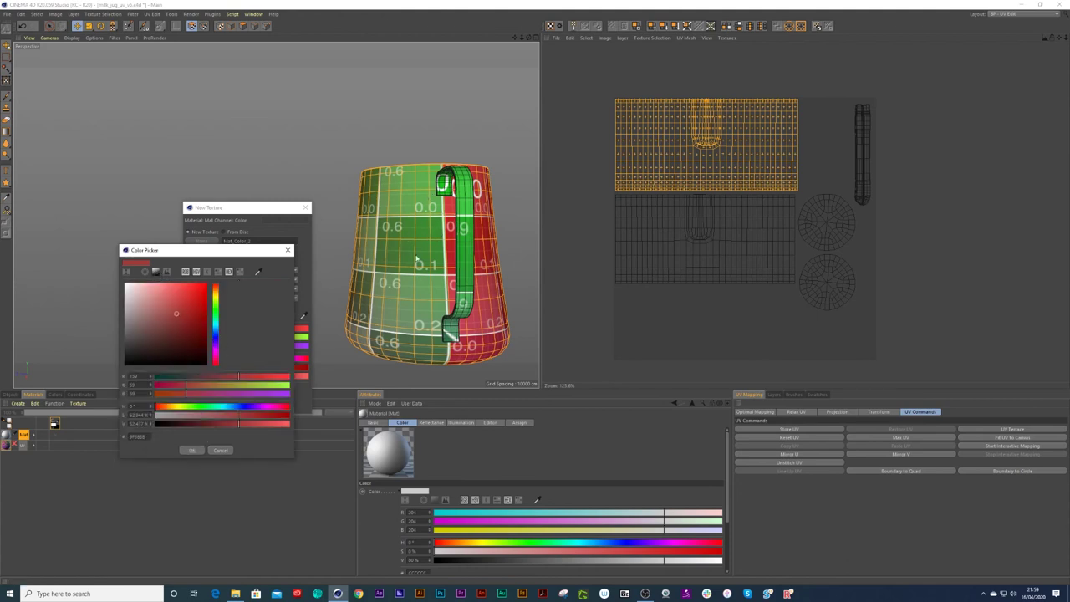
click(216, 335)
click(153, 330)
drag(153, 330, 136, 338)
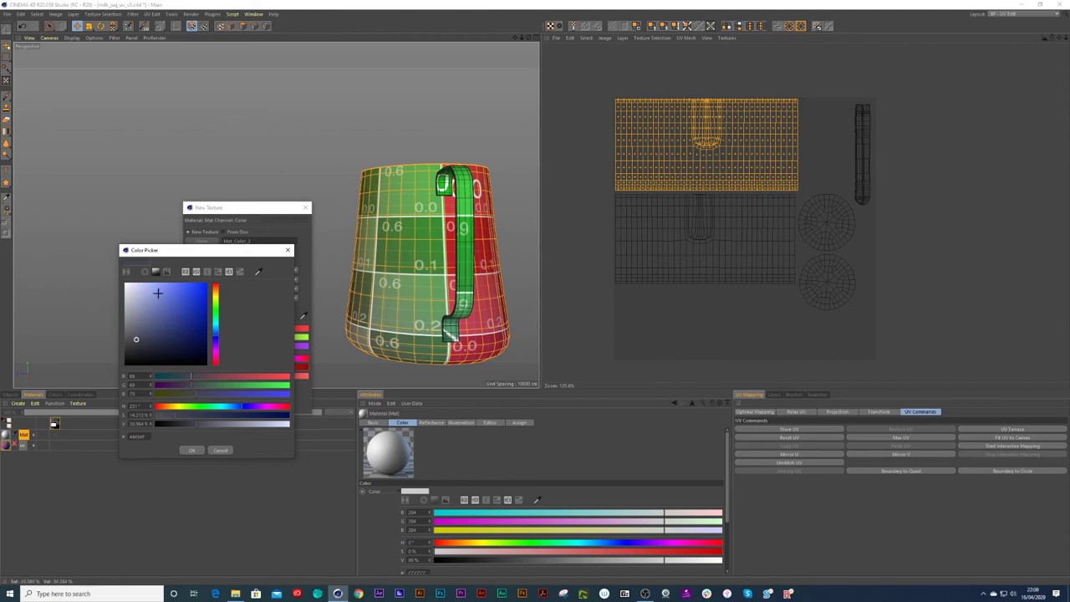
click(196, 450)
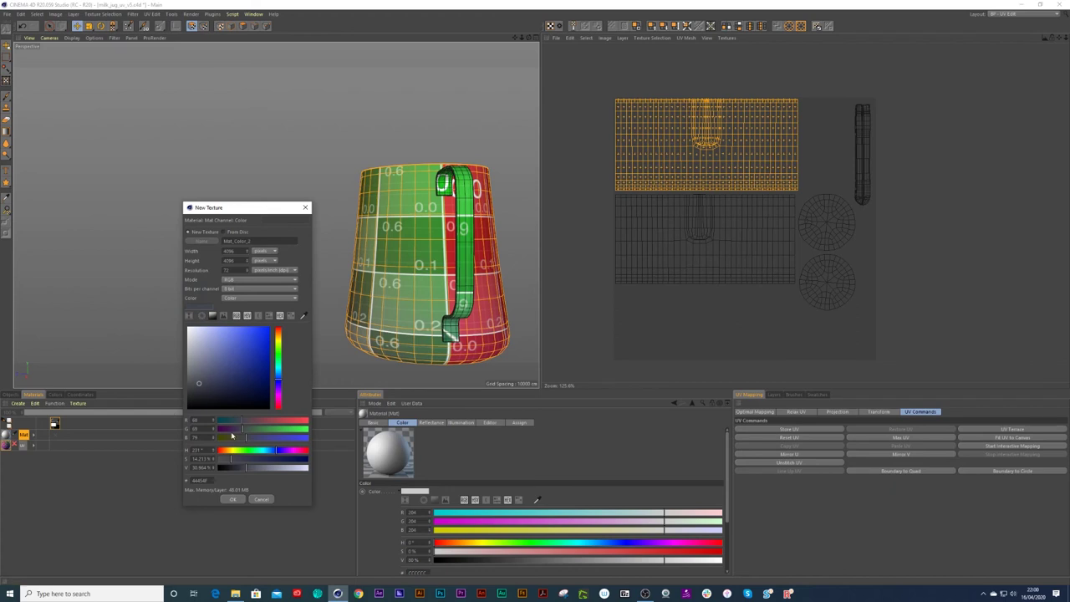
- Name the texture "mug texture" and create it at 4096 by 4096 pixels
drag(251, 241, 216, 248)
text(mug texture)
click(234, 499)
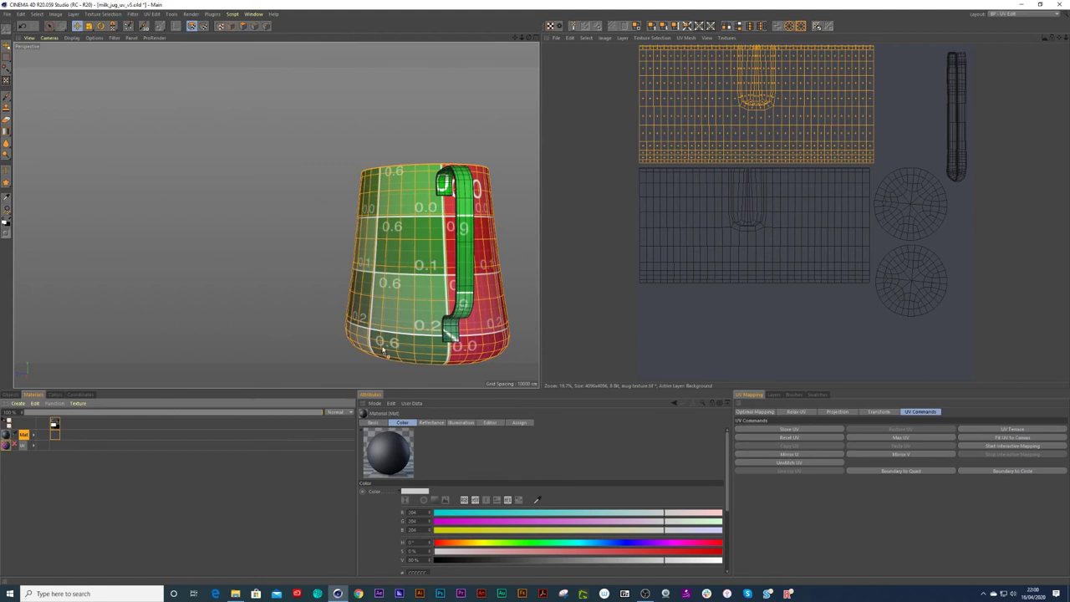
- Apply the new material to the jug and check the mug object's texture tags in the custom user layout
drag(421, 315, 425, 310)
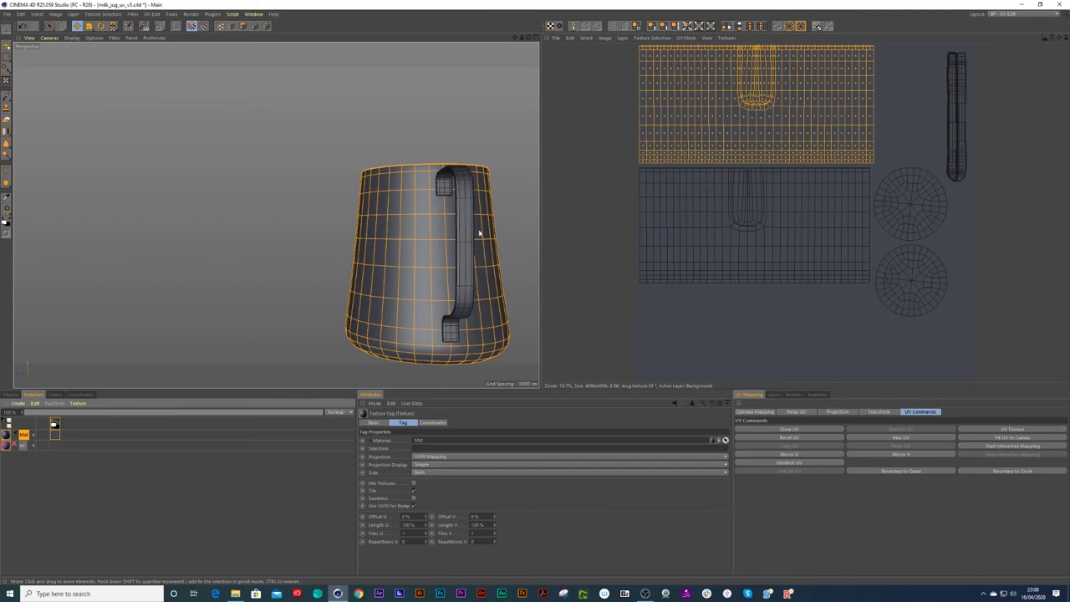
alt+drag(461, 227, 437, 234)
click(1028, 14)
click(1007, 56)
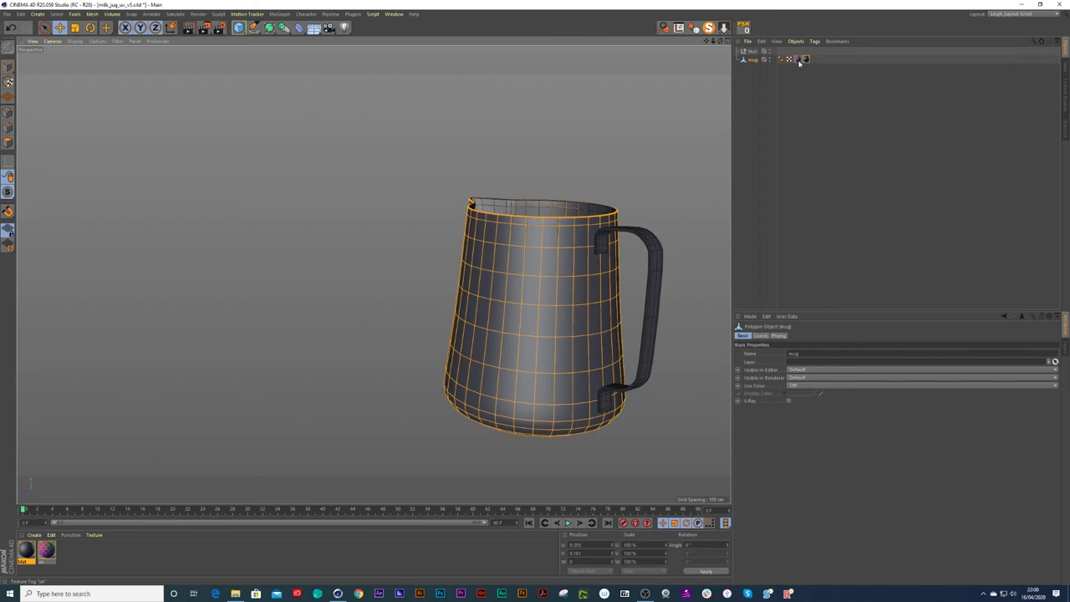
click(801, 59)
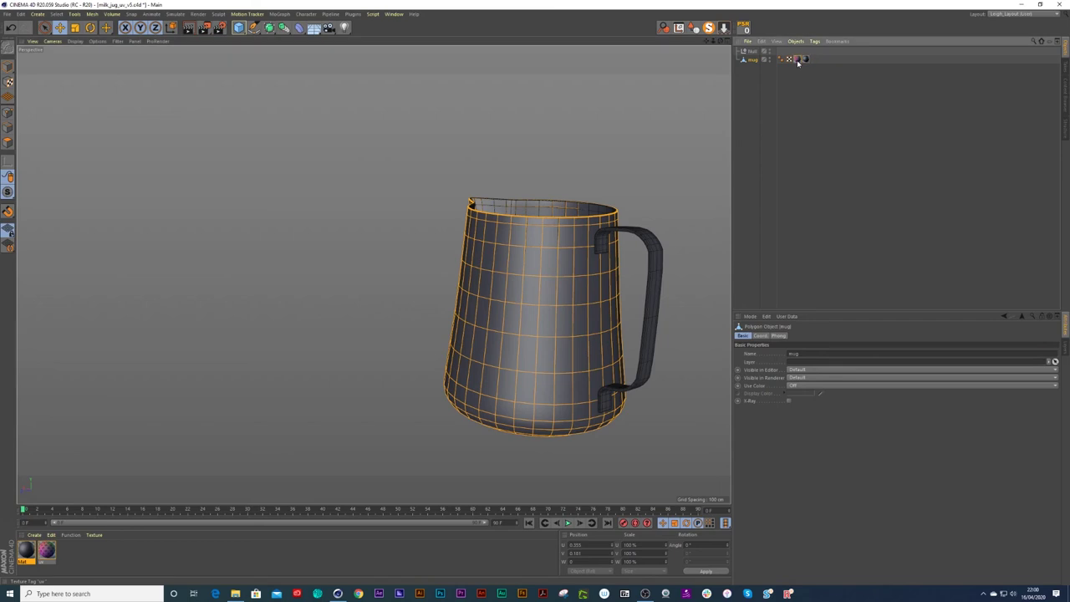
- Return to the BP - UV Edit layout and save the project together with its texture changes
click(1021, 14)
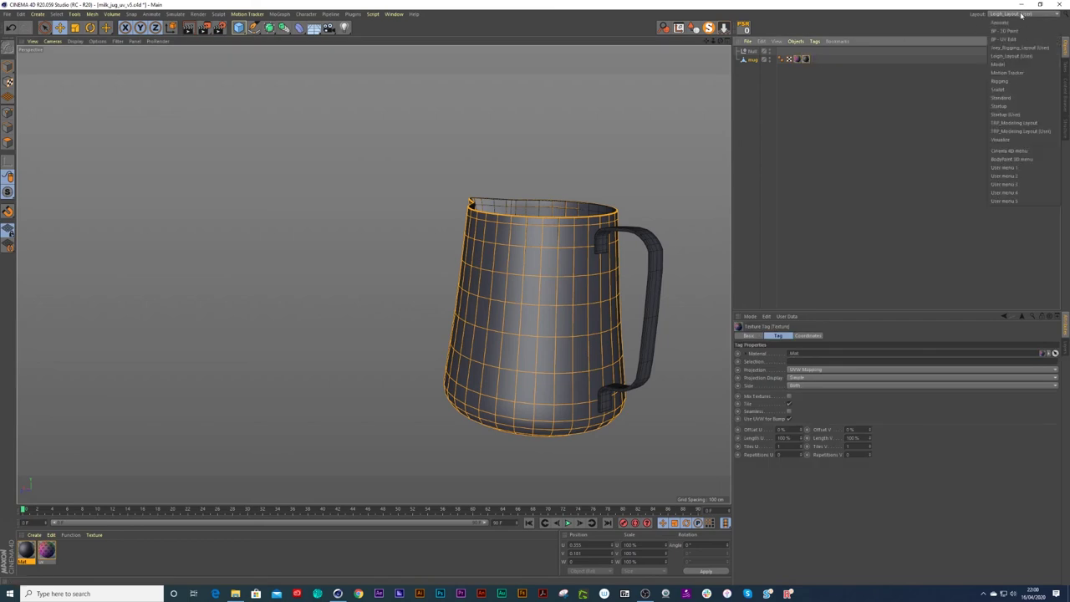
click(1013, 38)
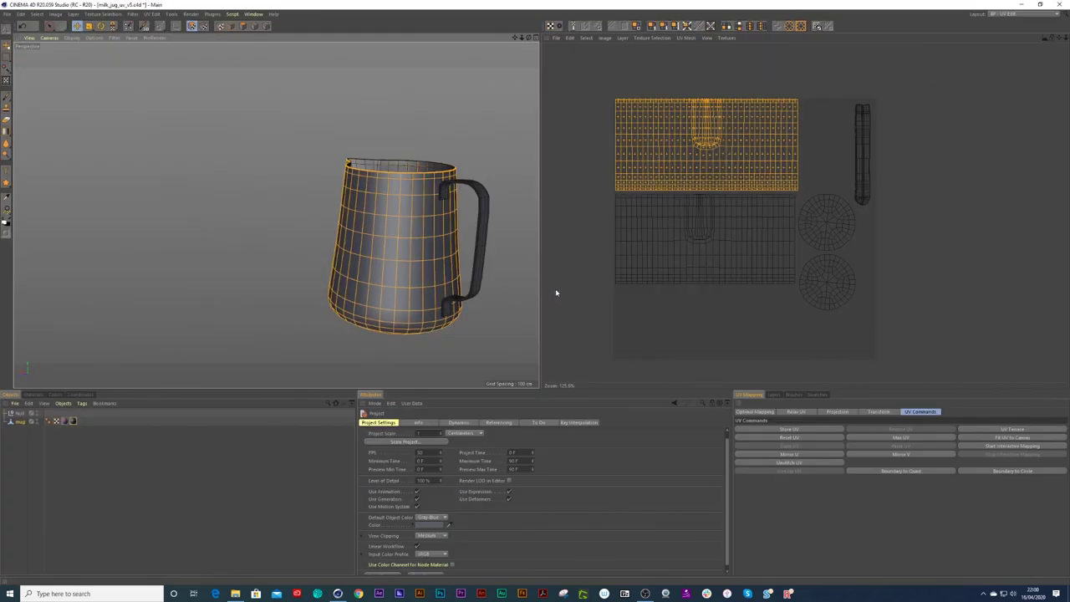
key(ctrl+s)
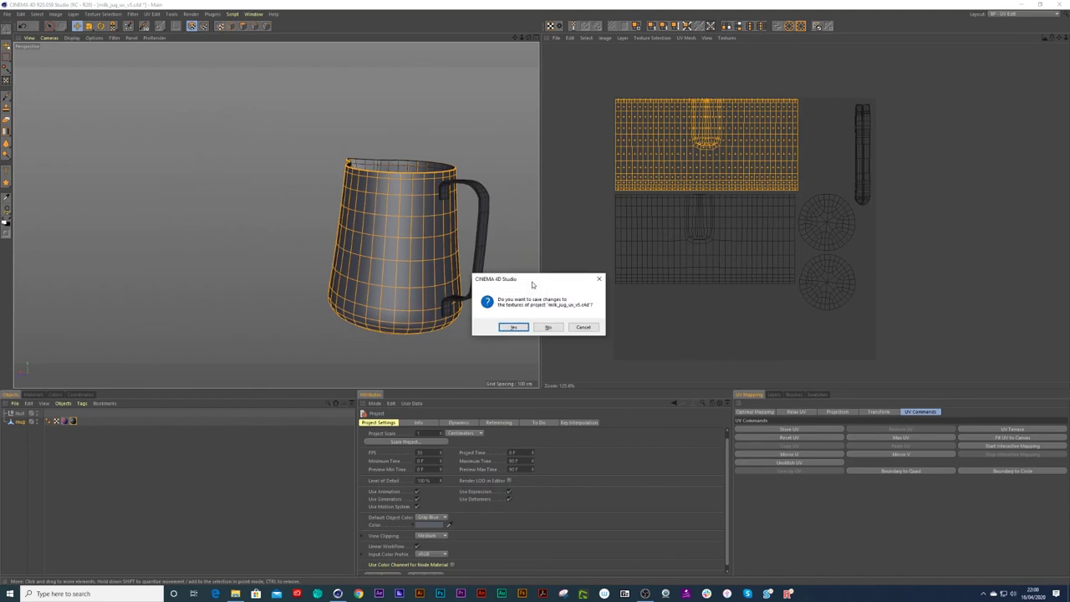
click(513, 327)
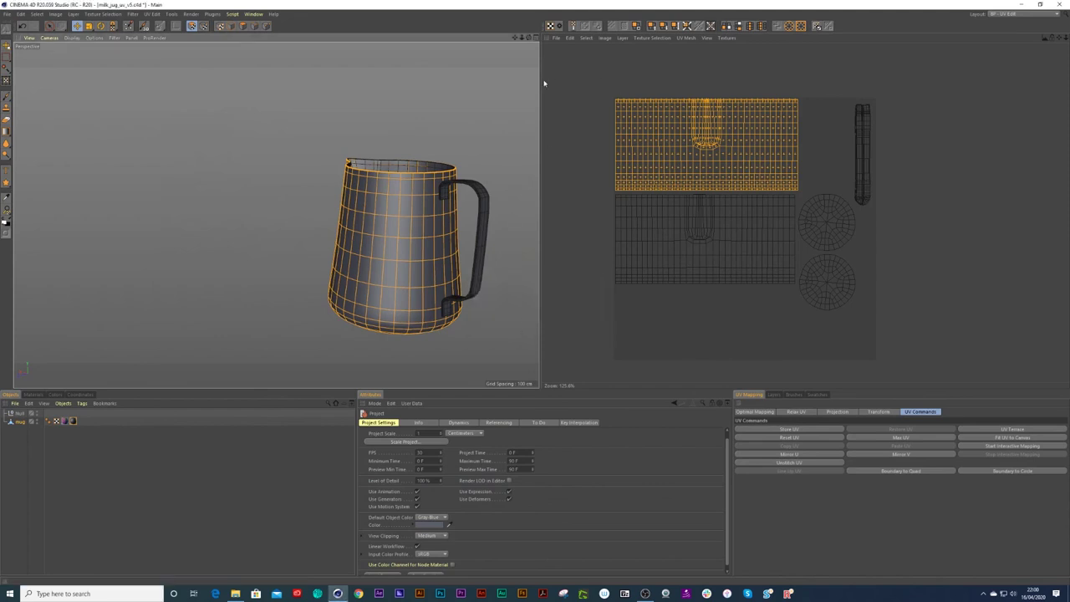
- Show the texture layers and activate the Mat material so its mug texture loads in the UV view
click(775, 396)
click(556, 38)
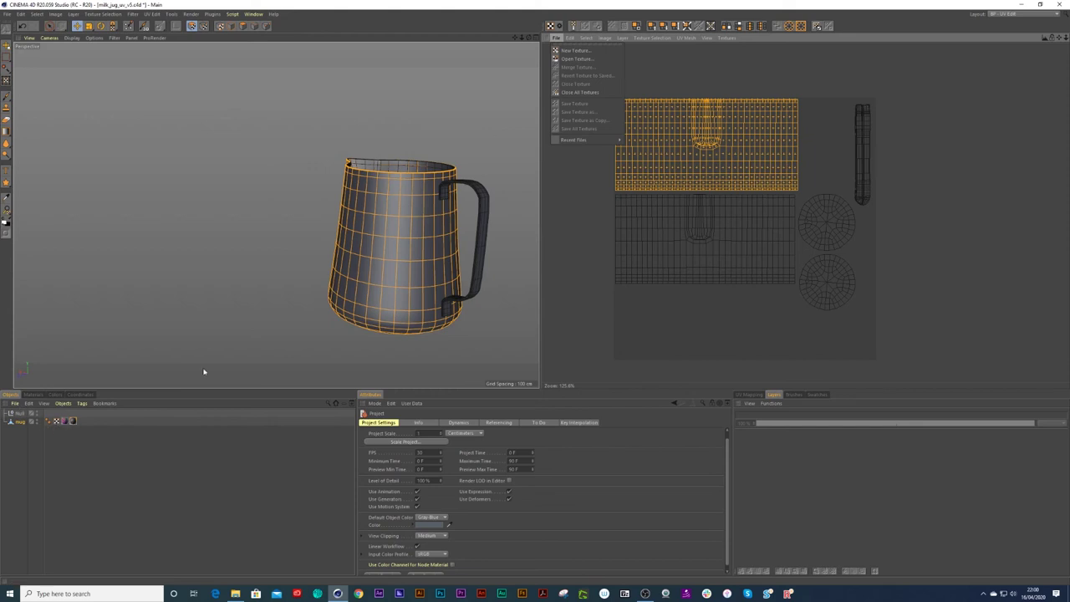
click(36, 397)
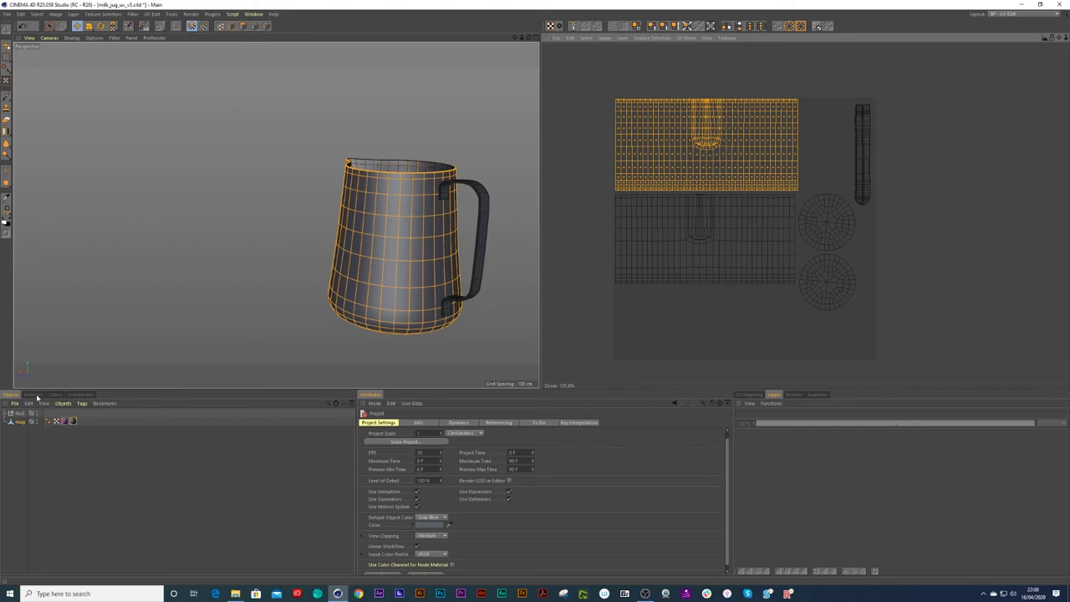
click(36, 396)
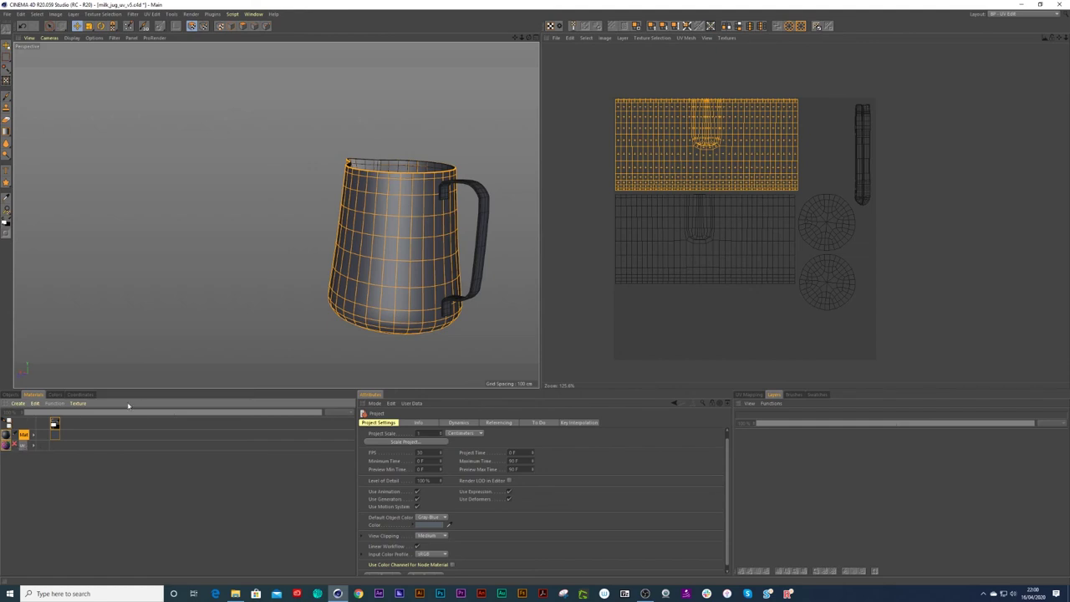
click(557, 38)
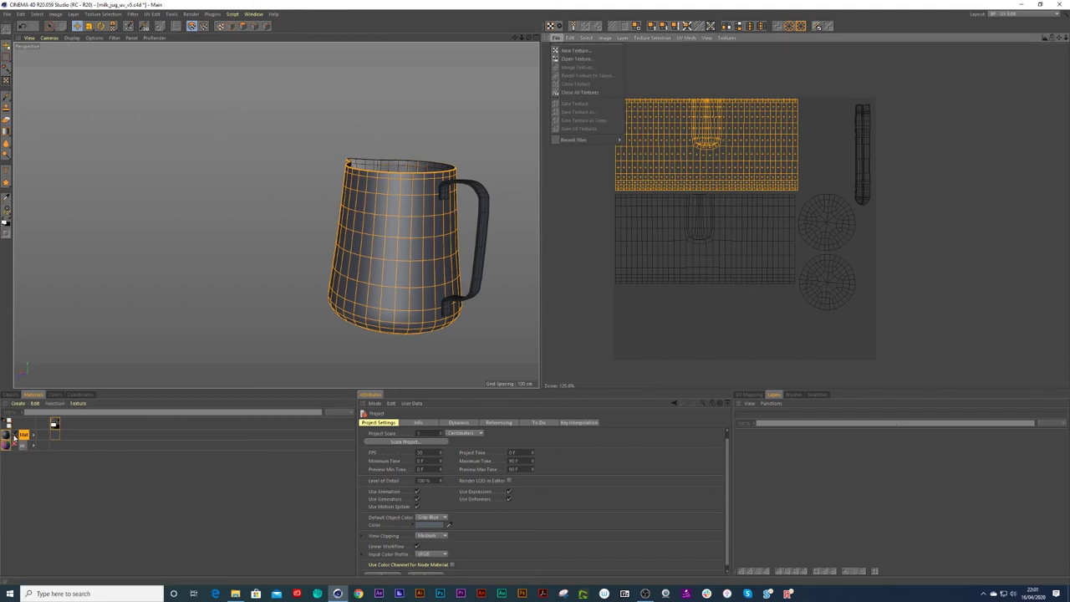
click(5, 435)
click(5, 434)
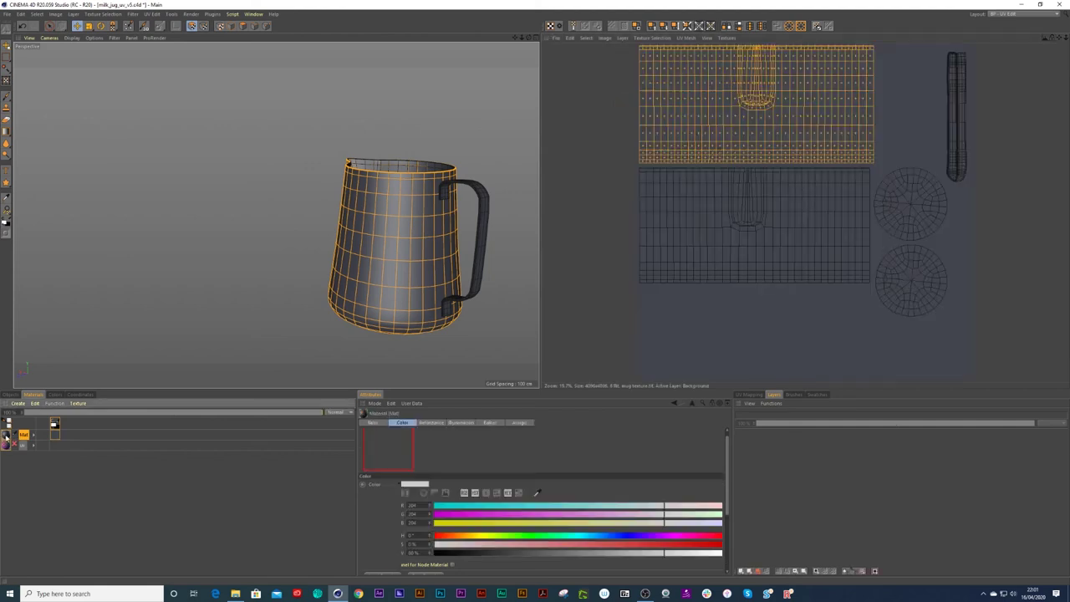
- Save the mug texture in PSD format in the tex folder, adding a suffix to its file name
click(556, 37)
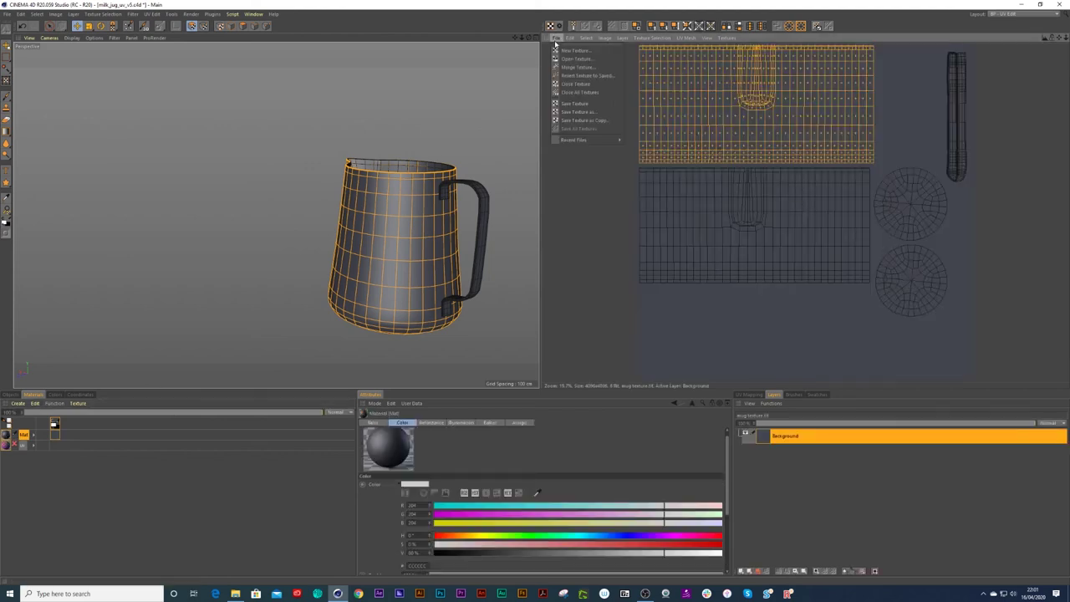
click(572, 103)
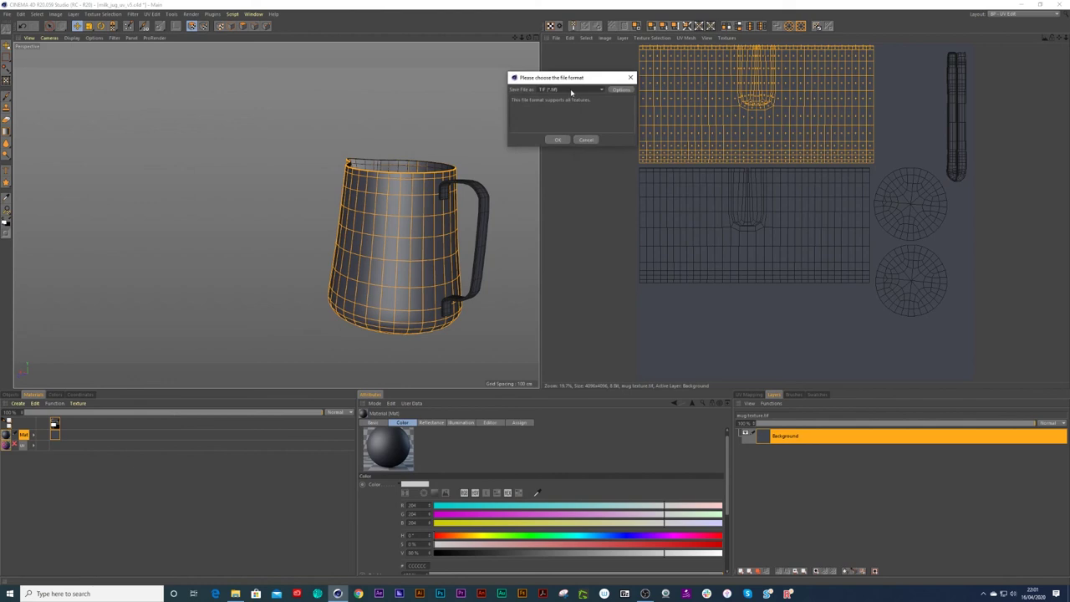
click(570, 90)
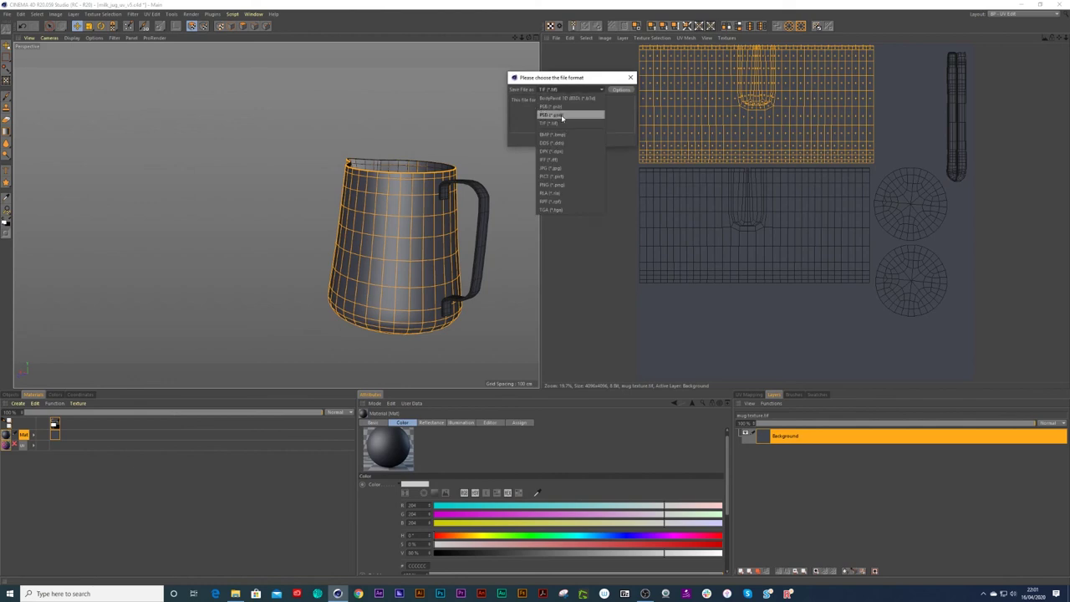
click(561, 114)
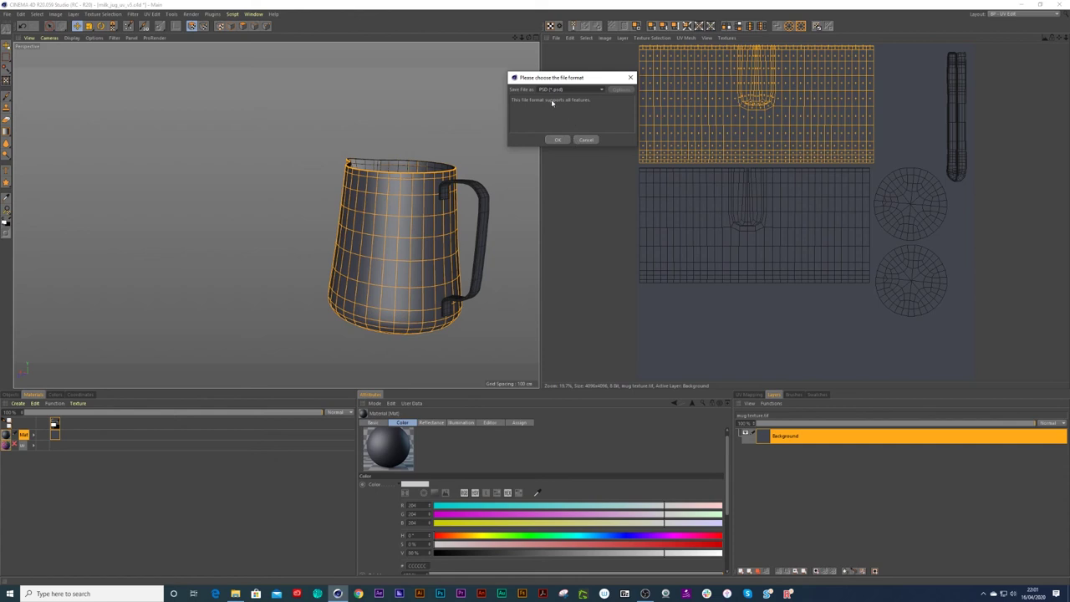
click(559, 141)
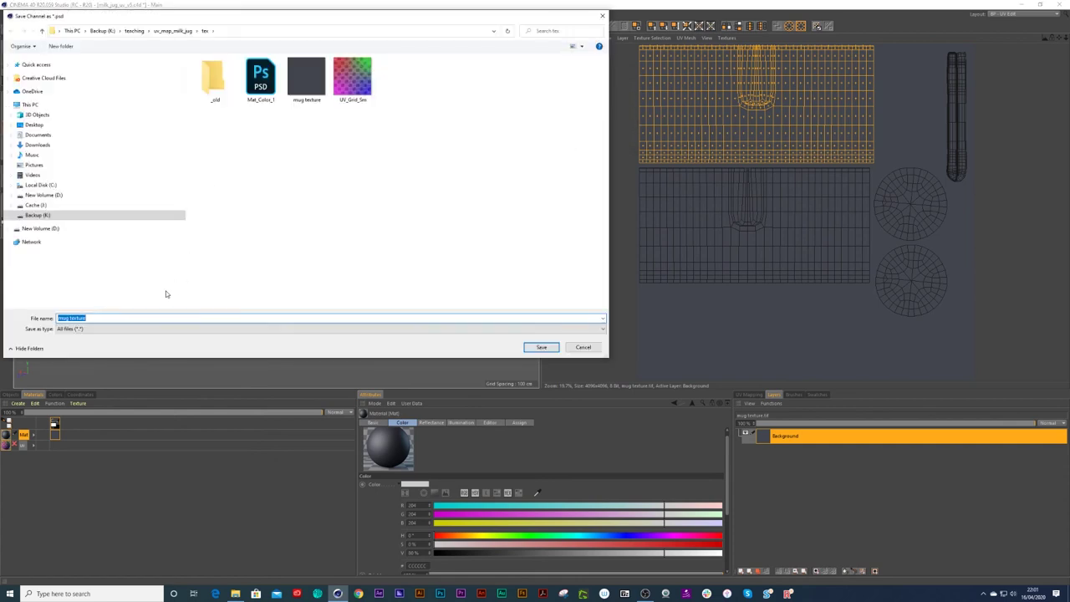
click(116, 318)
click(541, 346)
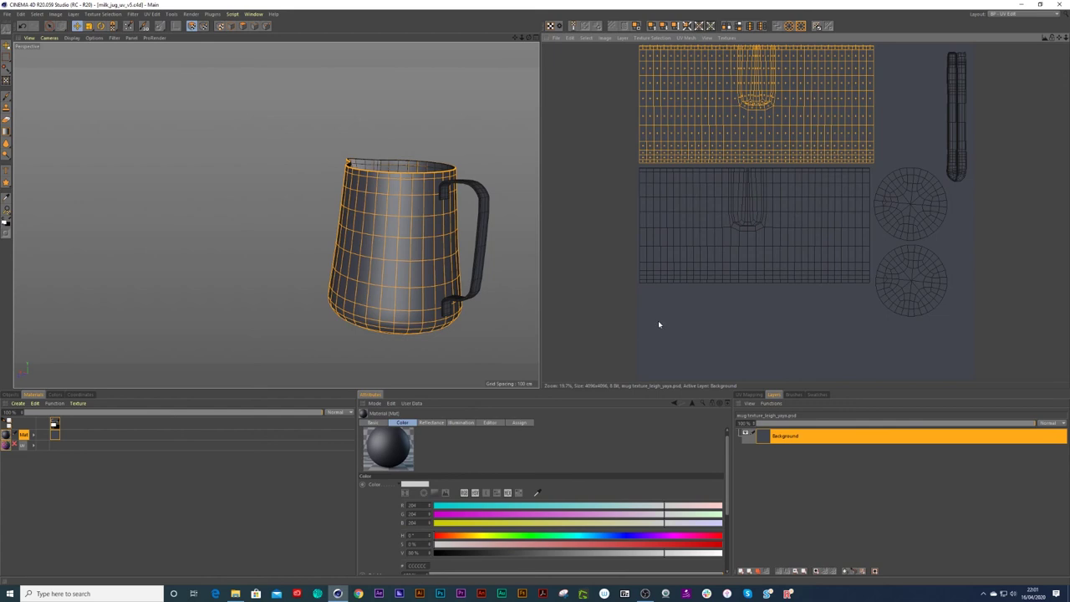
- Select all the jug's UV polygons and look through the texture layer commands
scroll(716, 201, down, 3)
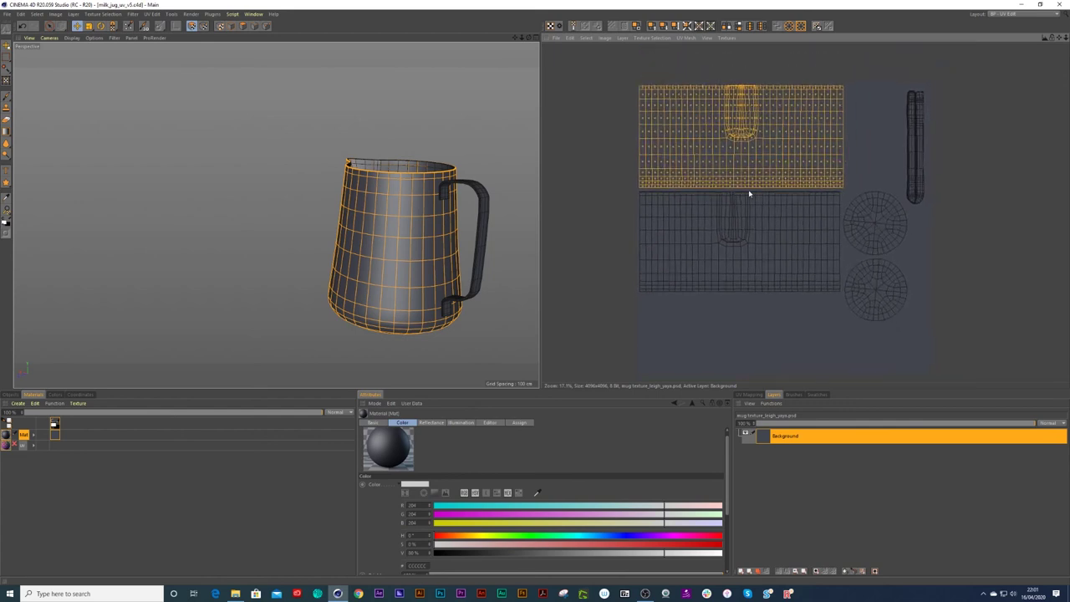
scroll(753, 192, down, 4)
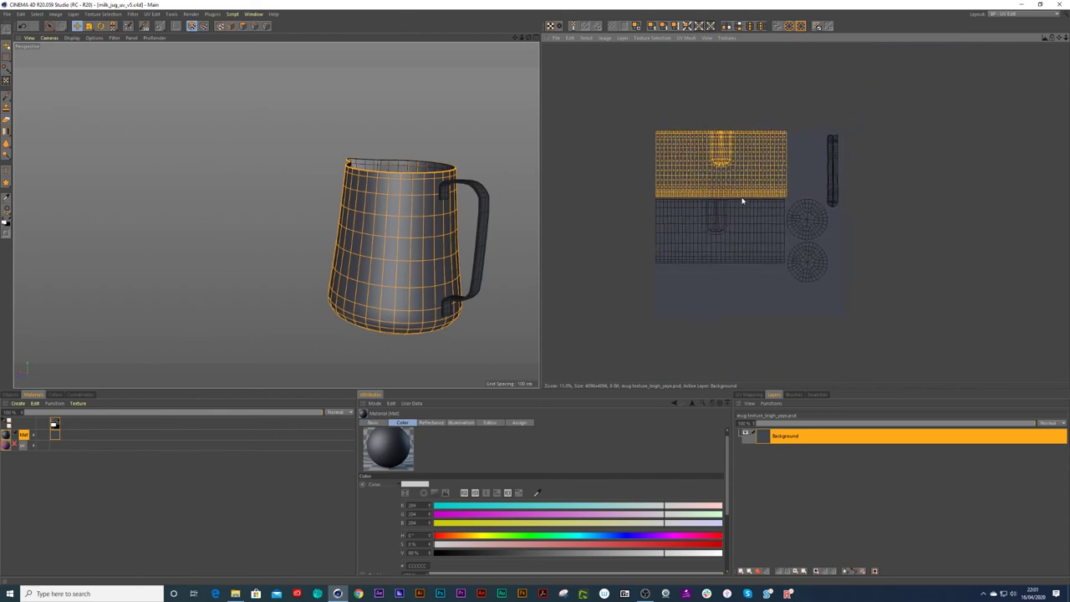
key(ctrl+a)
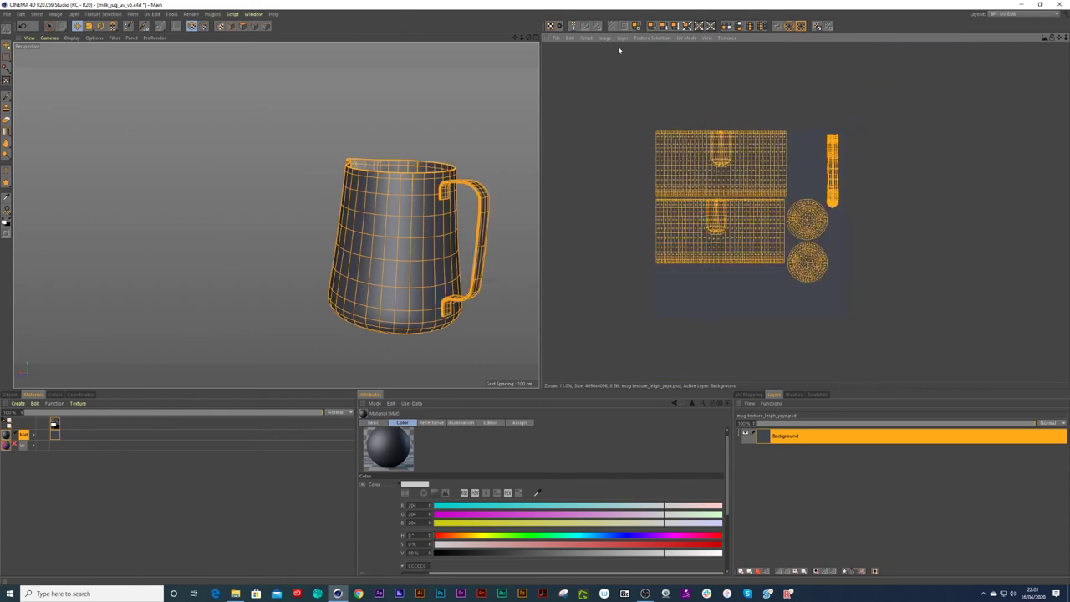
click(604, 38)
mouse_move(623, 39)
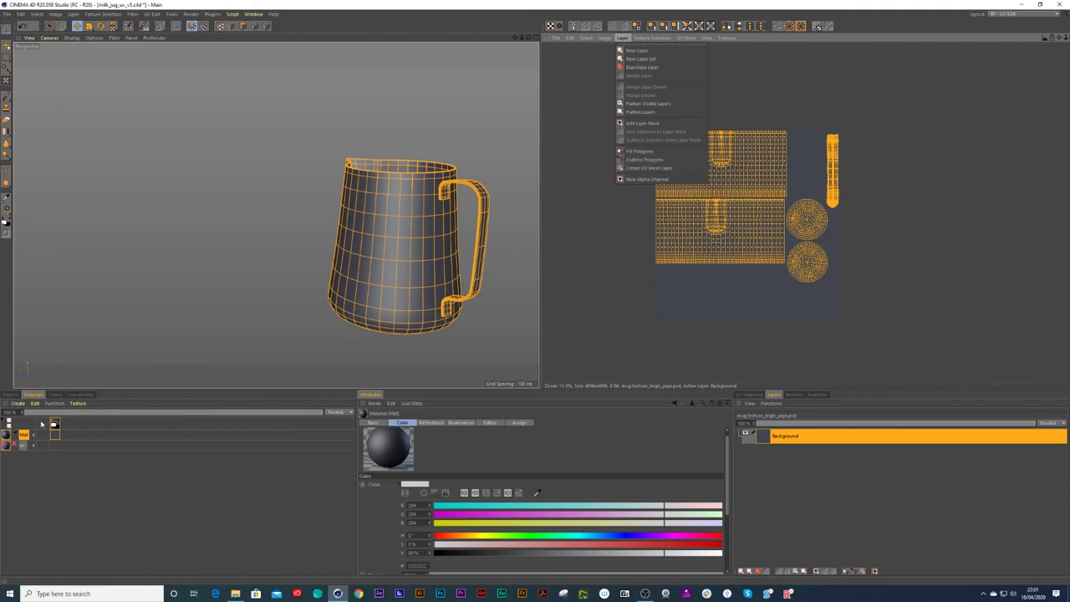
- Check the current painting colour in the colour picker without changing it, and return to the materials list
click(53, 429)
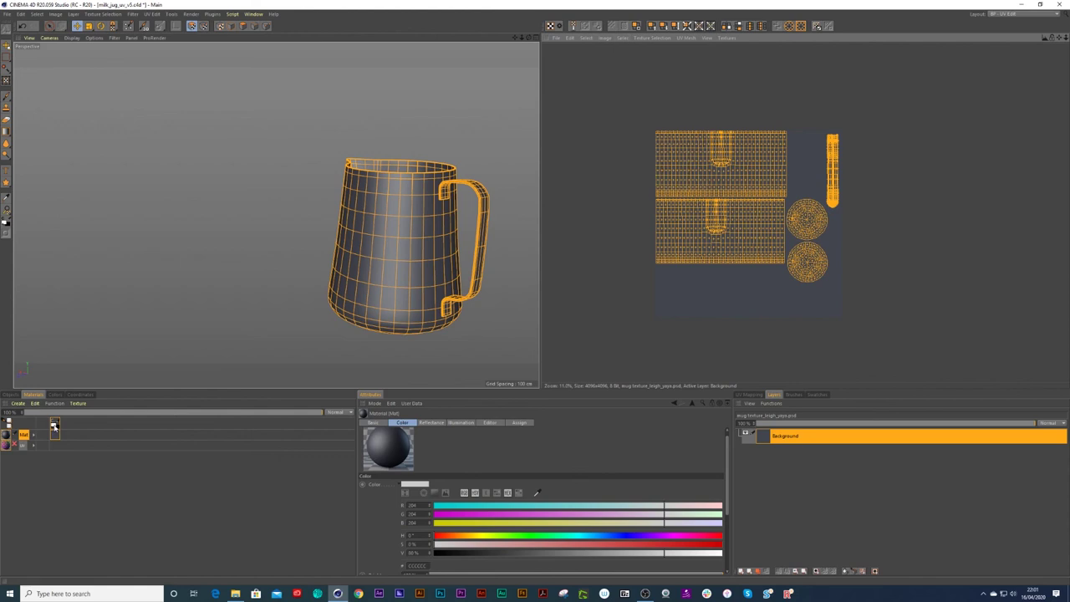
click(53, 429)
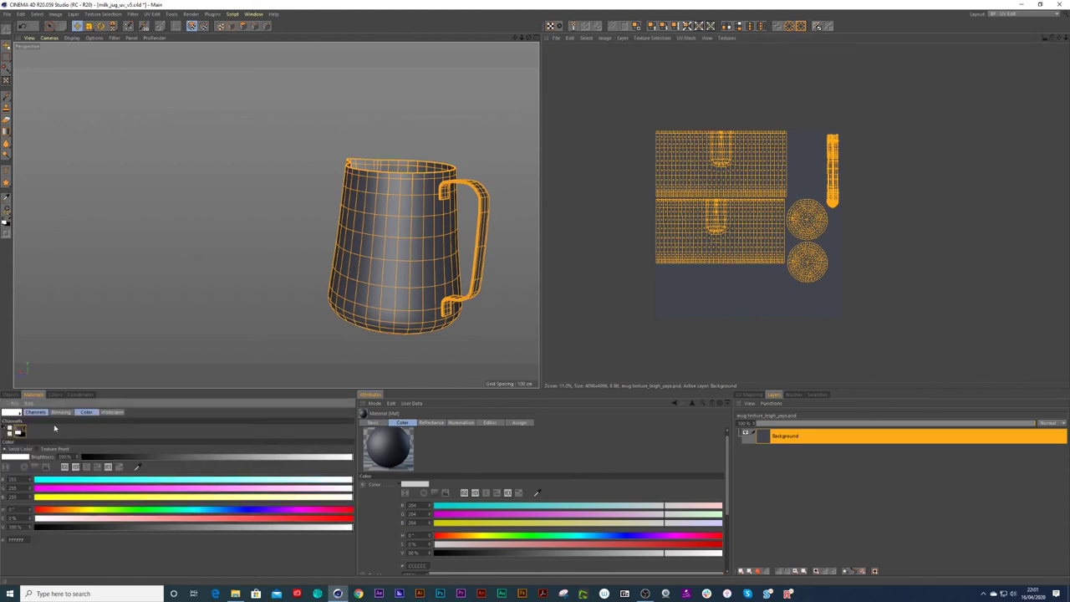
click(22, 459)
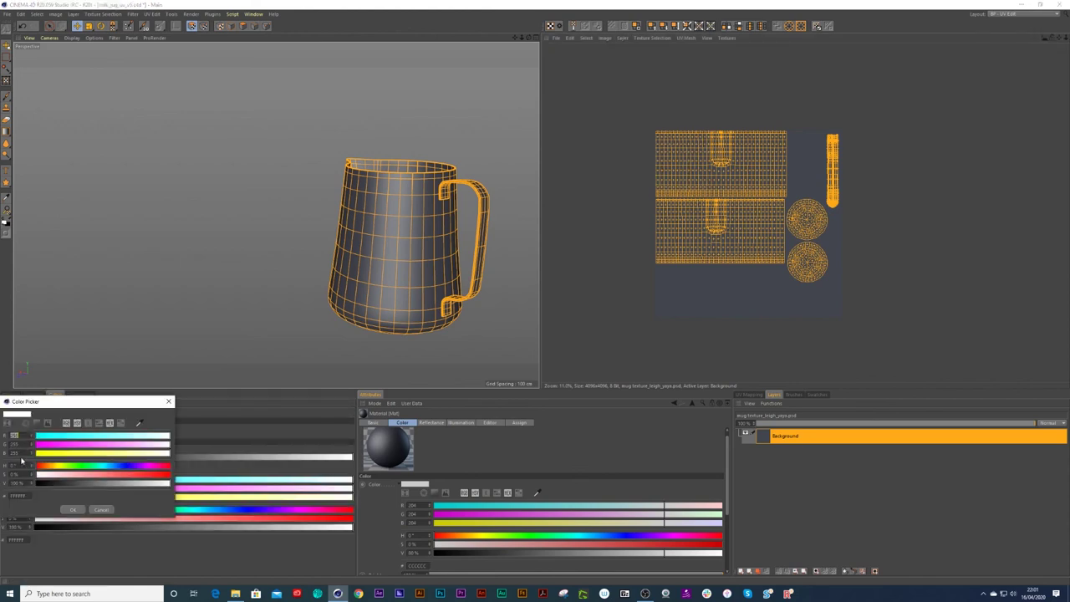
click(36, 423)
click(168, 401)
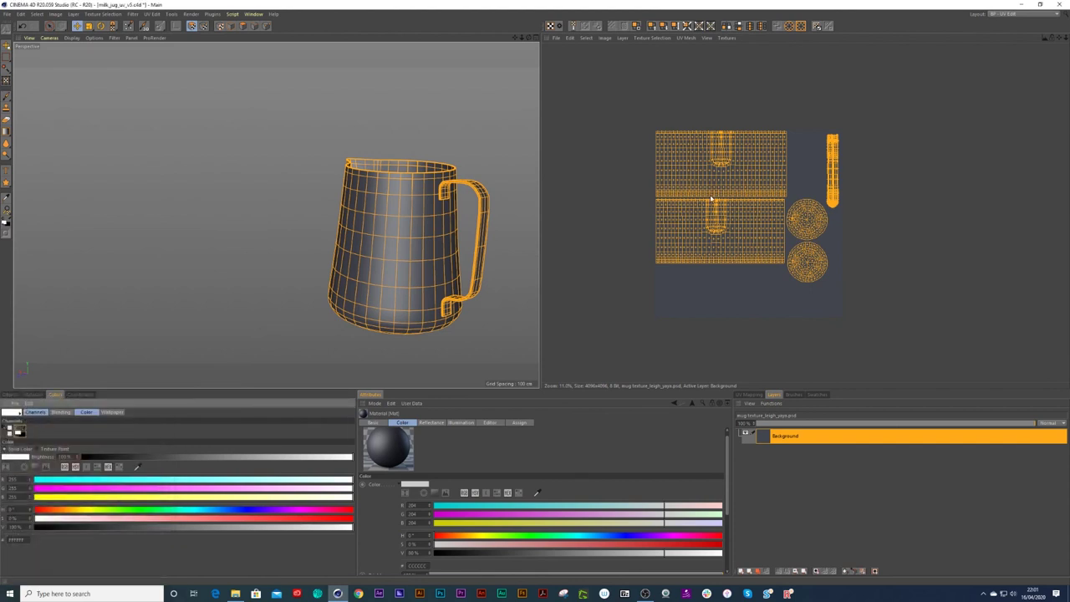
click(33, 395)
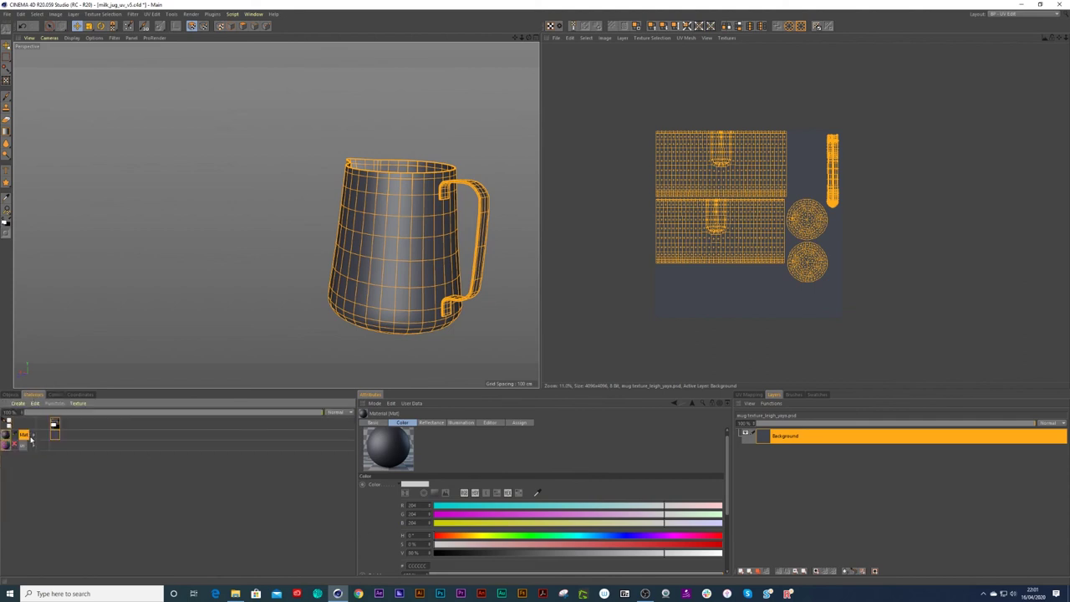
- Outline all UV polygons directly on the Background layer, inspect the lines, and undo the outlining
click(622, 37)
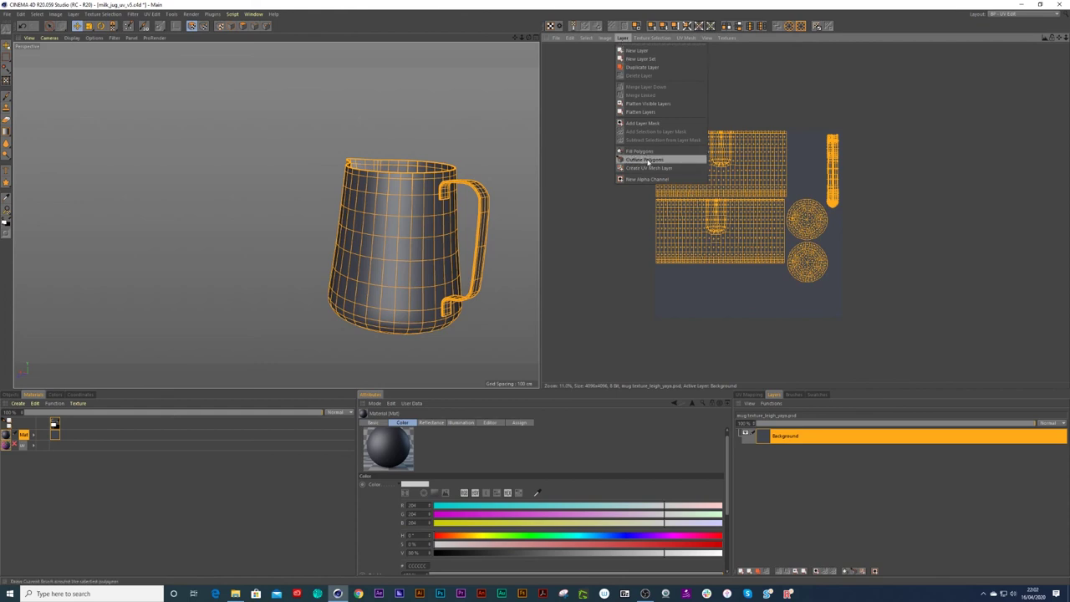
click(647, 160)
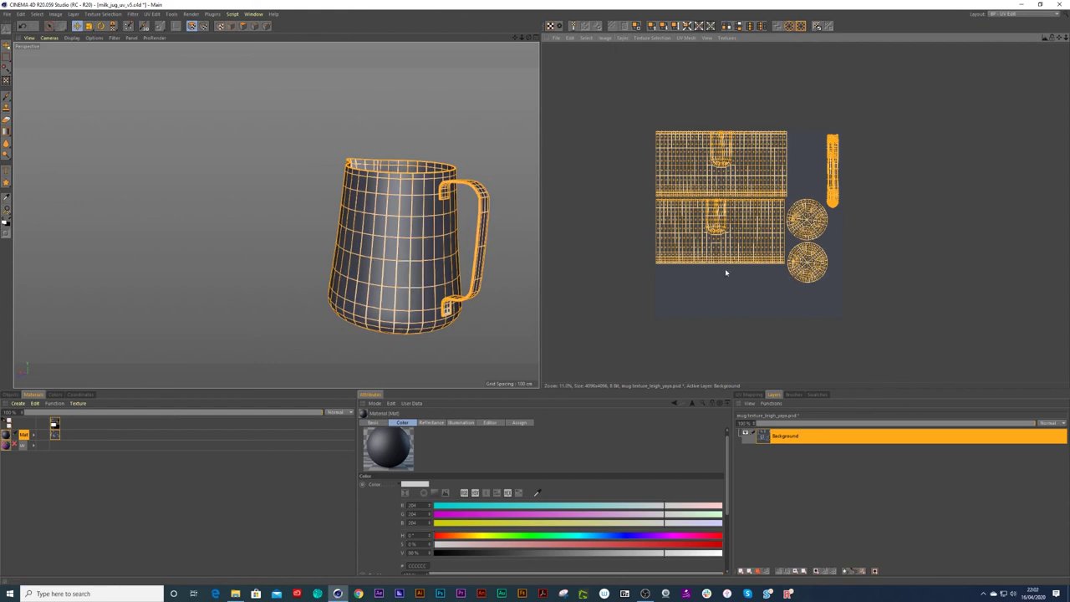
click(712, 288)
scroll(704, 278, up, 3)
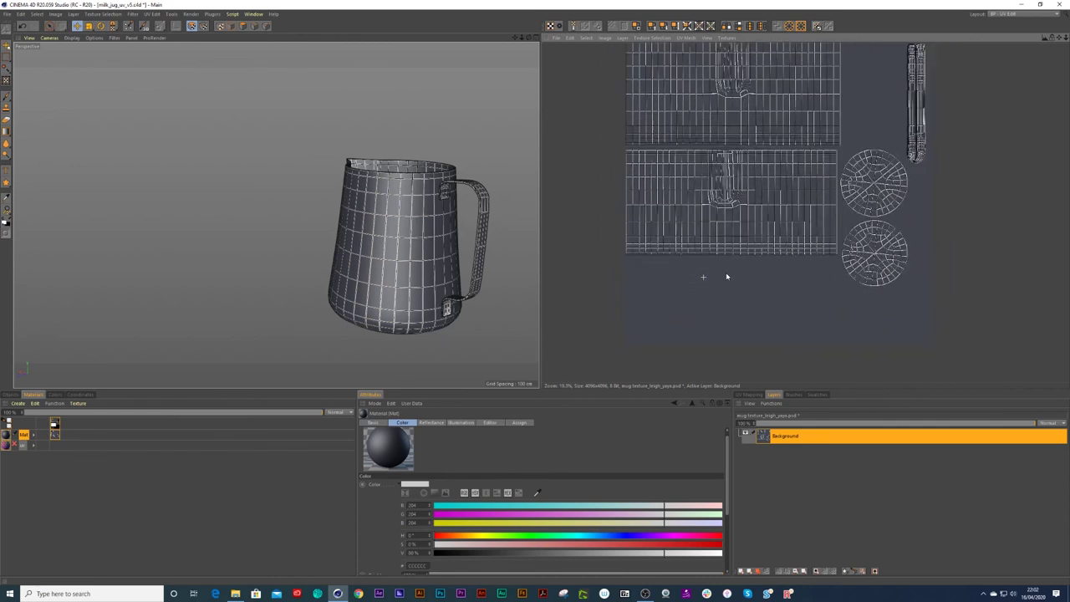
scroll(719, 279, down, 2)
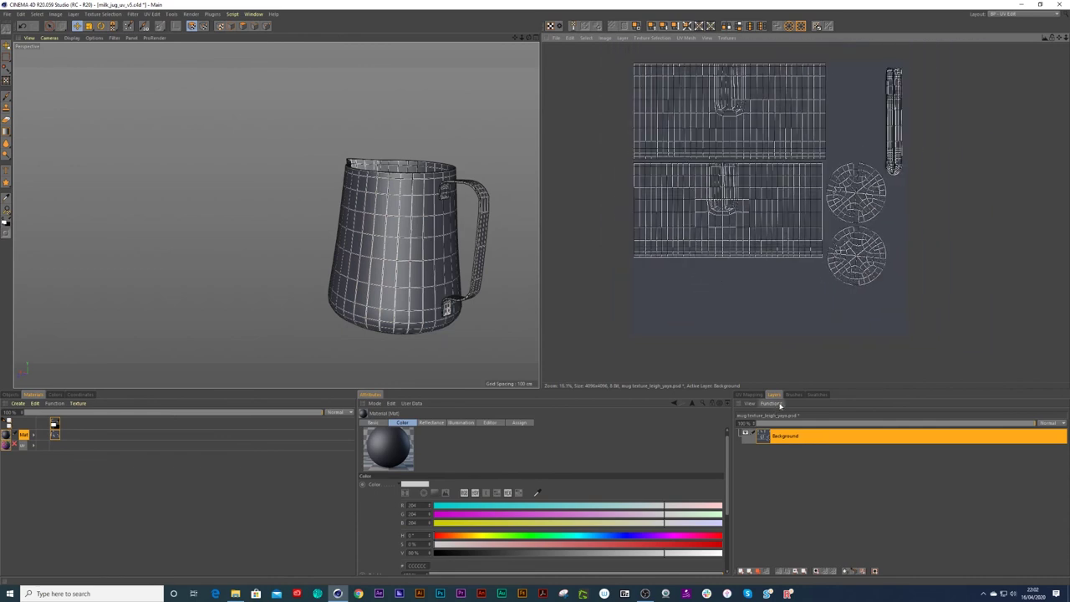
key(ctrl+a)
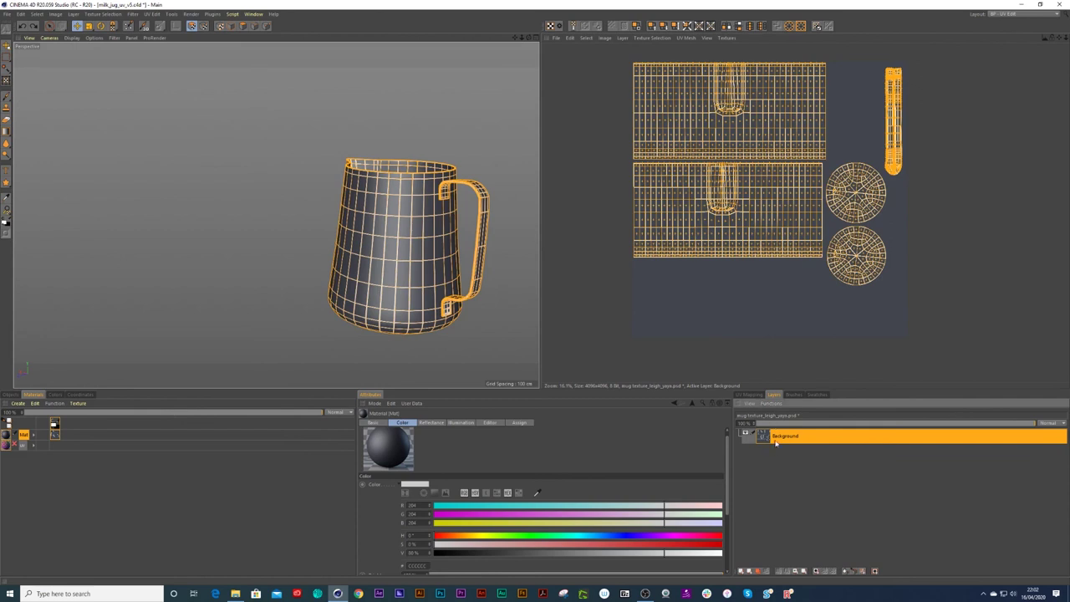
key(ctrl+z)
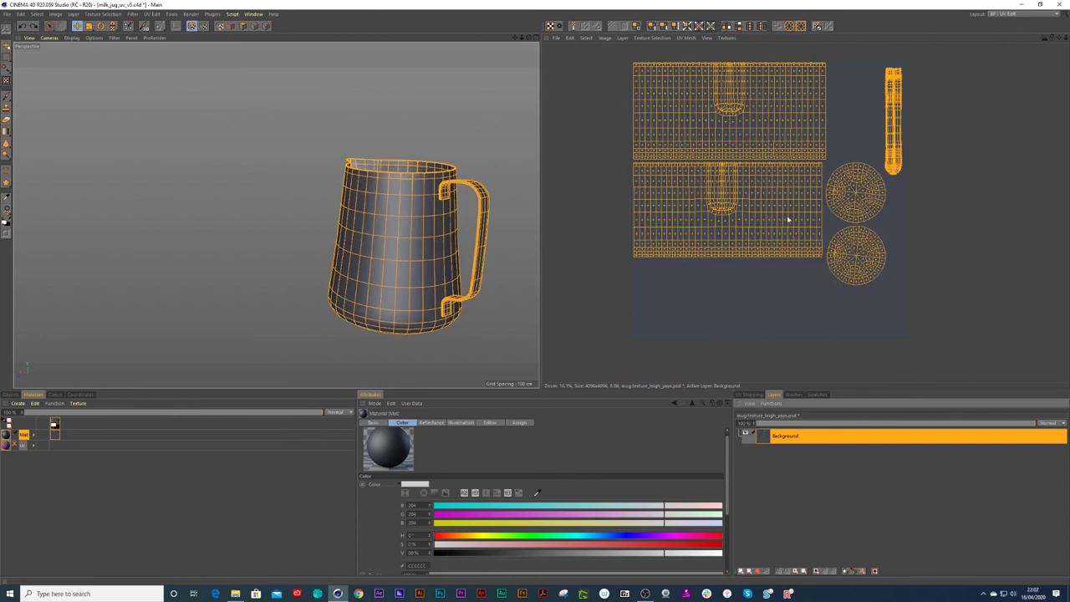
- Add a new texture layer named outlines and save the project together with its texture changes
click(741, 572)
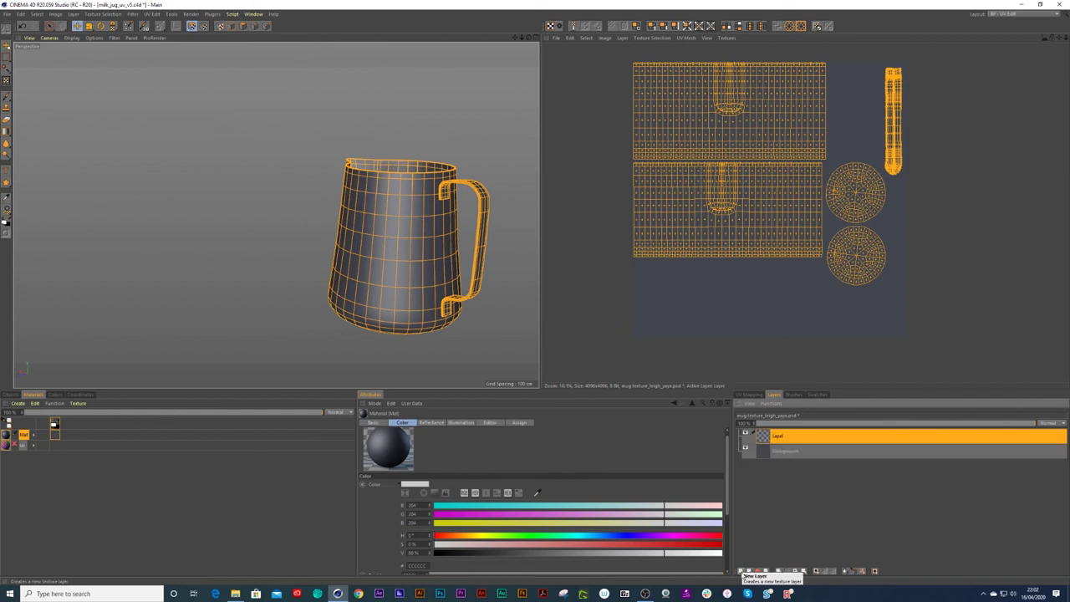
double_click(778, 436)
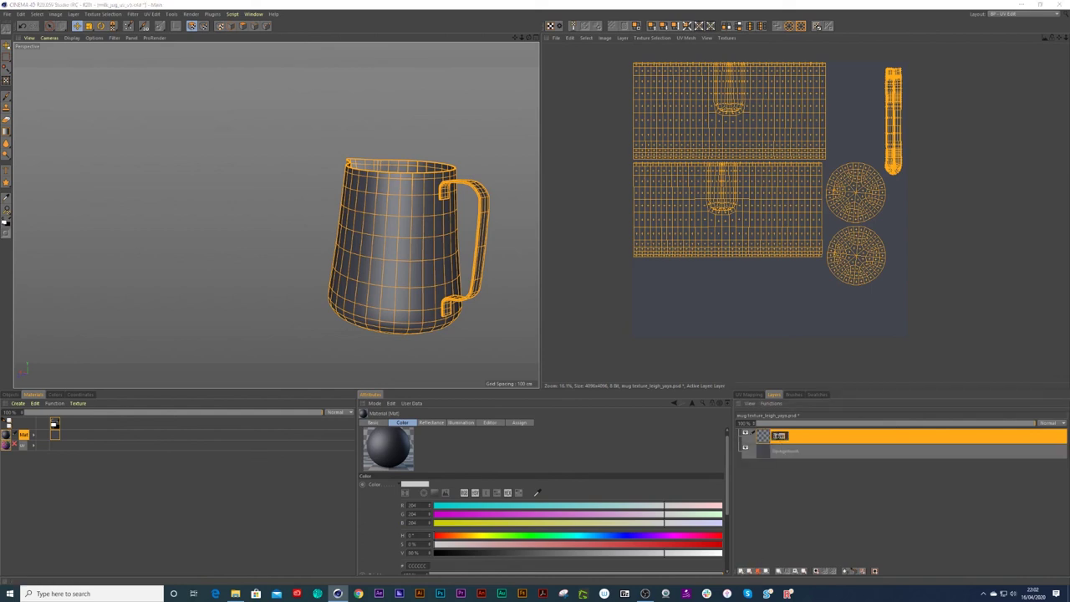
text(m)
key(Return)
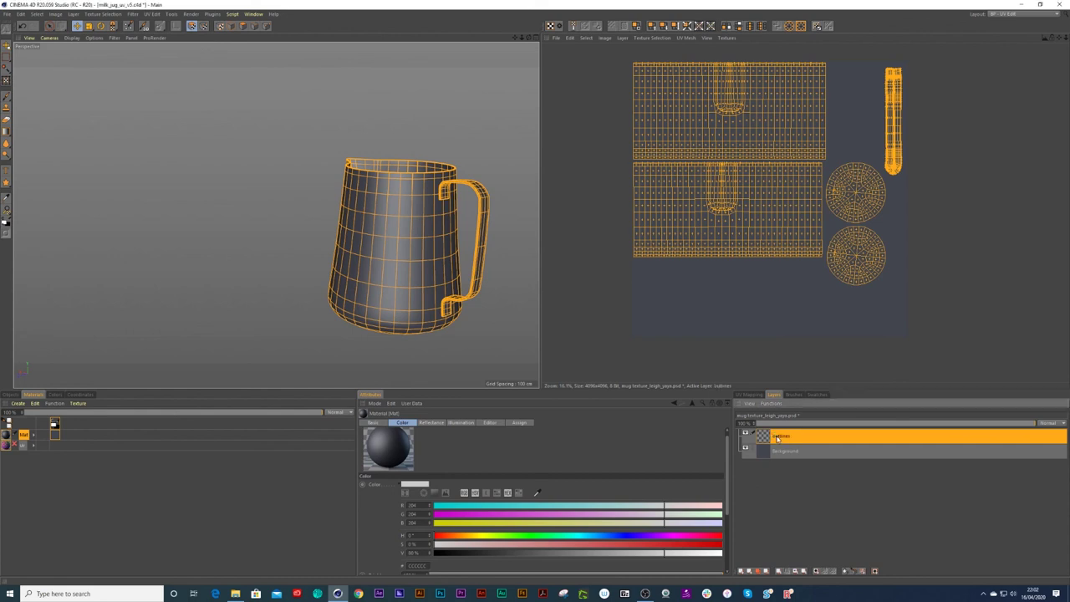
key(ctrl+s)
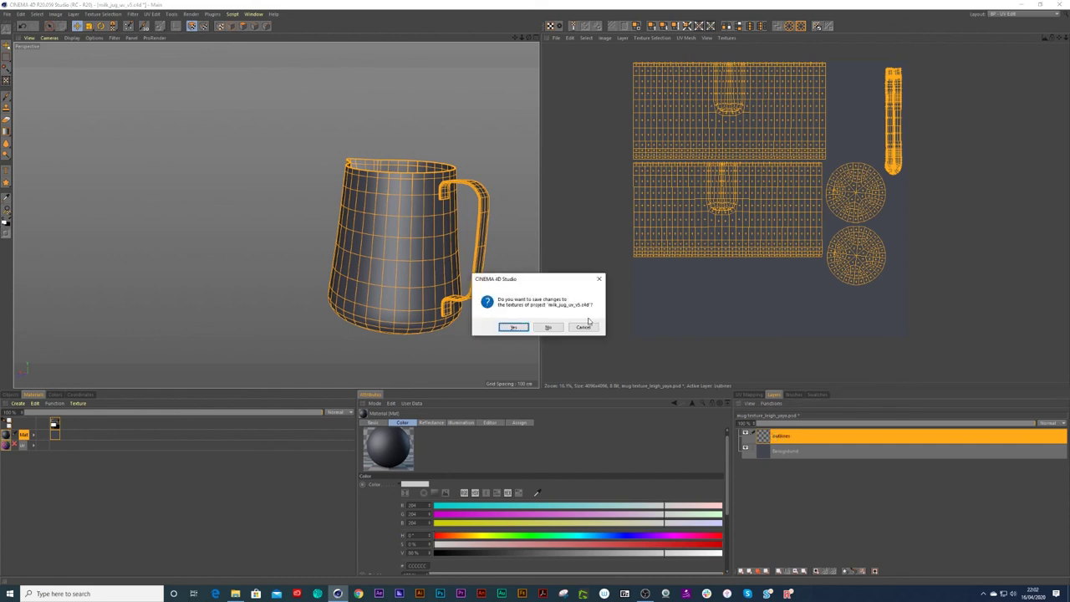
click(517, 327)
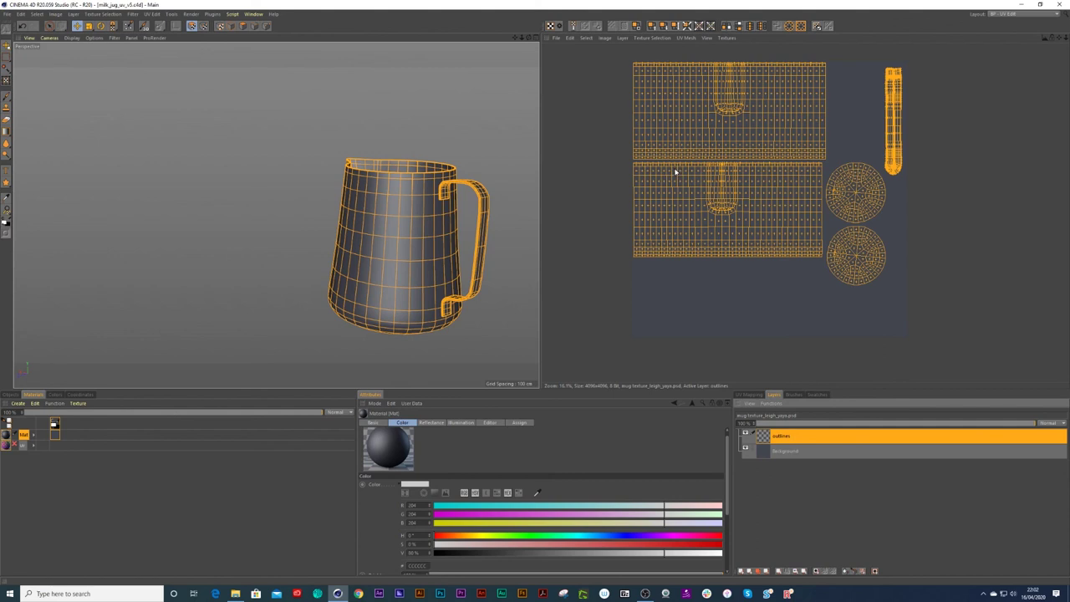
- Outline the selected UV polygons on the outlines layer, toggle its visibility to check it, and save the project with its textures
click(622, 37)
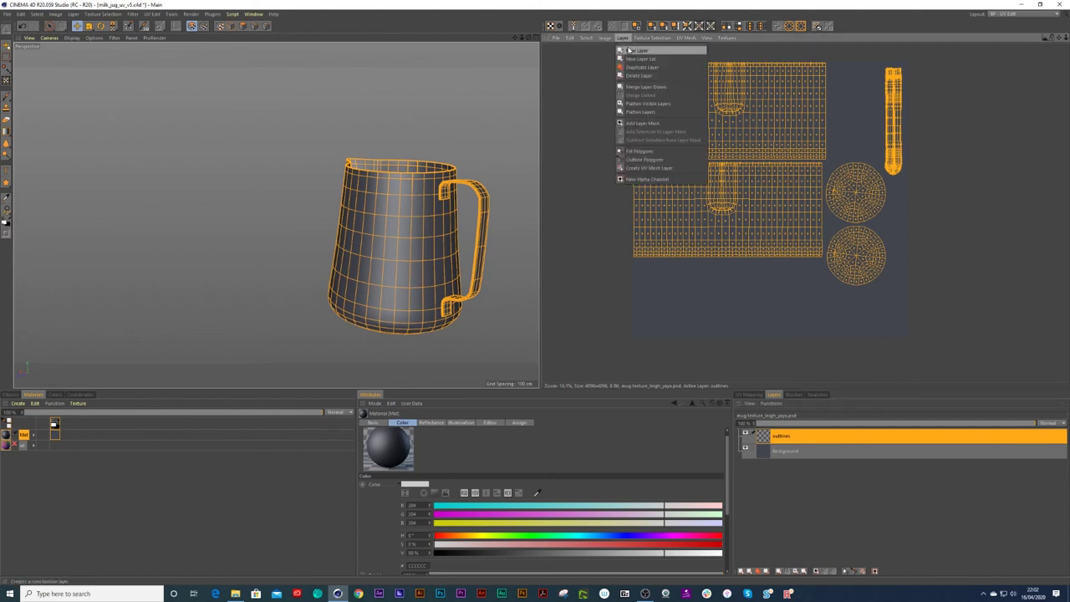
click(641, 159)
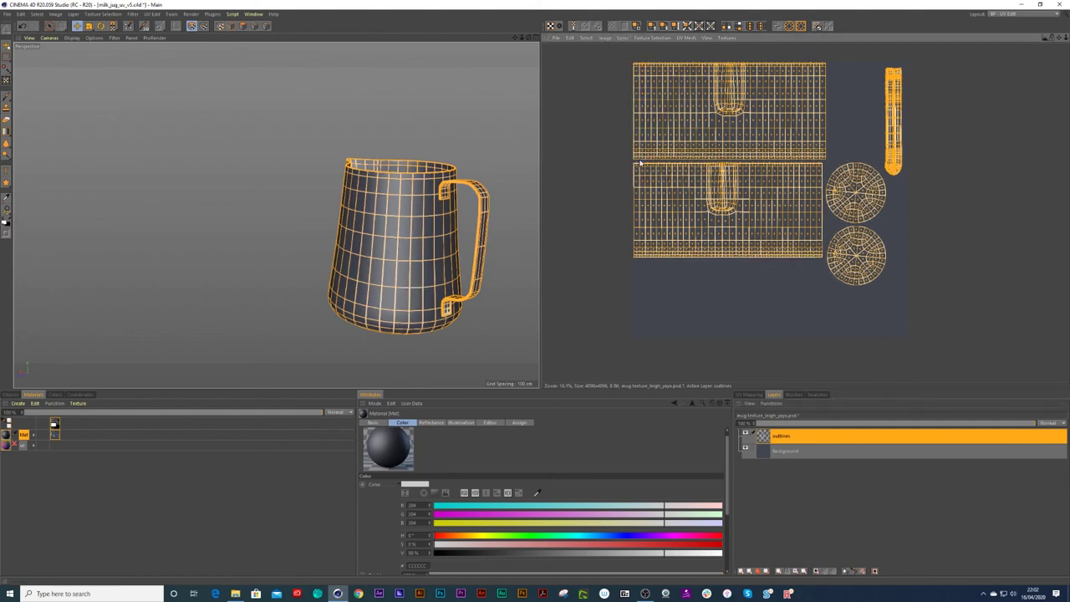
click(745, 434)
click(745, 434)
click(745, 434)
click(745, 433)
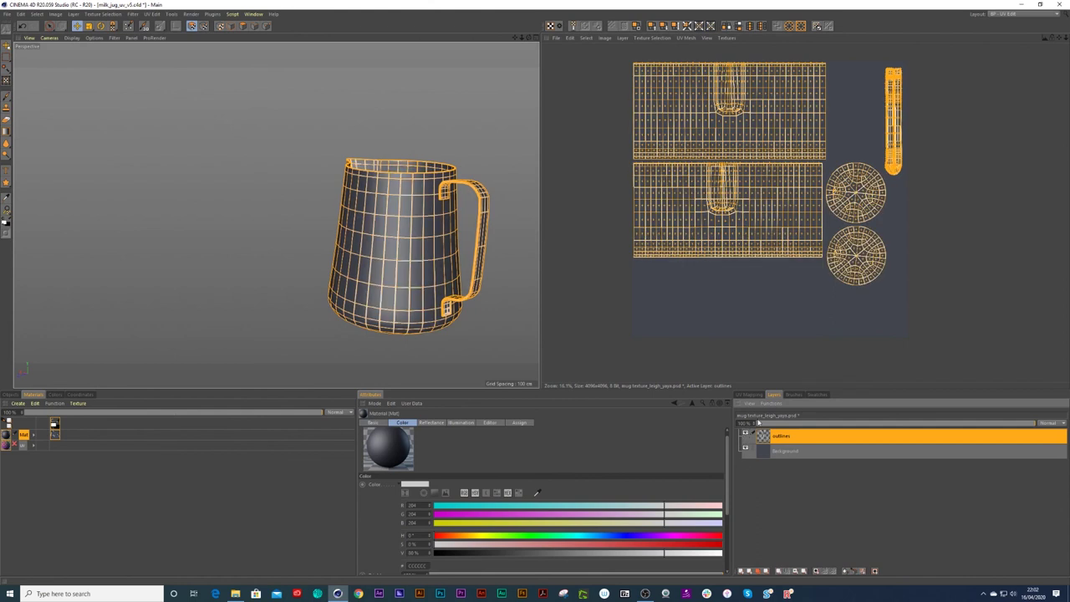
key(ctrl+s)
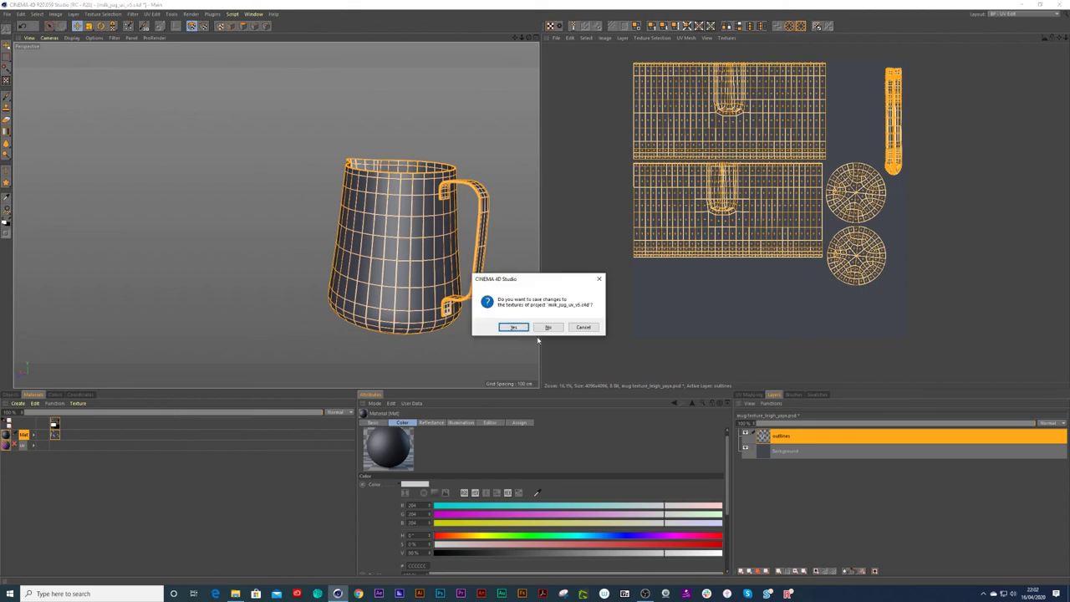
click(514, 327)
- Open the mug texture PSD from the tex folder in Photoshop
click(1021, 4)
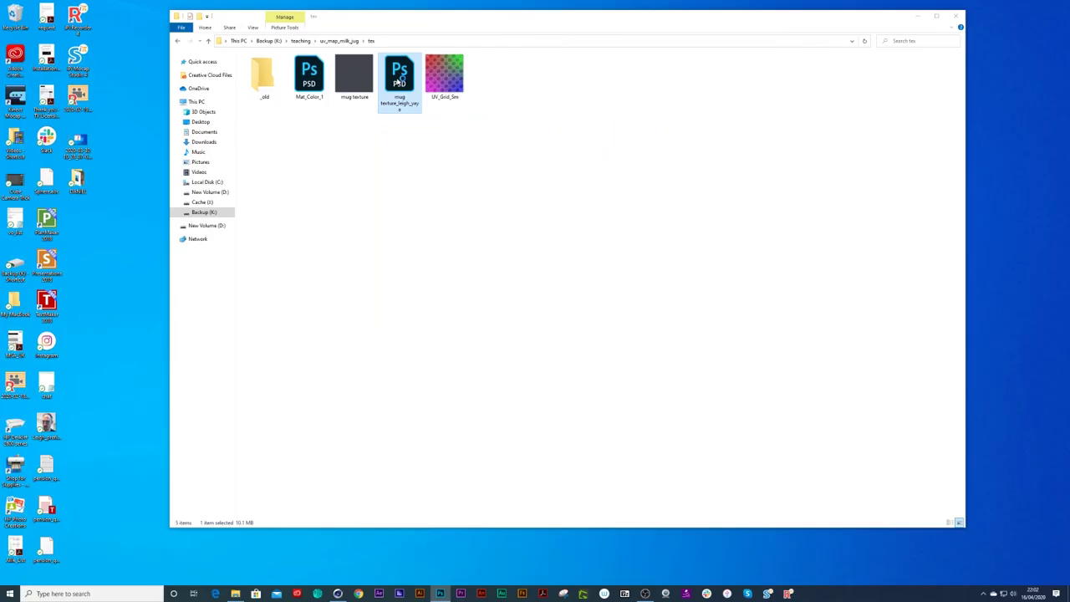
double_click(398, 79)
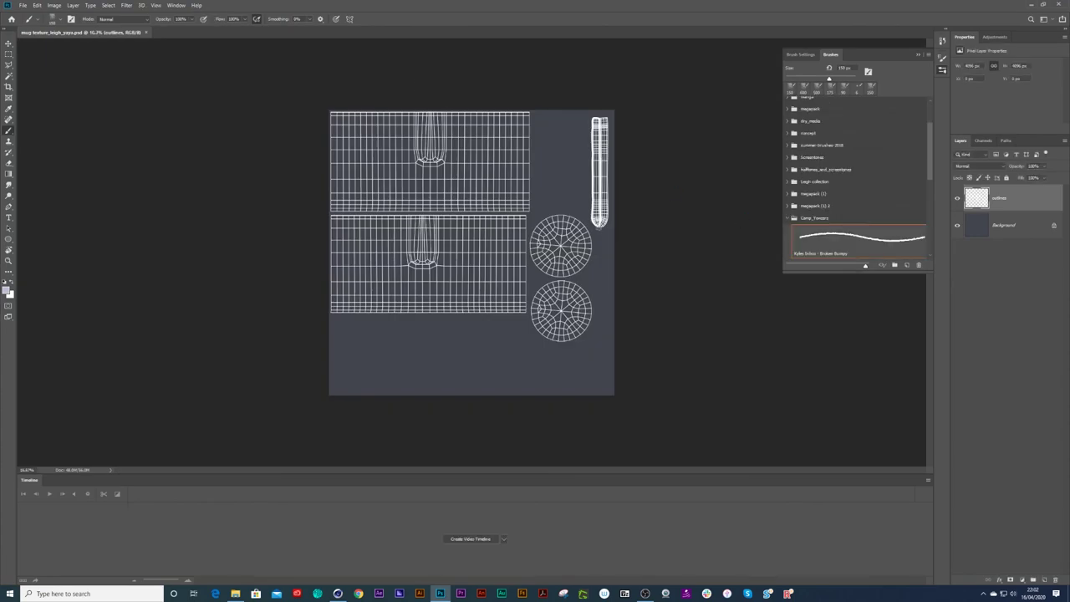
key(ctrl+plus)
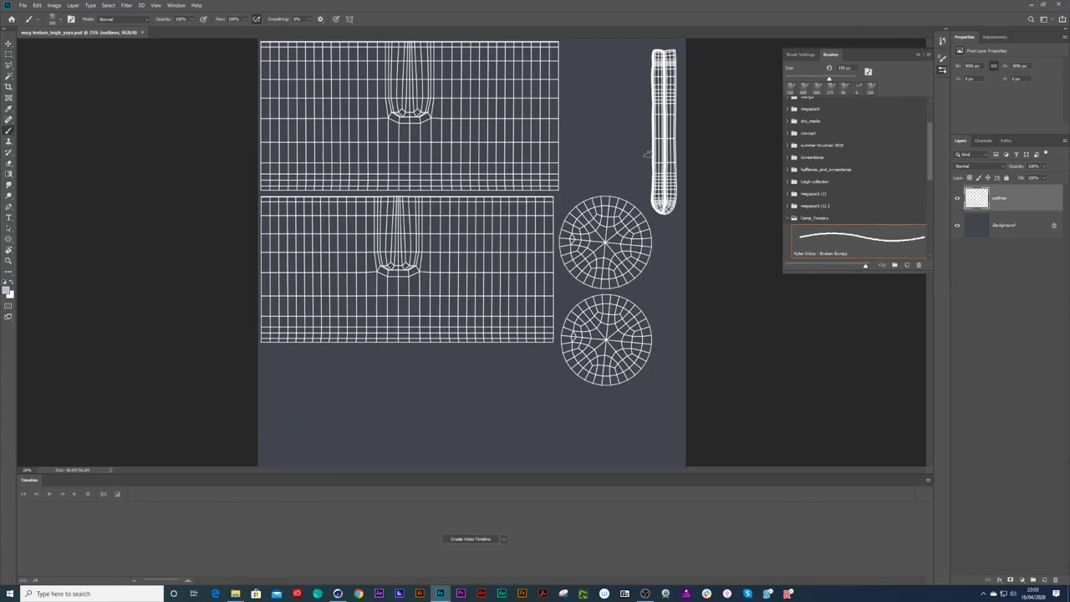
- Toggle the outlines layer to check the UV mesh and lower its opacity to about 14%
click(957, 199)
click(957, 199)
click(1046, 167)
drag(1045, 178, 1012, 178)
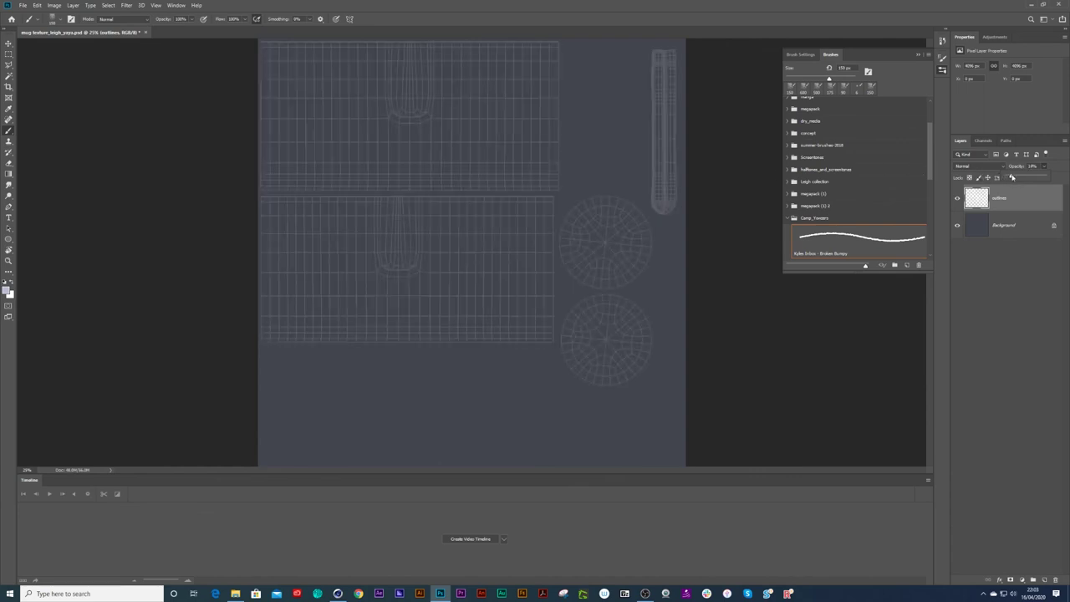
- Create a new layer directly above Background and name it highlight
click(1008, 228)
click(1042, 579)
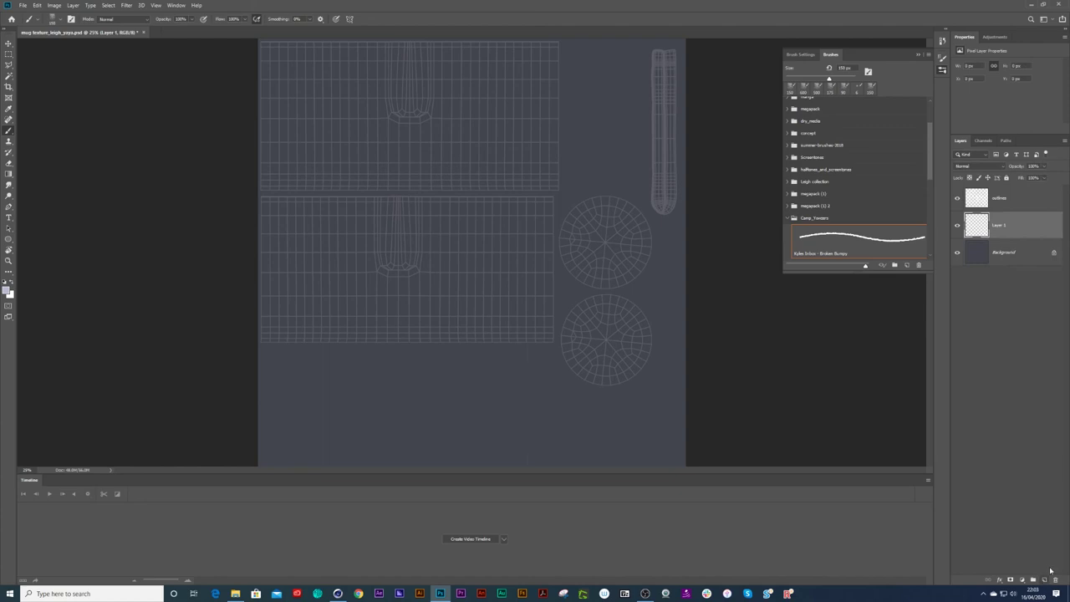
double_click(998, 225)
text(backlight)
key(Return)
- Sample the Background layer's dark blue-grey as the foreground colour, RGB 68, 68, 78
click(1032, 256)
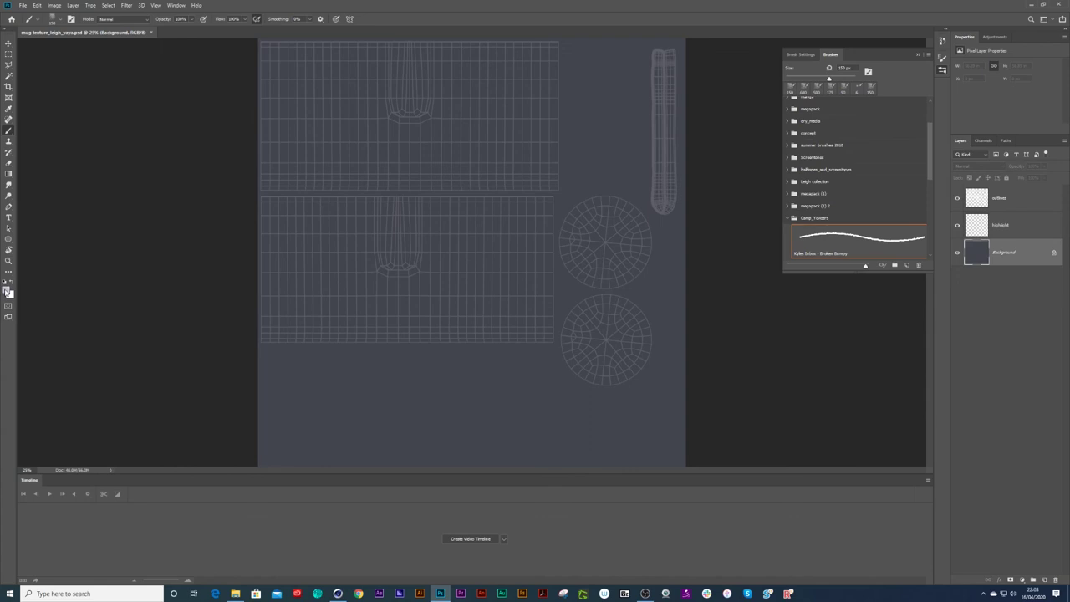
click(6, 290)
drag(625, 367, 623, 377)
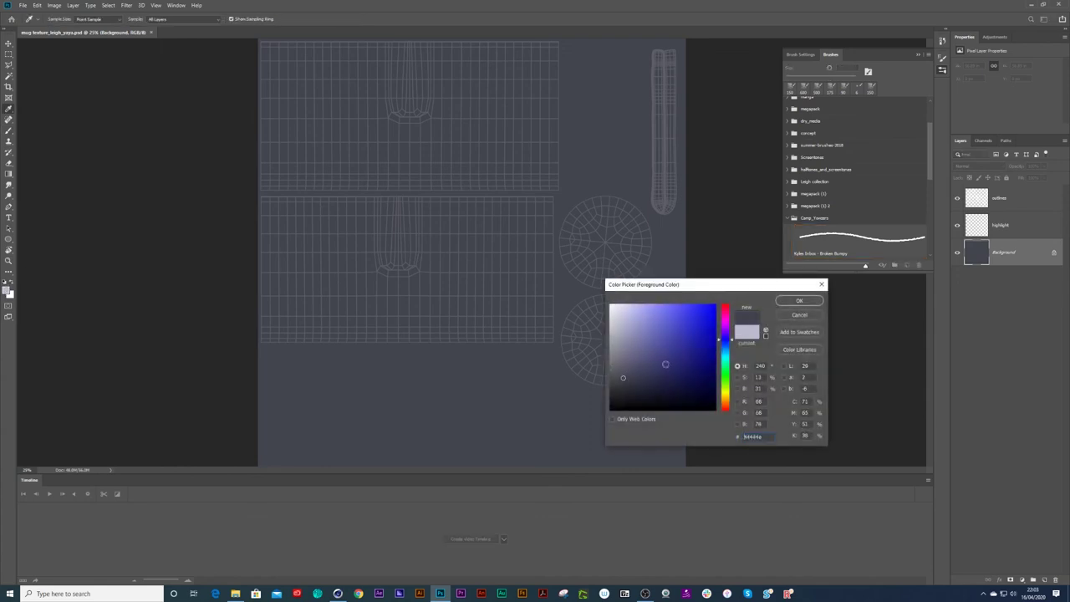
click(811, 312)
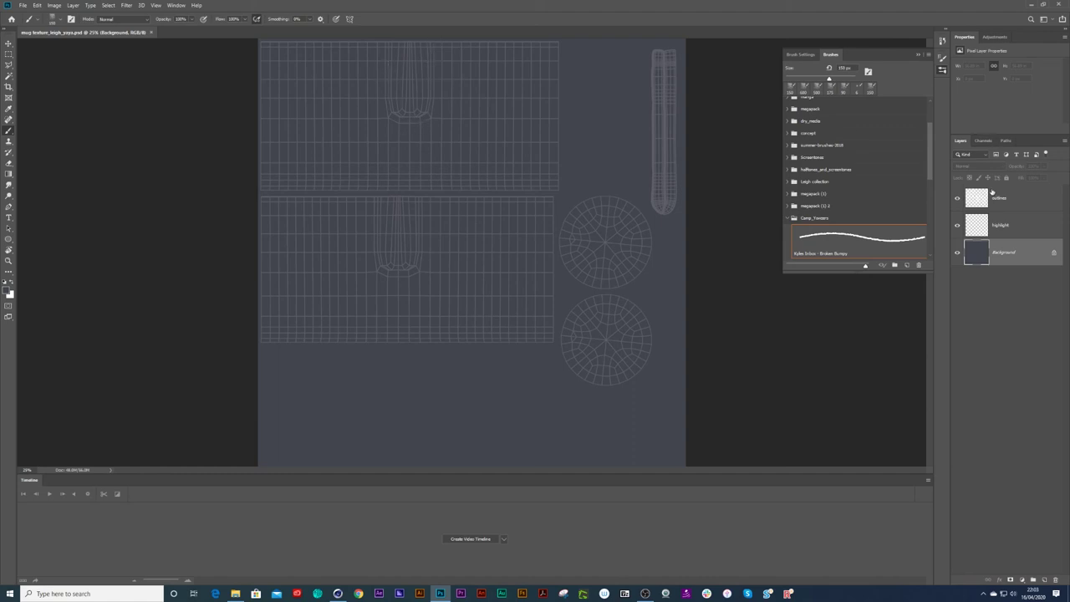
- On the highlight layer, set a darker navy foreground colour and paint U-shaped strokes around the tapered shapes in both rectangular UV shells
click(1002, 226)
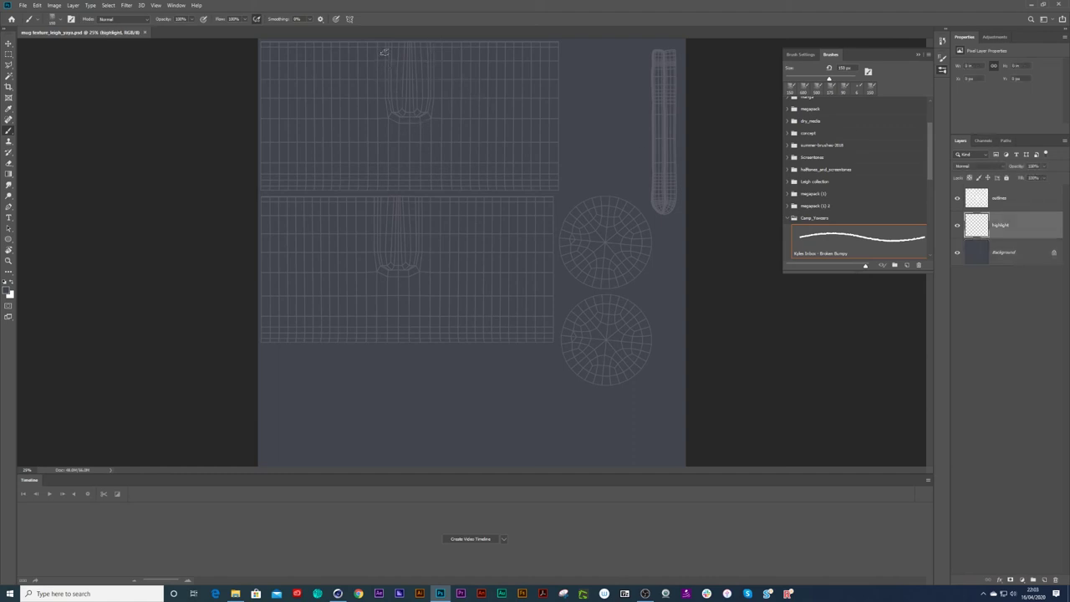
mouse_move(389, 84)
mouse_down()
mouse_move(394, 120)
mouse_move(395, 109)
mouse_up()
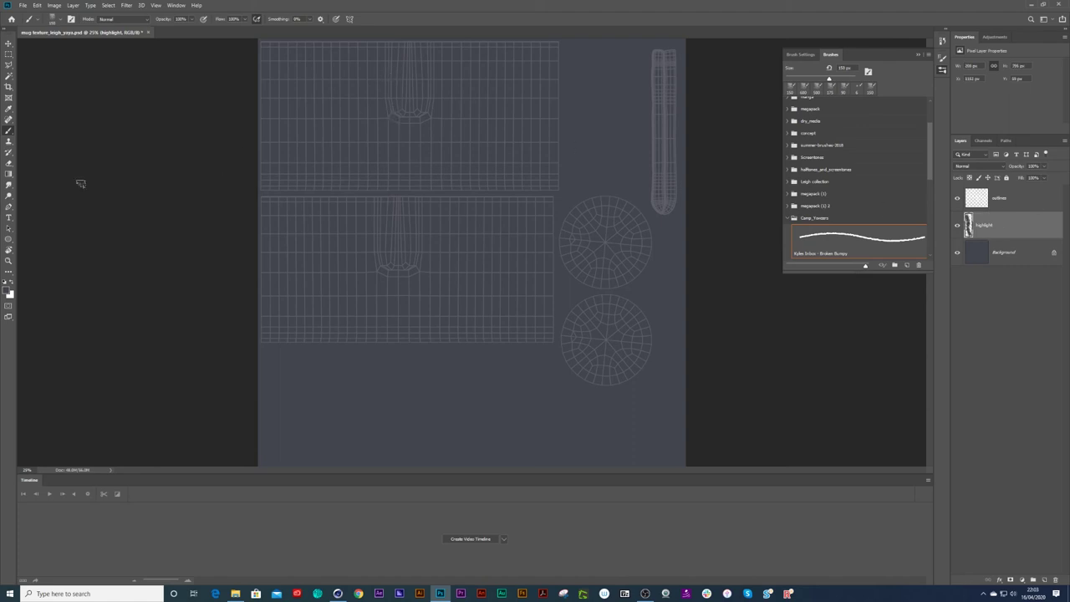
key(x)
click(7, 289)
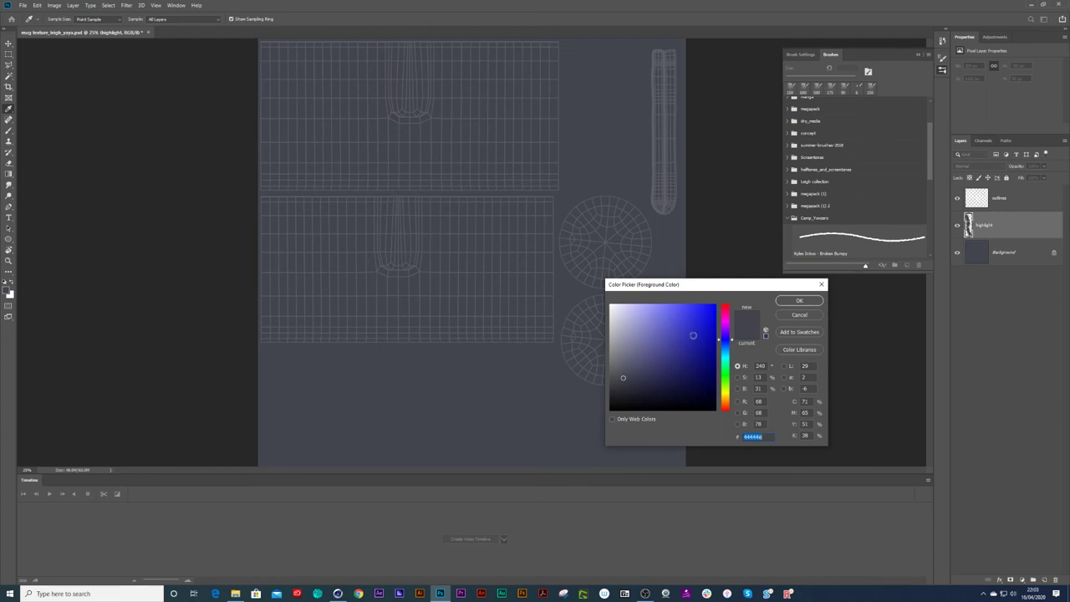
click(643, 391)
click(785, 302)
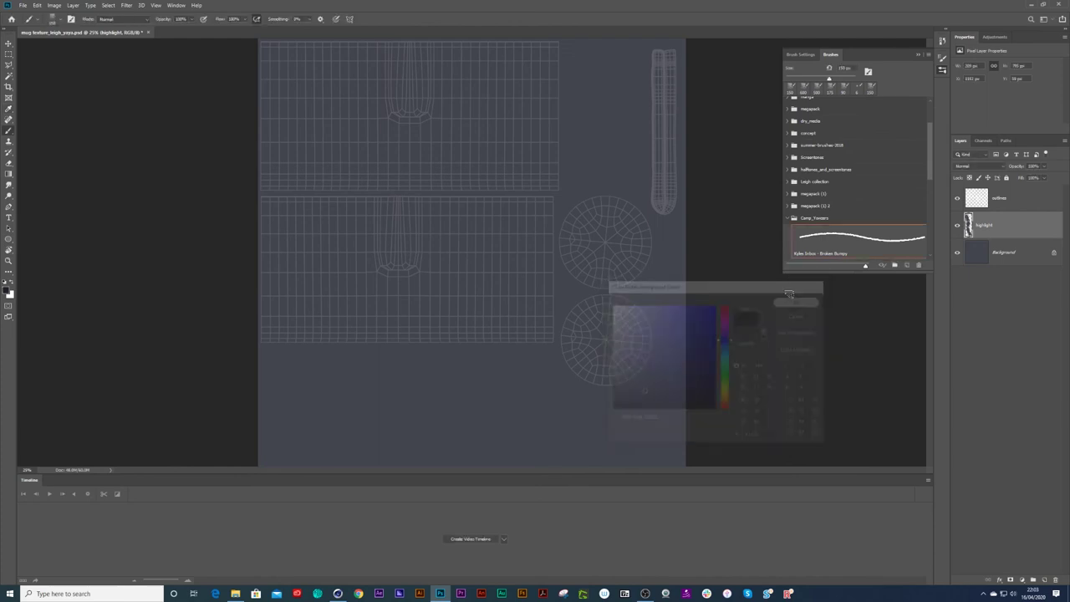
drag(391, 112, 423, 131)
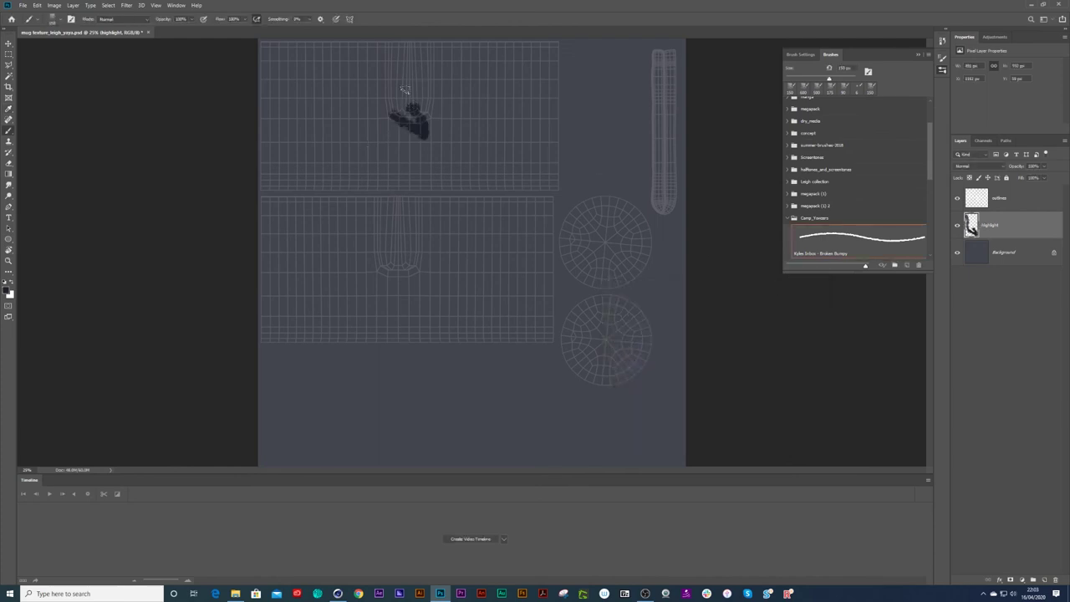
key(ctrl+z)
mouse_move(386, 46)
mouse_down()
mouse_move(387, 101)
mouse_move(420, 126)
mouse_move(432, 50)
mouse_up()
mouse_move(378, 195)
mouse_down()
mouse_move(373, 242)
mouse_move(412, 255)
mouse_move(414, 213)
mouse_move(398, 277)
mouse_move(377, 203)
mouse_up()
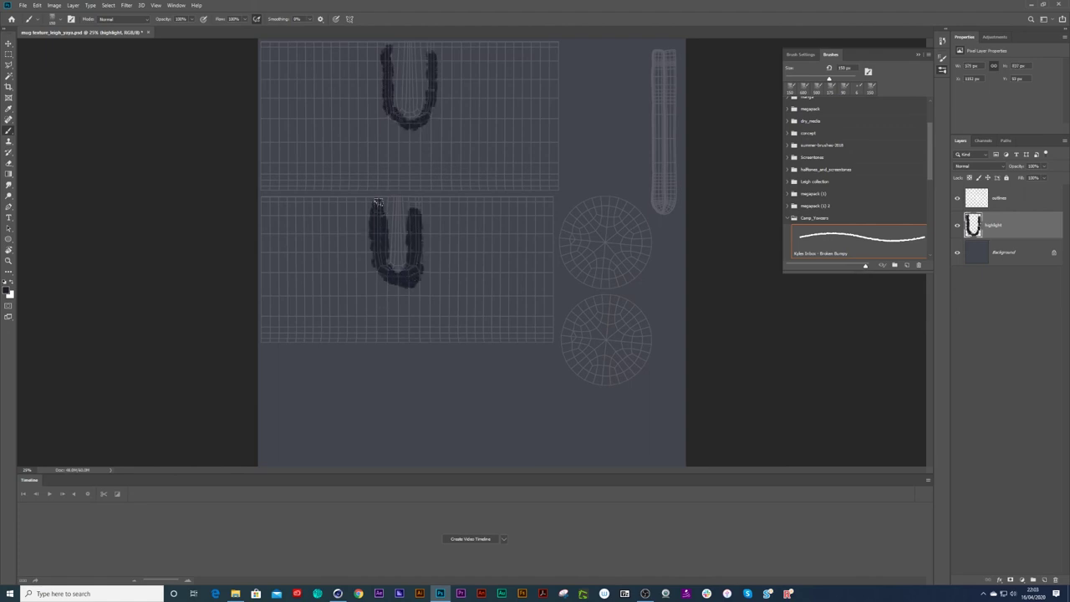
- Add a layer above highlight and paint near-white strokes (hue 240, saturation 4%, brightness 100%) along the top edges of both rectangular UV shells
click(1043, 580)
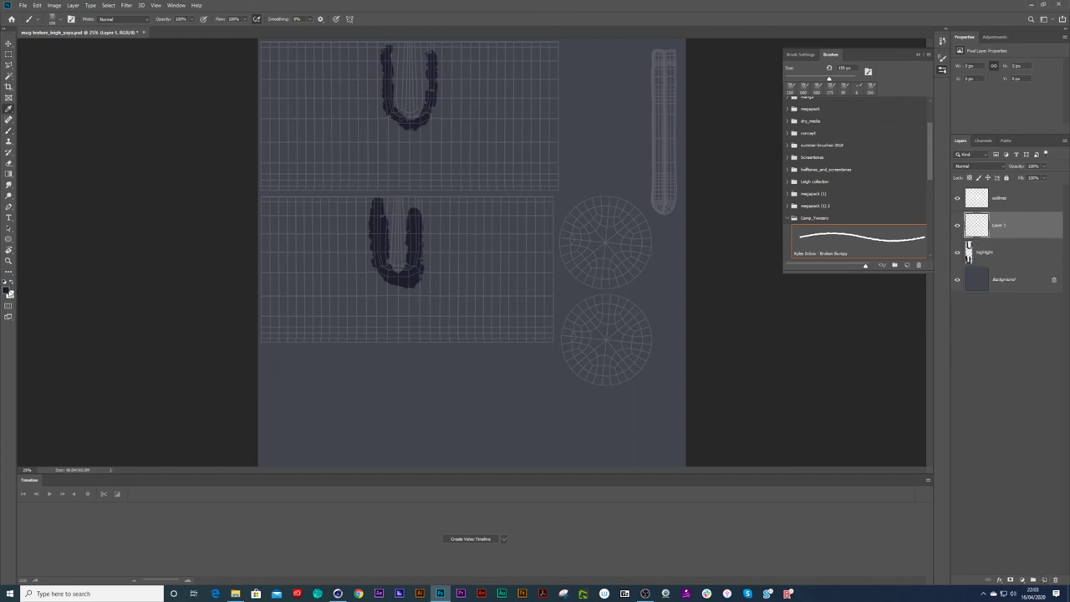
click(8, 289)
click(615, 307)
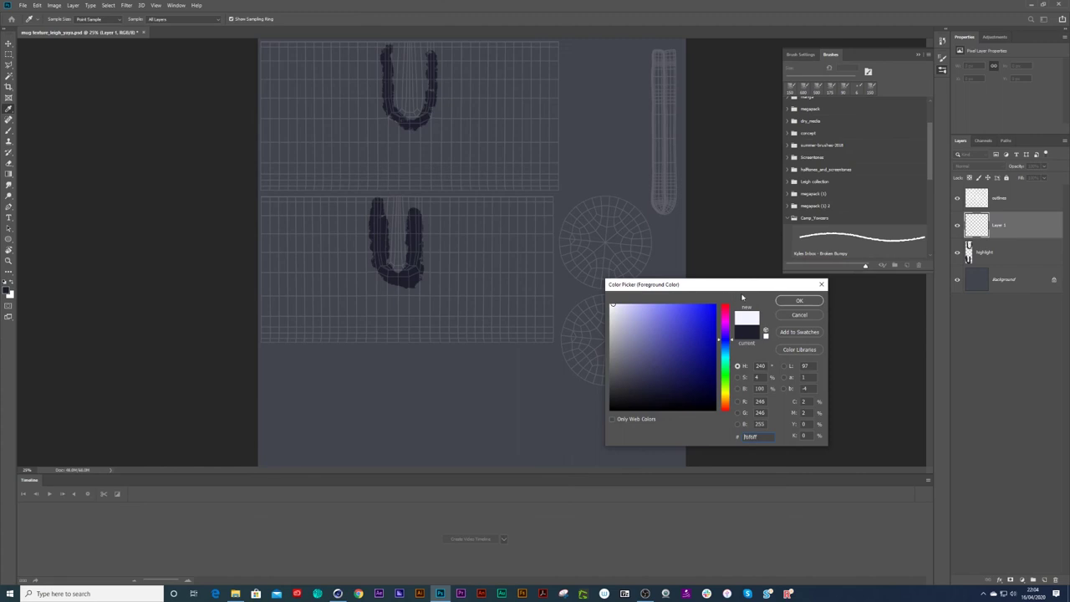
click(799, 300)
drag(265, 194, 560, 197)
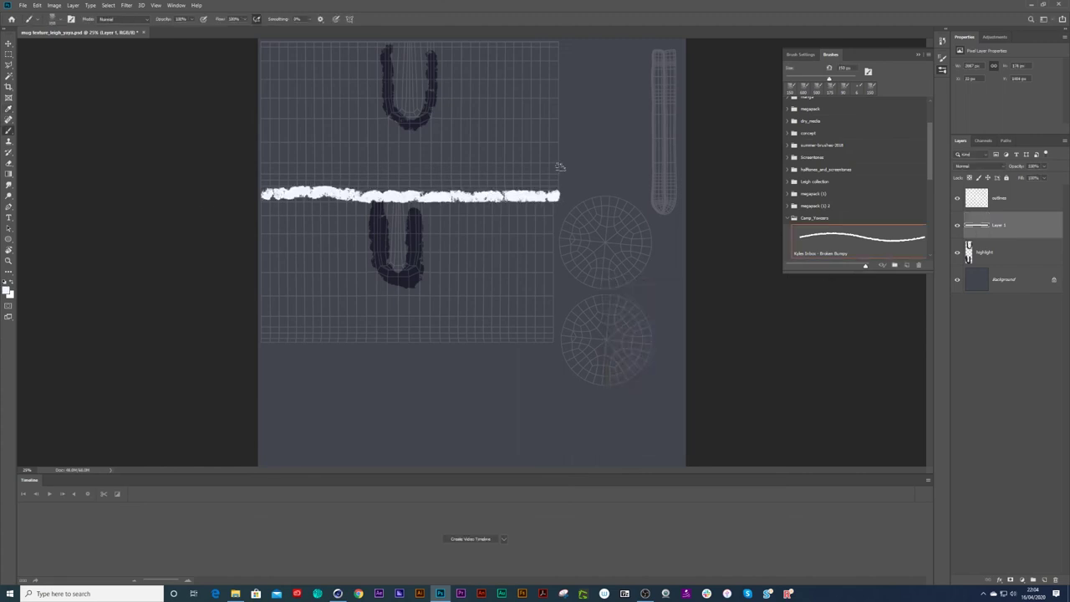
drag(263, 43, 573, 43)
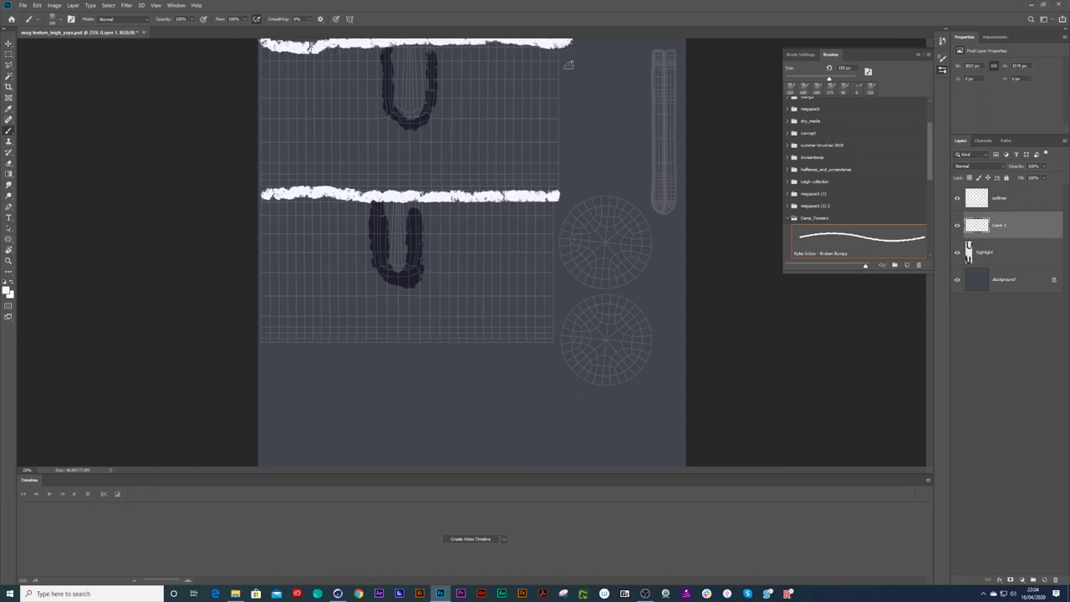